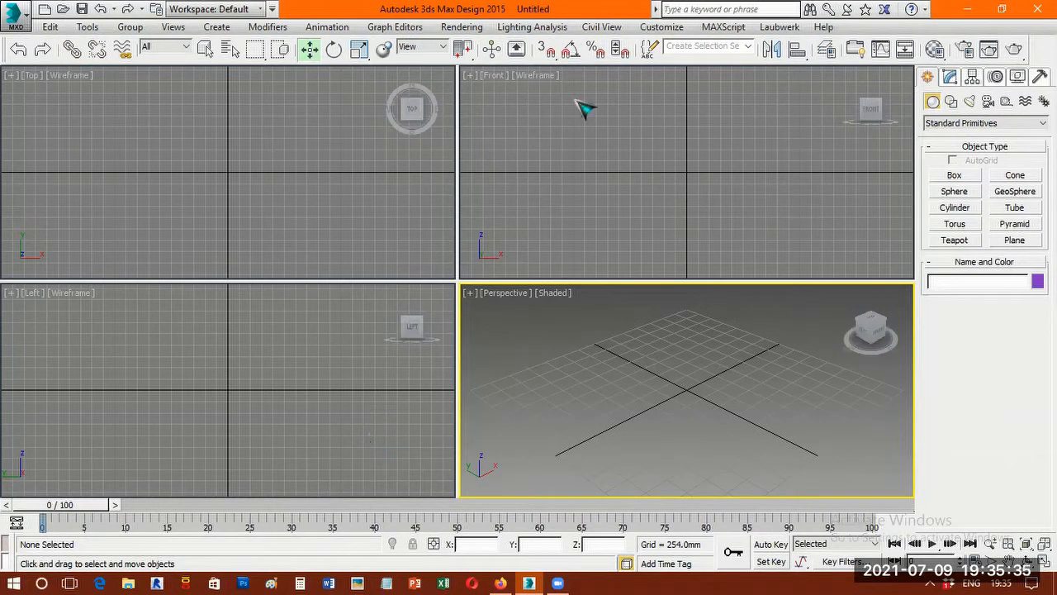
- Check the display unit scale in the units setup, leaving without changes
left_click(662, 27)
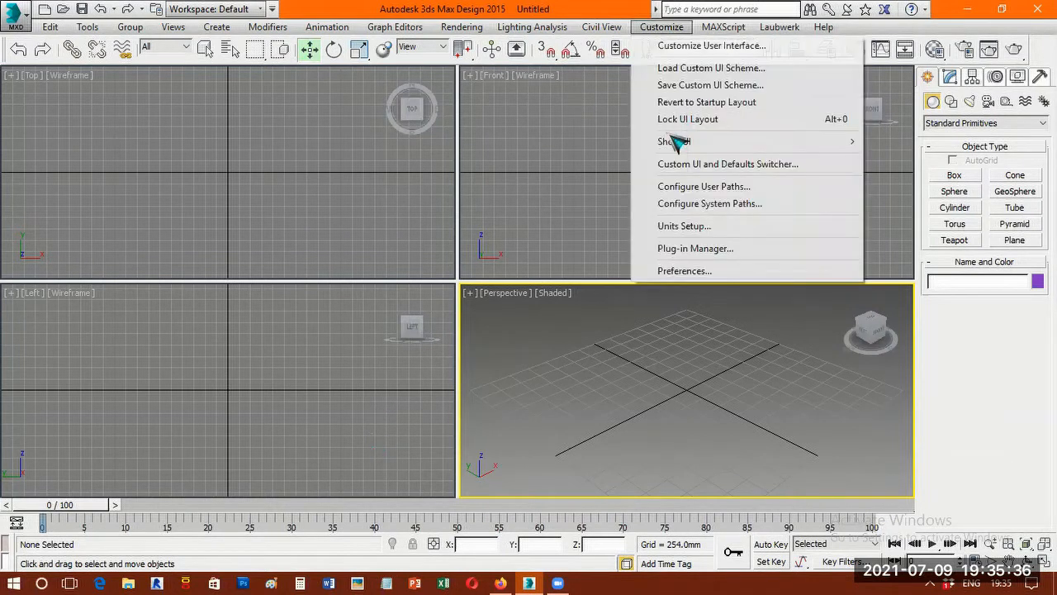
left_click(702, 227)
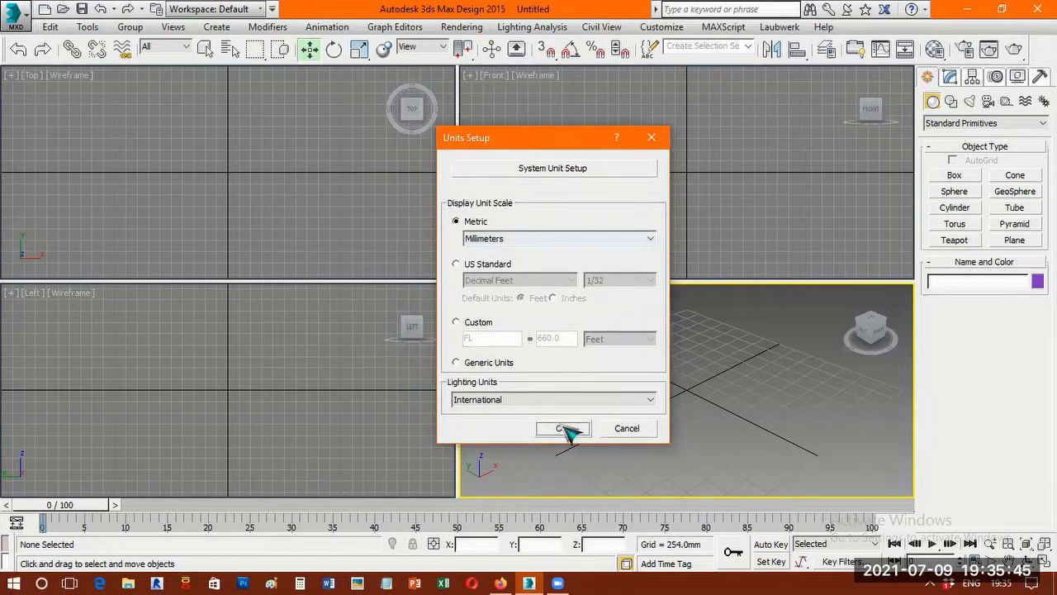
left_click(611, 431)
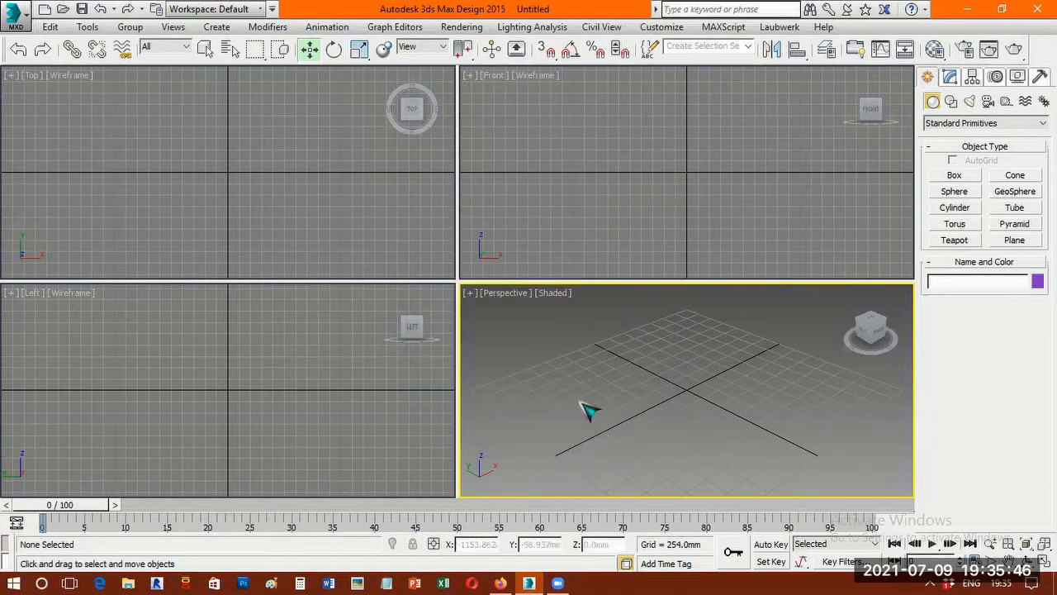
- Maximize the Top viewport and create a box about 2467 mm long, 5270 mm wide and 1259 mm high
left_click(275, 213)
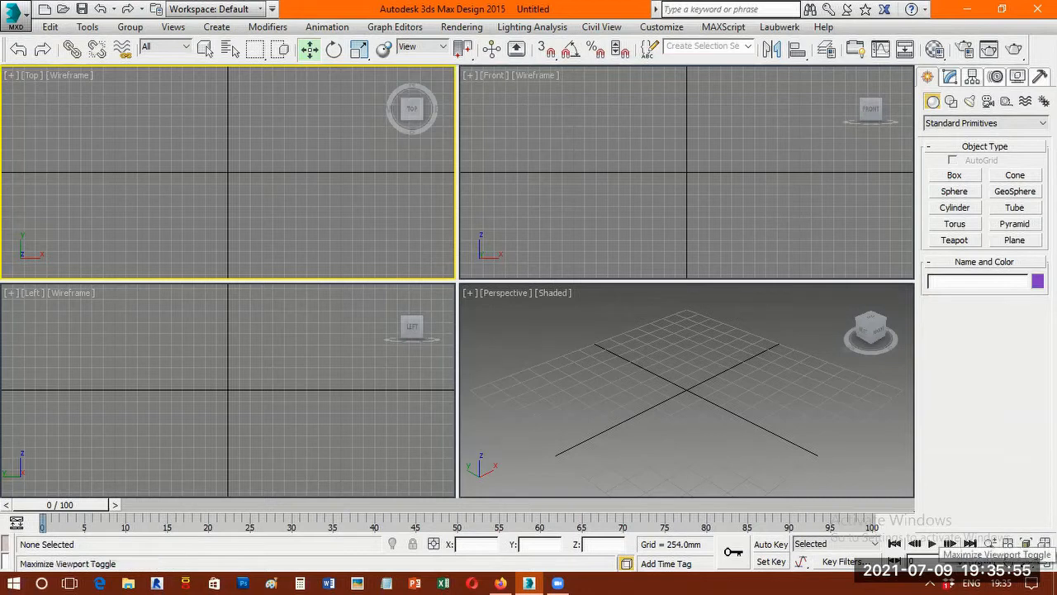
left_click(1025, 543)
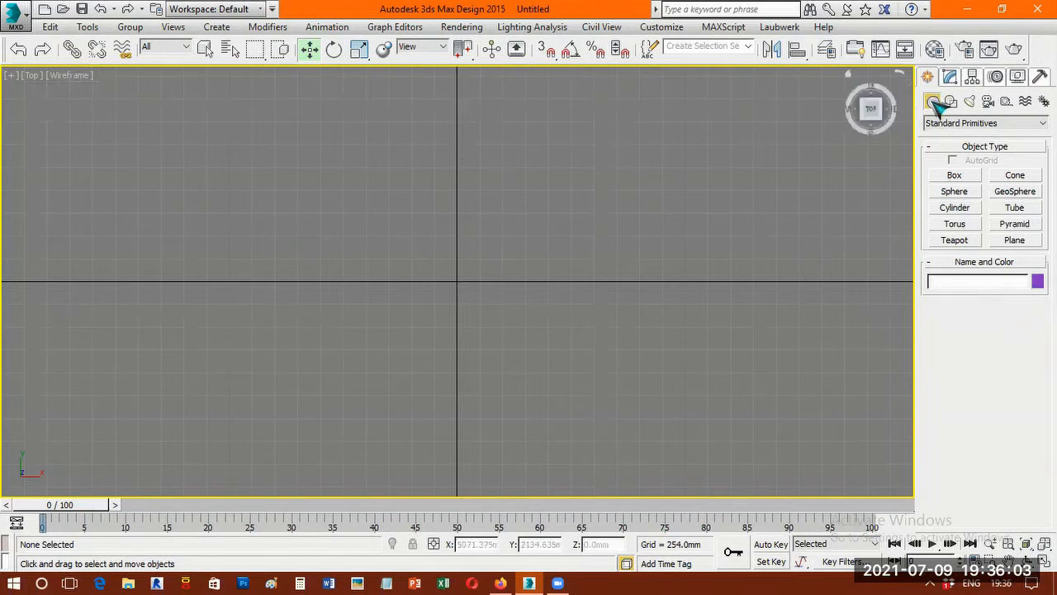
left_click(954, 175)
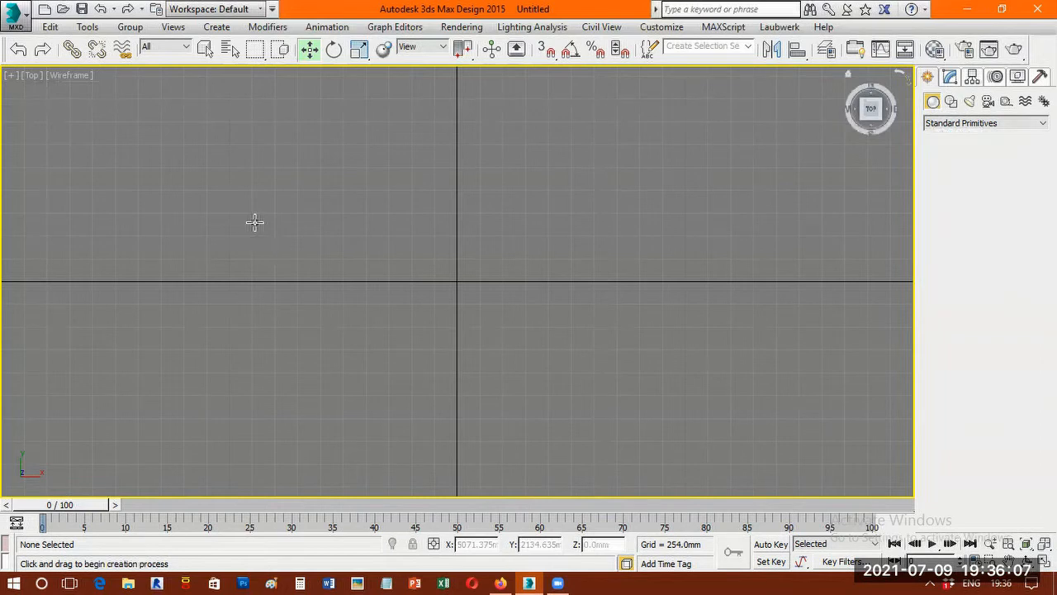
left_click_drag(602, 403, 728, 444)
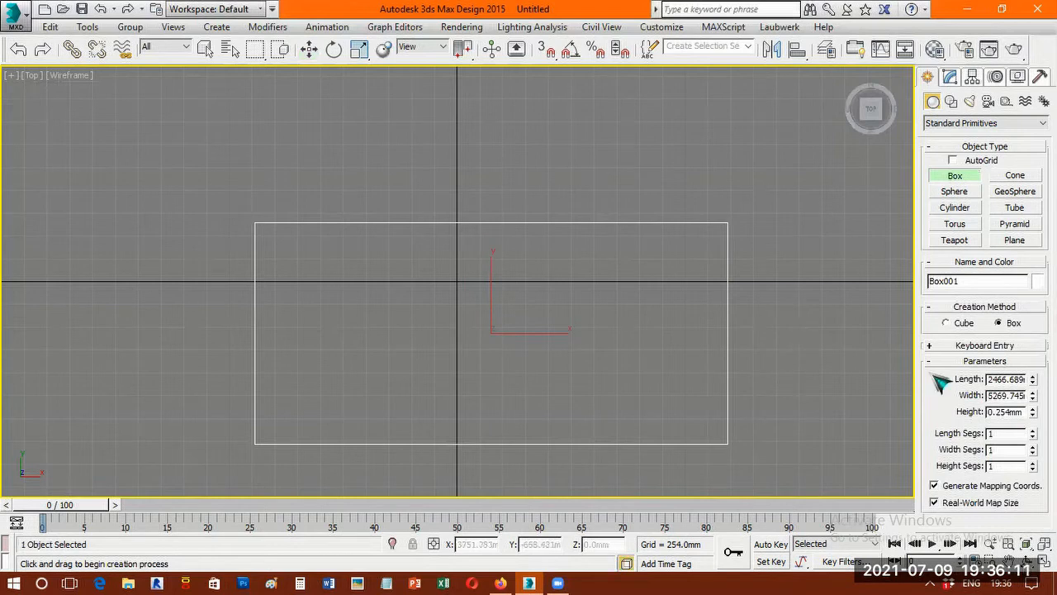
- Set the box's length to 4000 mm, width to 6000 mm and height to 3000 mm
double_click(1005, 378)
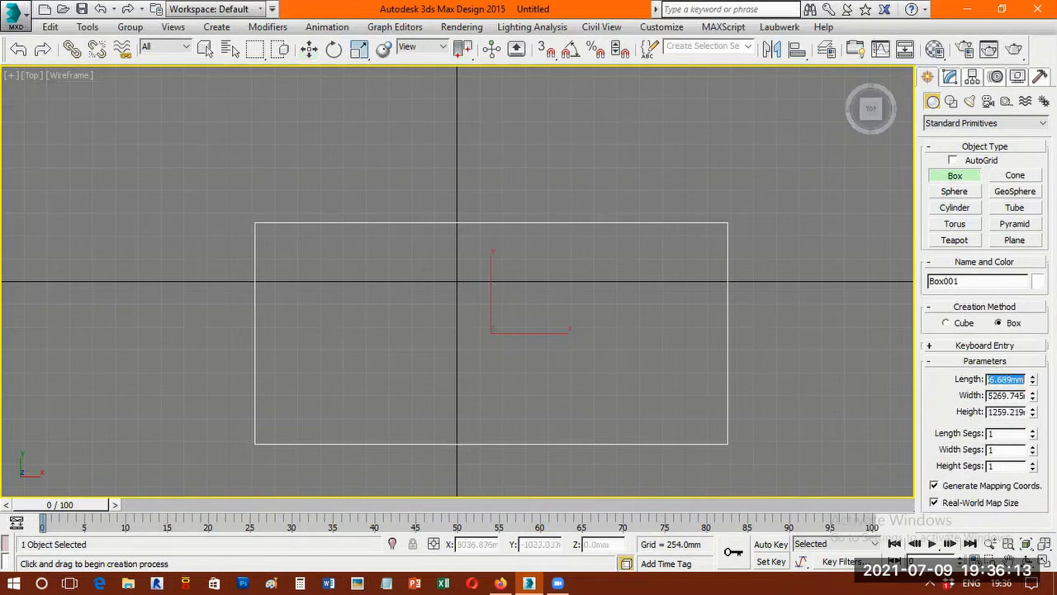
left_click_drag(1036, 334, 1036, 374)
left_click(1028, 375)
type("4000")
key("Return")
left_click(1019, 395)
double_click(1019, 394)
type("6000")
key("Return")
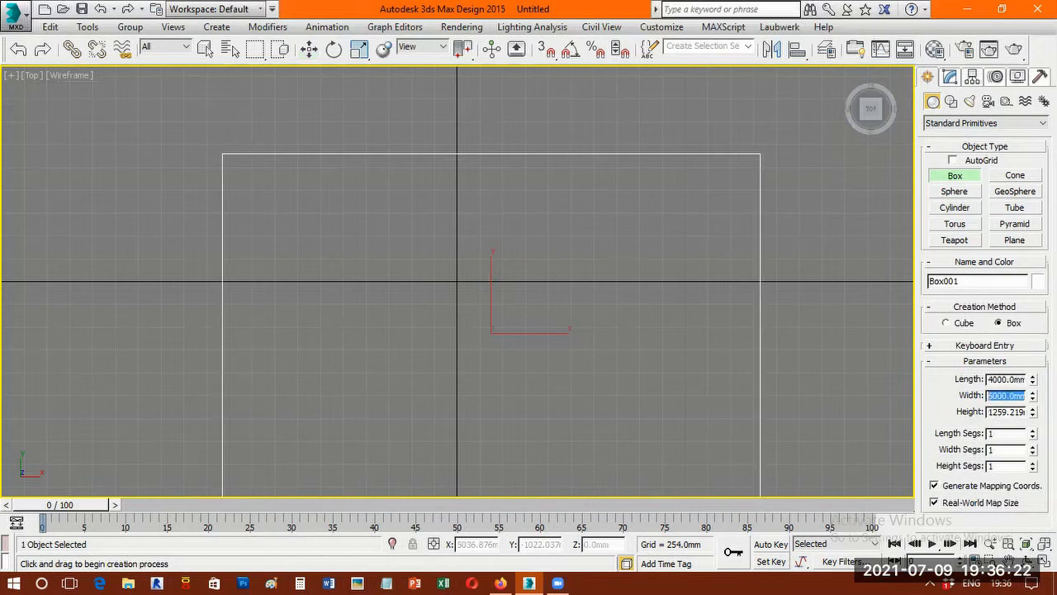
double_click(1007, 410)
type("3000")
key("Return")
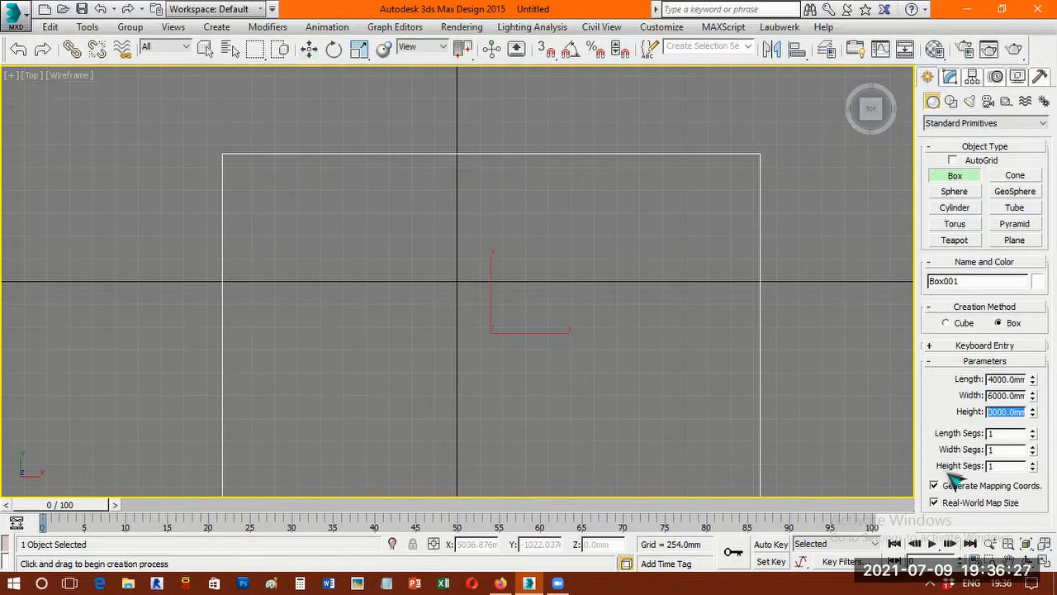
- Hide the grid in the Top viewport and select the box with the Move tool
middle_click_drag(541, 379, 493, 283)
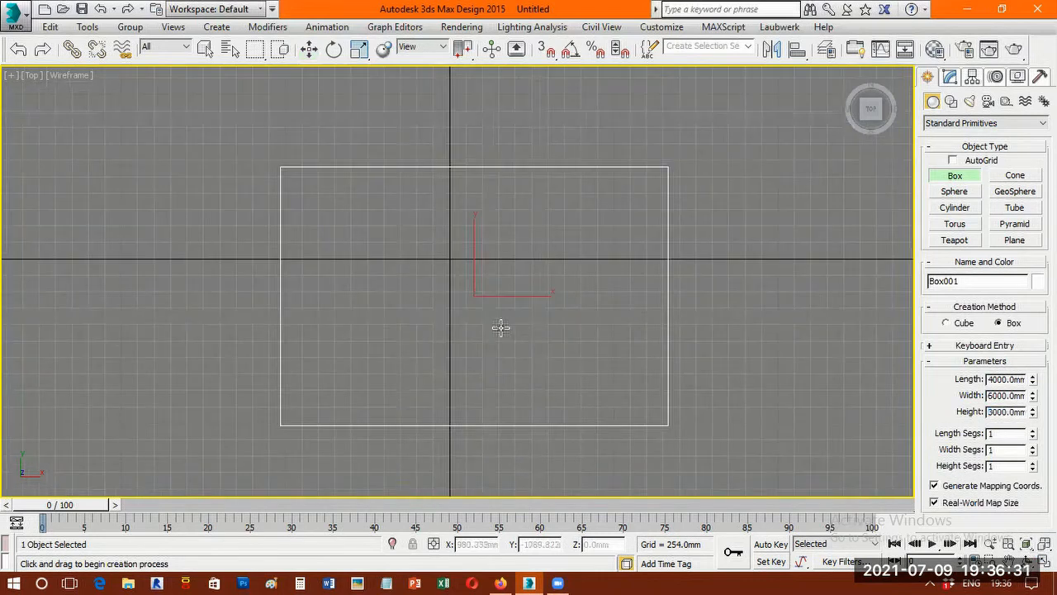
scroll(504, 327, "down", 2)
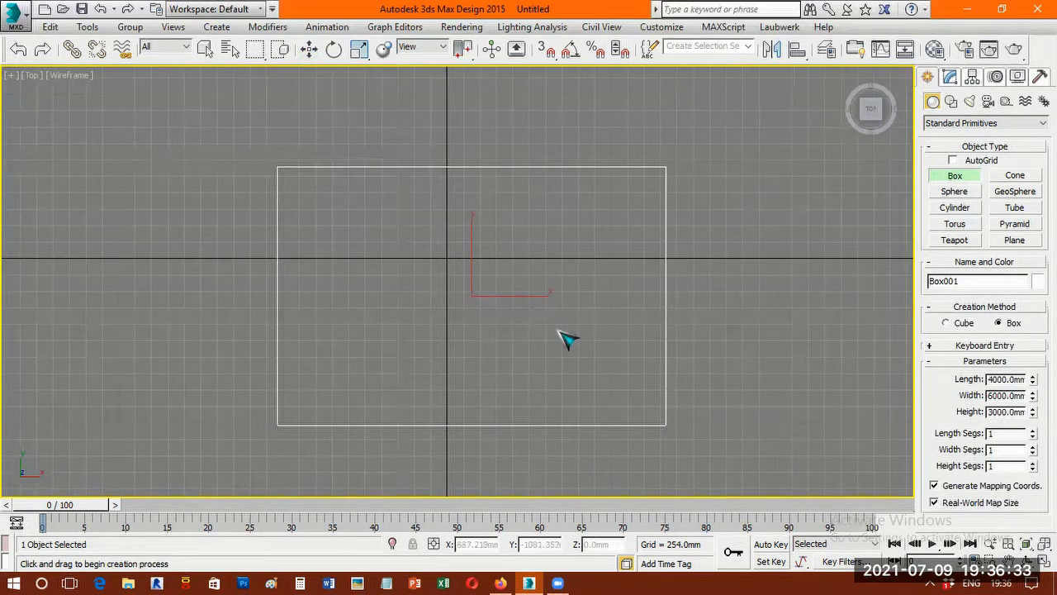
key("w")
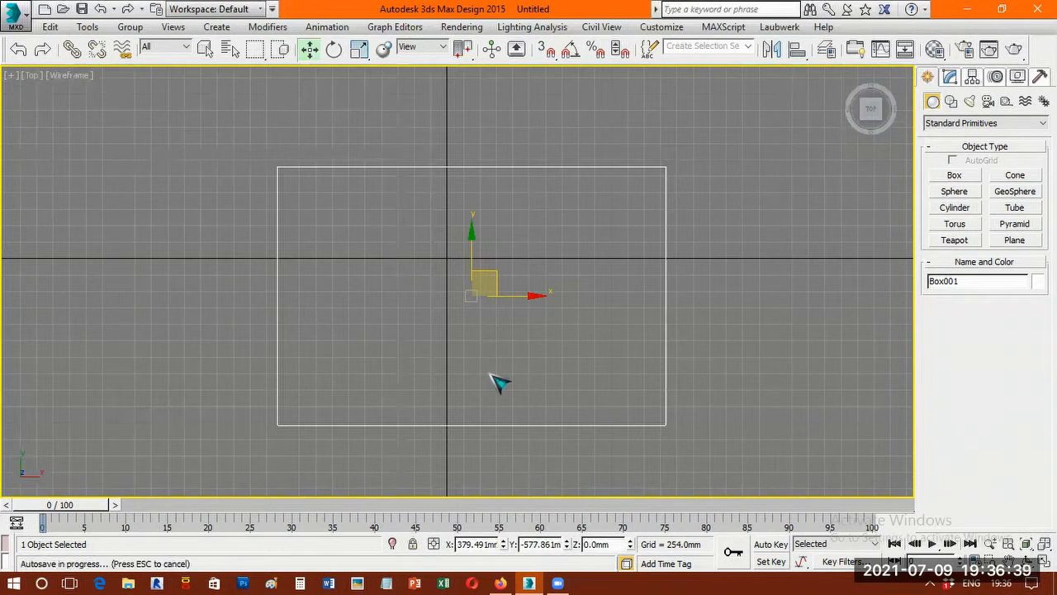
key("g")
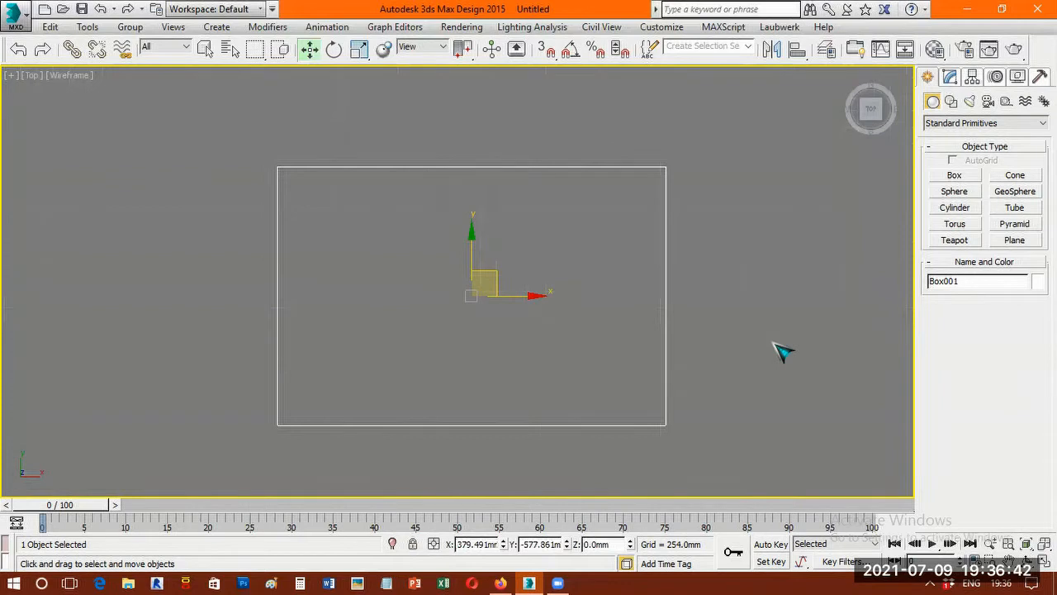
left_click(670, 325)
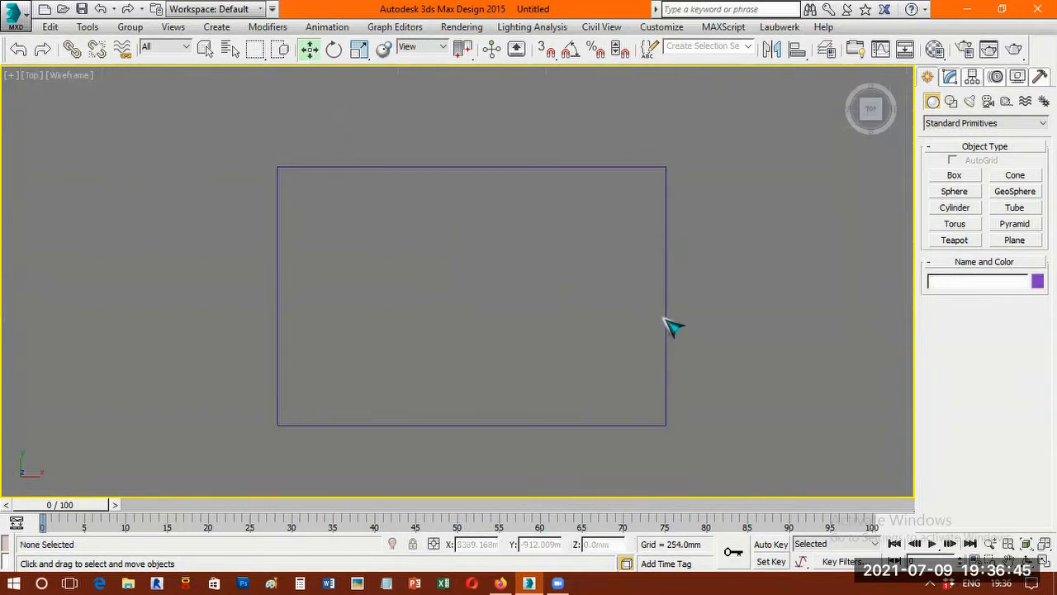
left_click(664, 318)
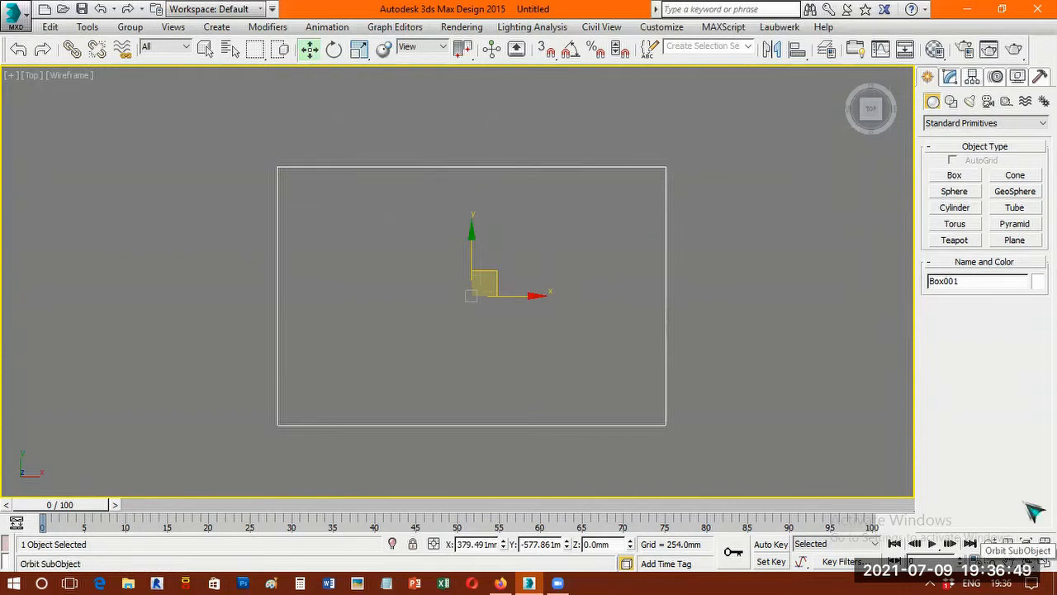
- Orbit around the box to a 3D orthographic view and switch the viewport display to Shaded
left_click(1027, 562)
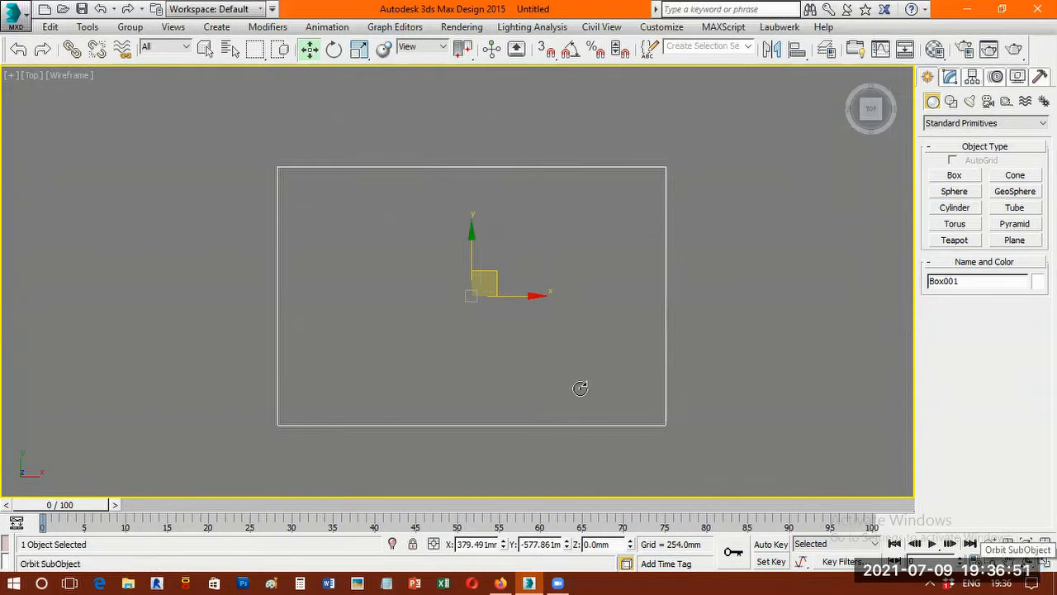
left_click_drag(488, 302, 514, 349)
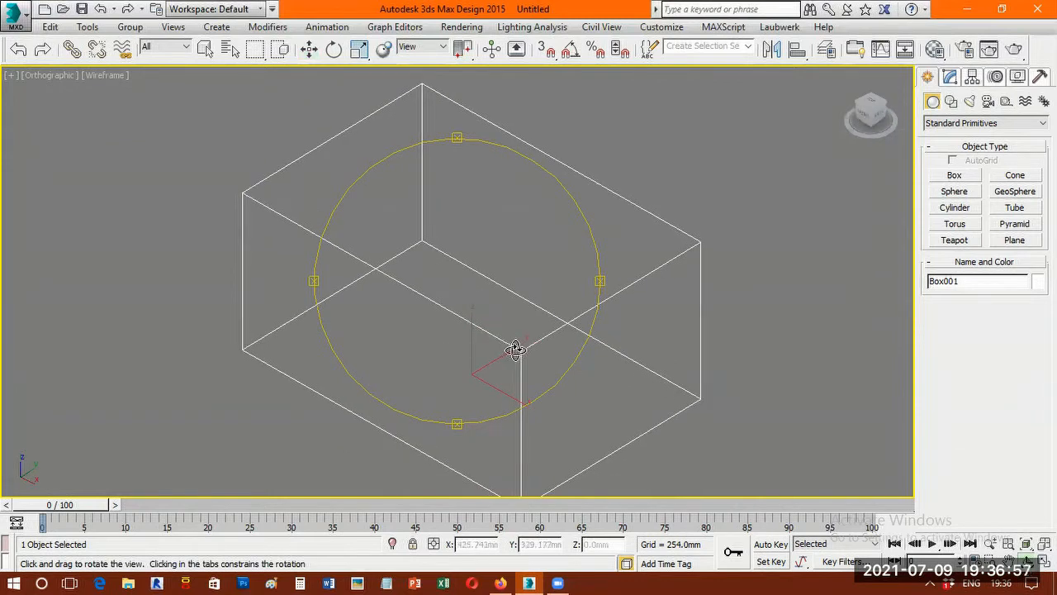
key("F3")
key("F3")
key("F3")
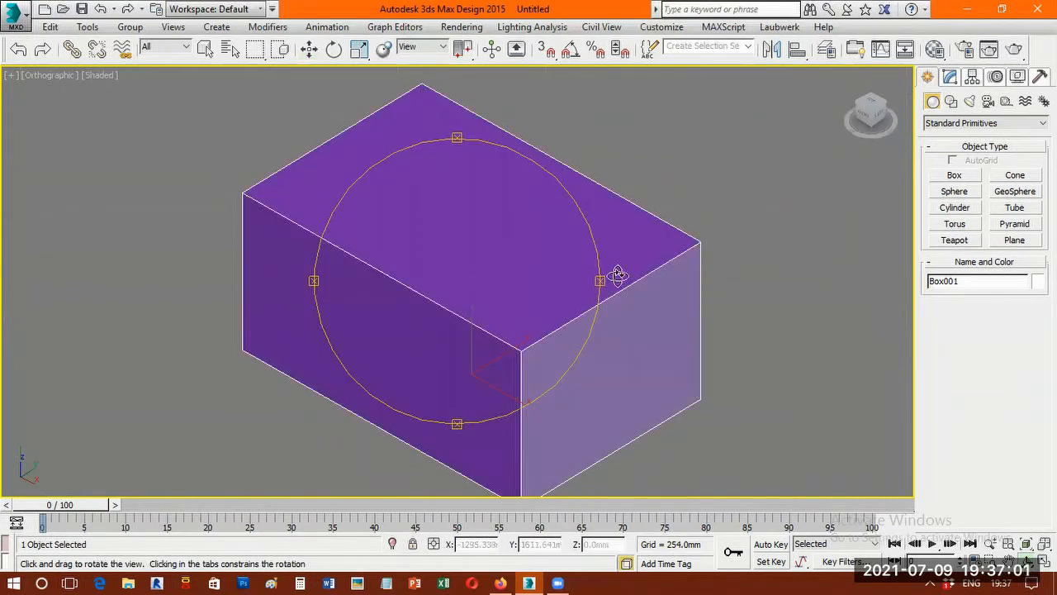
left_click_drag(619, 274, 613, 262)
left_click_drag(526, 264, 551, 292)
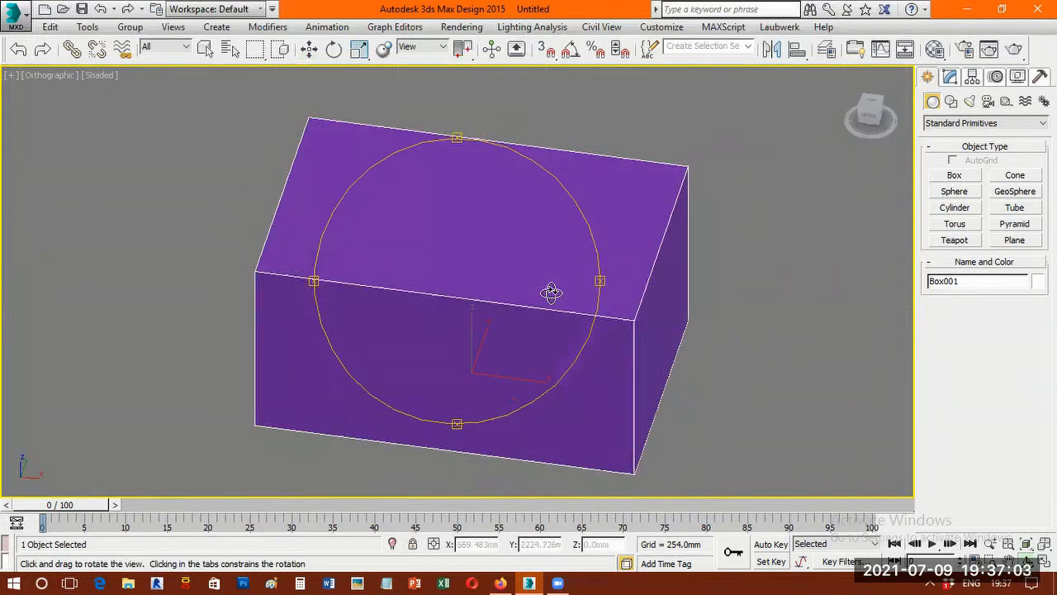
- Return to the Top view, select the box and bring up its modifier stack and parameters
key("t")
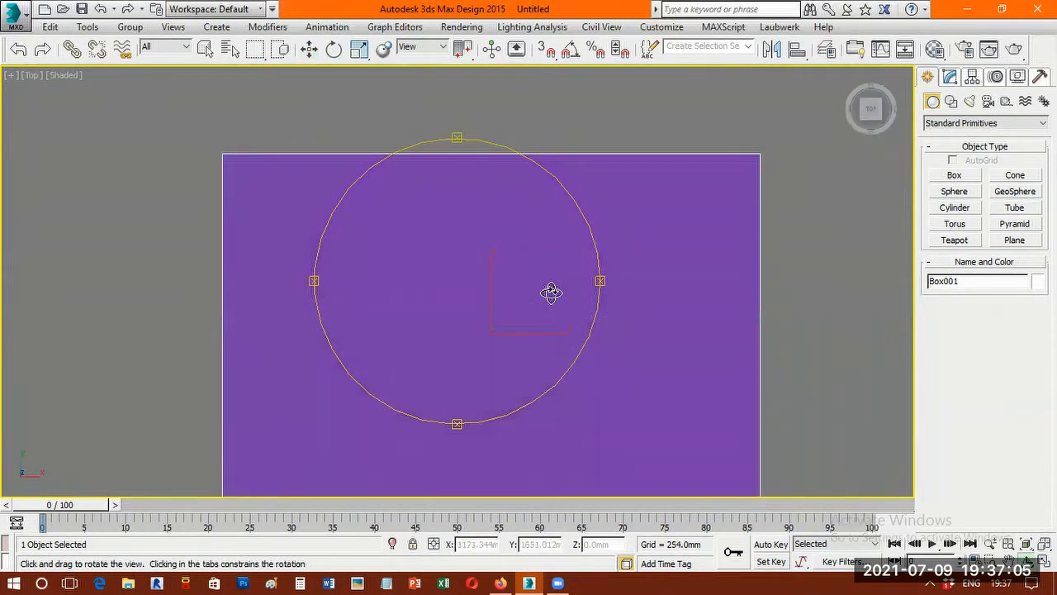
key("w")
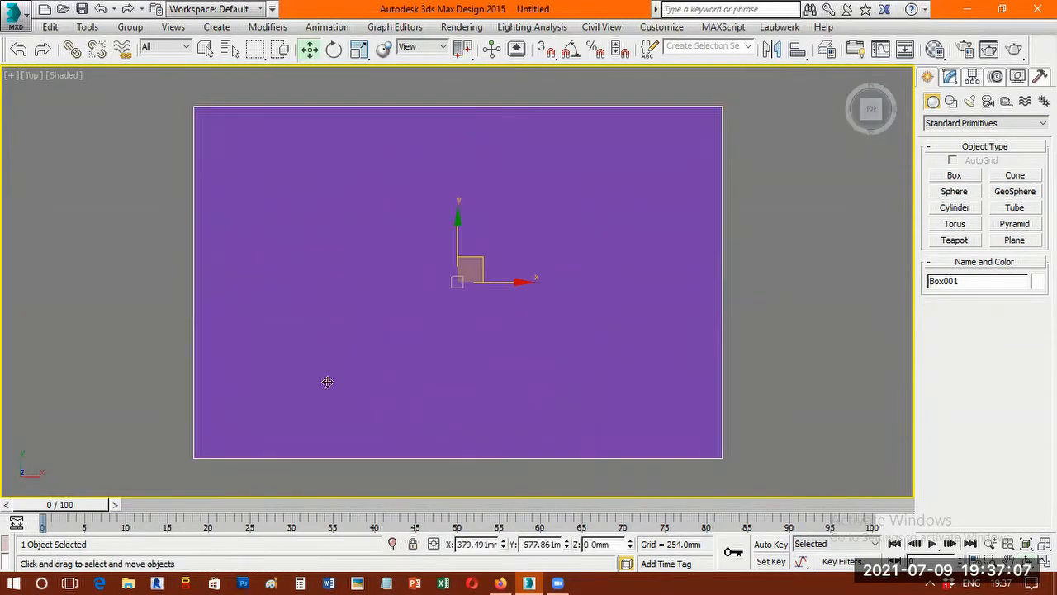
left_click(761, 291)
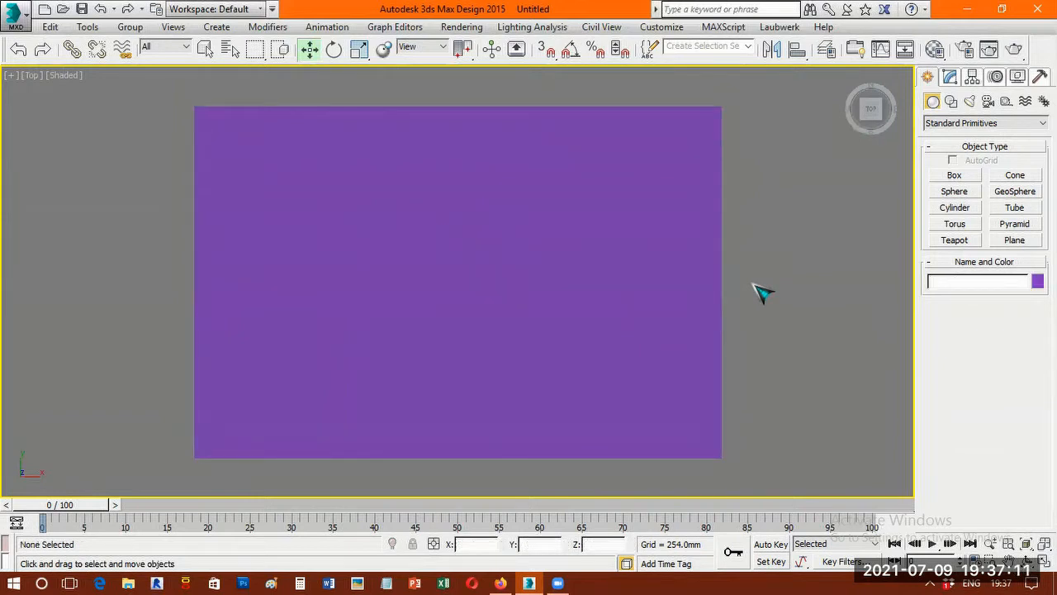
left_click(665, 289)
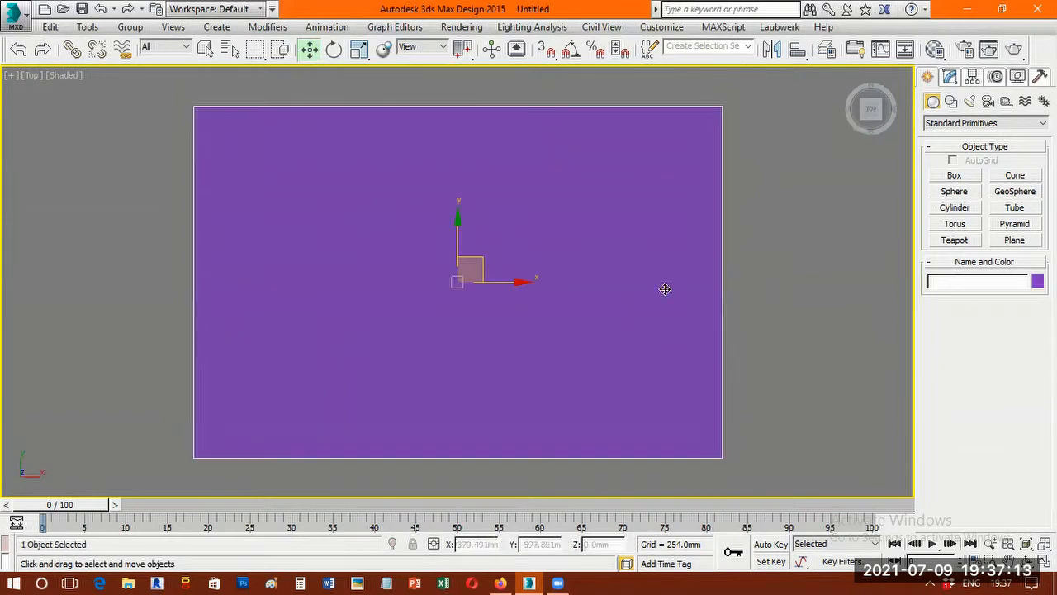
left_click(954, 83)
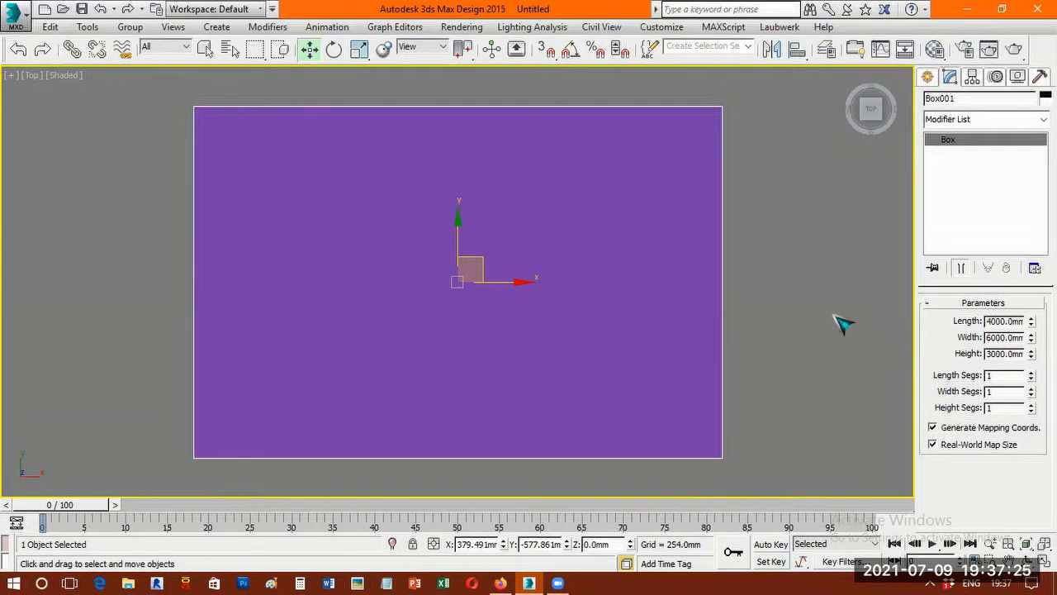
- Clone the box in place using the Copy option
scroll(539, 314, "down", 3)
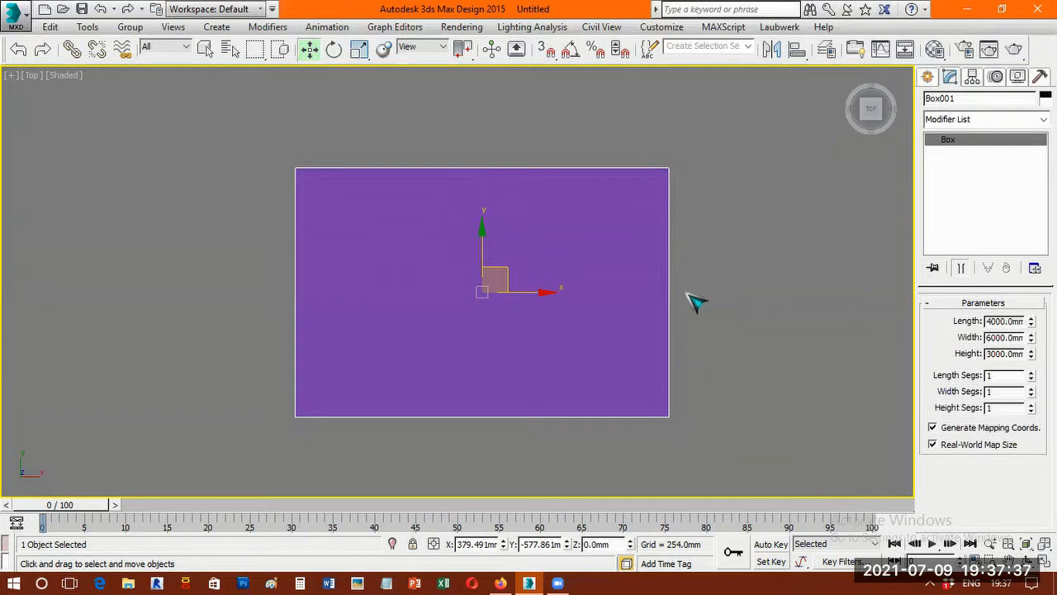
middle_click_drag(696, 300, 688, 298)
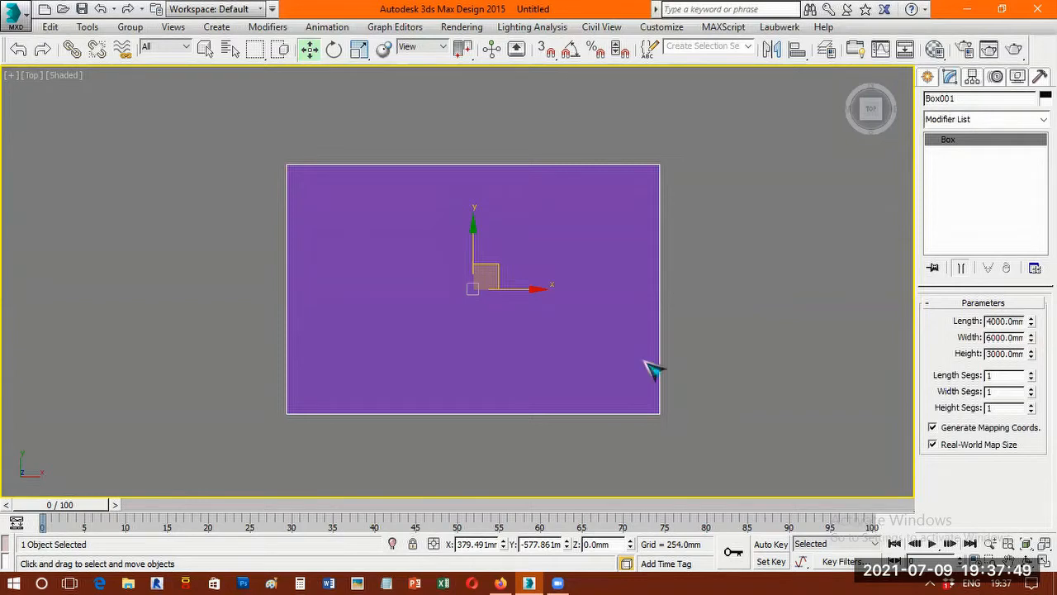
key("ctrl+v")
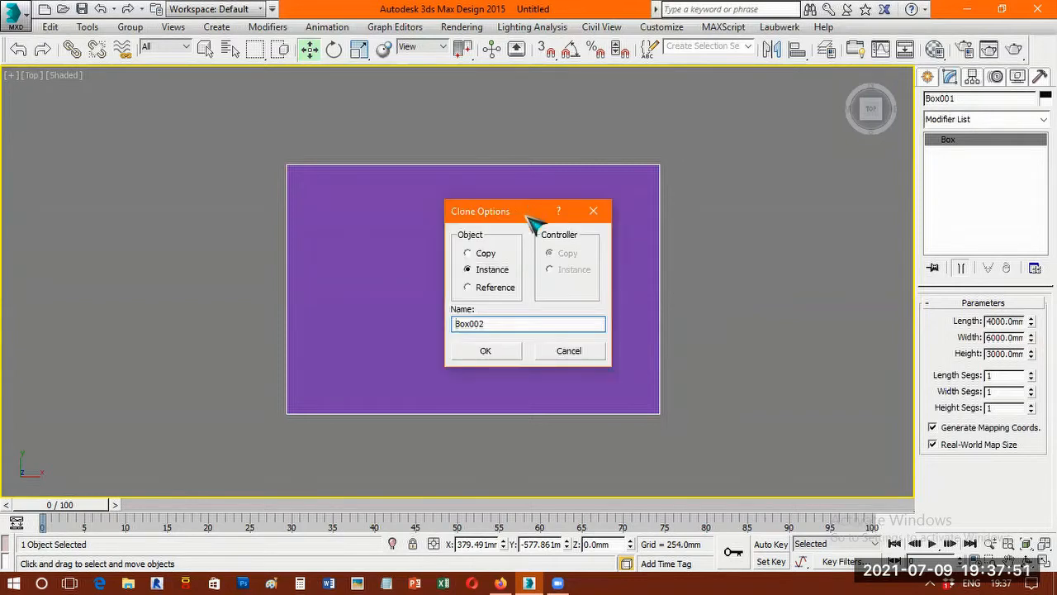
left_click_drag(527, 216, 544, 216)
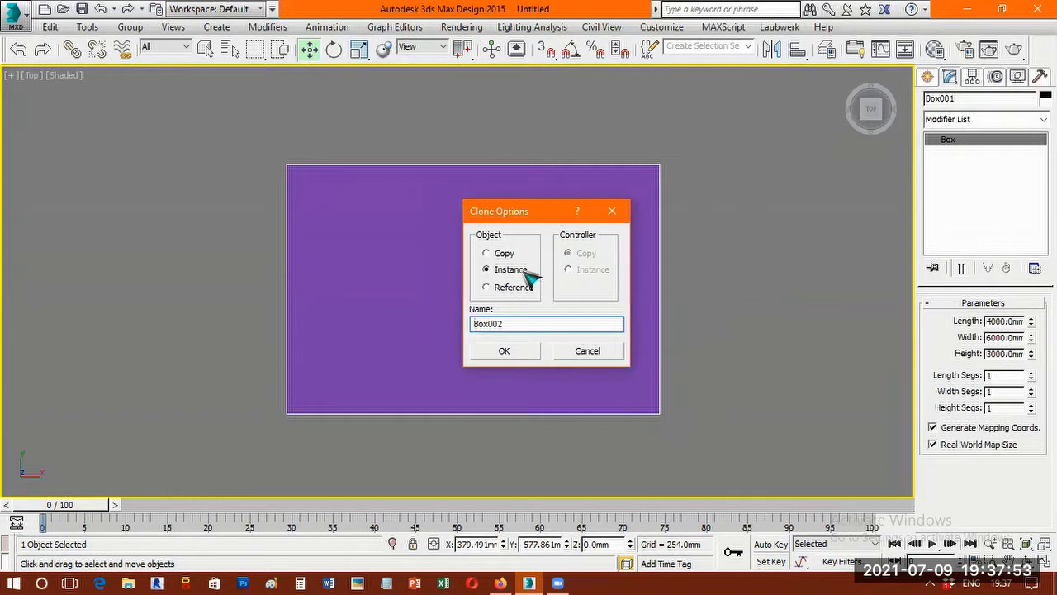
left_click(504, 253)
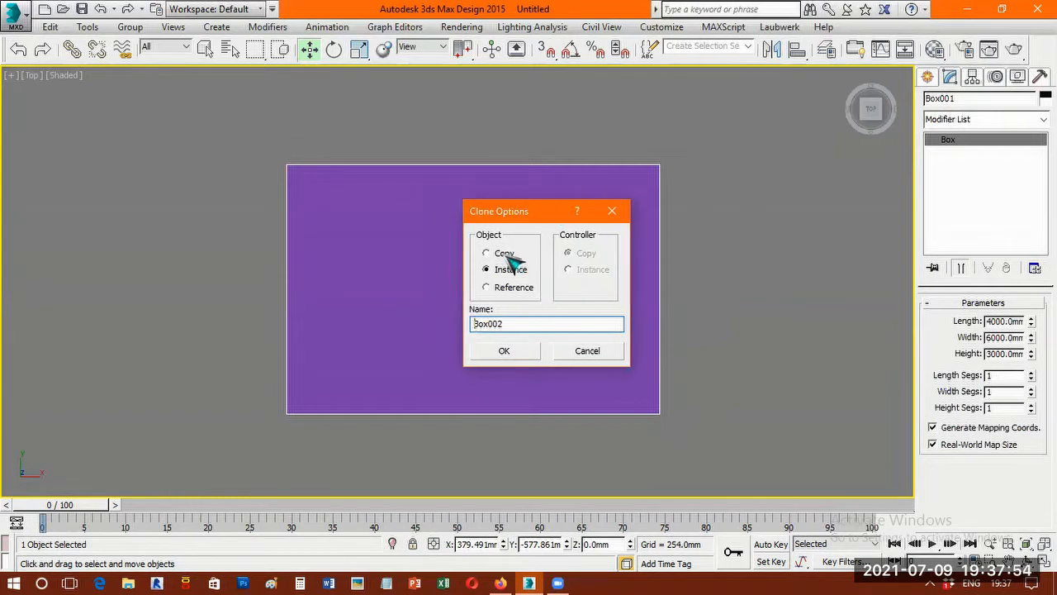
left_click(494, 349)
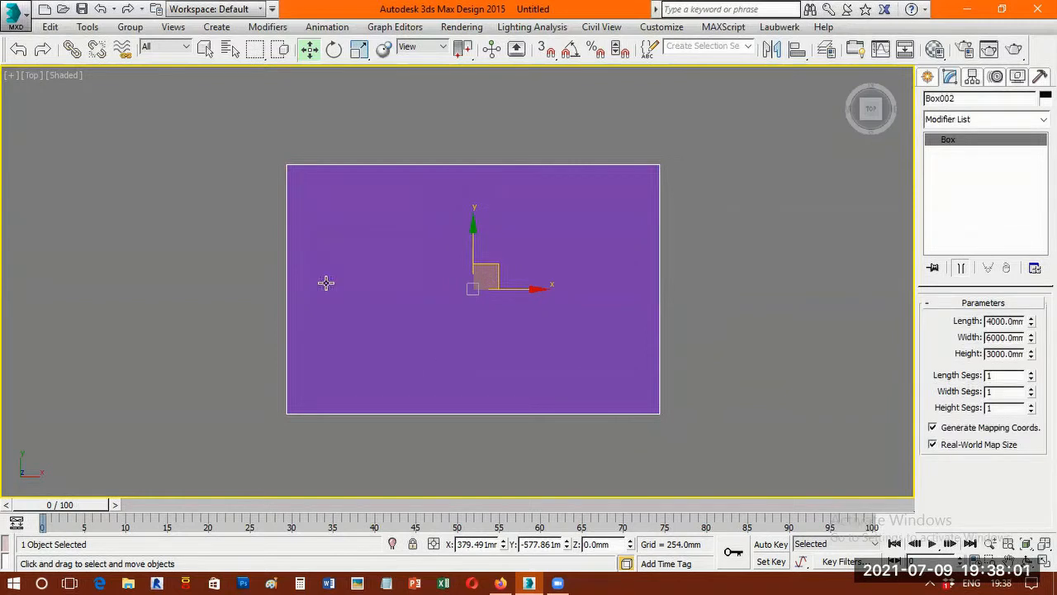
- Move the cloned box 8000 mm along the X axis with an exact screen offset
right_click(310, 53)
double_click(802, 334)
type("8")
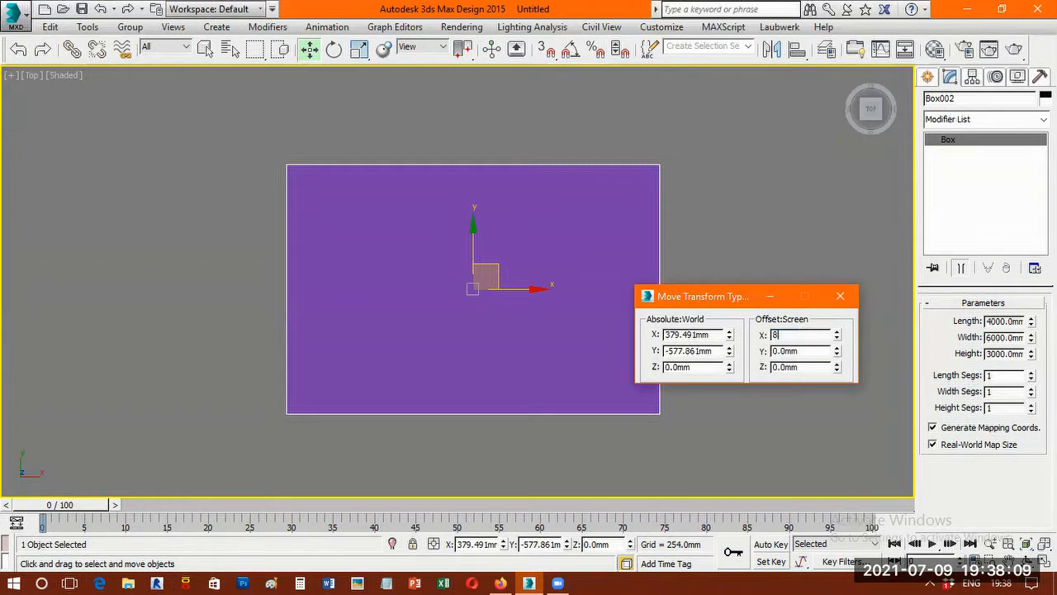
type("000")
key("Return")
left_click(840, 295)
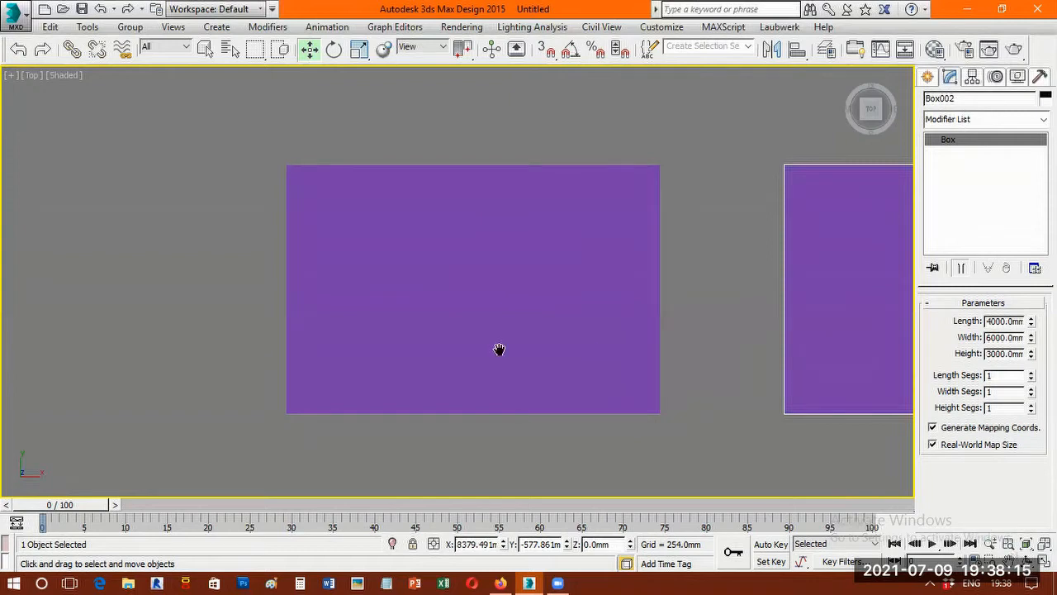
middle_click_drag(601, 353, 391, 336)
middle_click_drag(703, 333, 658, 328)
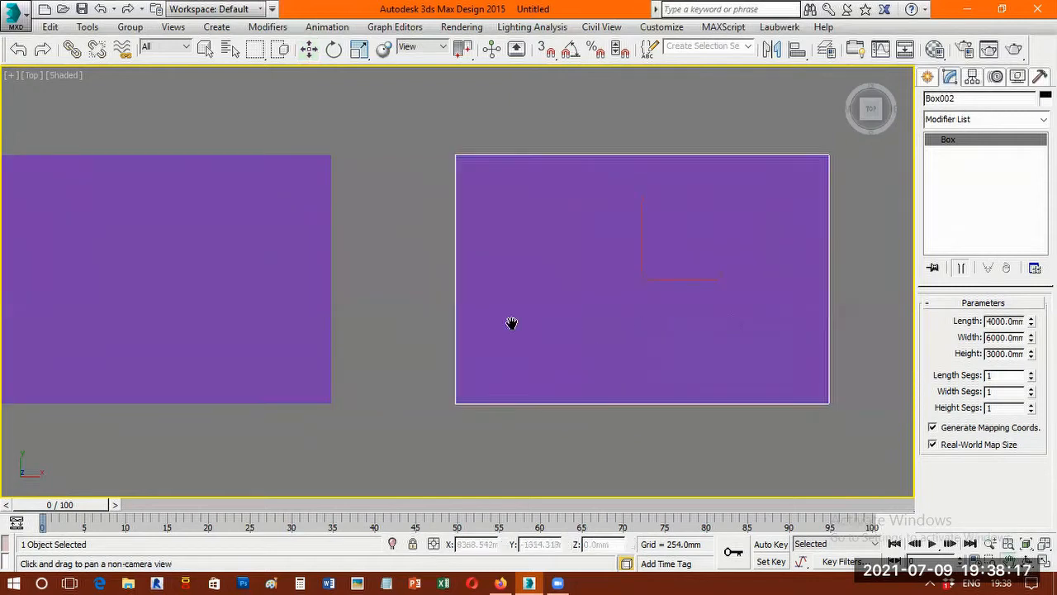
left_click_drag(423, 325, 512, 322)
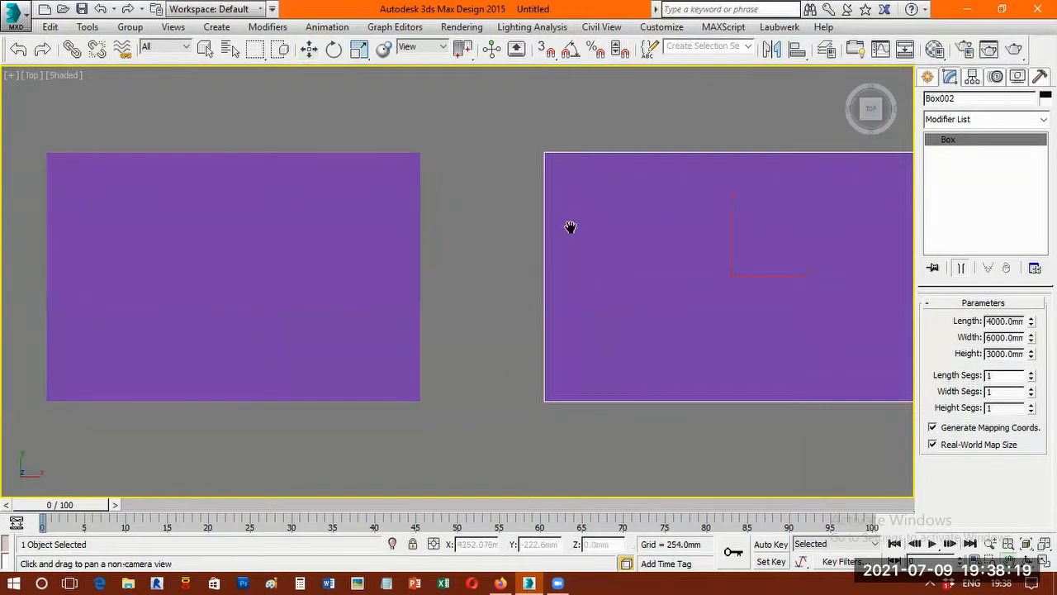
- Select the box farther along X and clone it in place using the Copy option
key("ctrl+alt+z")
key("w")
left_click(314, 254)
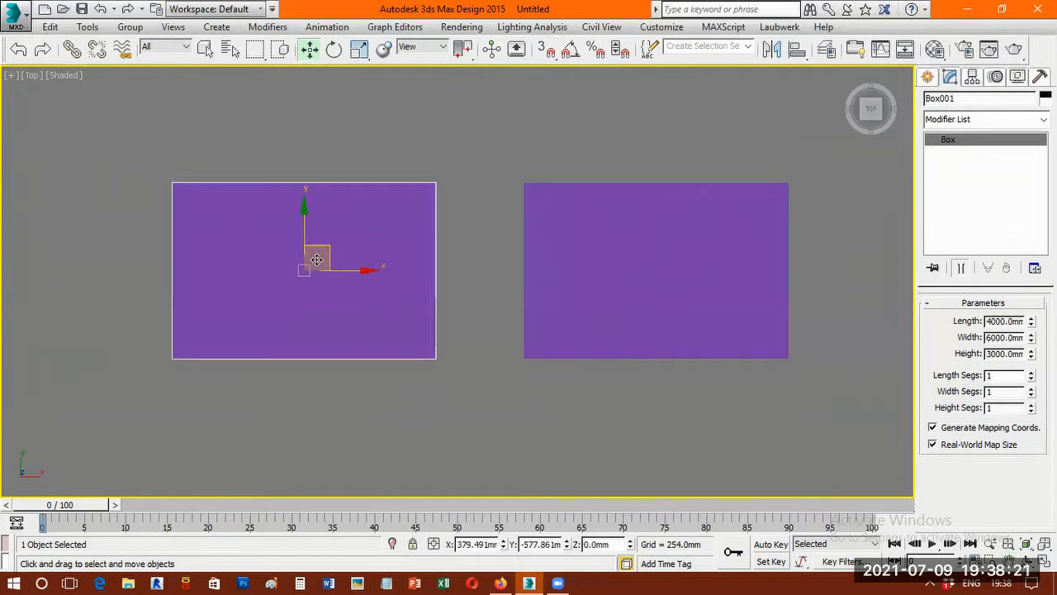
left_click(623, 304)
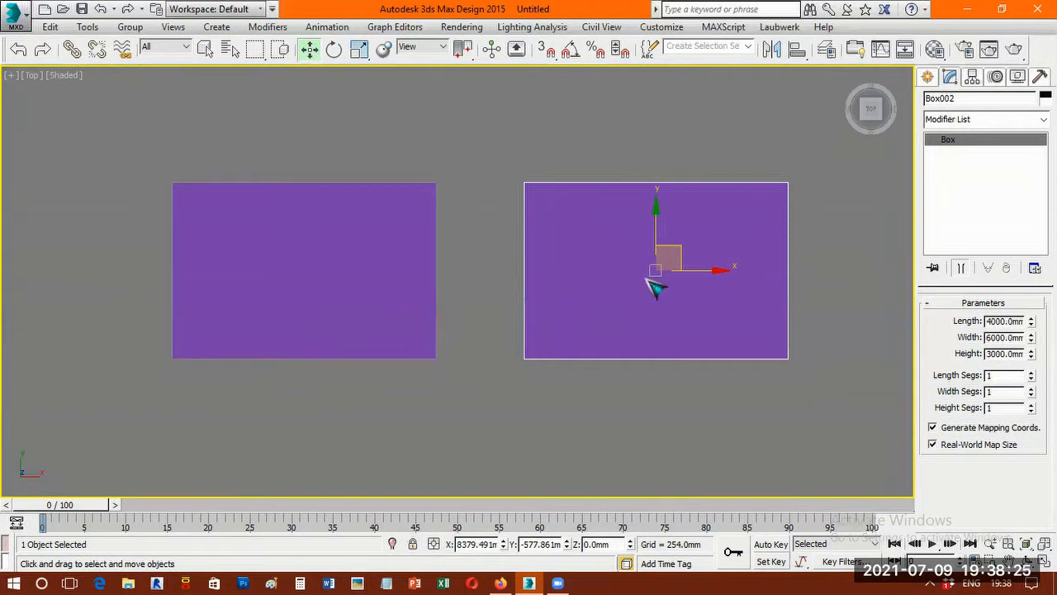
key("ctrl+v")
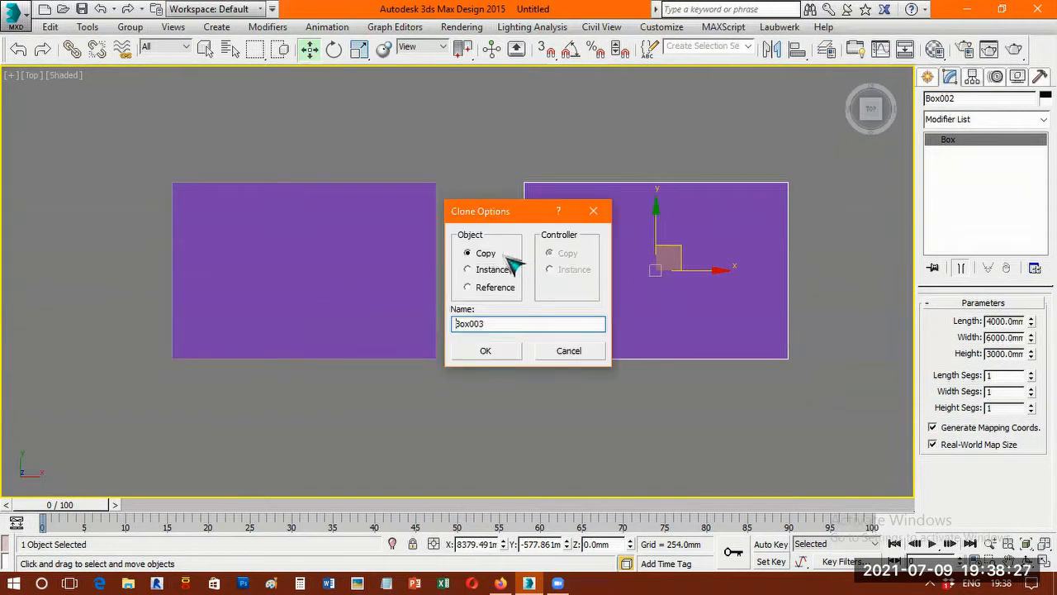
left_click(500, 350)
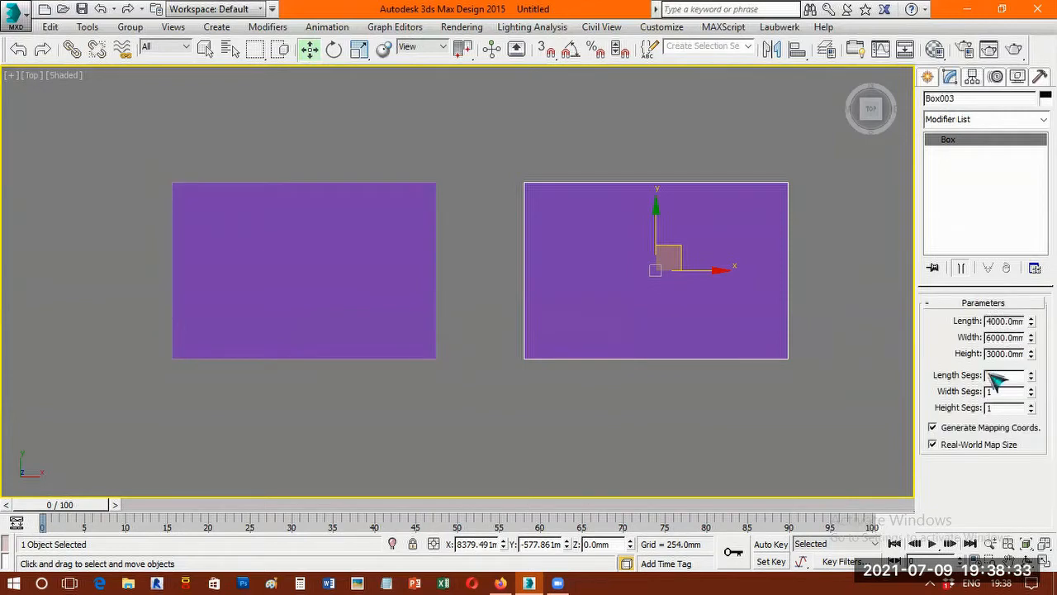
- Set the new copy's length to 3400 mm
key("BackSpace")
key("BackSpace")
key("Return")
- Set the new copy's width to 4400 mm and keep the copy selected
left_click(1001, 337)
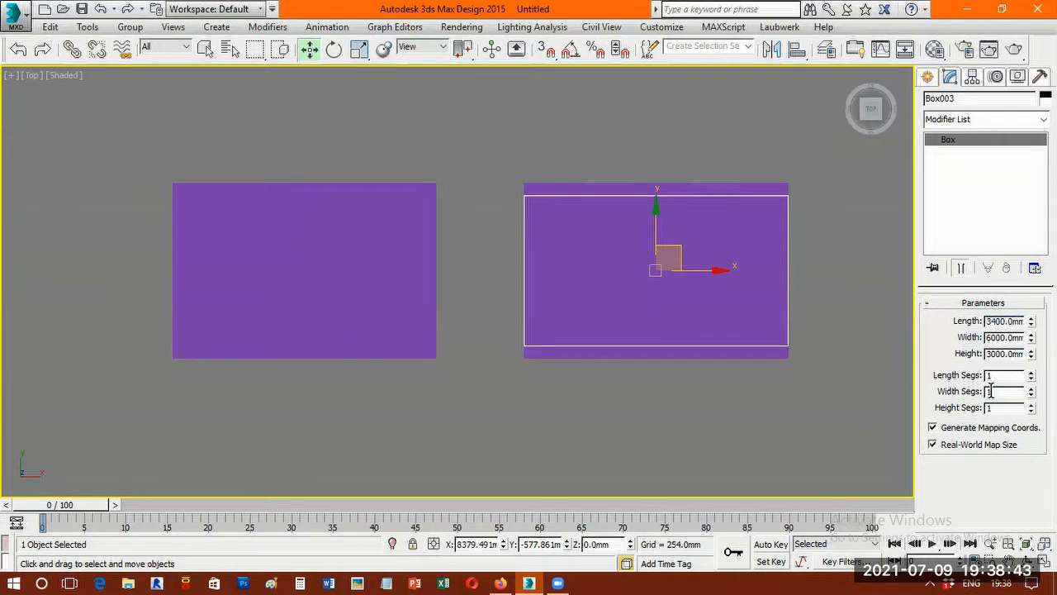
type("44")
key("Return")
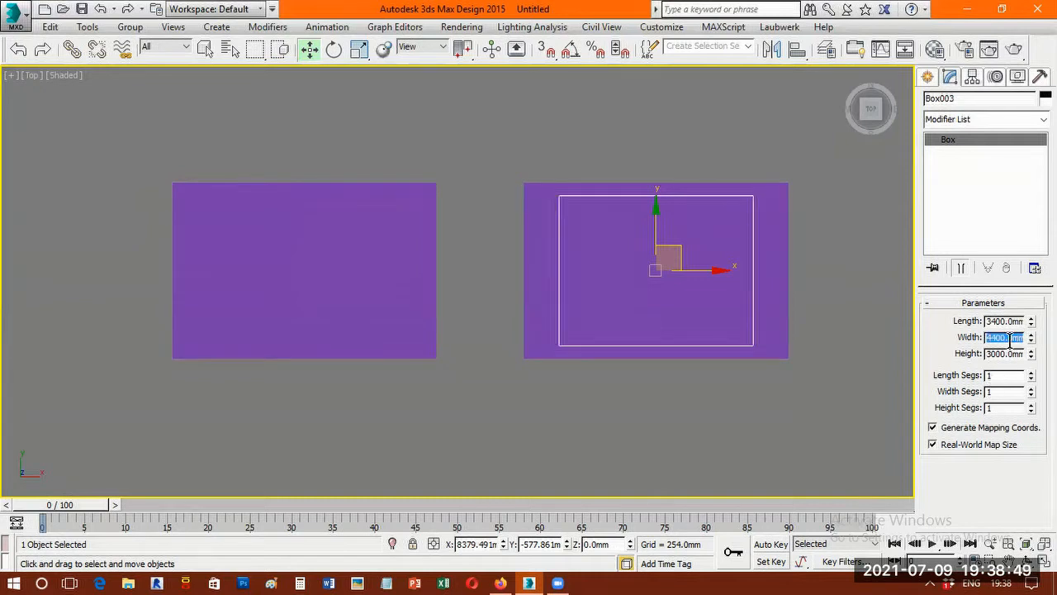
left_click(853, 276)
left_click(656, 271)
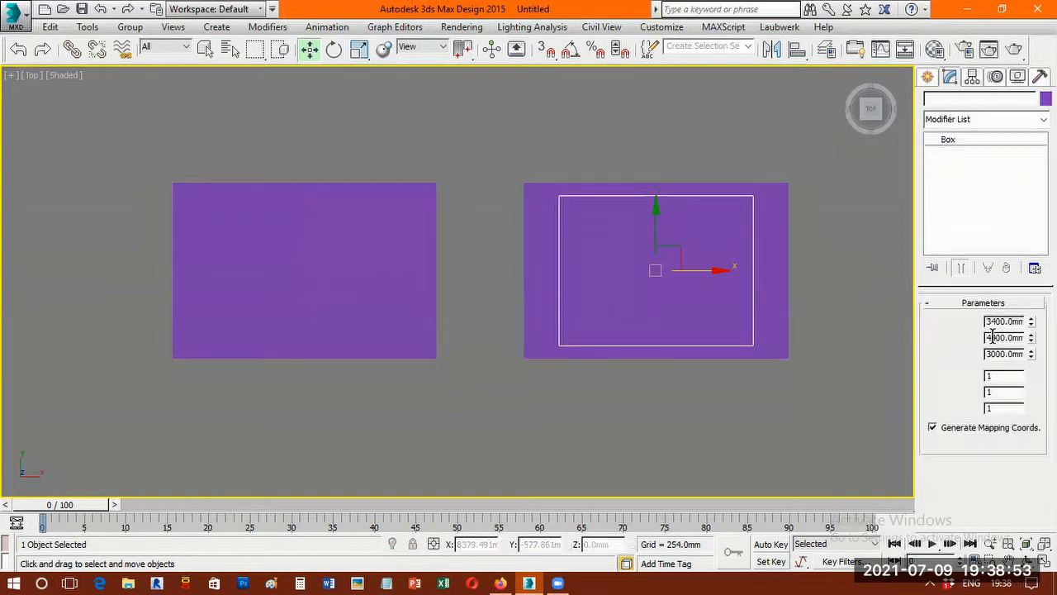
key("ctrl+z")
- Set the width of the inner box to 5400 mm
key("BackSpace")
key("BackSpace")
type("54")
key("Return")
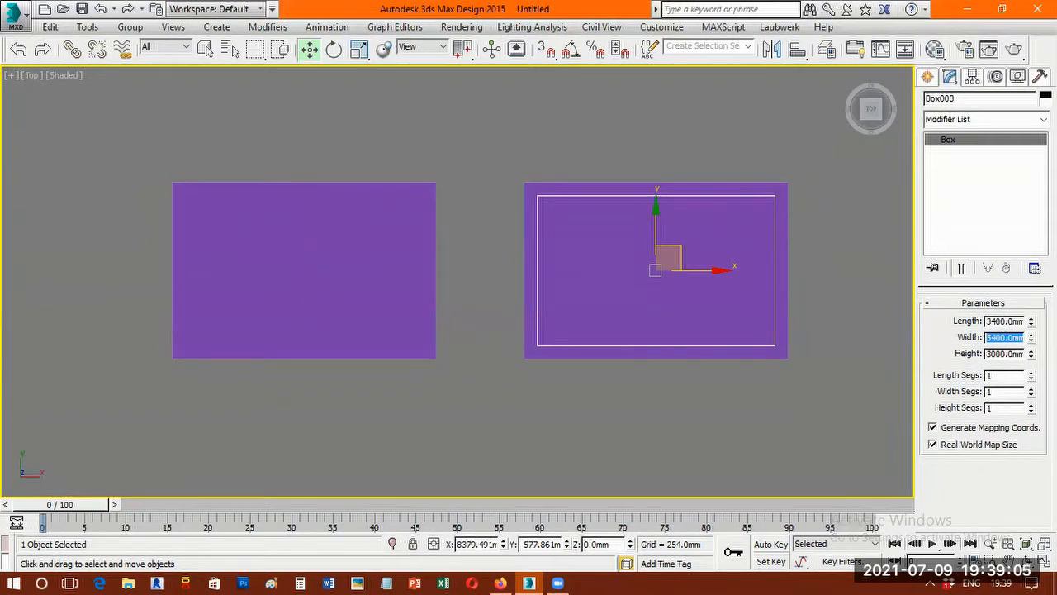
- Orbit around the nested boxes to a 3D orthographic view and switch the viewport display to Wireframe
key("ctrl+r")
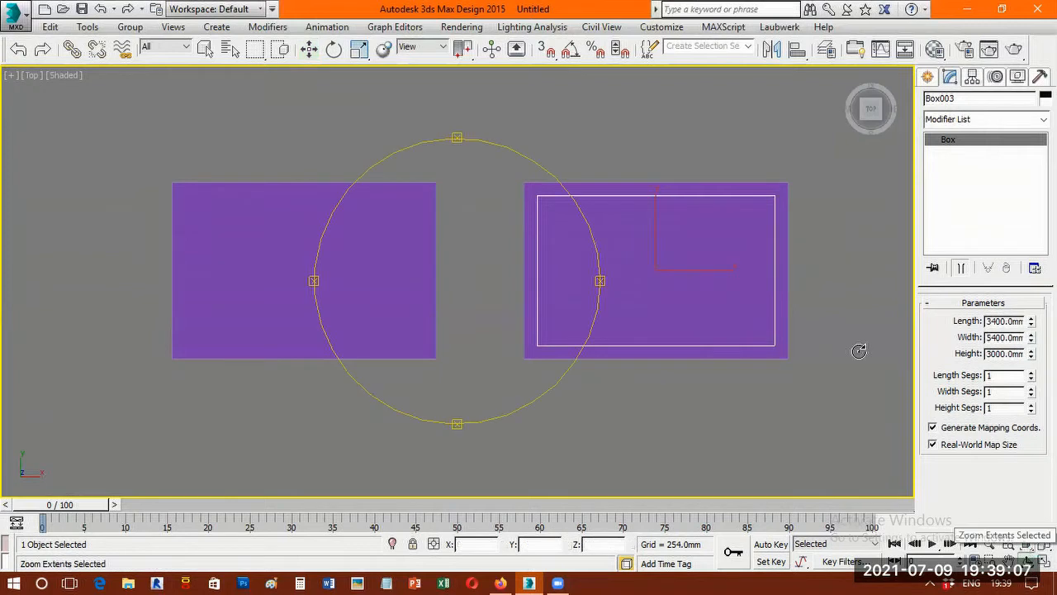
key("z")
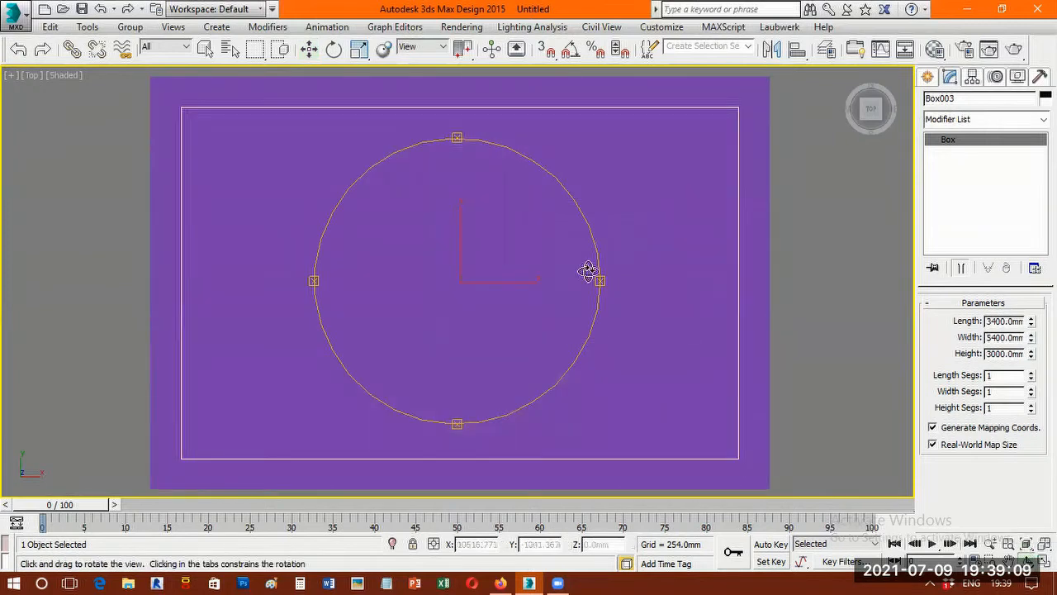
key("w")
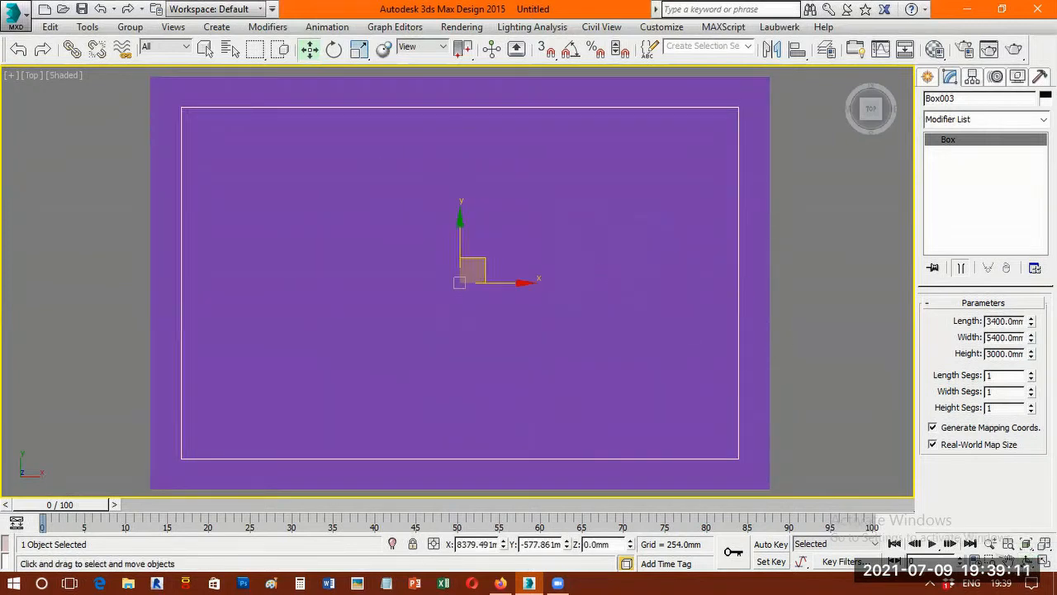
key("ctrl+p")
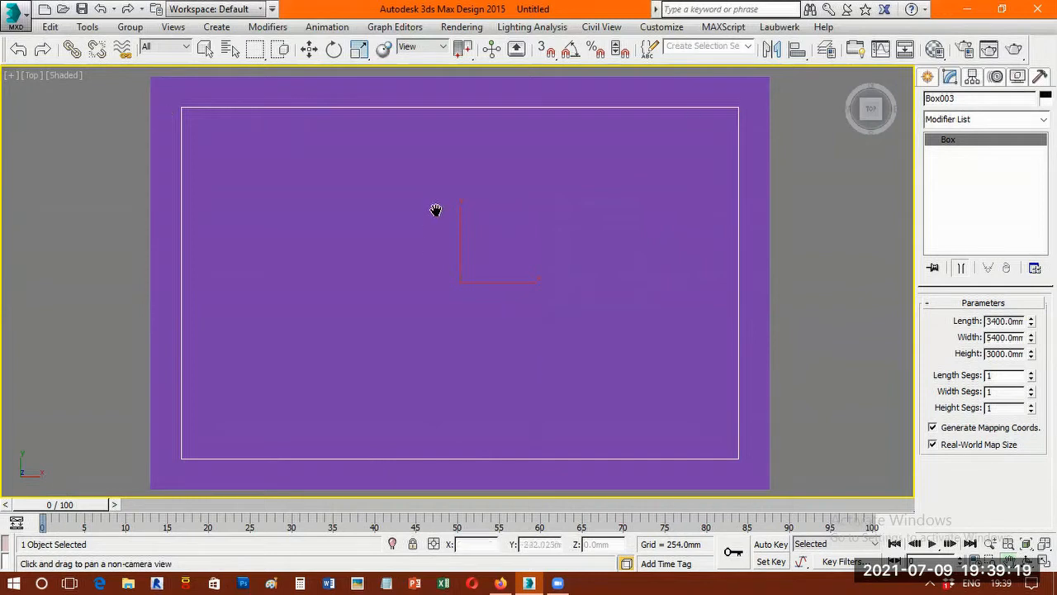
scroll(436, 210, "down", 3)
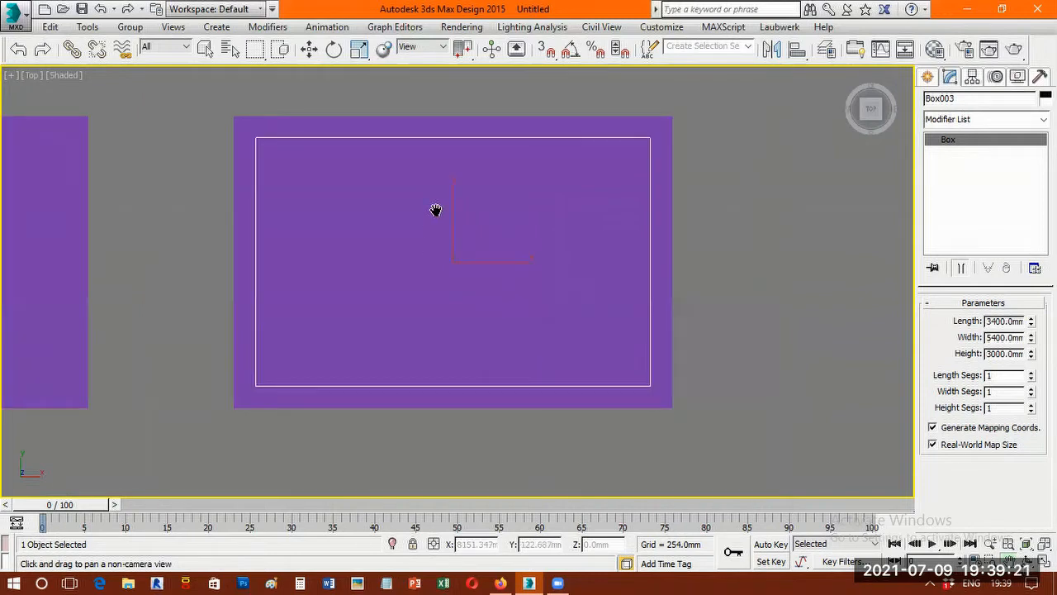
scroll(436, 210, "up", 3)
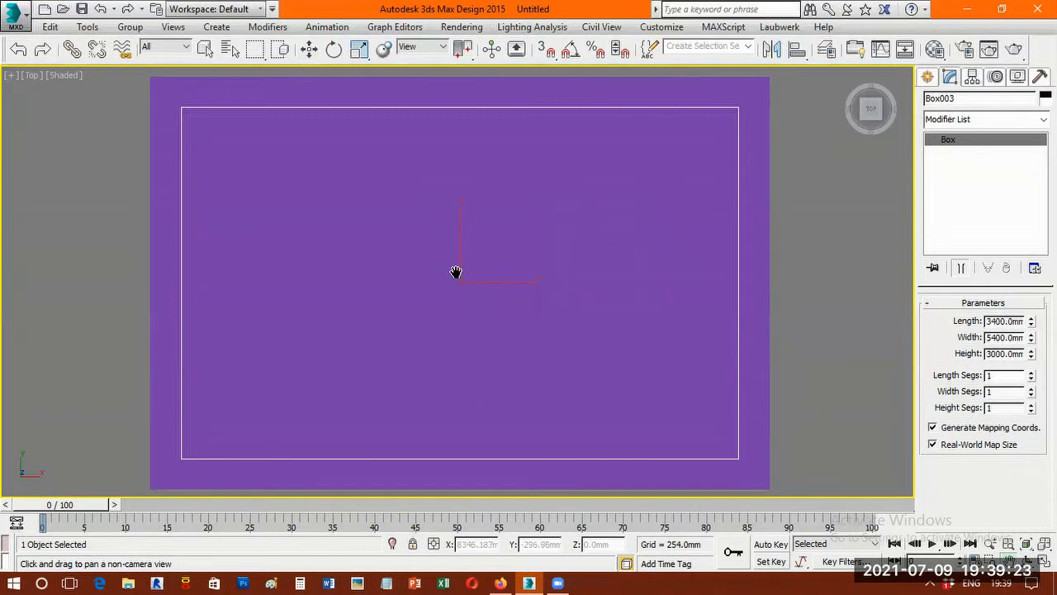
scroll(456, 272, "down", 2)
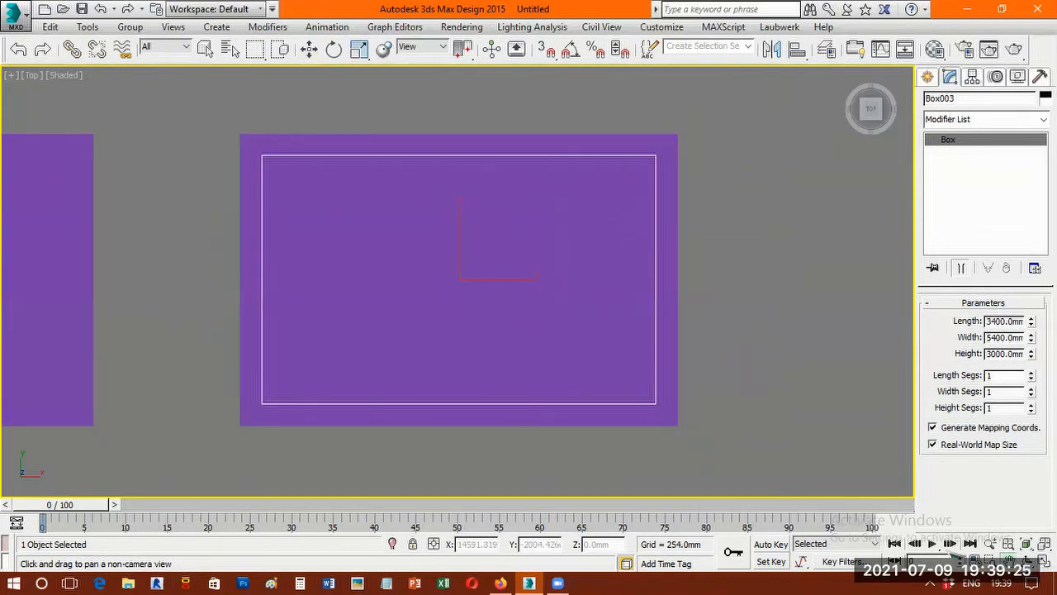
middle_click_drag(439, 262, 430, 216, "alt")
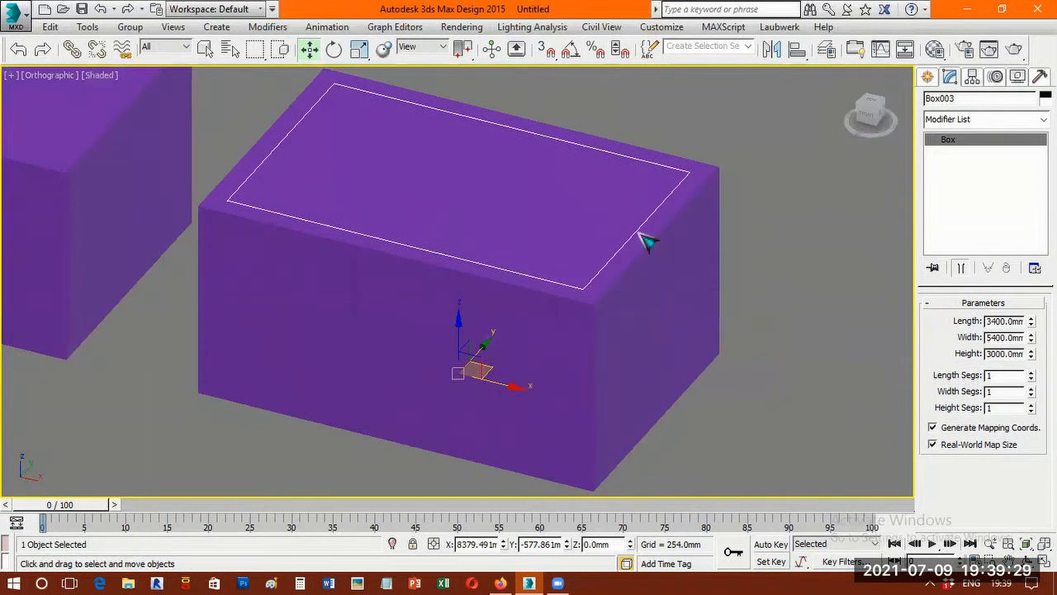
key("F3")
- Highlight the inner and outer boxes in turn to examine how they are nested
left_click(717, 171)
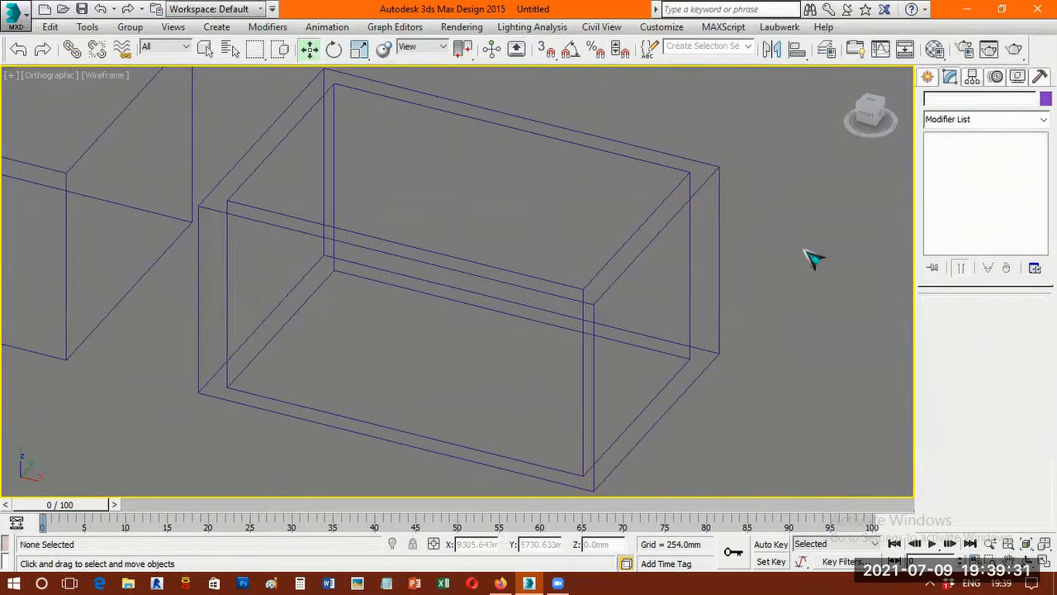
key("ctrl+z")
left_click(684, 177)
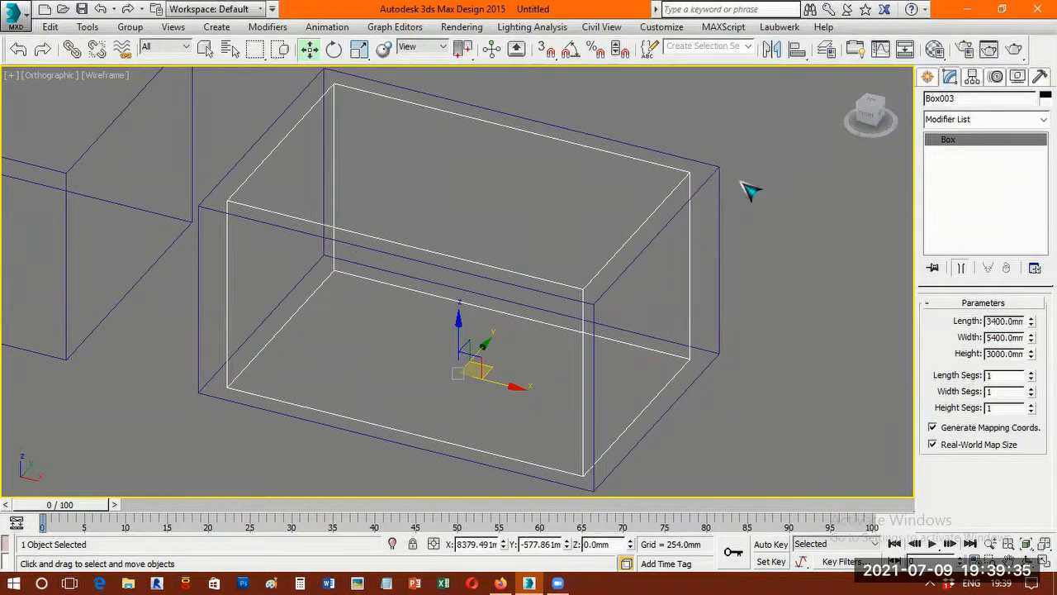
key("ctrl+z")
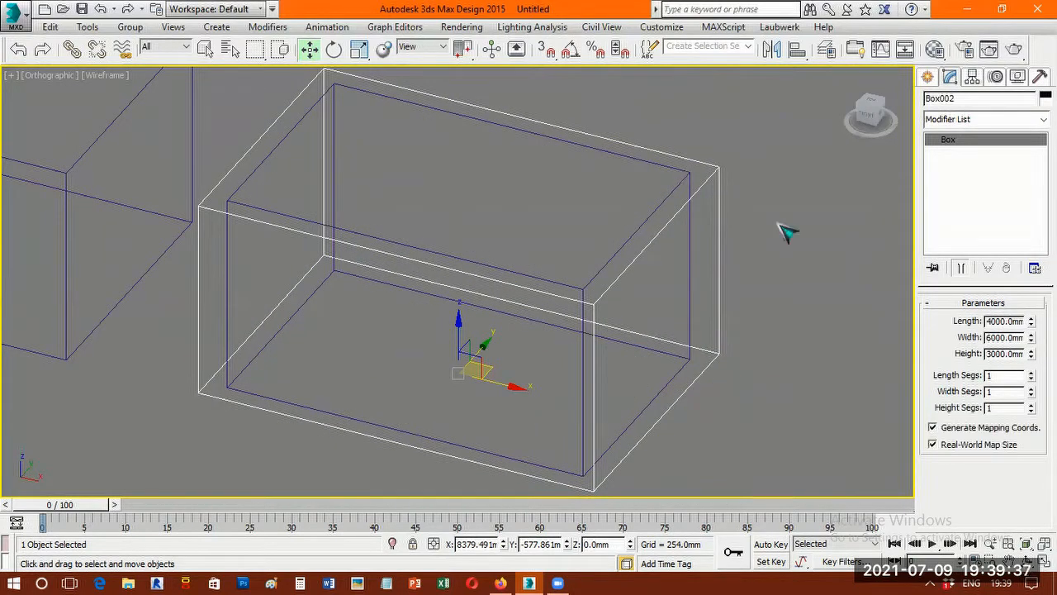
key("ctrl+y")
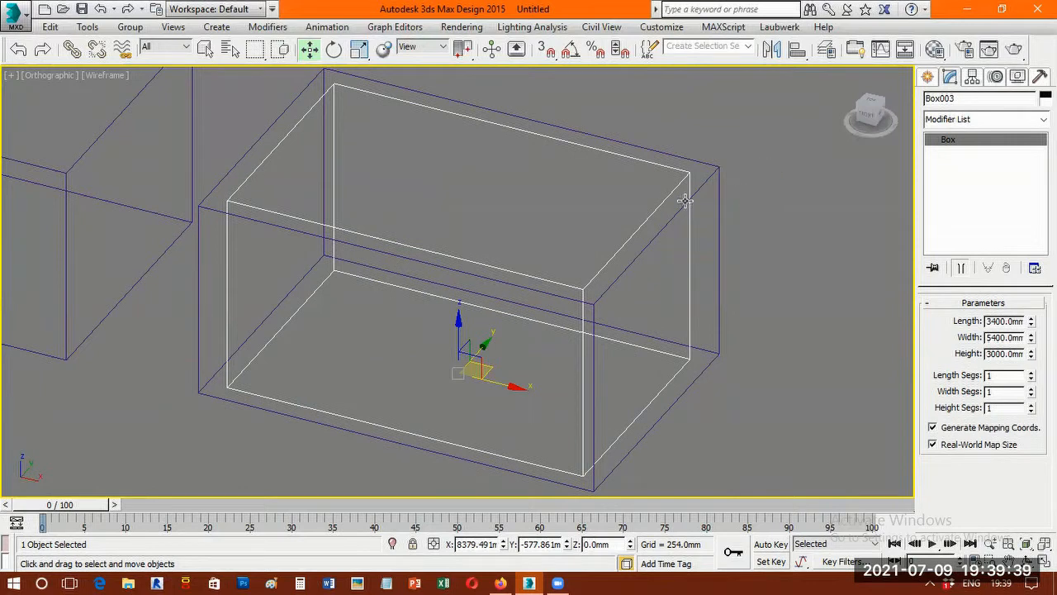
left_click(774, 171)
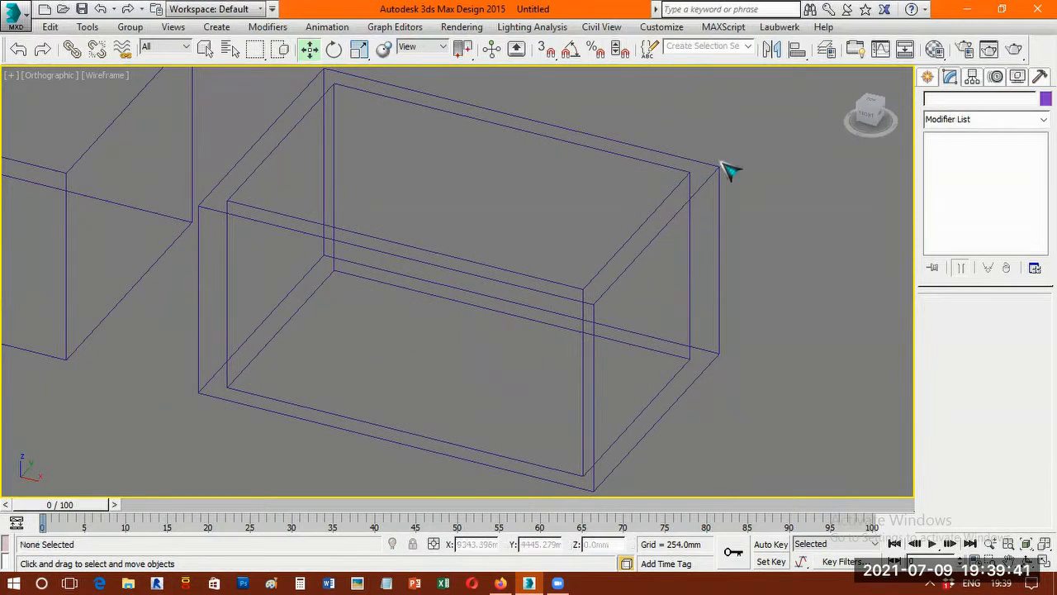
- Select both nested boxes together and clone them in place using the Copy option
scroll(729, 169, "down", 3)
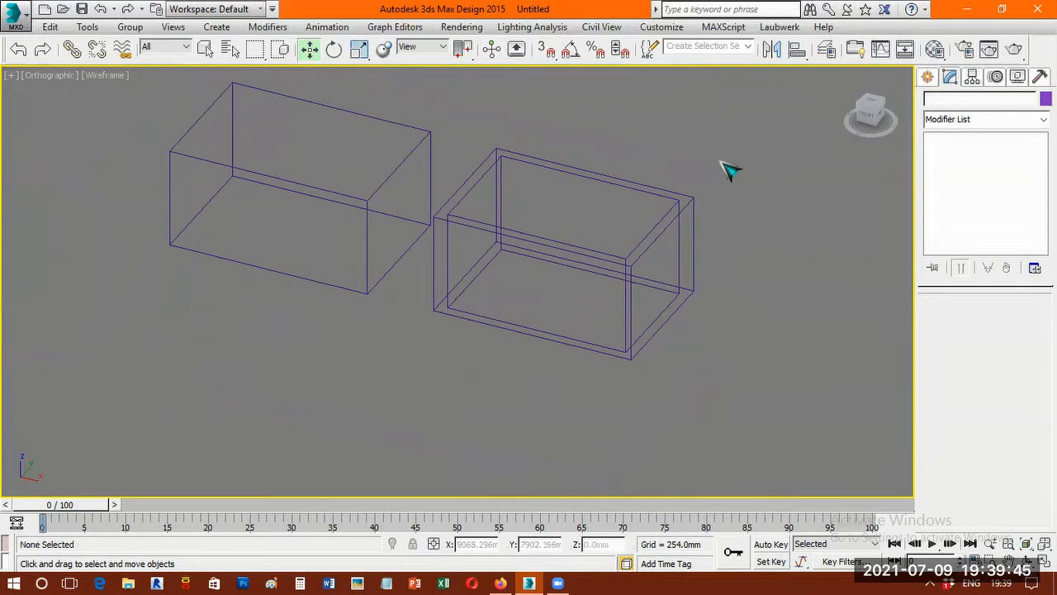
left_click_drag(720, 160, 609, 308)
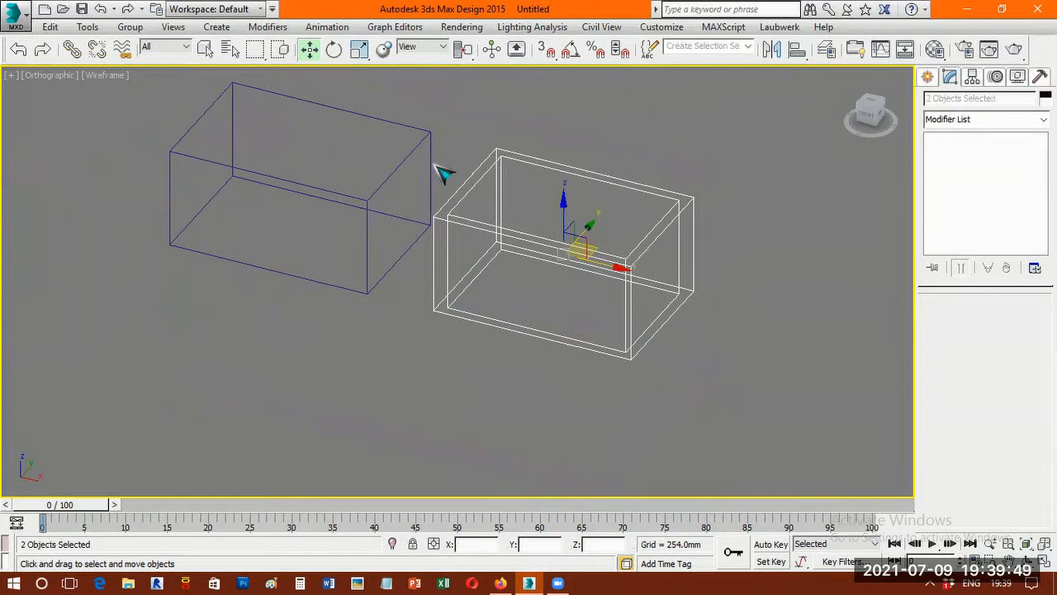
key("ctrl+v")
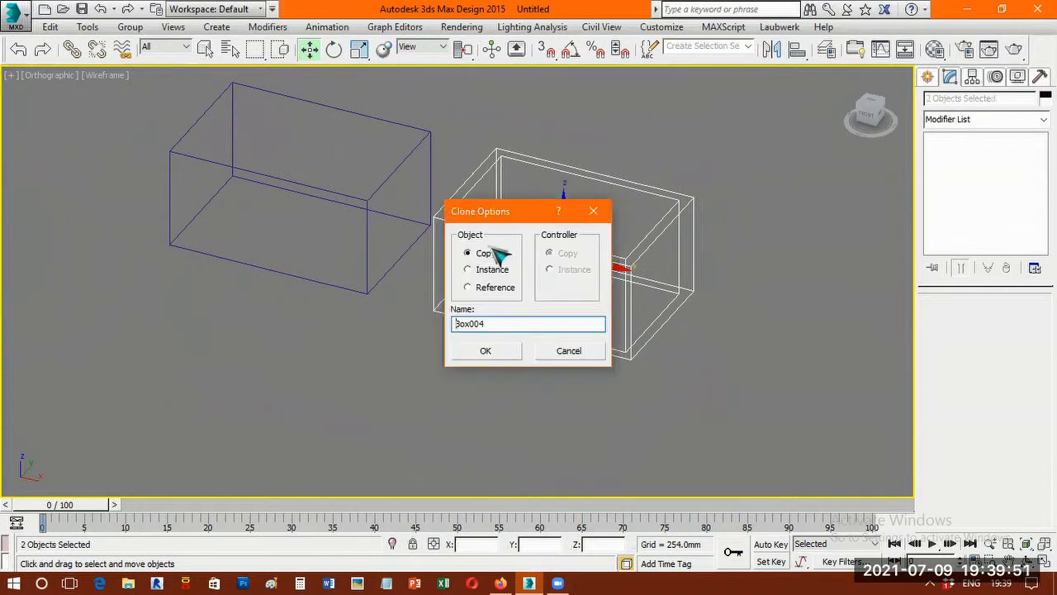
left_click(486, 351)
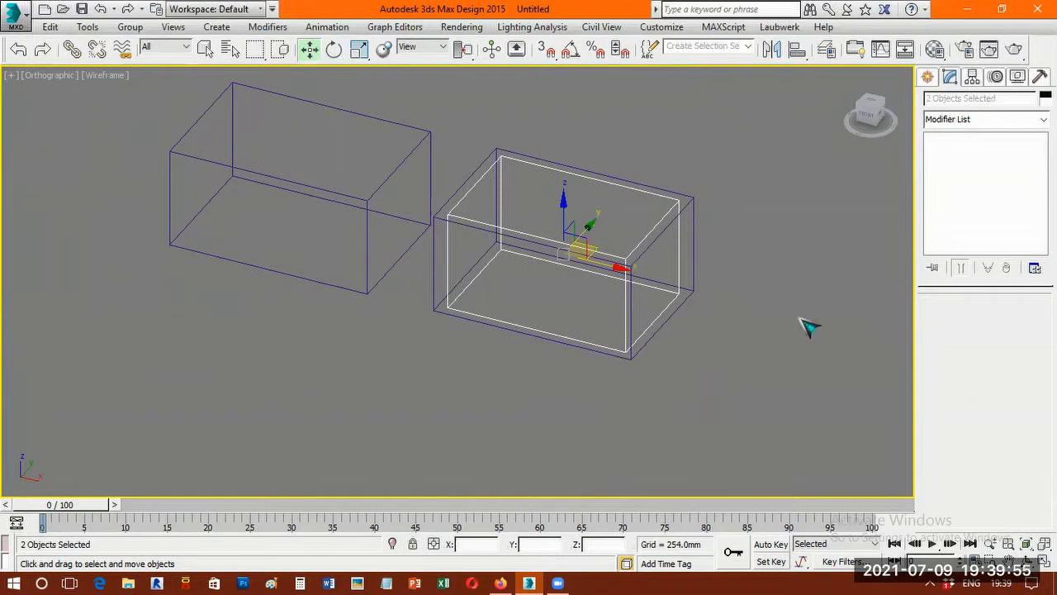
- Move the cloned pair of nested boxes 8000 mm along the X axis with an exact world offset
key("F12")
left_click_drag(800, 333, 632, 337)
type("8000")
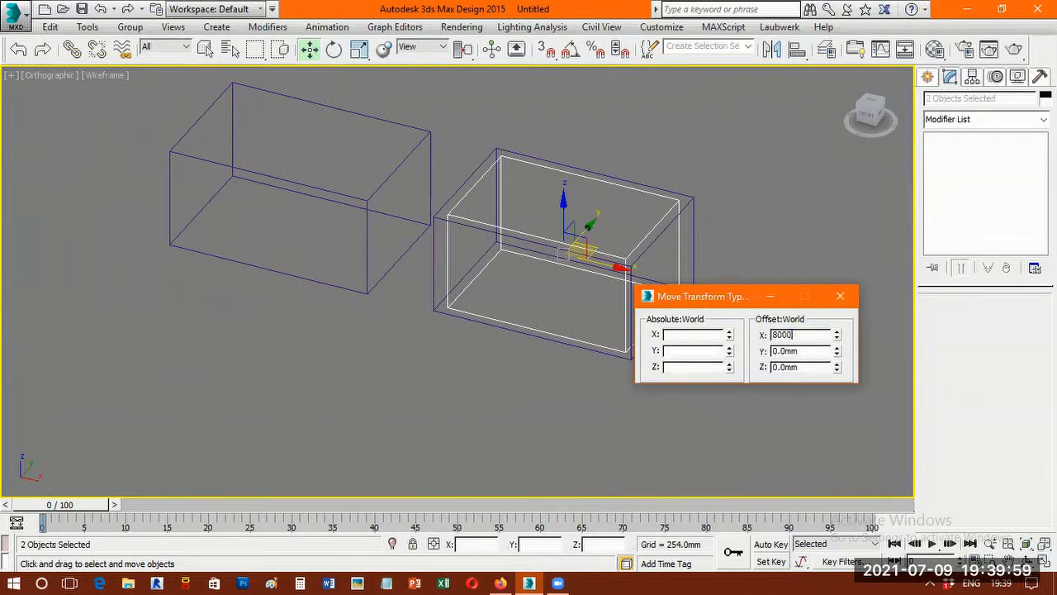
key("Return")
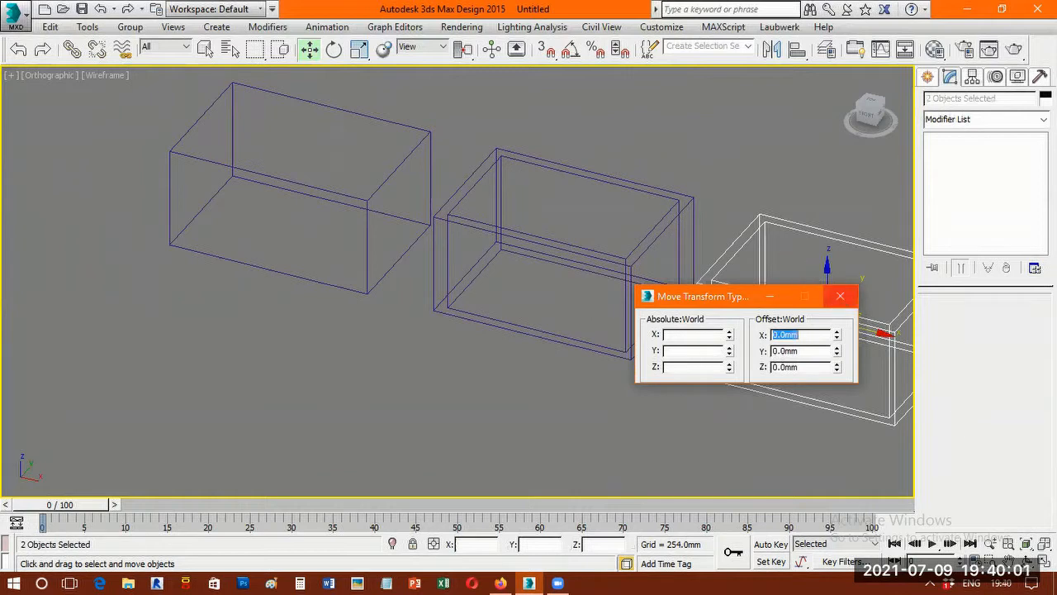
left_click(840, 296)
key("ctrl+w")
key("ctrl+p")
middle_click_drag(484, 383, 260, 369)
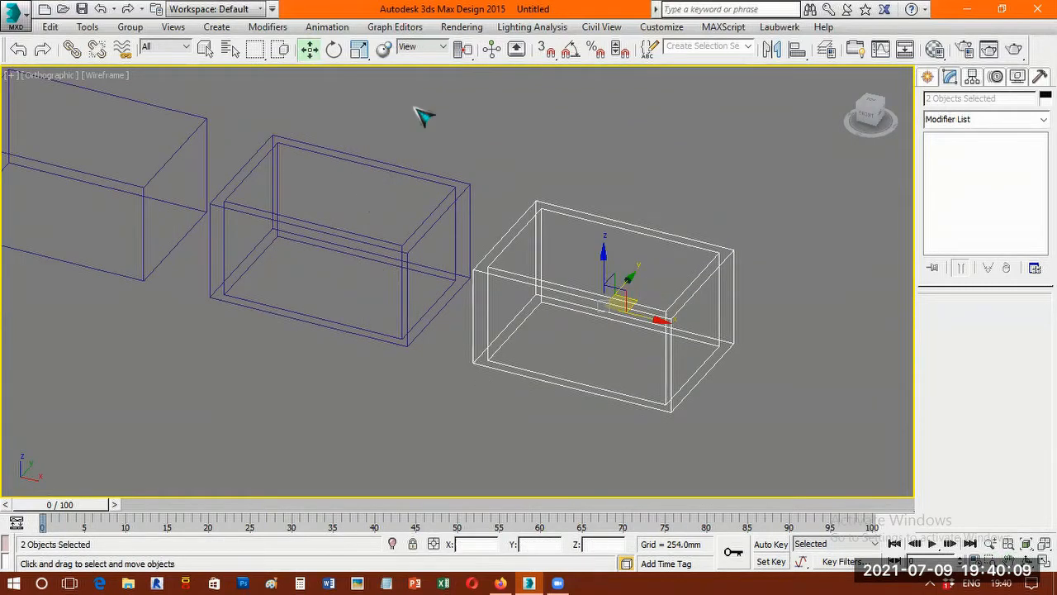
- Select the outer box of the new pair and examine it in Shaded display
left_click(245, 153)
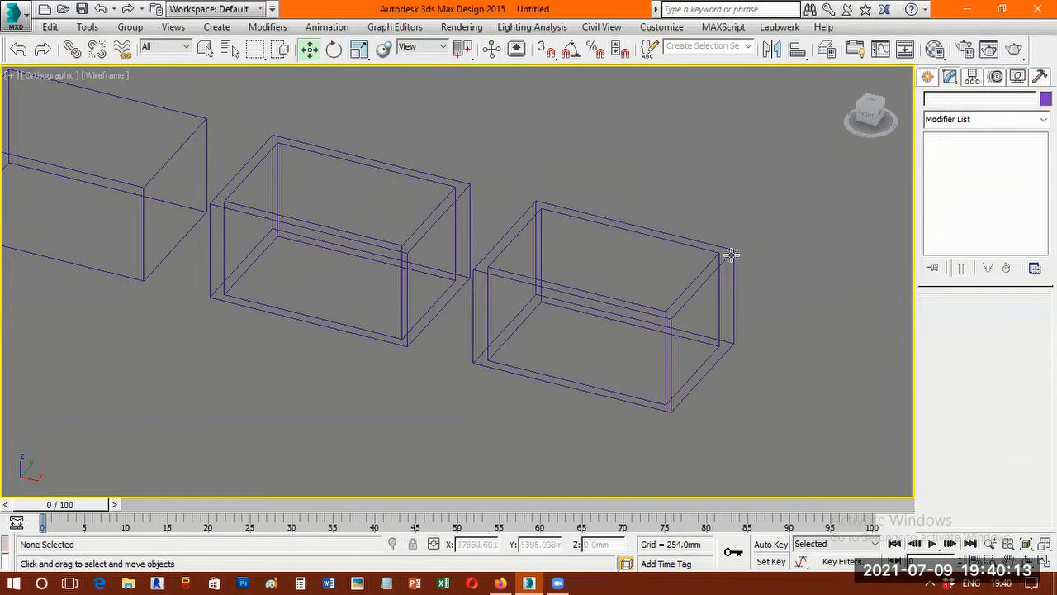
left_click(731, 261)
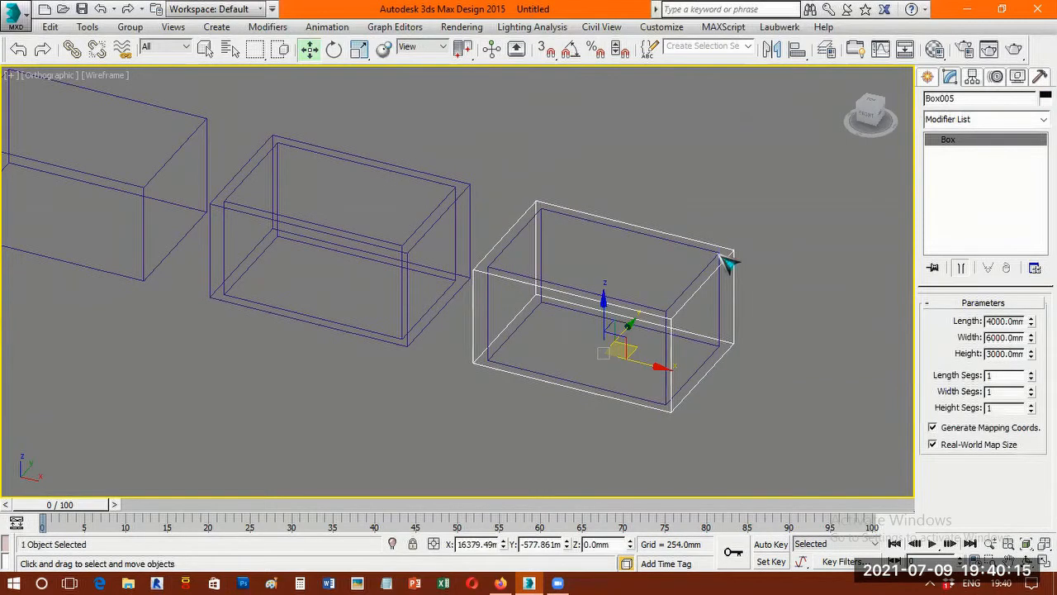
scroll(727, 265, "up", 5)
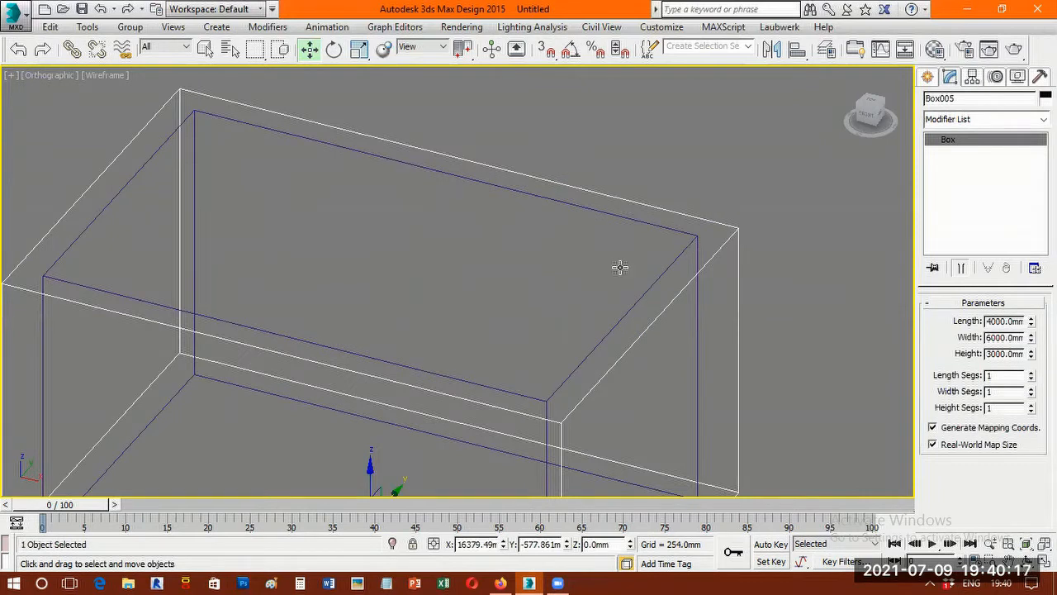
key("F3")
scroll(578, 276, "down", 5)
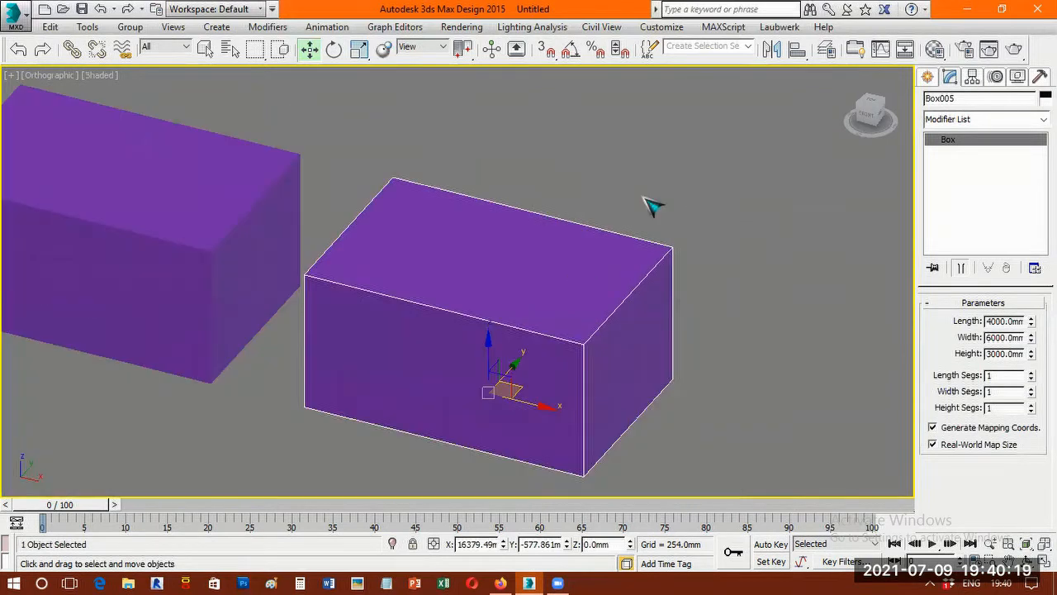
left_click(701, 229)
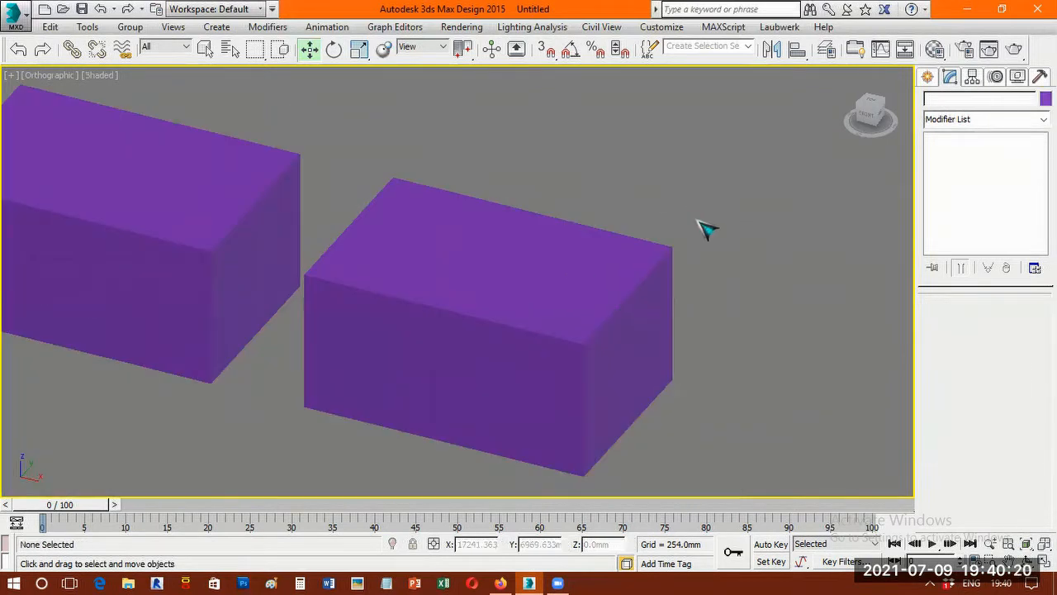
- Subtract the inner box from the outer box of the third pair with ProBoolean, using the Move and Subtraction options
key("F3")
left_click(668, 252)
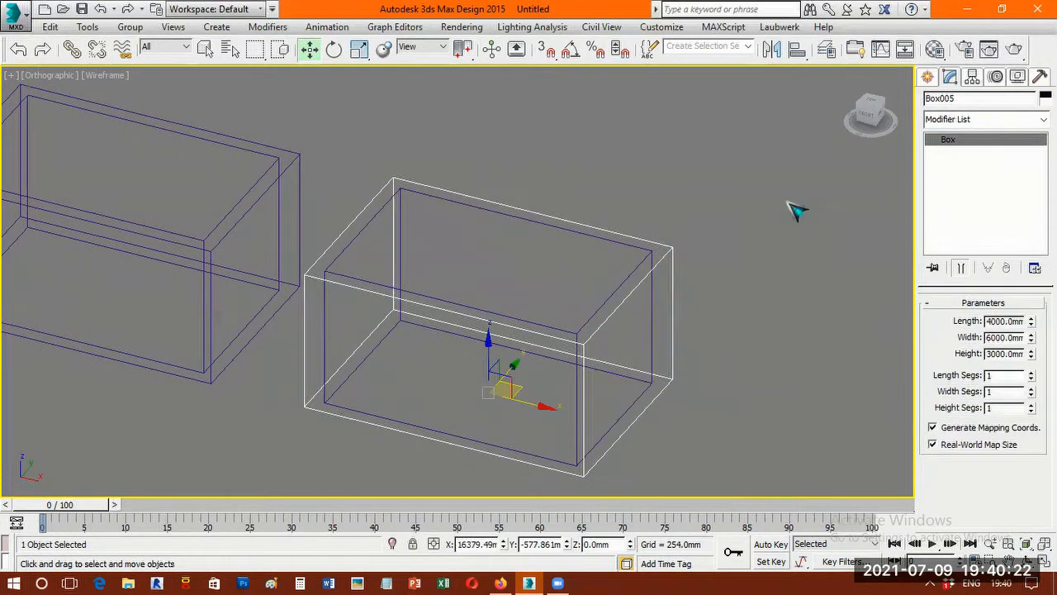
left_click(934, 75)
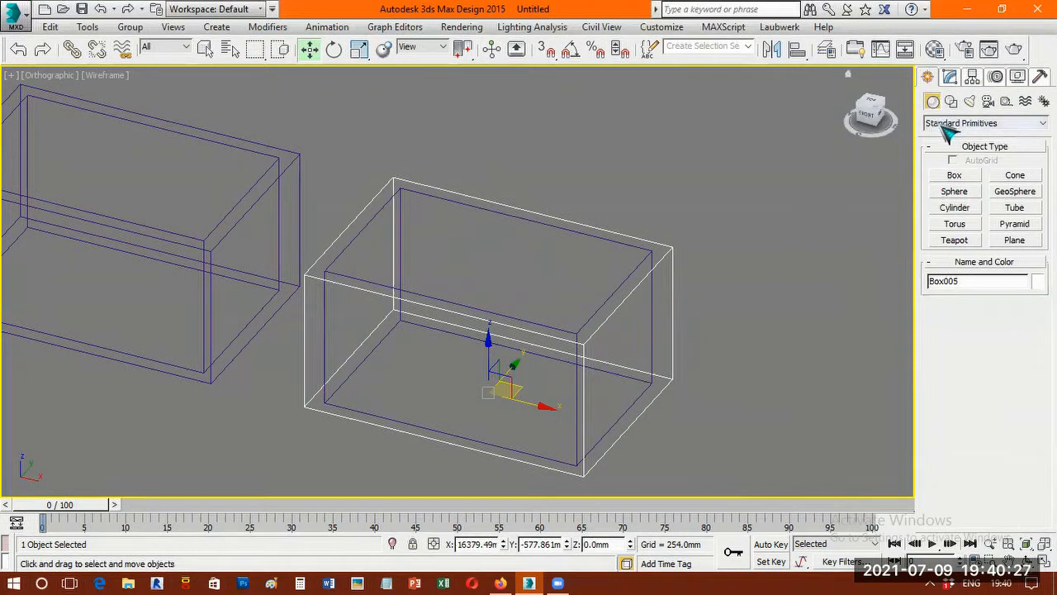
left_click(942, 125)
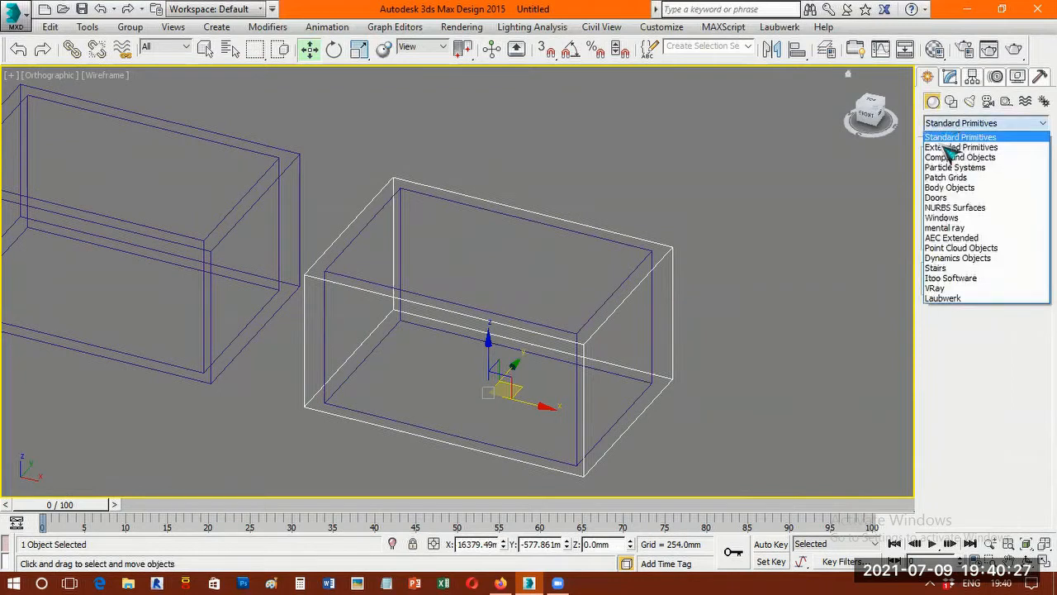
left_click(995, 159)
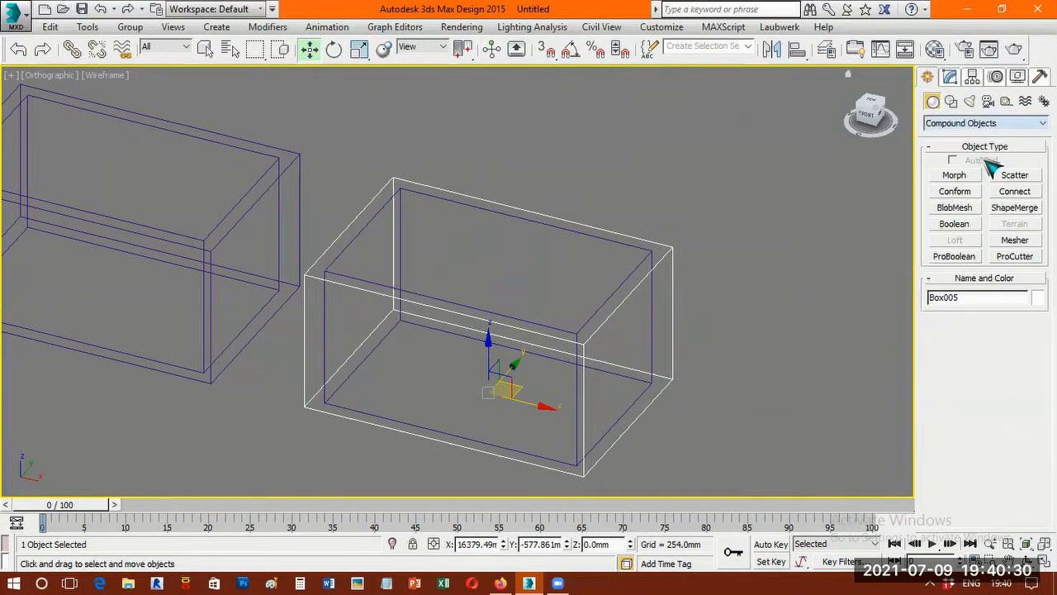
left_click(958, 257)
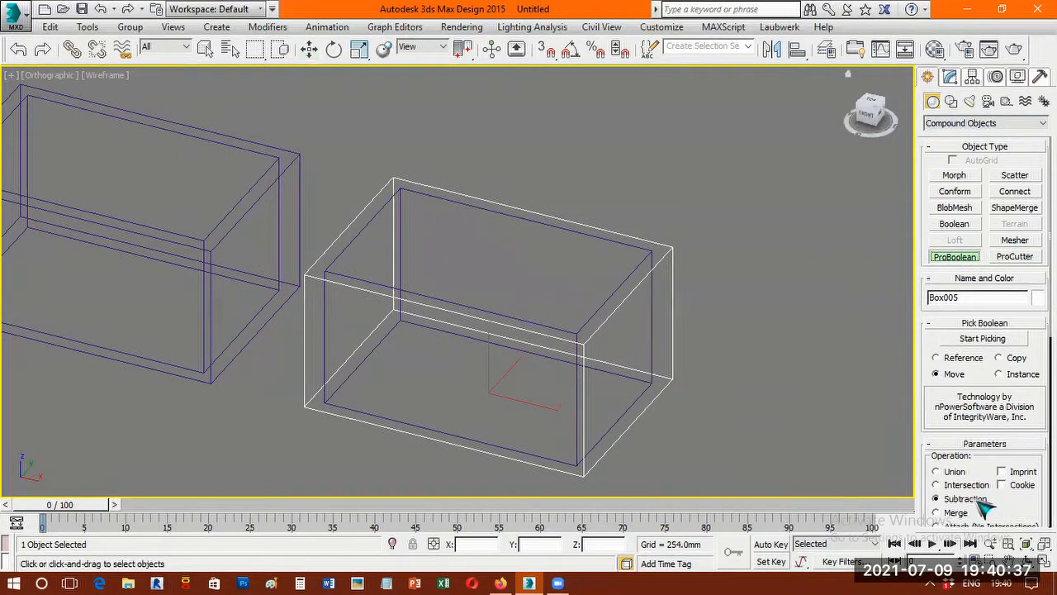
left_click(994, 340)
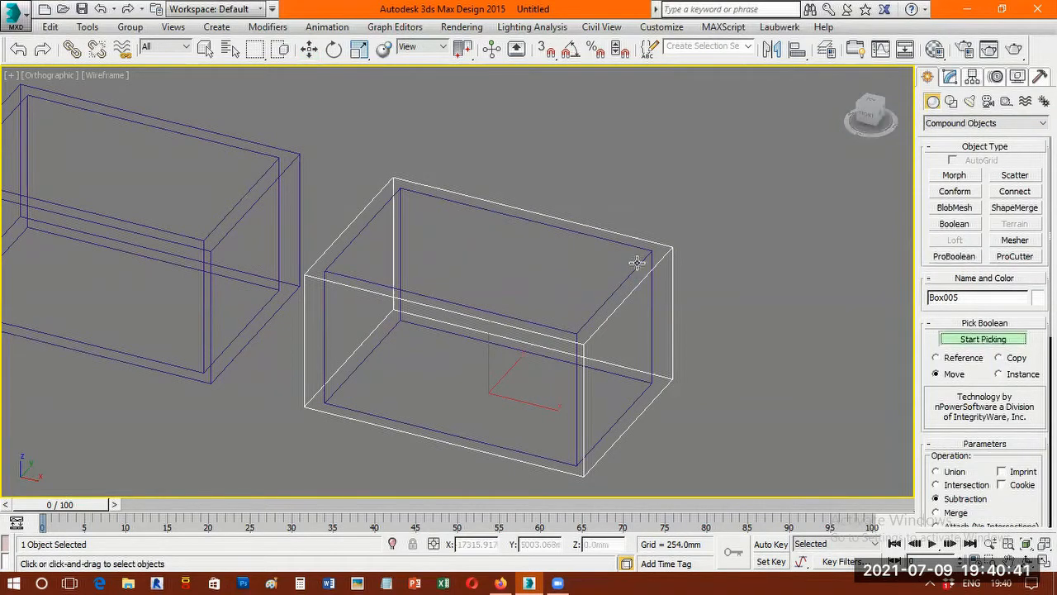
left_click(637, 263)
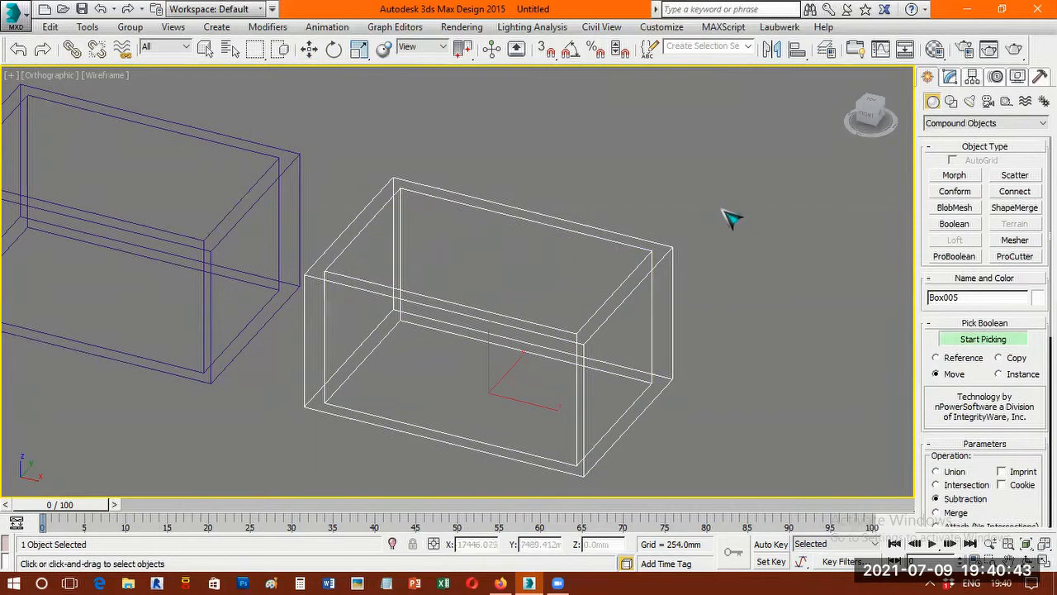
key("w")
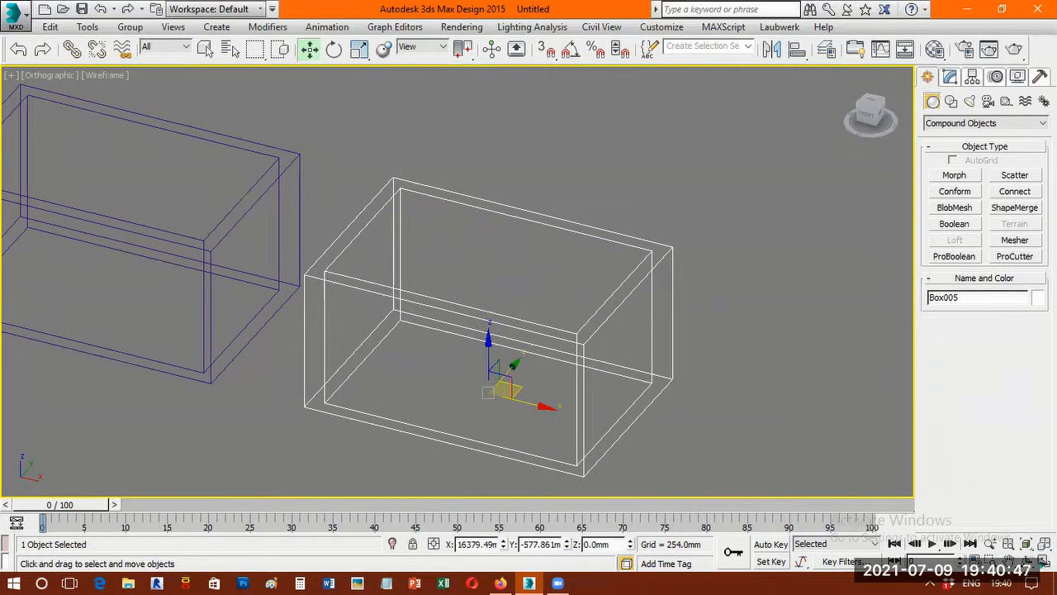
- Examine the hollowed third box in Shaded display from above, from below and beside the other two boxes
key("F3")
key("ctrl+r")
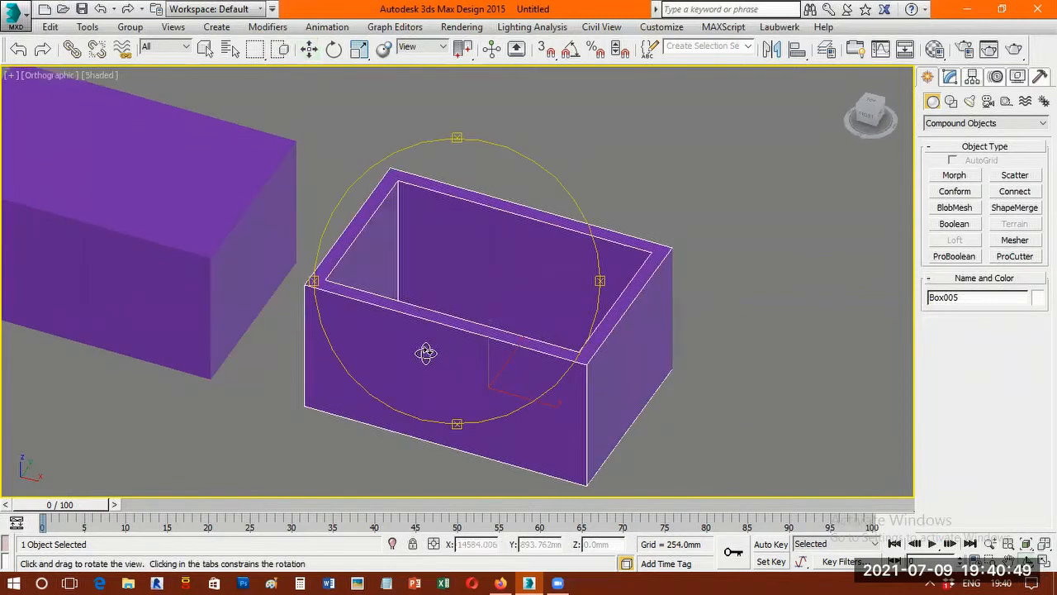
left_click_drag(425, 353, 371, 318)
left_click_drag(441, 328, 503, 328)
mouse_move(559, 299)
left_mouse_down()
mouse_move(550, 195)
mouse_move(462, 326)
left_mouse_up()
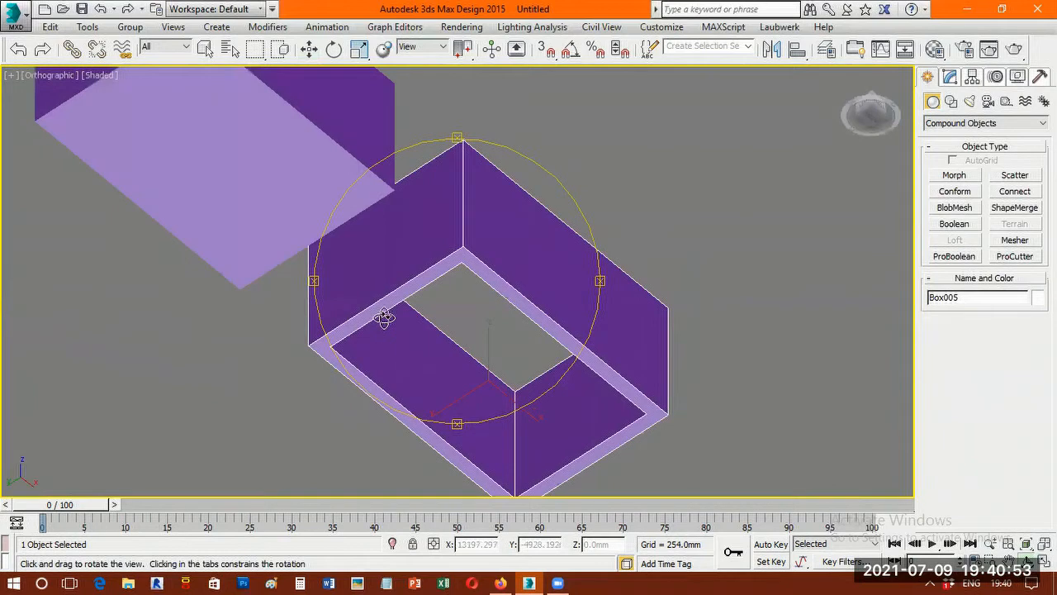
left_click_drag(384, 318, 380, 311)
left_click_drag(449, 309, 538, 317)
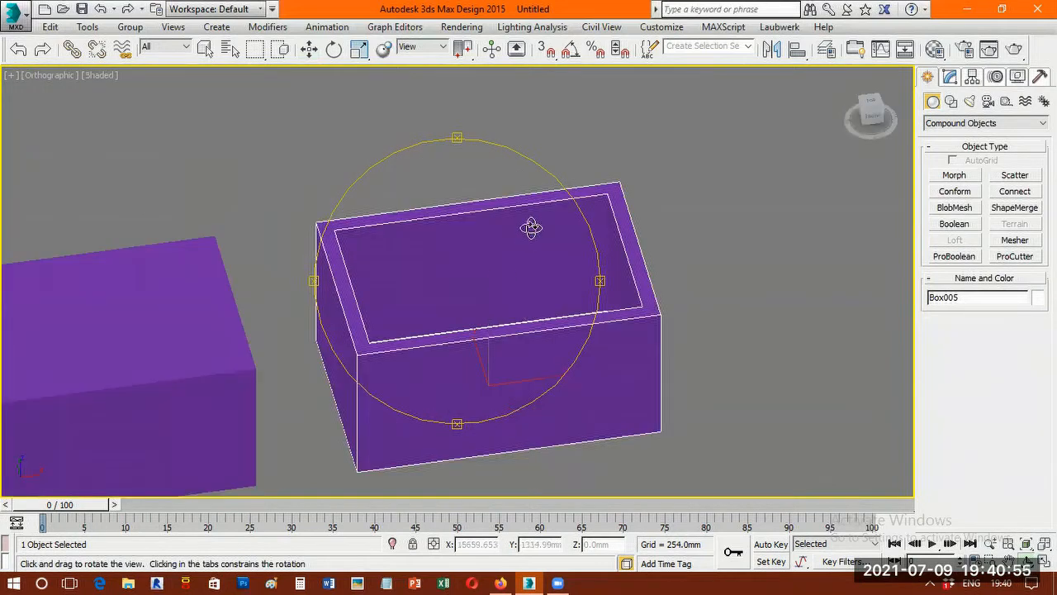
left_click_drag(531, 228, 494, 283)
left_click_drag(388, 269, 434, 284)
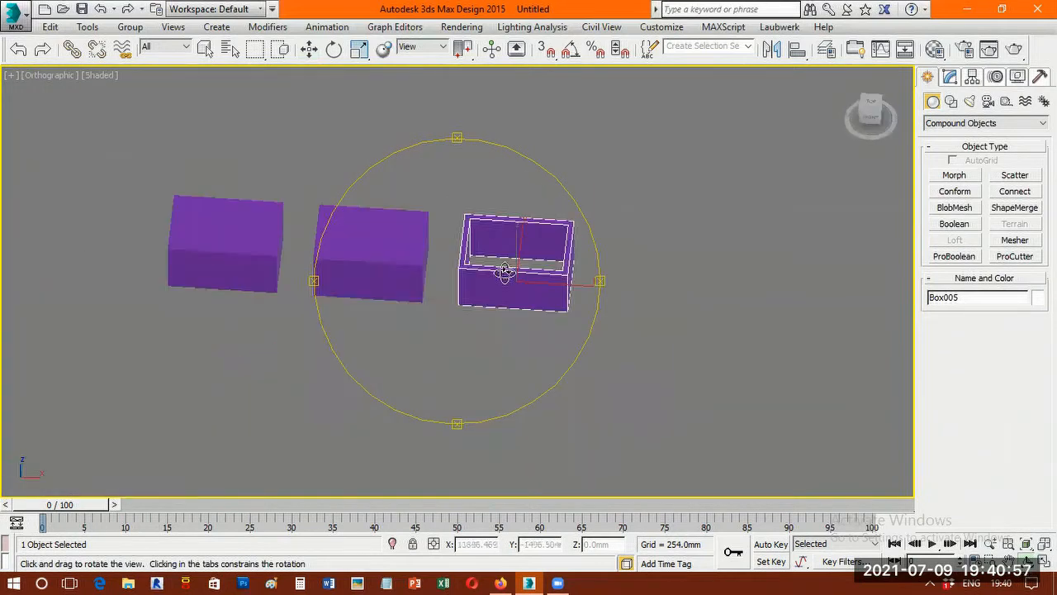
left_click_drag(506, 273, 496, 276)
key("w")
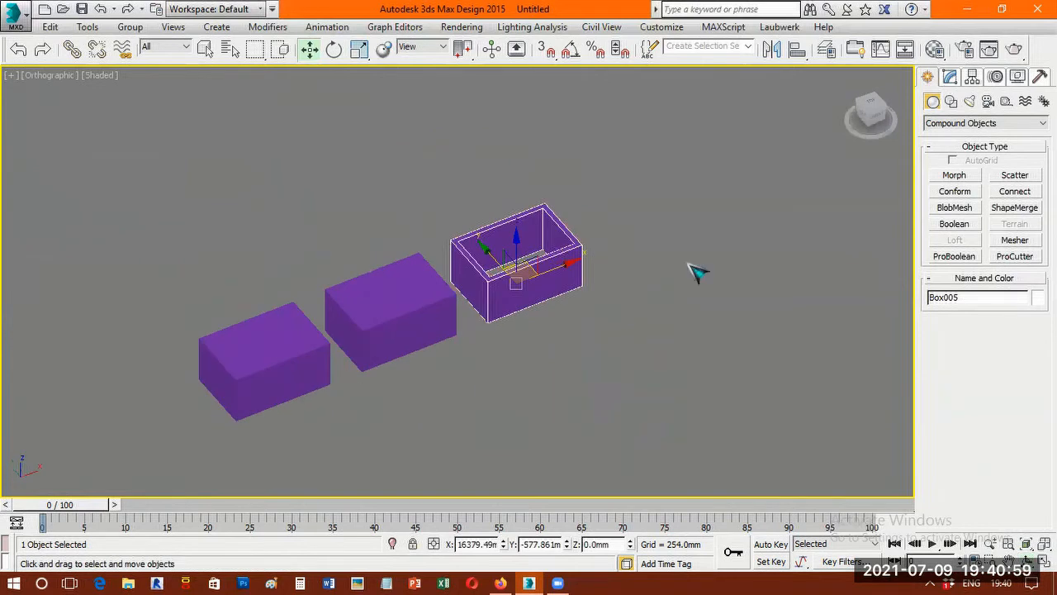
key("z")
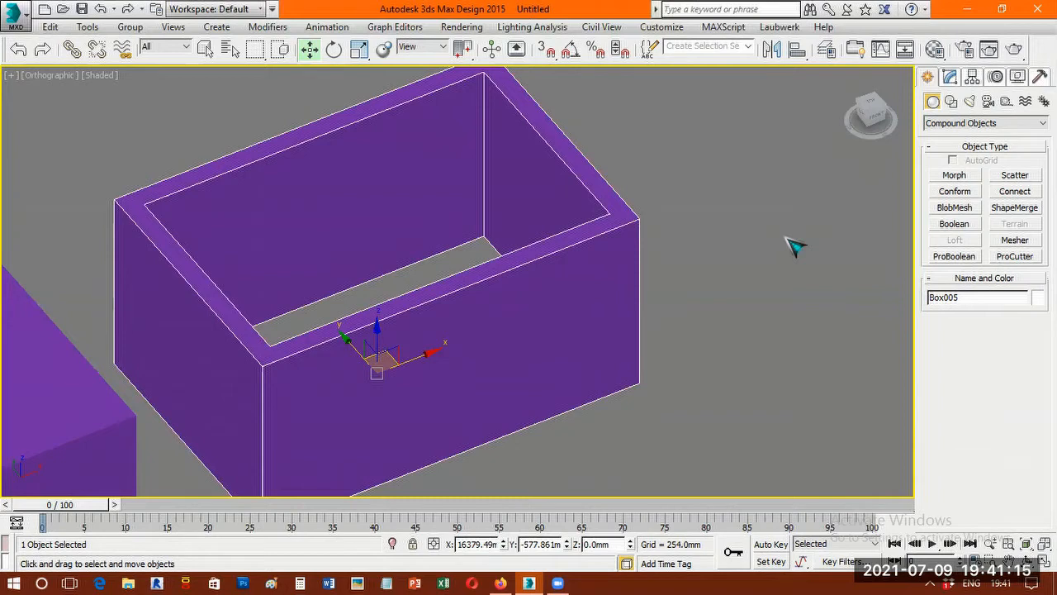
- In Top view, draw a box about 774 mm long, 1460 mm wide and 1987 mm high across the hollow room's lower wall
key("t")
key("z")
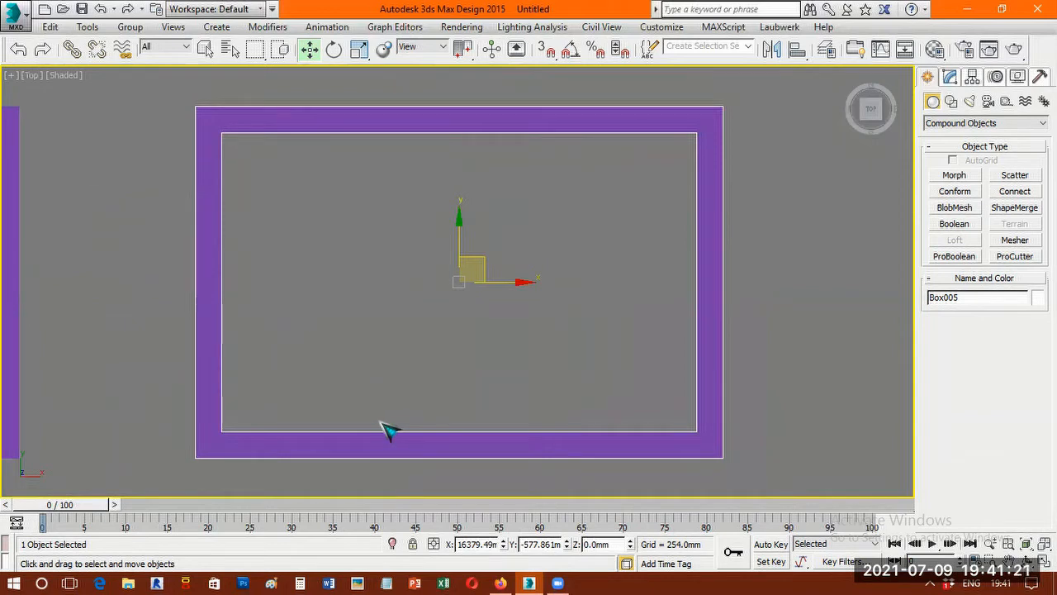
left_click(908, 96)
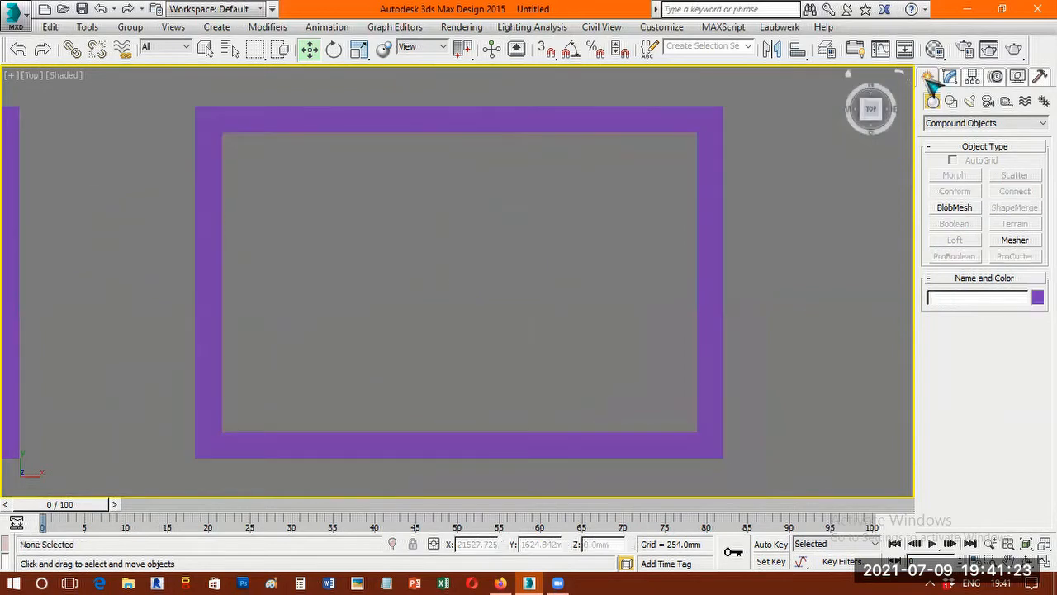
left_click(960, 123)
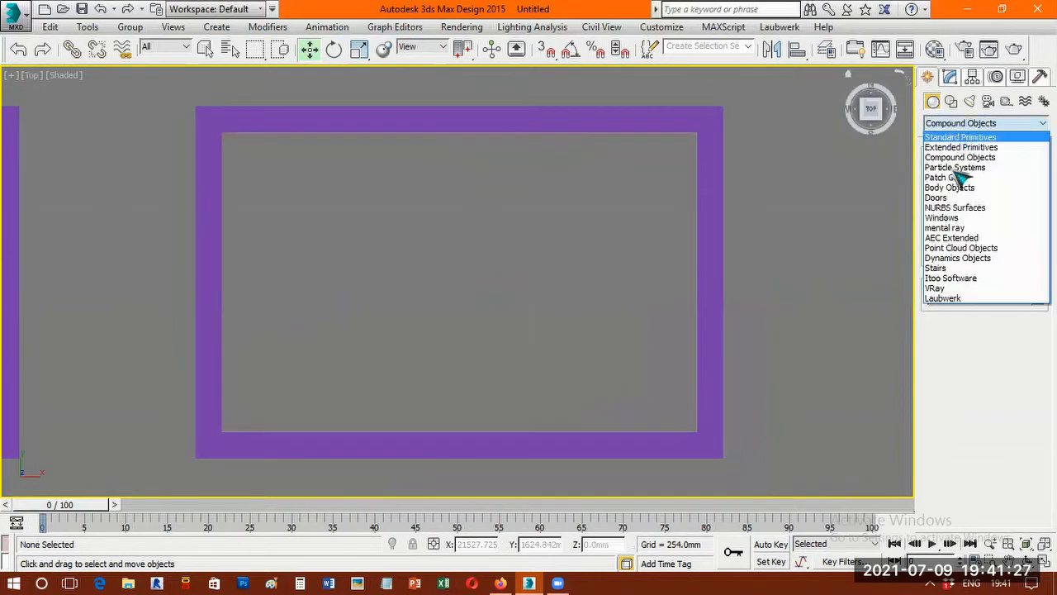
left_click(958, 135)
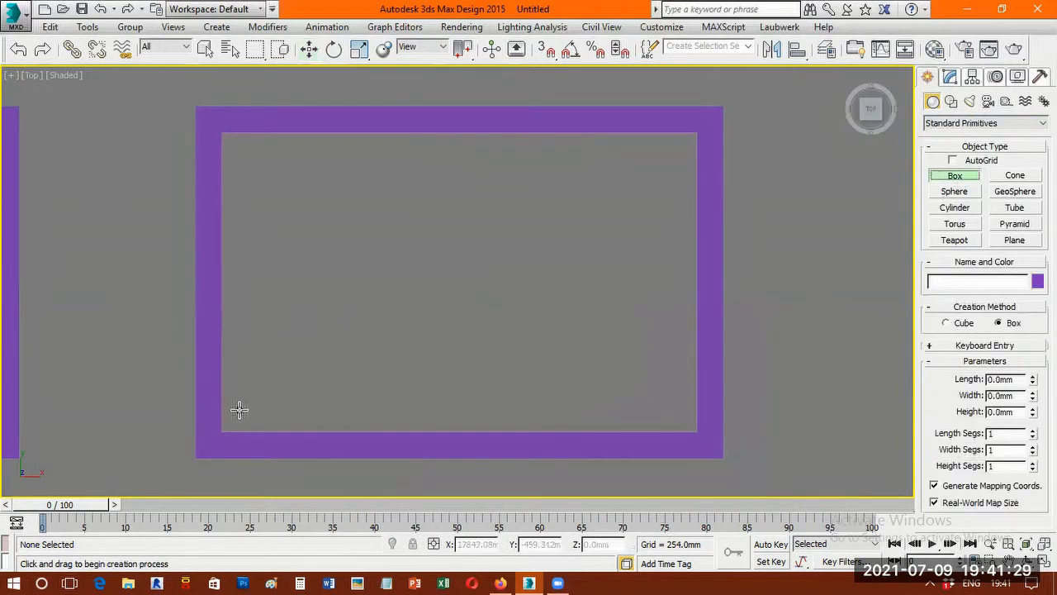
left_click_drag(240, 411, 369, 477)
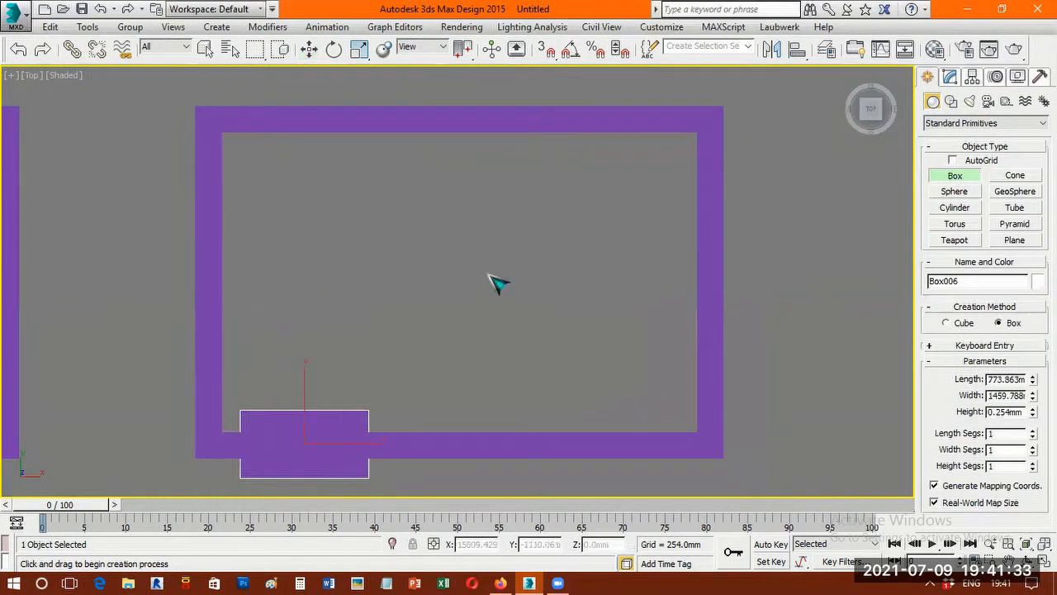
key("w")
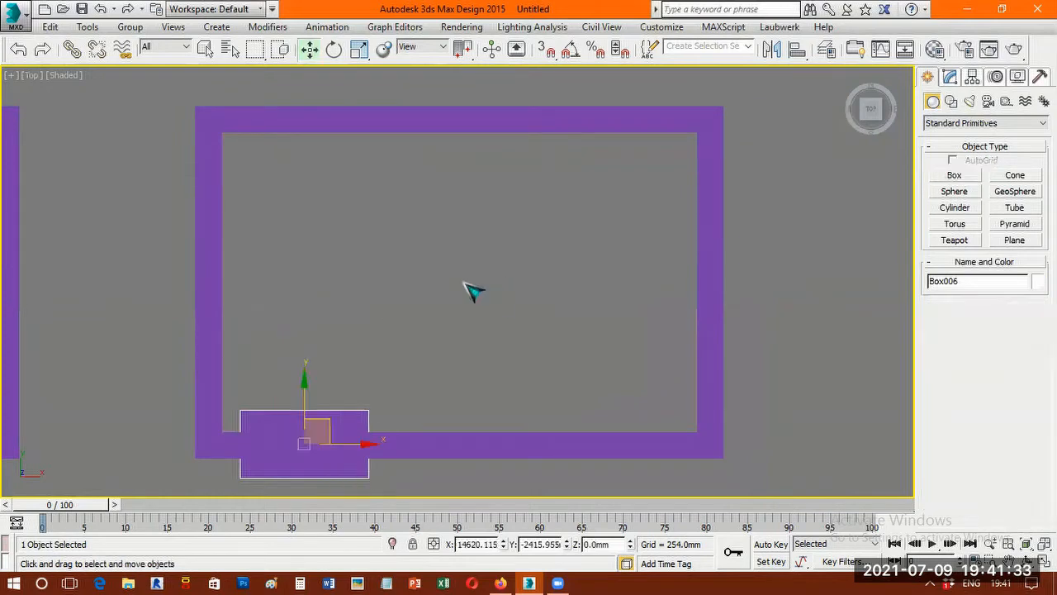
- Set the new wall-crossing box's length to 1000 mm, width to 1200 mm and height to 2100 mm
left_click(951, 75)
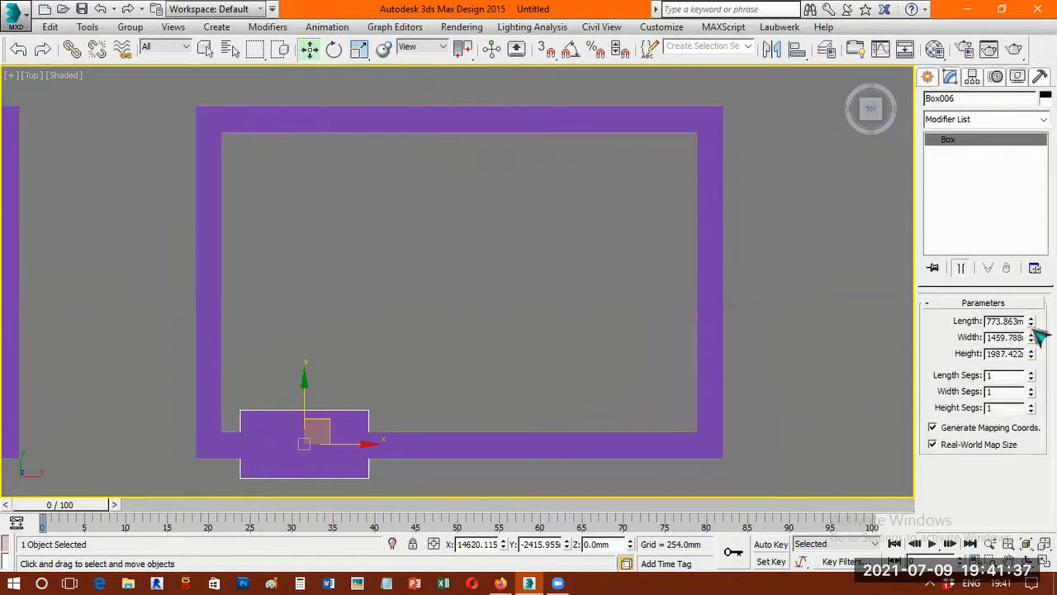
left_click_drag(1030, 320, 1027, 314)
double_click(1016, 320)
type("1000")
key("Return")
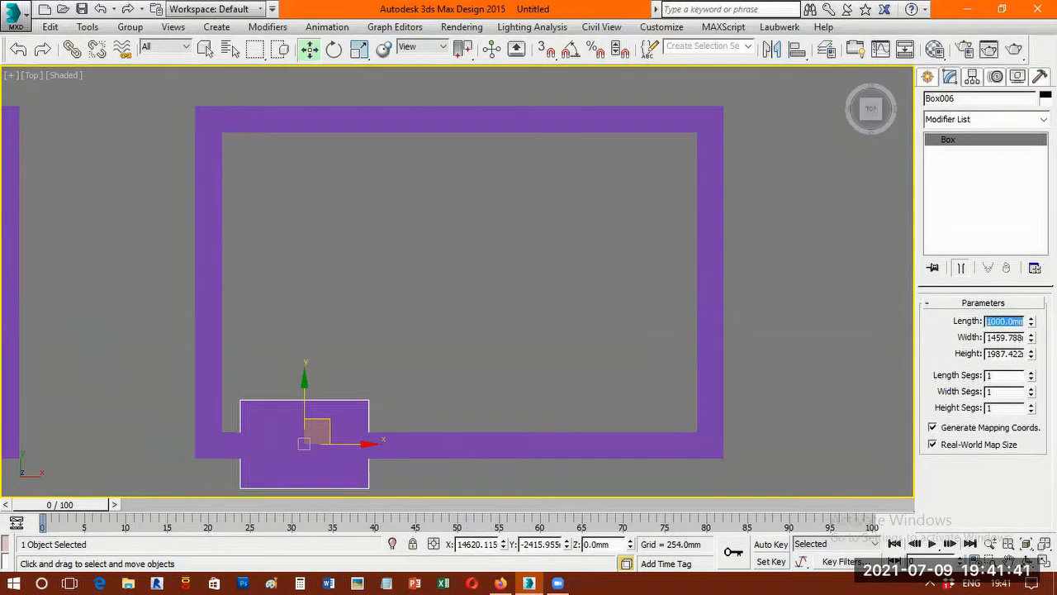
double_click(1016, 337)
type("129")
key("BackSpace")
type("00")
key("Return")
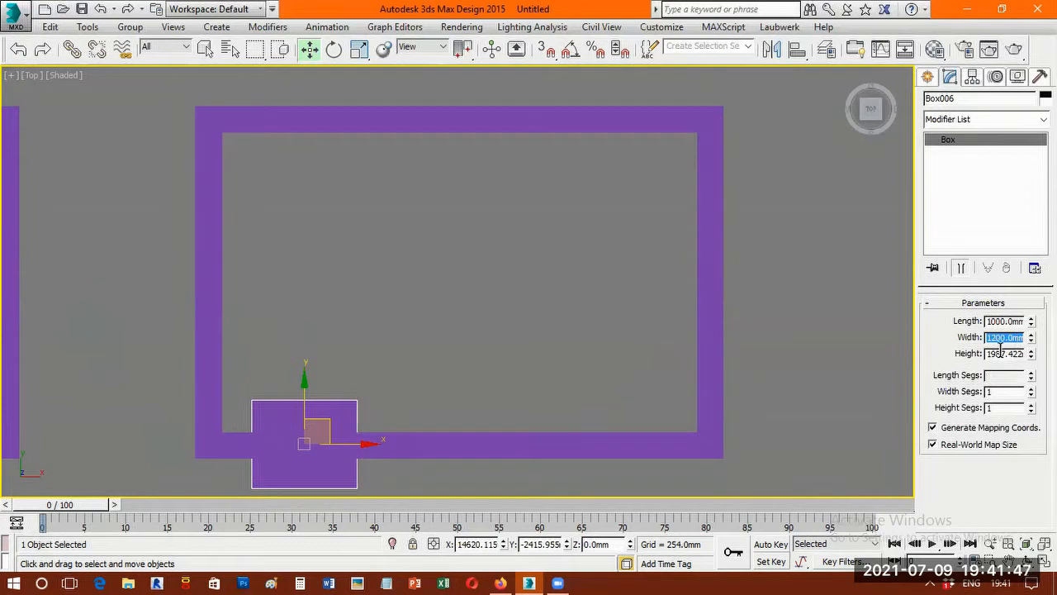
double_click(1001, 353)
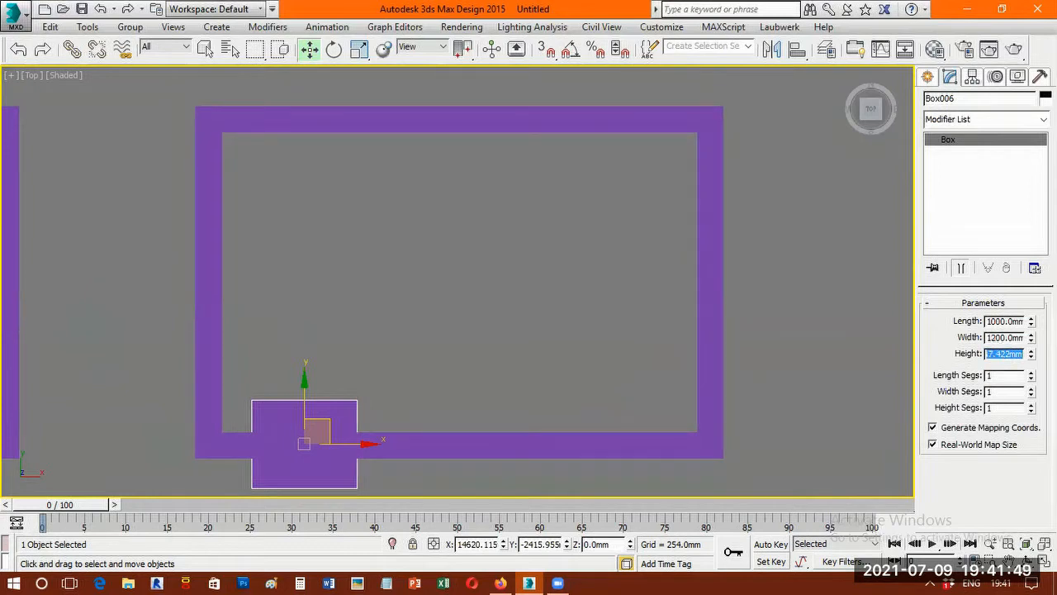
type("21")
key("Return")
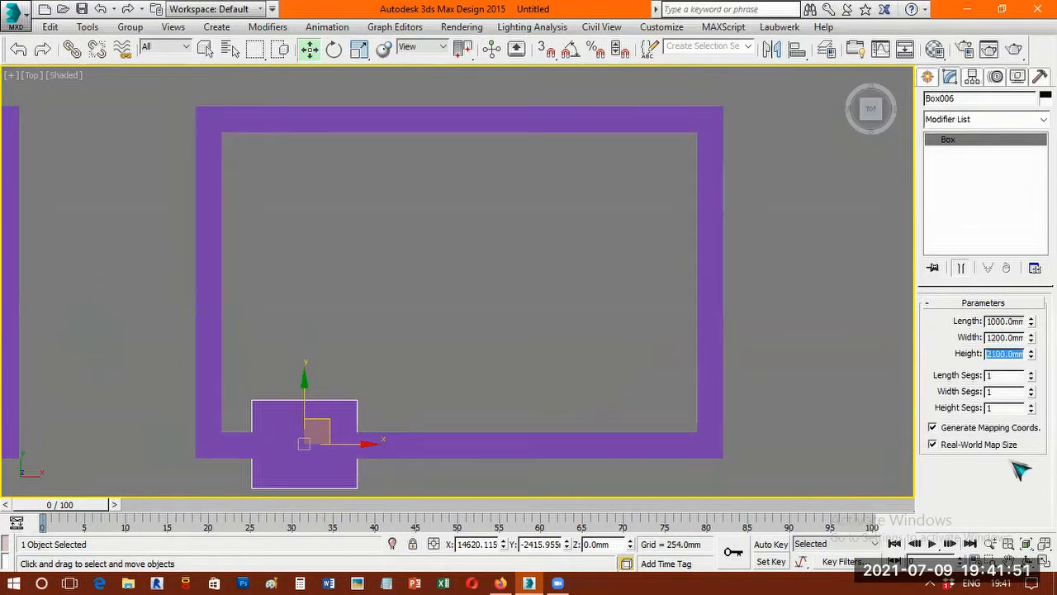
- Select the hollow room and change its object colour to light lavender
left_click(1027, 544)
left_click(990, 543)
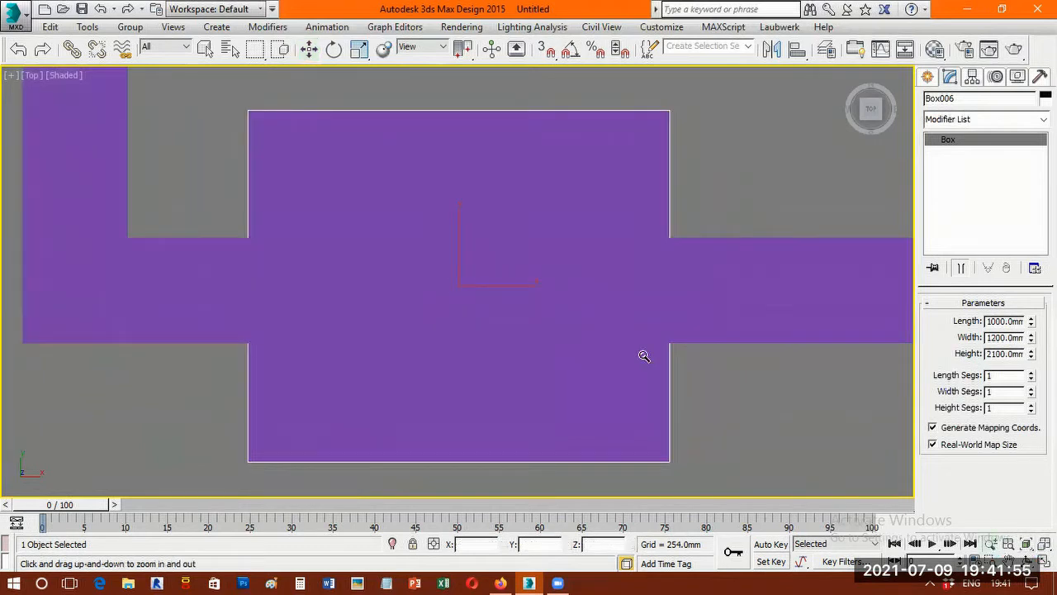
scroll(591, 285, "down", 4)
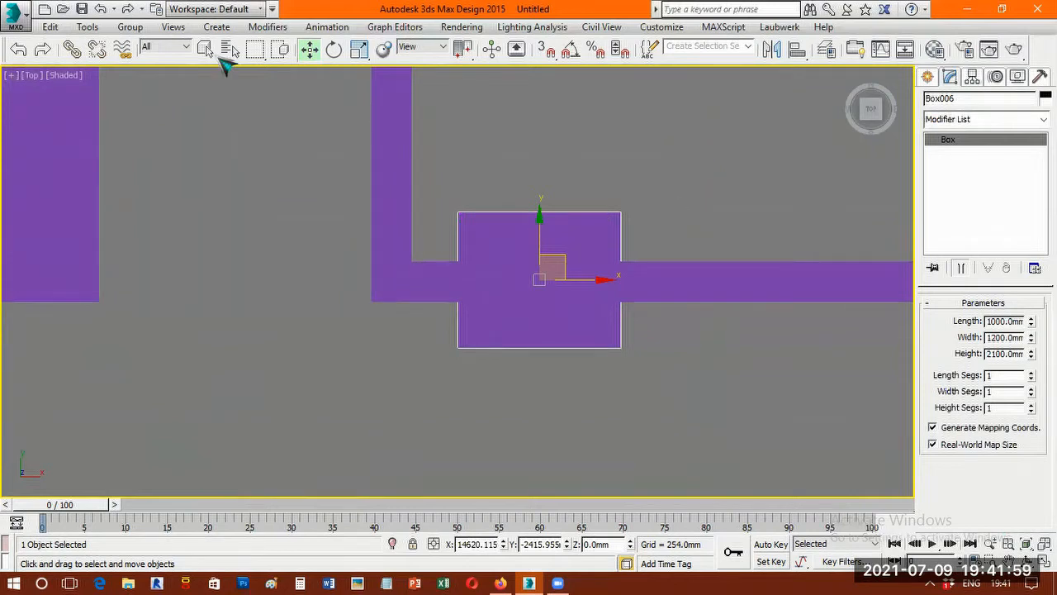
left_click(368, 111)
left_click(208, 49)
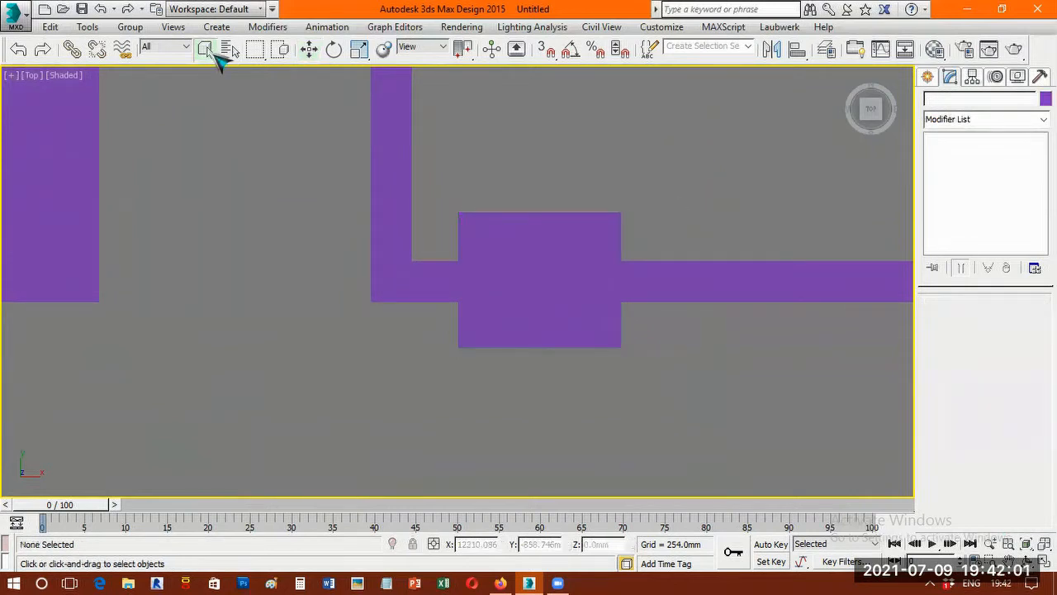
left_click(400, 187)
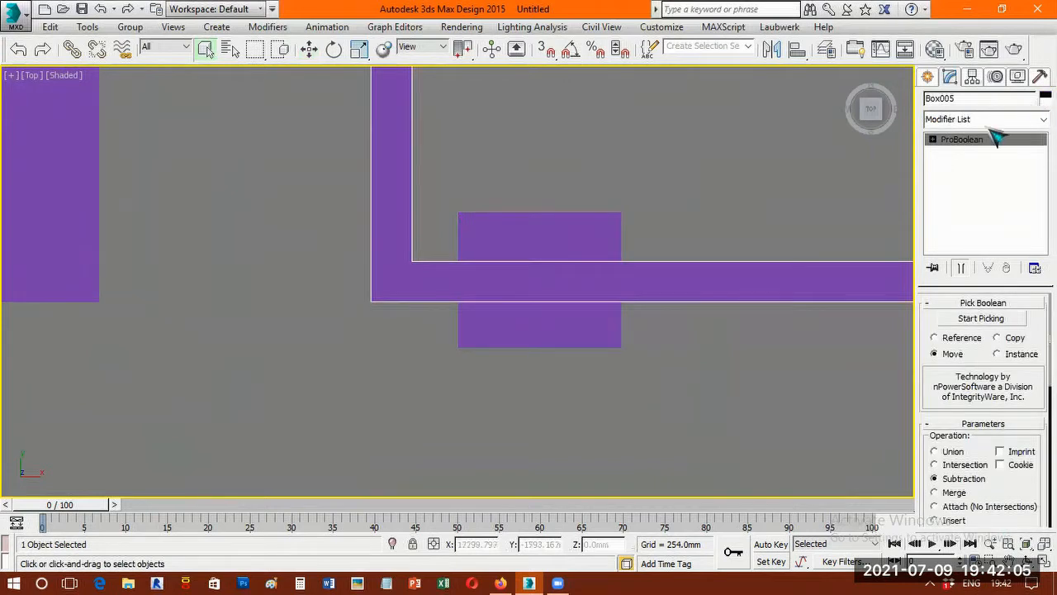
left_click(1045, 96)
left_click(824, 291)
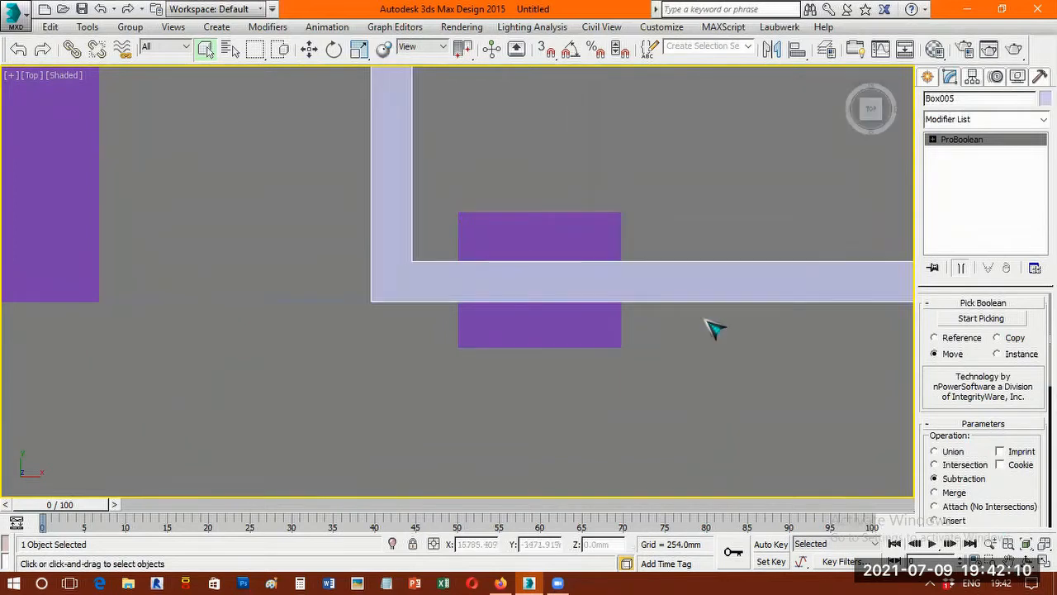
- Select the box crossing the room's wall and examine from several angles how it passes through the wall
left_click(718, 279)
left_click(693, 265)
left_click(595, 234)
middle_click_drag(534, 357, 576, 254, "alt")
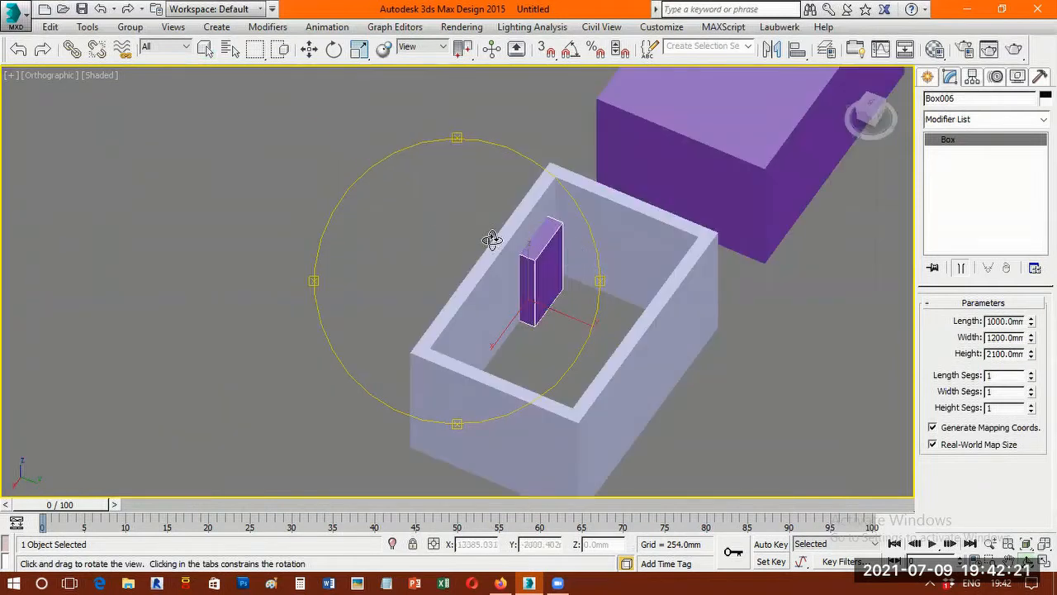
scroll(575, 255, "up", 5)
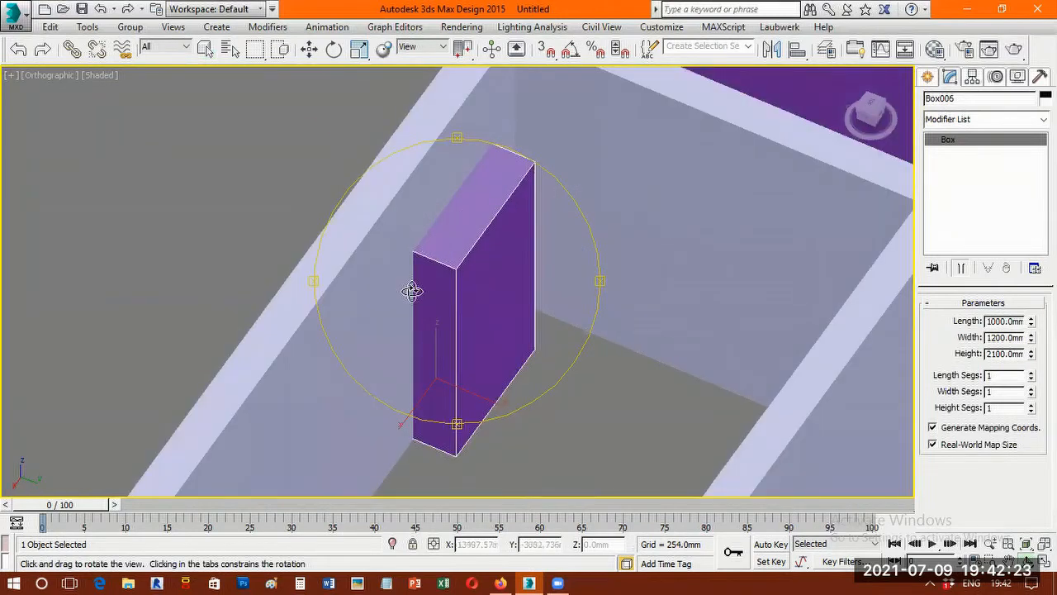
middle_click_drag(412, 290, 364, 202, "alt")
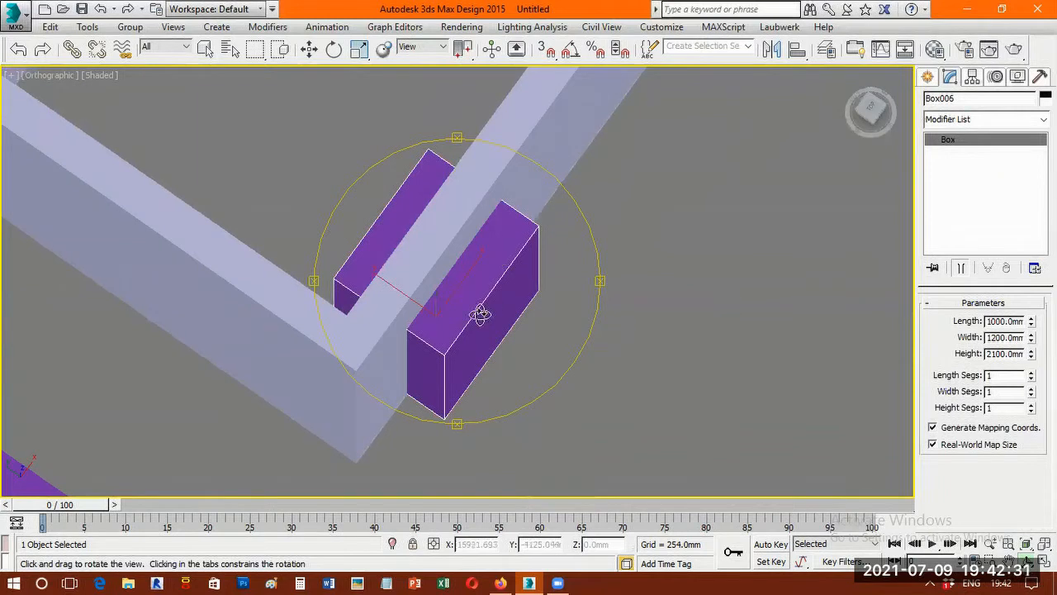
key("shift+z")
right_click(602, 306)
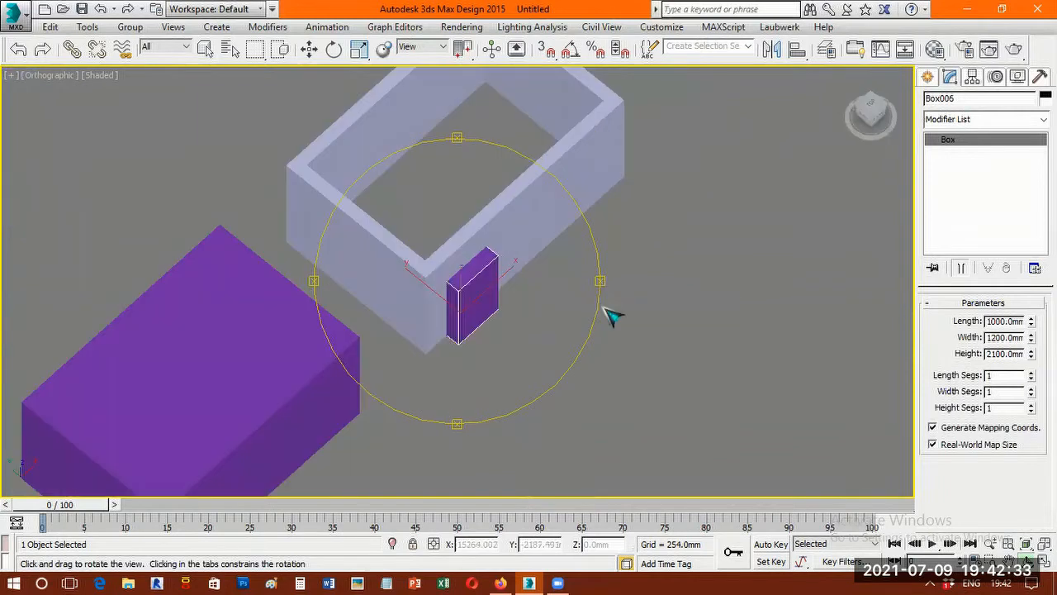
key("t")
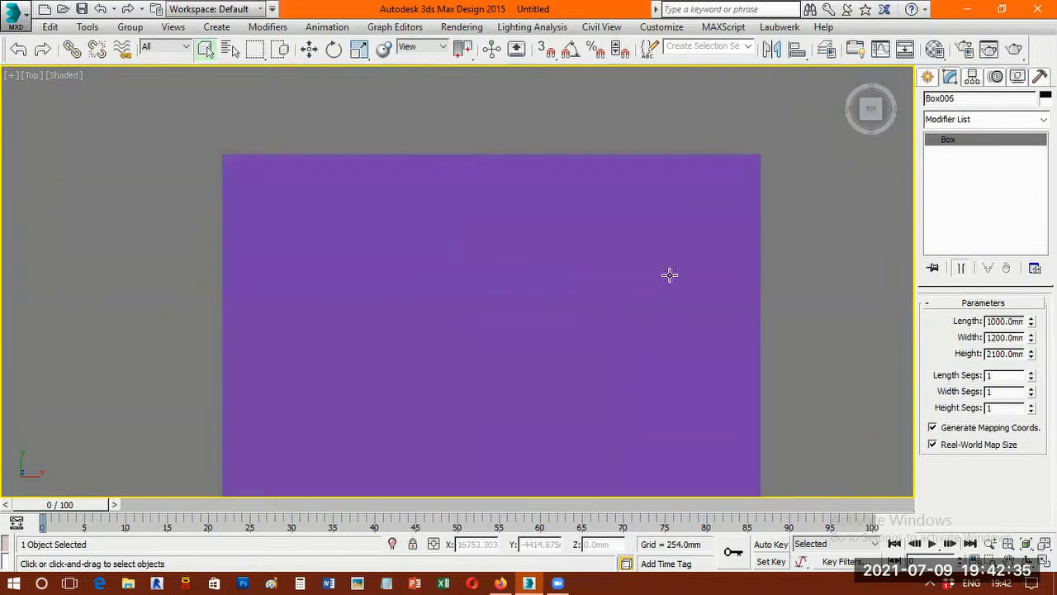
- In Top view, clone the door box crossing the hollow room's lower wall as an independent copy
key("z")
scroll(670, 276, "down", 2)
scroll(716, 310, "down", 6)
middle_click_drag(735, 389, 516, 347)
middle_click_drag(628, 329, 543, 343)
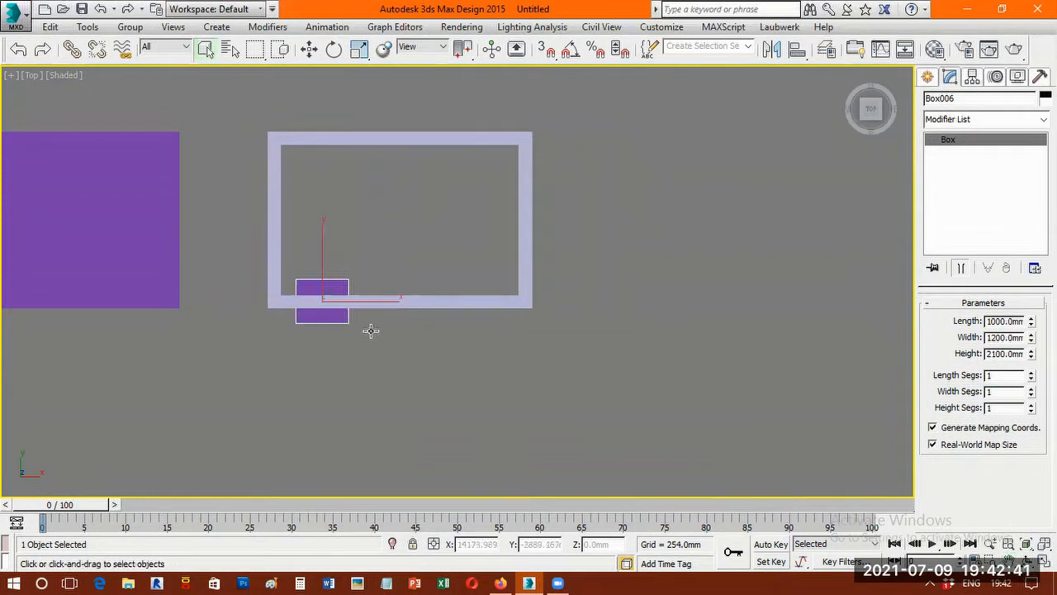
scroll(371, 329, "up", 5)
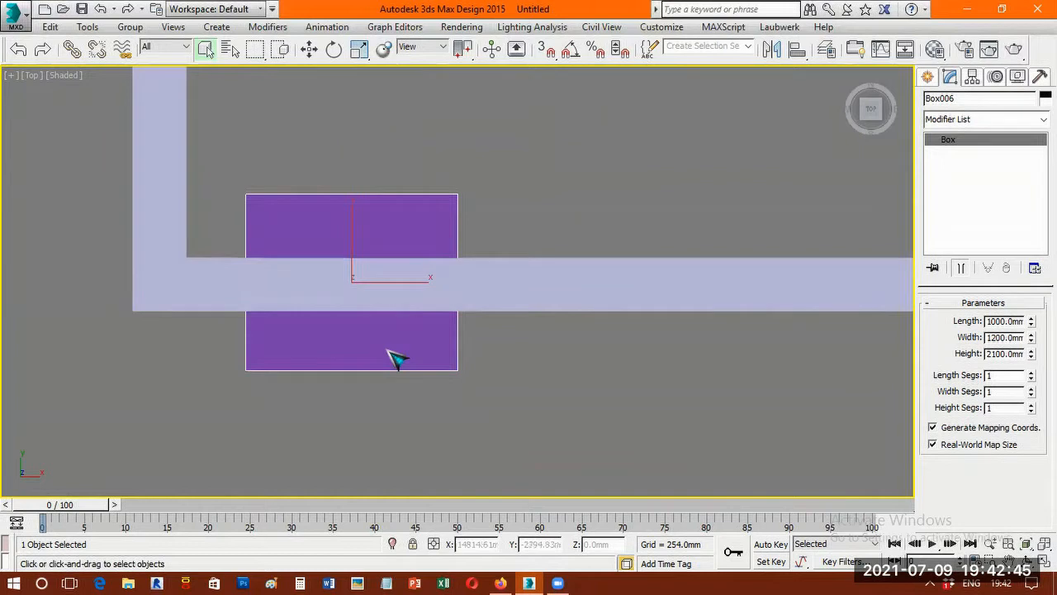
key("ctrl+v")
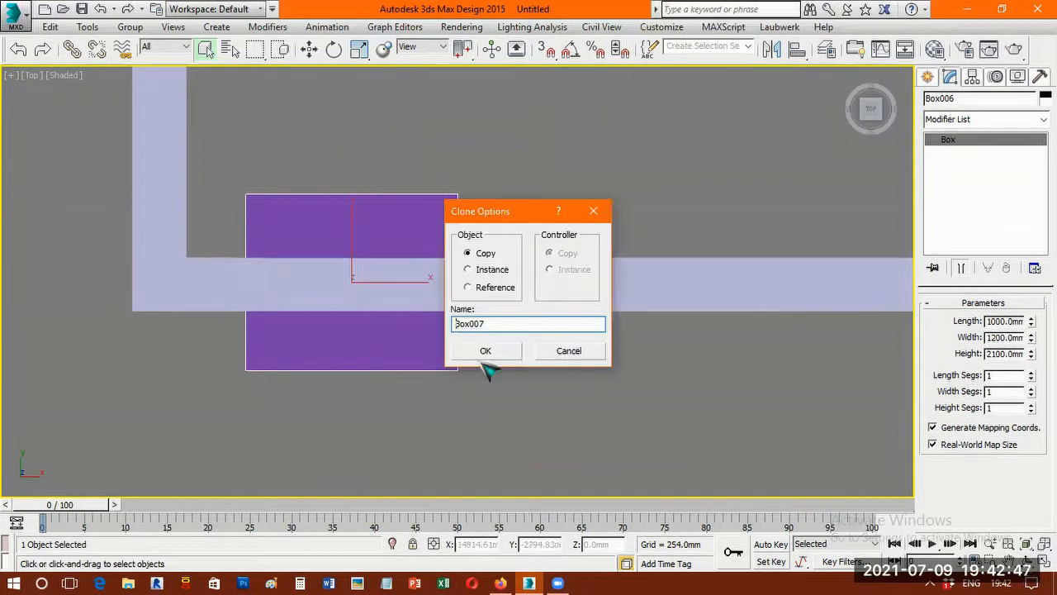
key("Return")
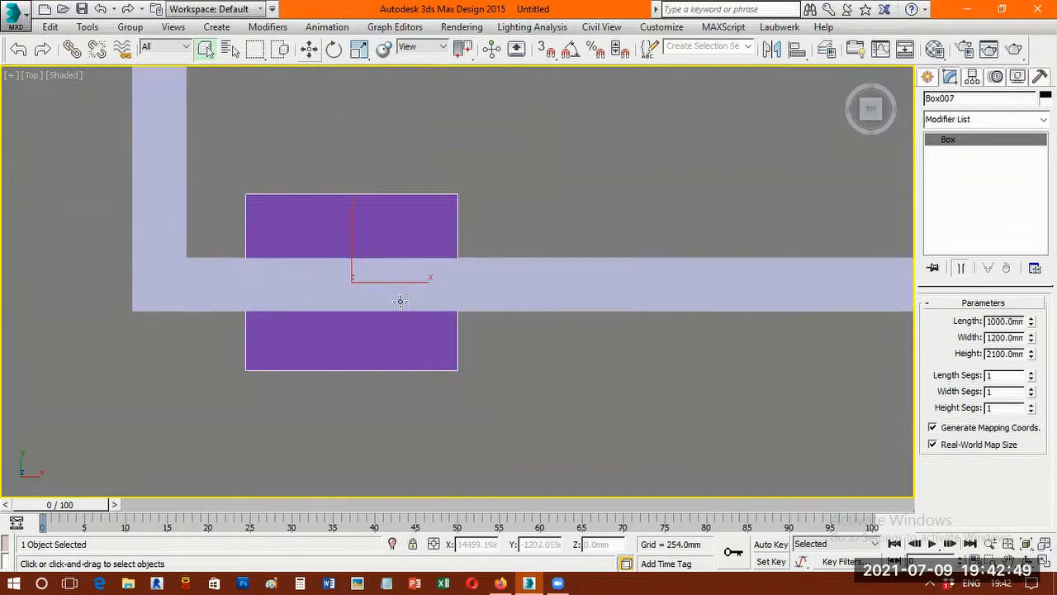
- Move the copied box along the lower wall toward the room's right-hand corner, keeping it crossing the wall
key("w")
left_click_drag(401, 282, 925, 314)
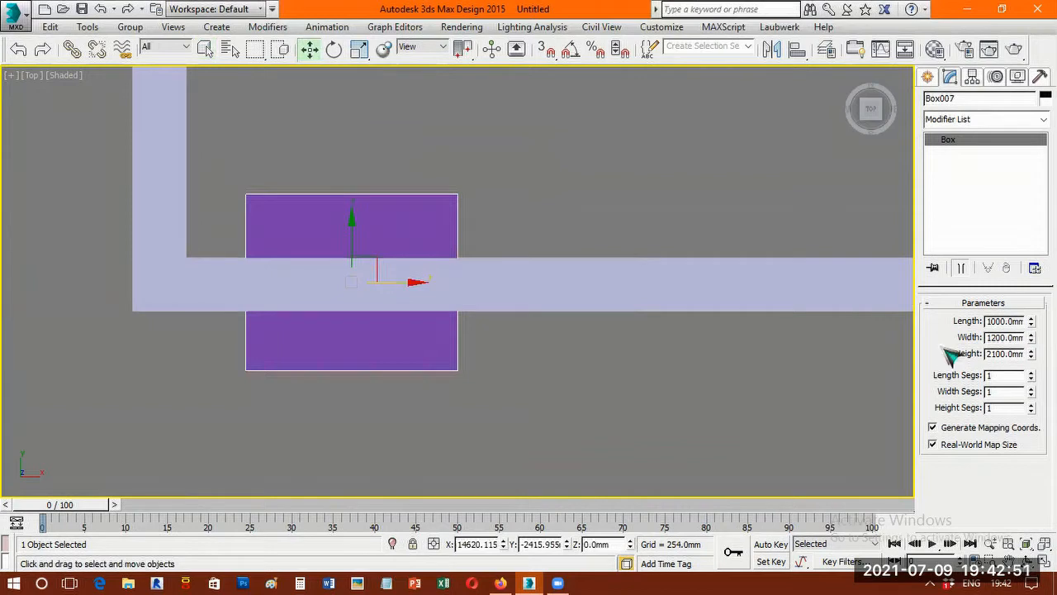
middle_click_drag(690, 367, 356, 372)
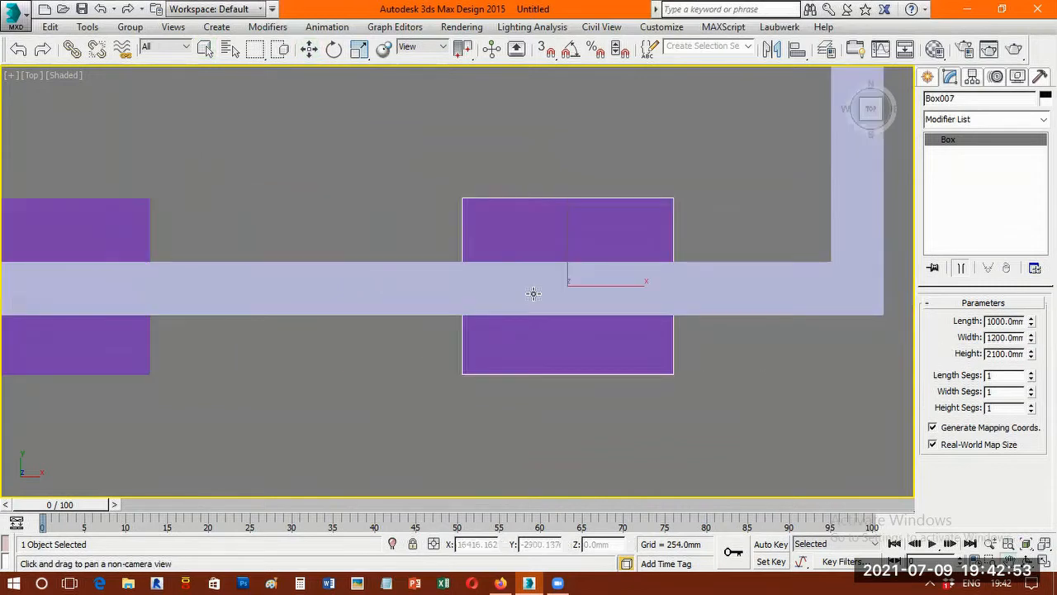
middle_click_drag(533, 293, 478, 298)
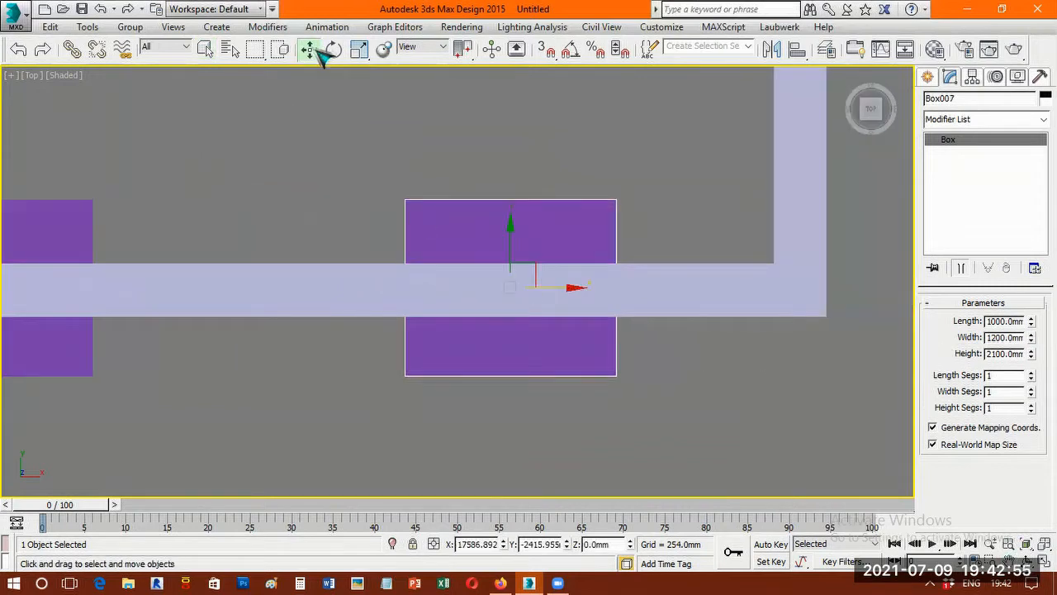
left_click_drag(545, 288, 628, 296)
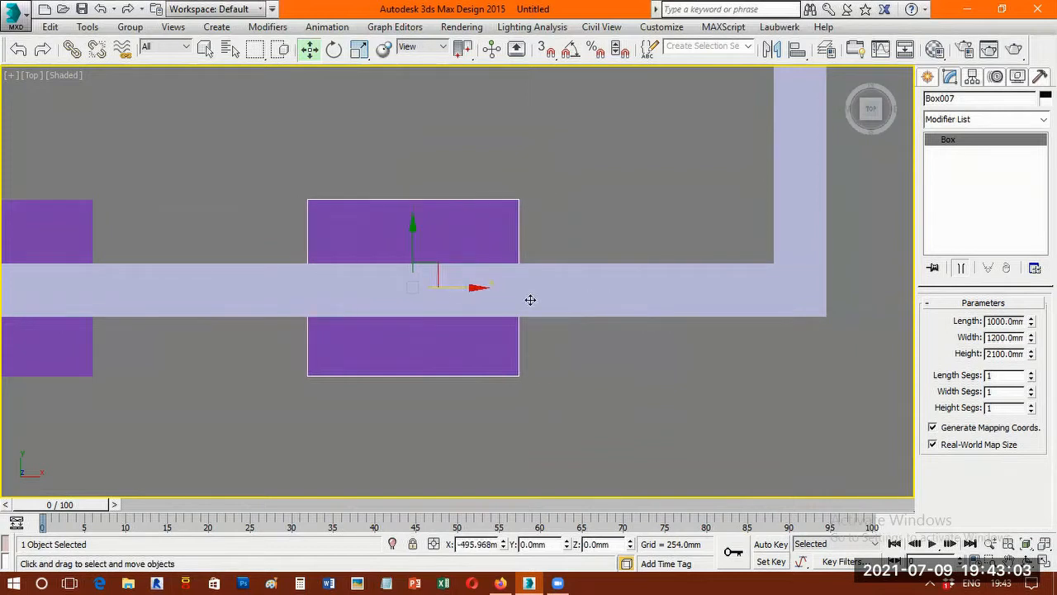
left_click_drag(482, 204, 484, 258)
left_click_drag(532, 304, 558, 307)
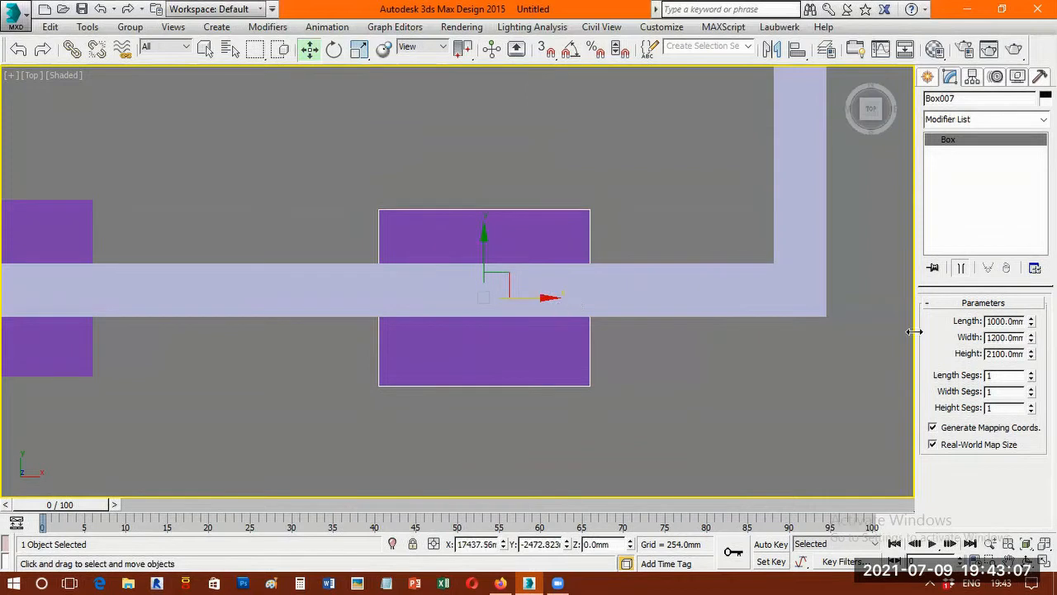
- Set the copied box's width to 3500 mm
double_click(1007, 337)
type("4")
type("00")
key("BackSpace")
key("BackSpace")
key("BackSpace")
type("3500")
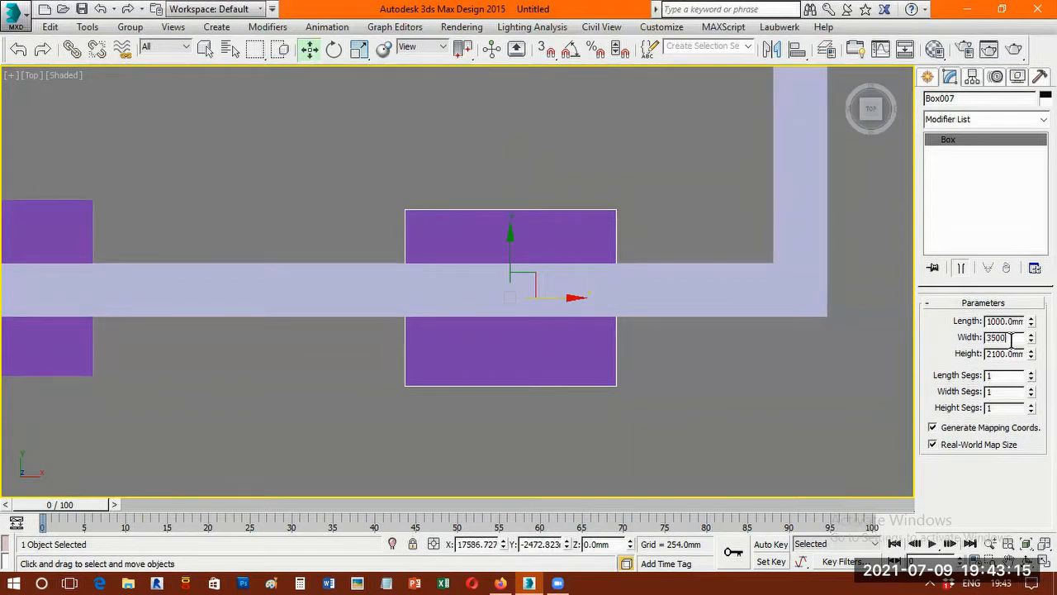
key("Return")
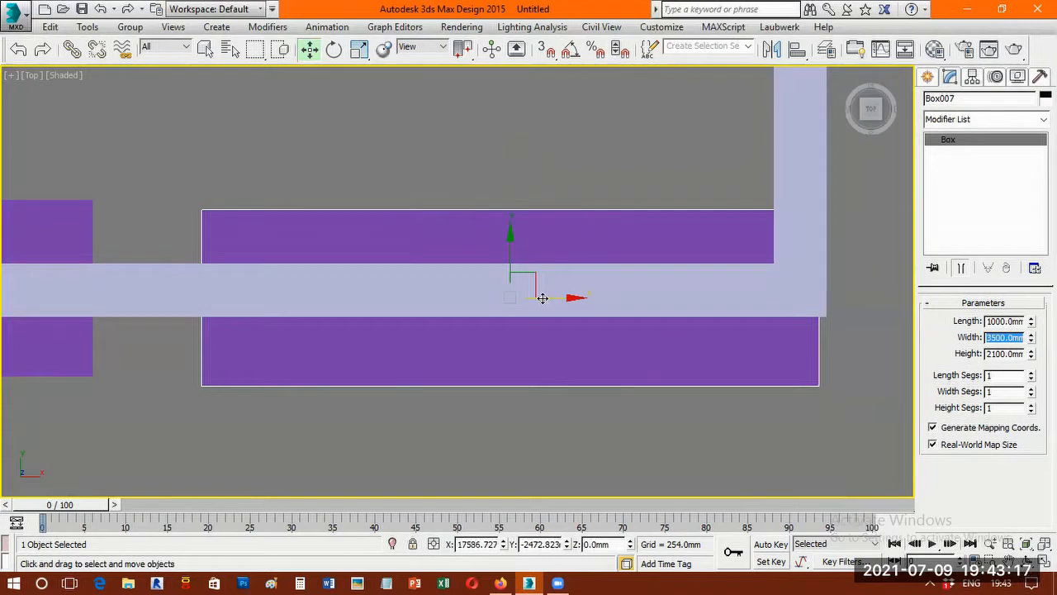
- Shift the copied box slightly back toward the door box and set its width to 3000 mm
left_click_drag(542, 300, 505, 301)
scroll(684, 302, "down", 4)
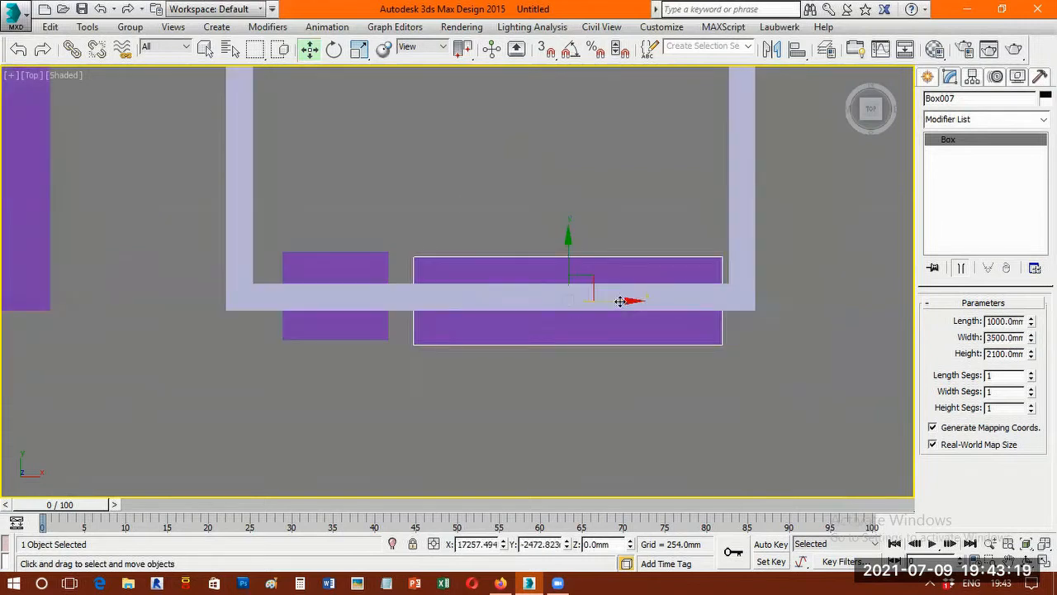
left_click_drag(614, 301, 605, 301)
double_click(1014, 338)
type("3000")
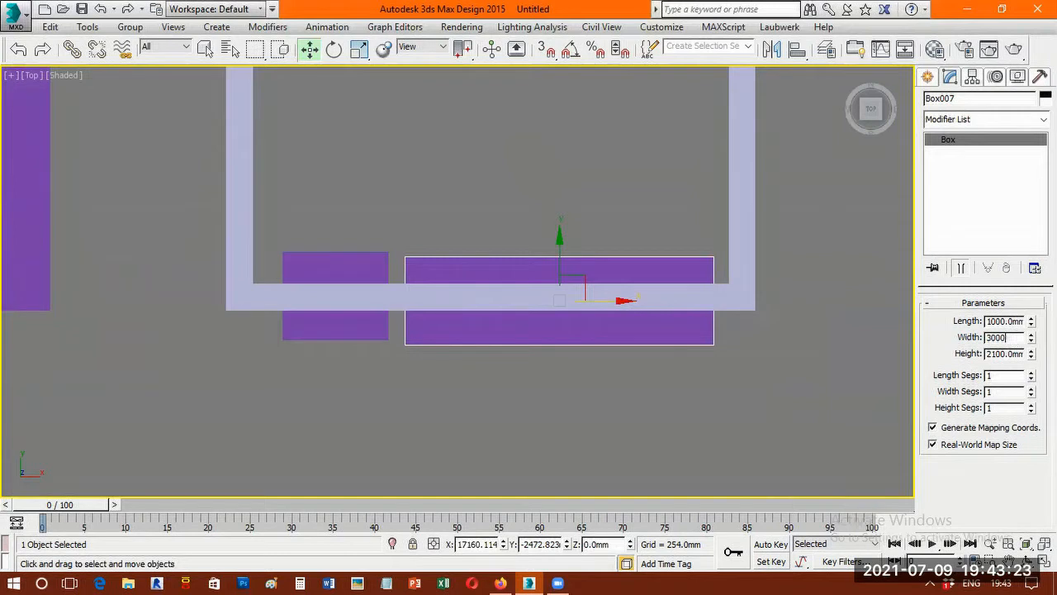
key("Return")
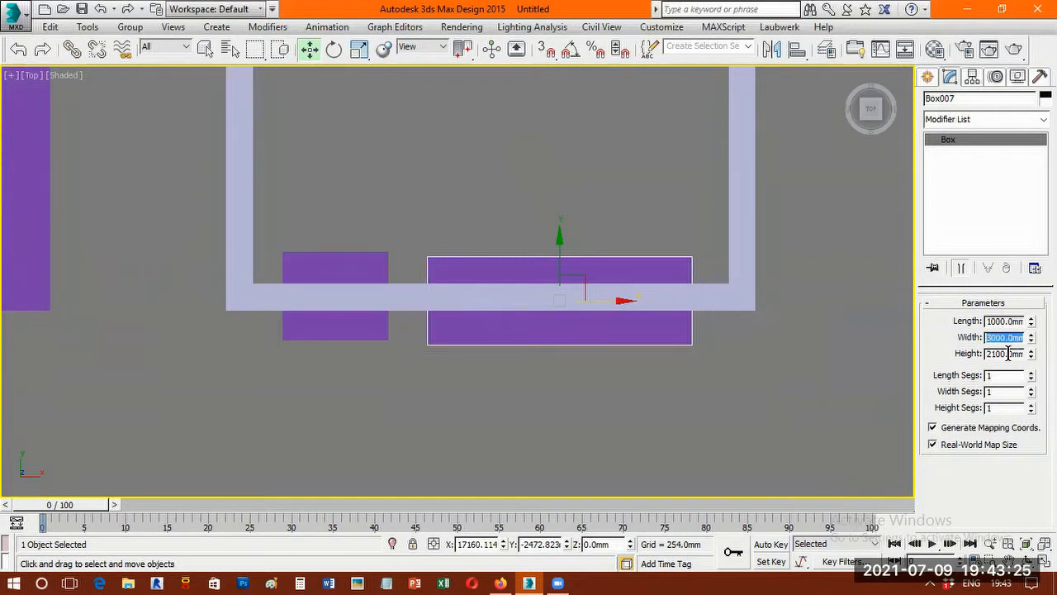
- Set the copied box's height to 2000 mm
left_click(1008, 353)
type("2000")
key("Return")
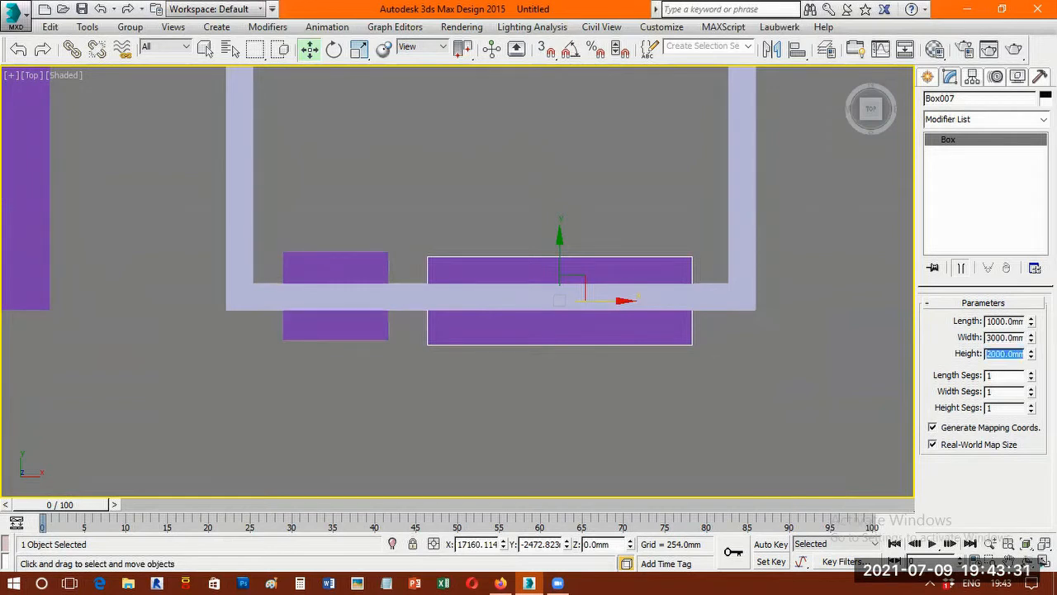
- Compare the two wall-crossing boxes in 3D and set the wider one's height to 1500 mm
key("ctrl+r")
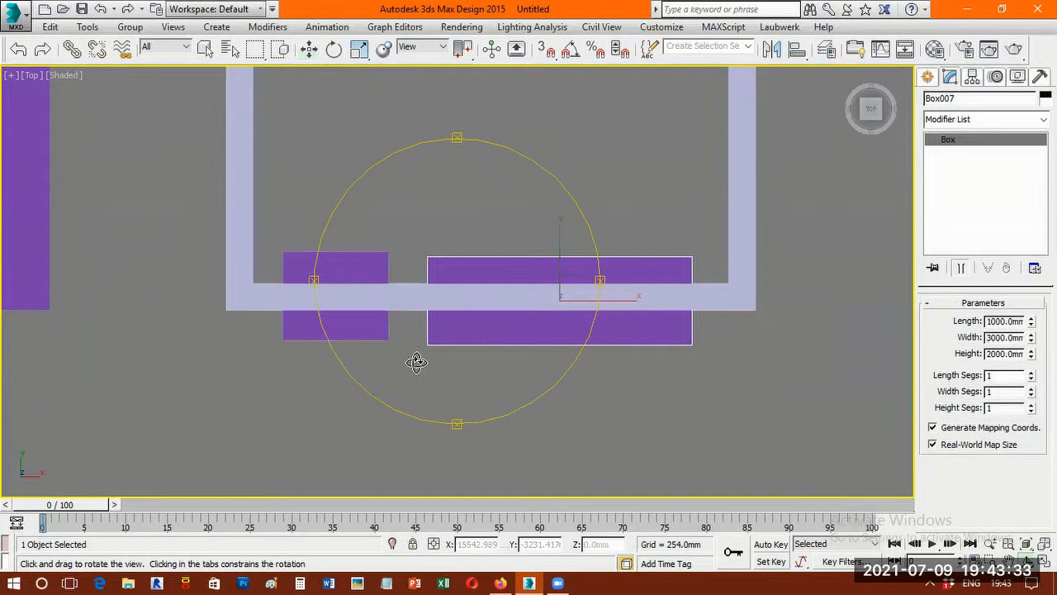
left_click_drag(458, 253, 457, 252)
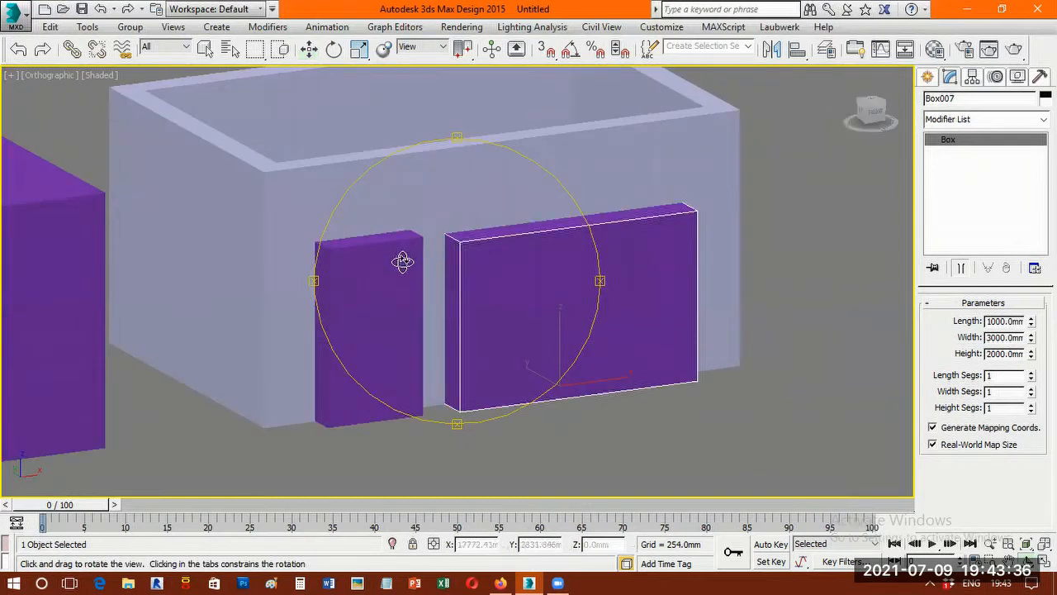
right_click(358, 269)
left_click(361, 269)
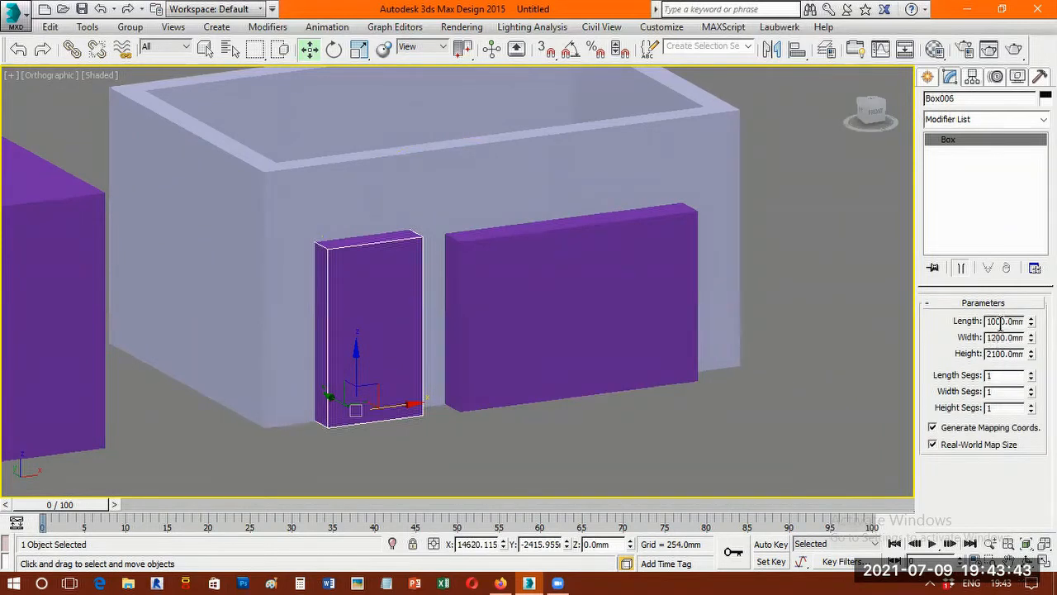
left_click(575, 305)
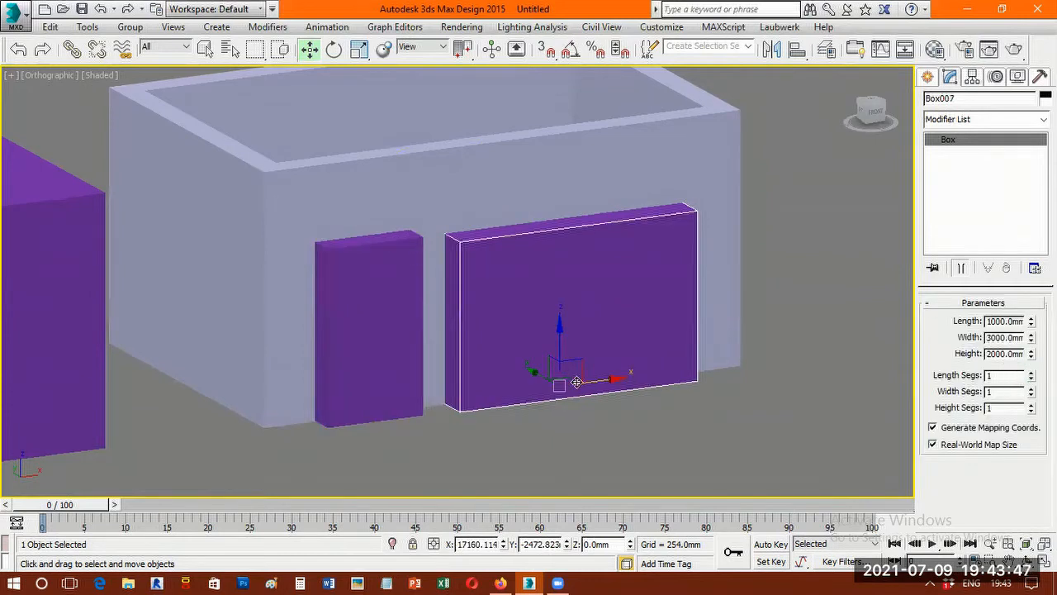
double_click(1015, 354)
type("1500")
key("Return")
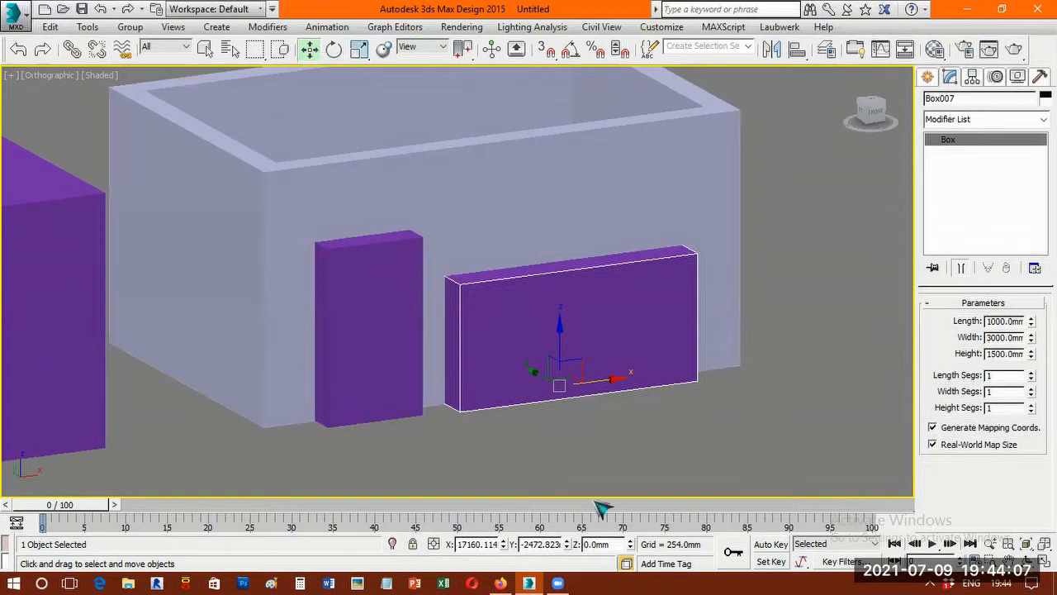
- Raise the wide window box by an exact Z offset of 500 mm
key("ctrl+d")
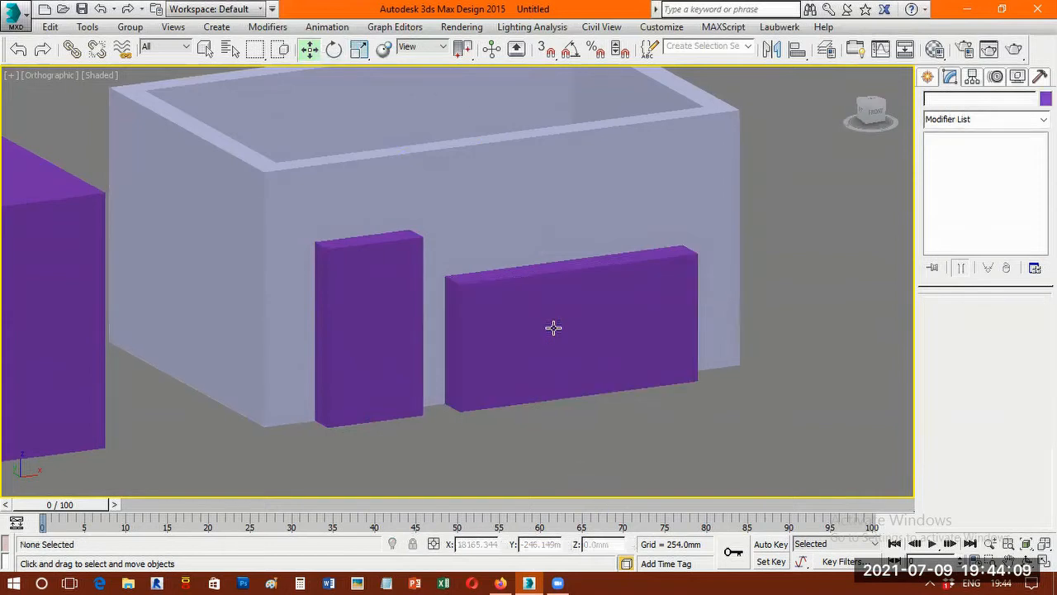
left_click(553, 328)
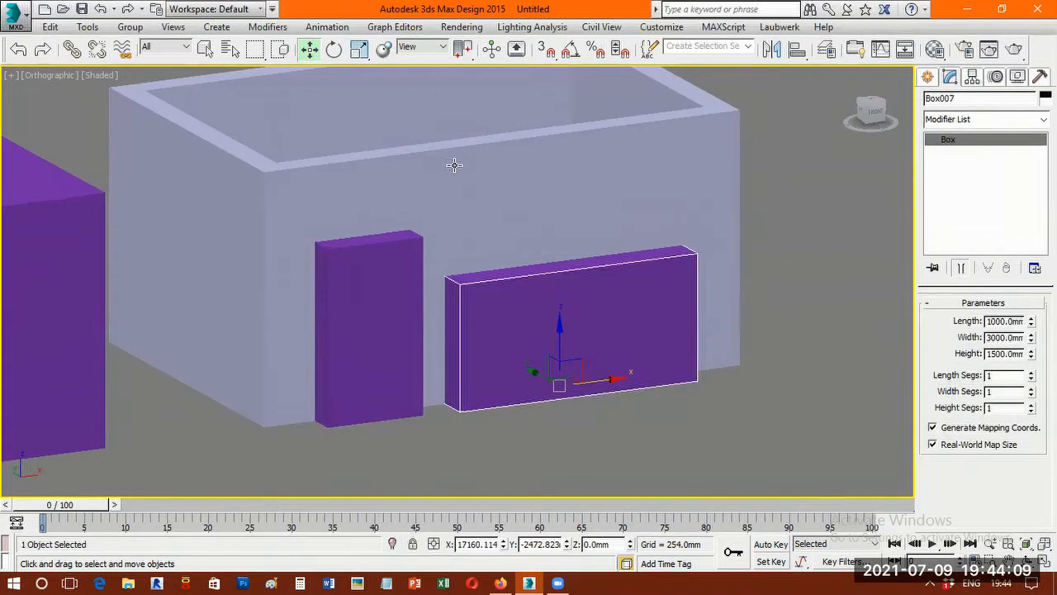
right_click(310, 52)
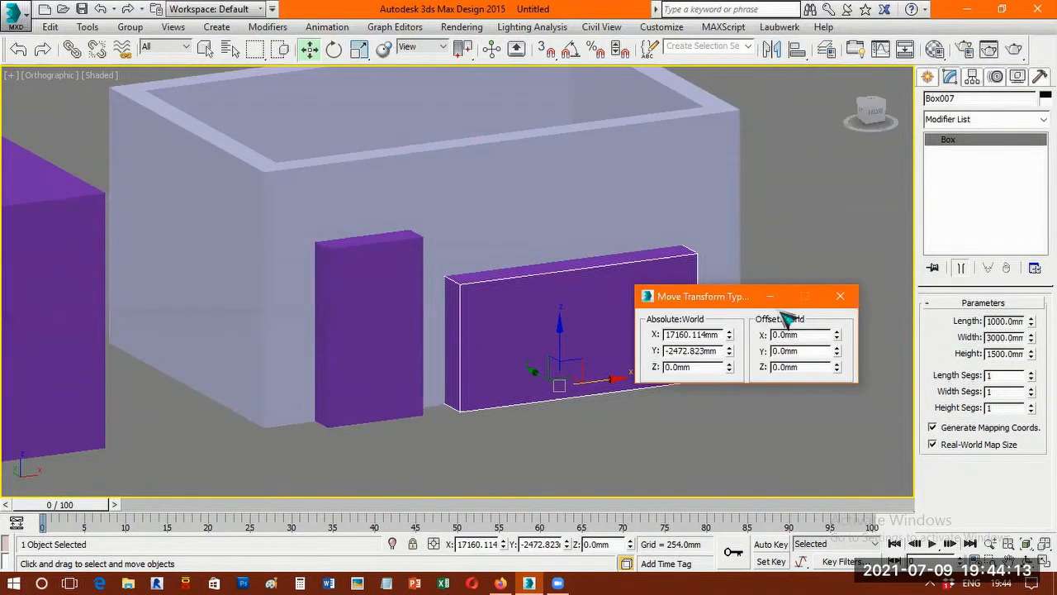
double_click(785, 366)
type("500")
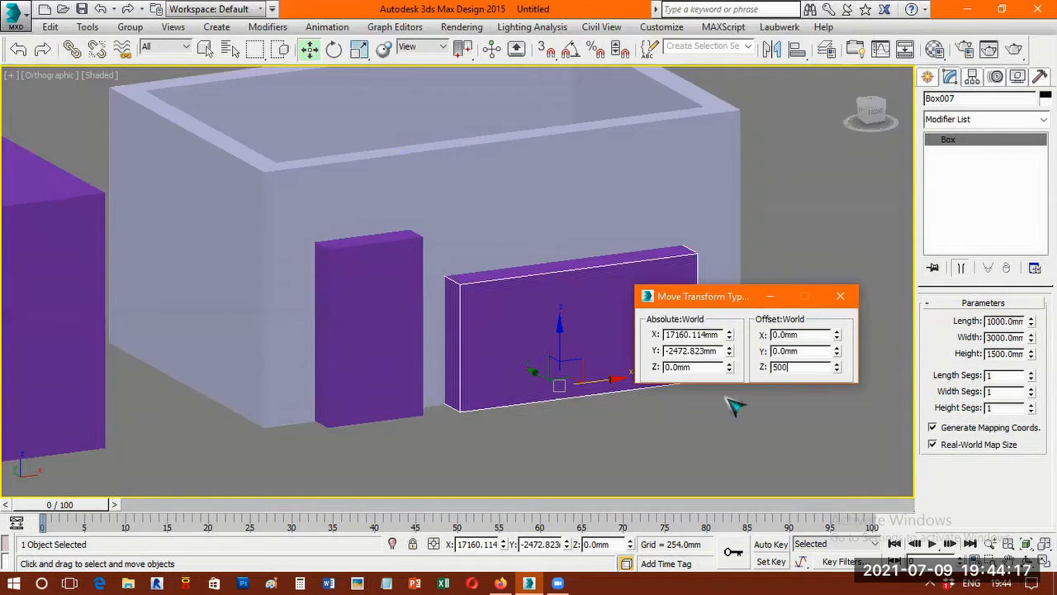
key("Return")
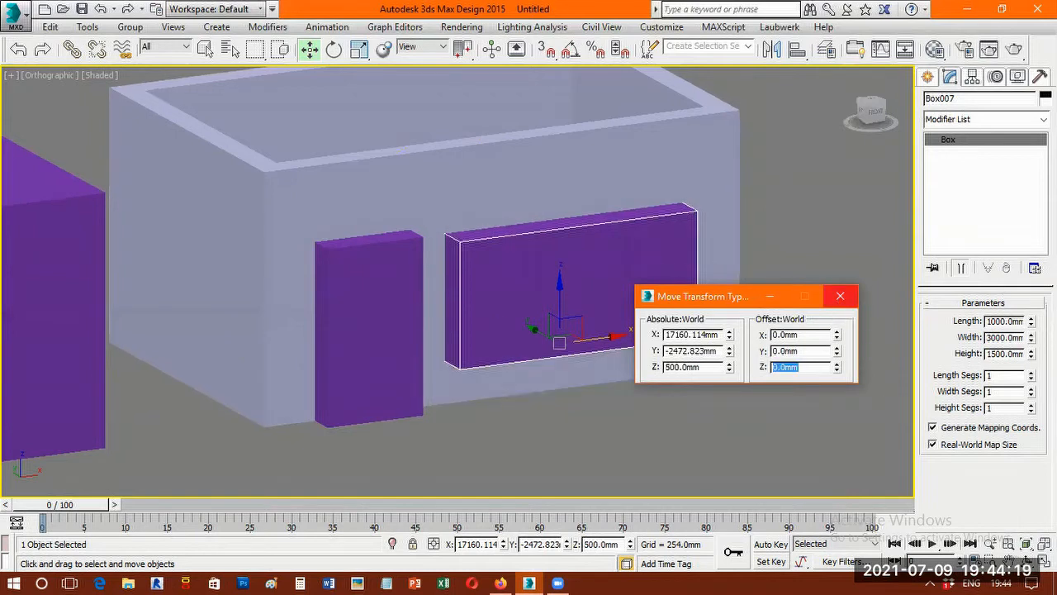
left_click(840, 295)
- Examine in Front view how the tops of the door and window boxes line up, and check the door box's dimensions
middle_click_drag(531, 323, 361, 196, "alt")
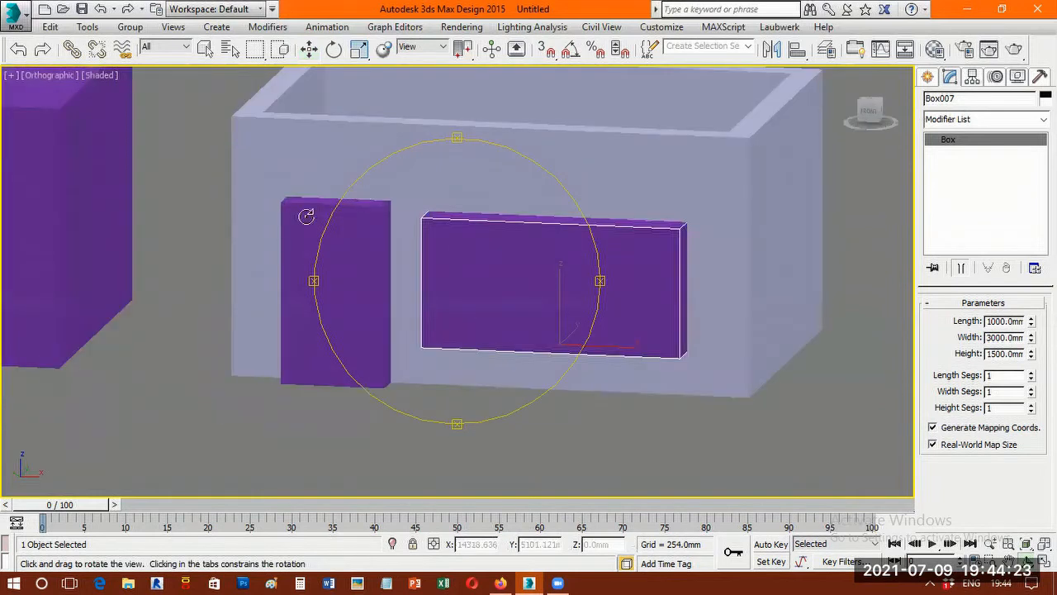
scroll(361, 196, "up", 5)
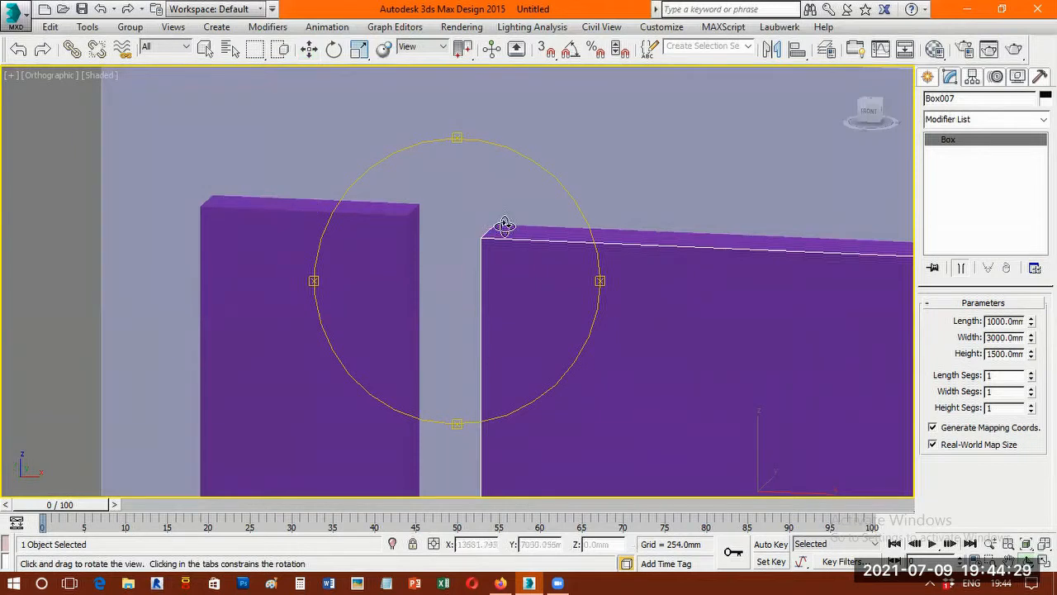
key("f")
key("Escape")
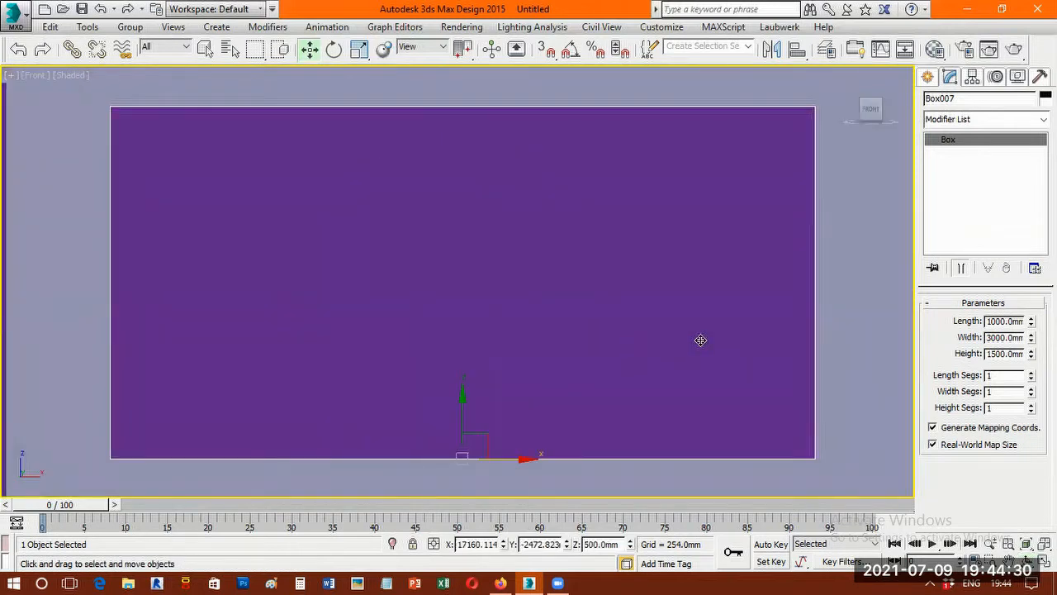
scroll(779, 333, "down", 5)
left_click(766, 333)
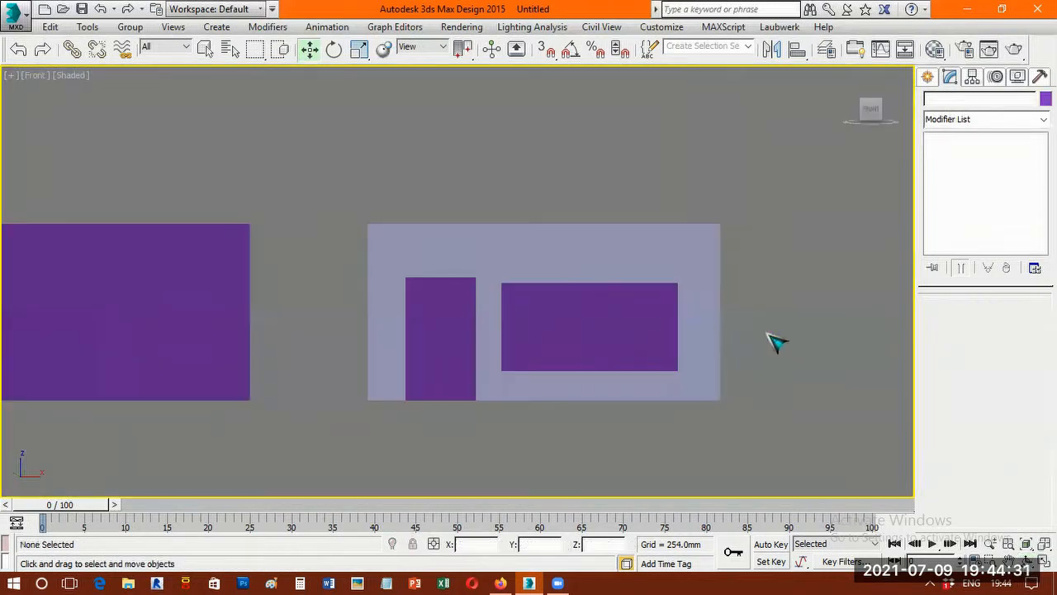
left_click(538, 330)
key("z")
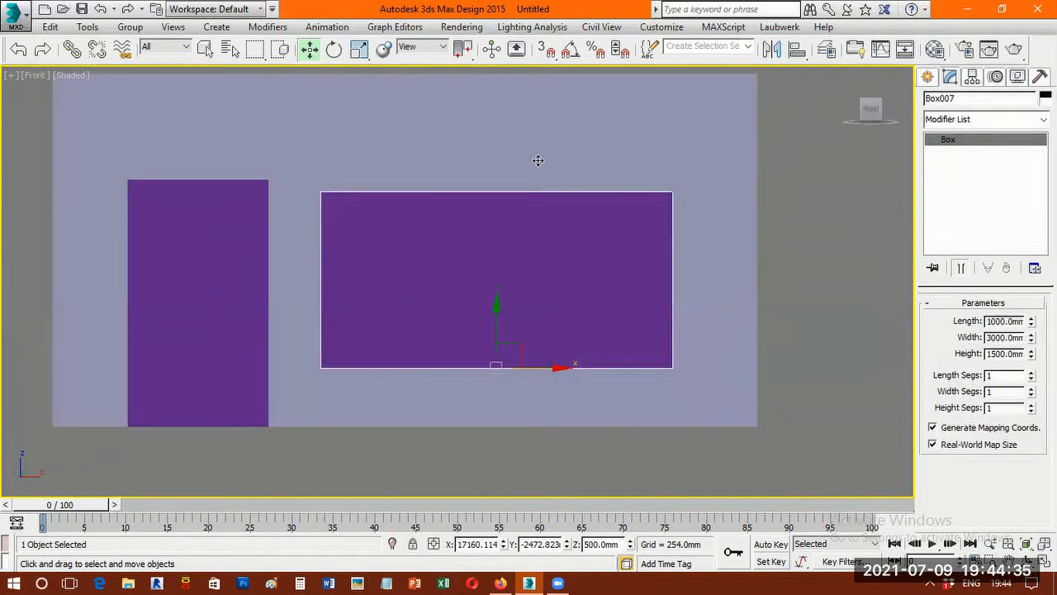
left_click(537, 160)
key("z")
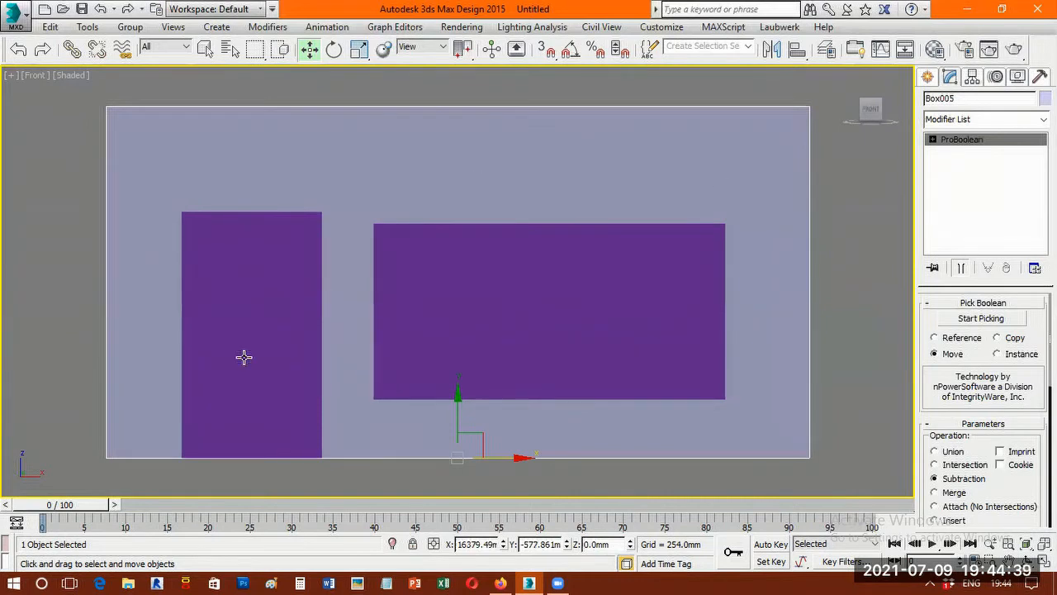
left_click(412, 313)
left_click(275, 267)
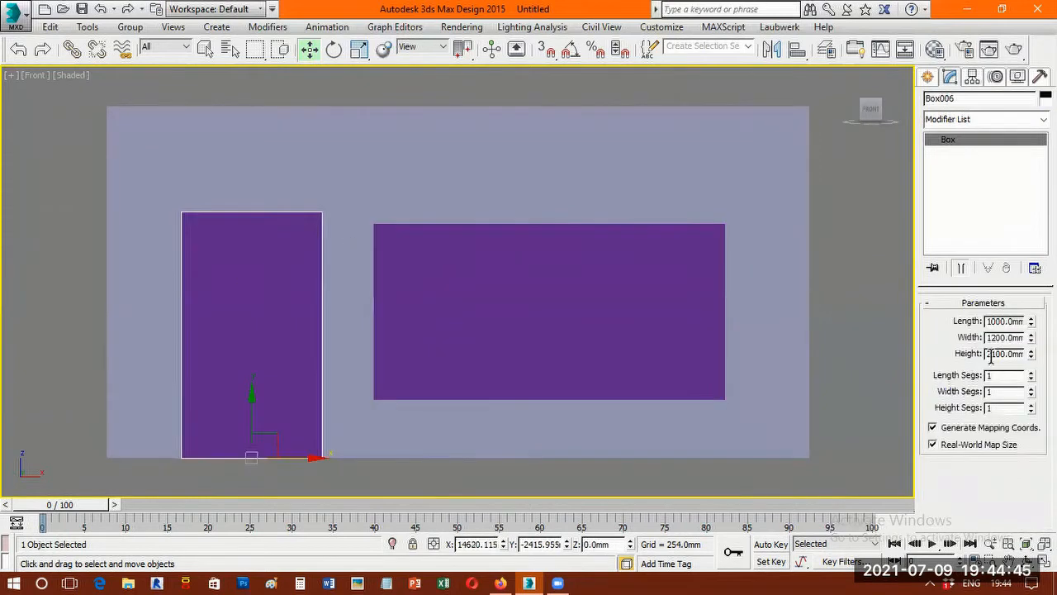
- Raise the window box by another 100 mm using an exact screen Y offset in Front view
left_click(623, 355)
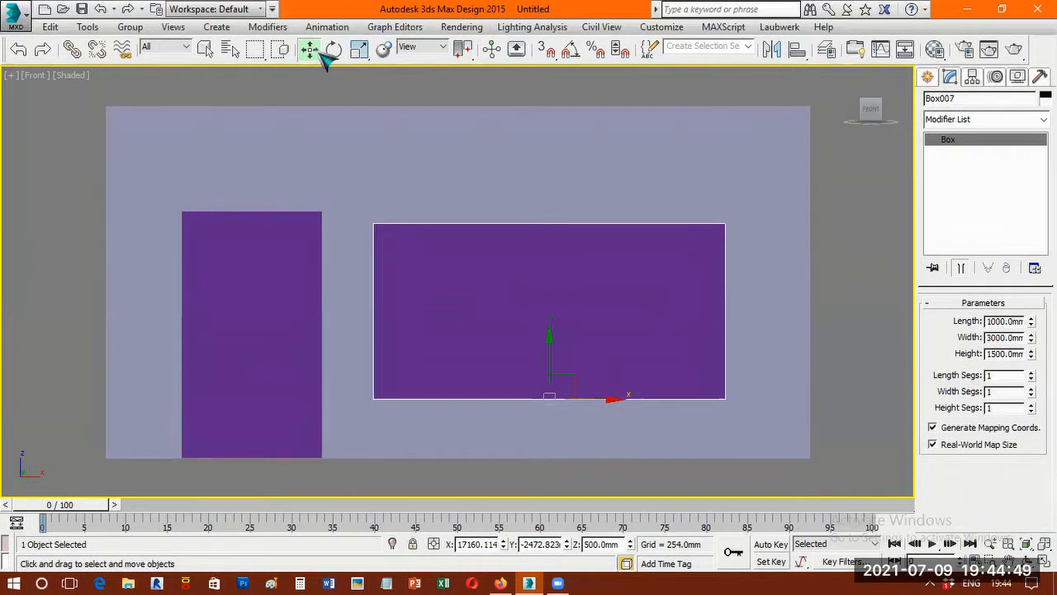
key("F12")
double_click(808, 353)
type("100")
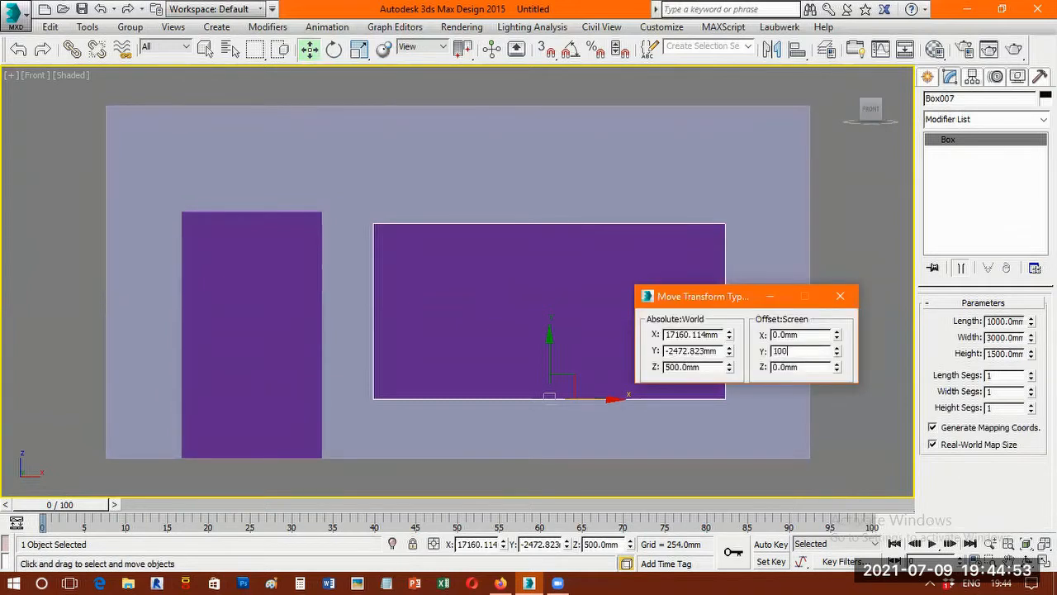
key("Return")
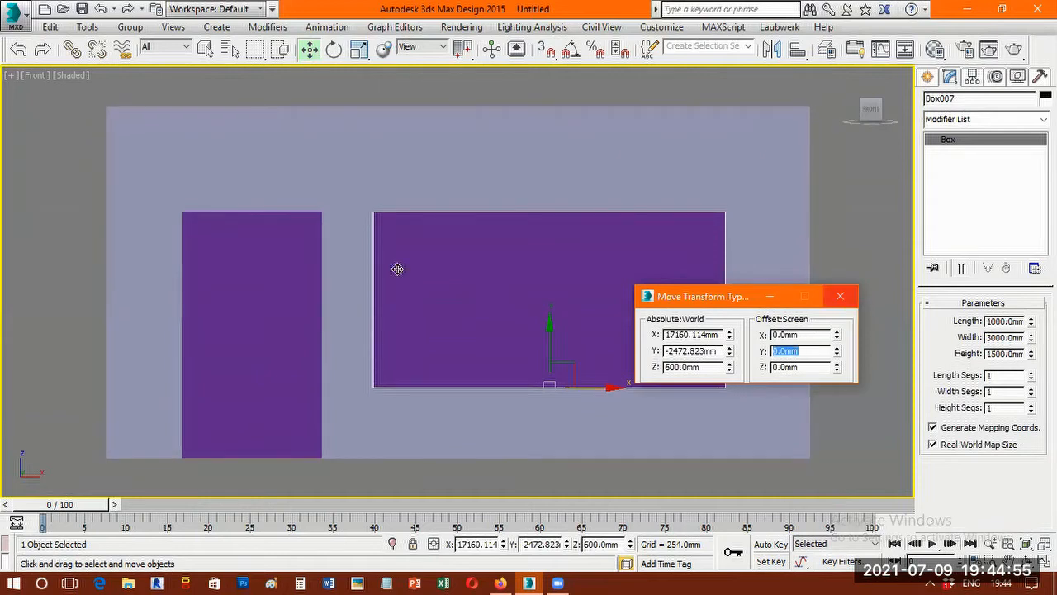
- Clone the 3000 mm wide window box in Top view as an independent copy
key("F12")
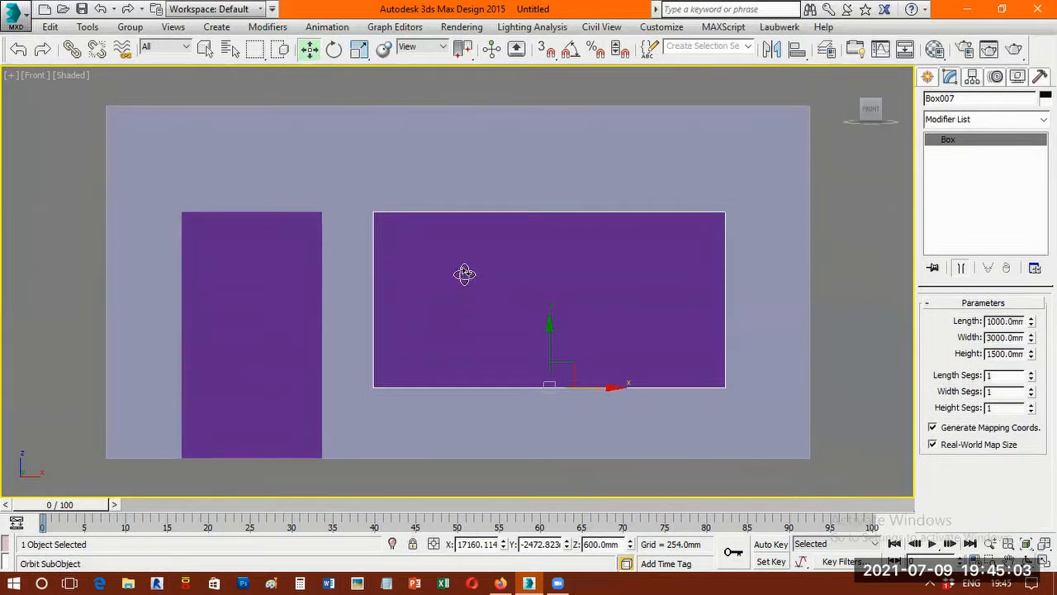
key("ctrl+r")
left_click_drag(512, 327, 441, 326)
left_click_drag(493, 301, 541, 335)
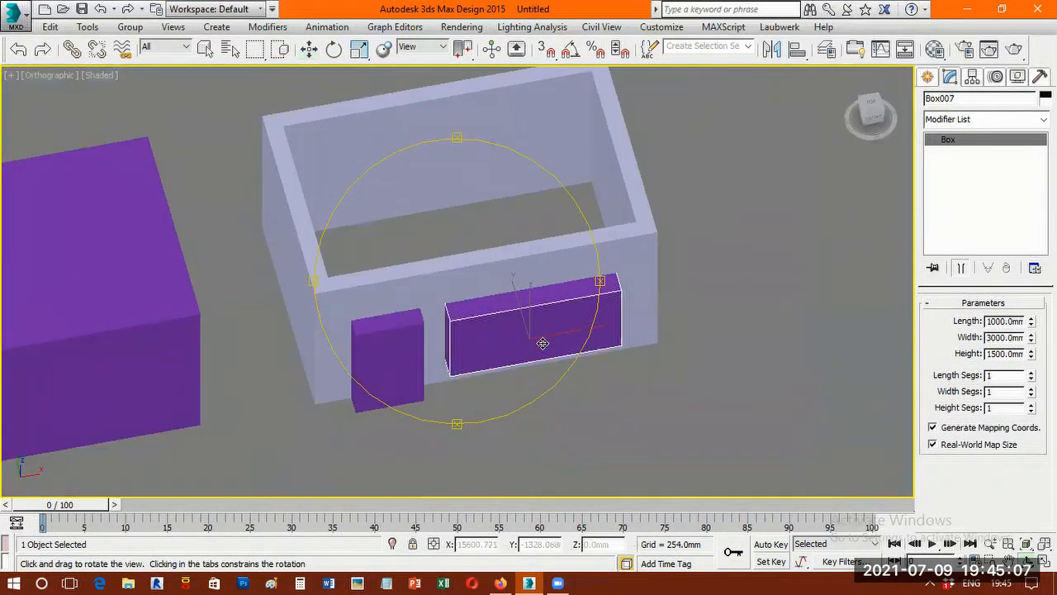
key("w")
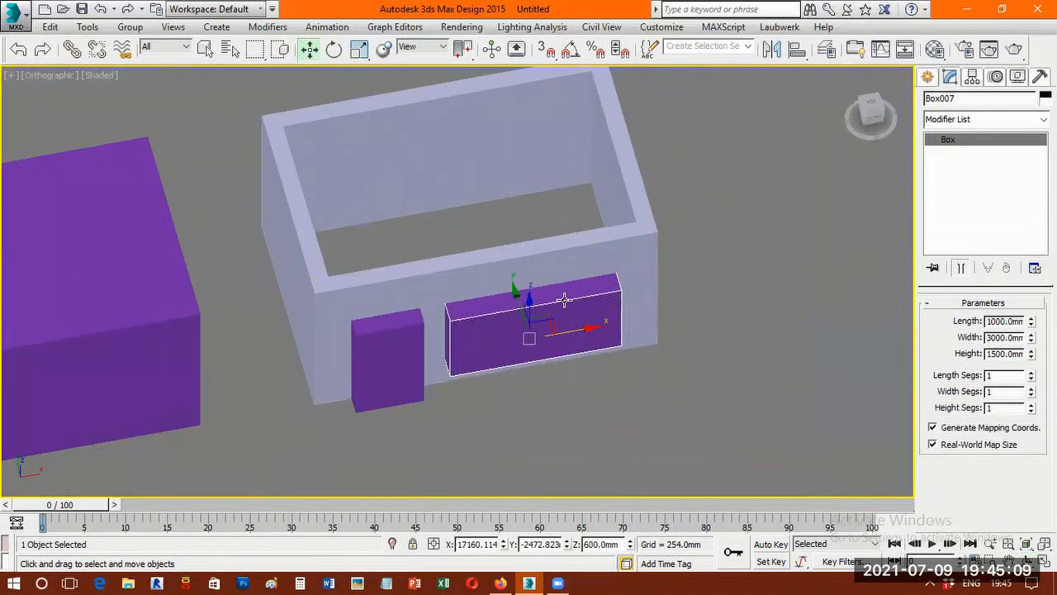
key("t")
scroll(546, 270, "down", 3)
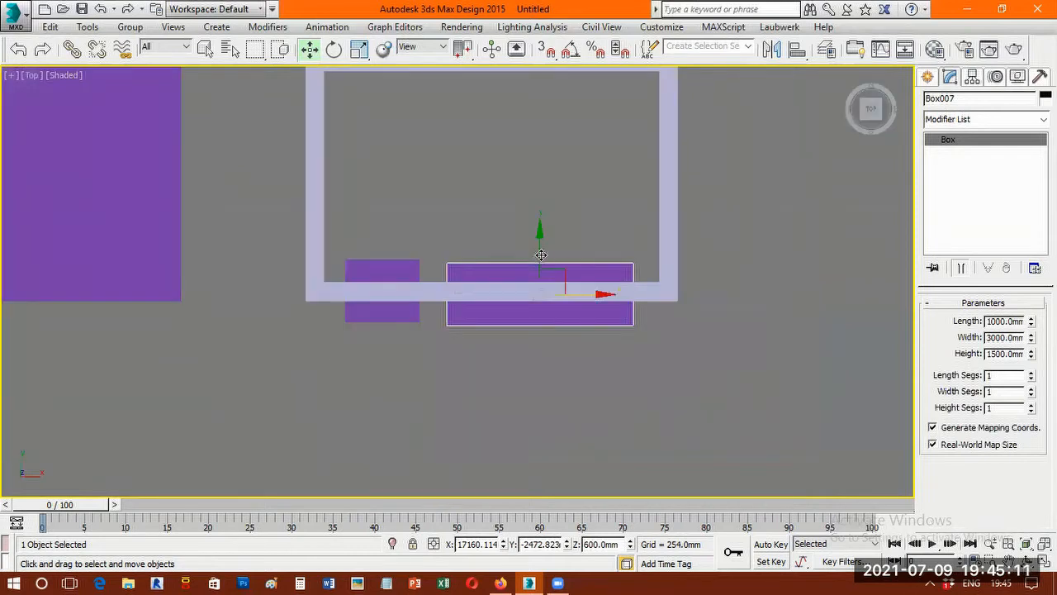
left_click_drag(541, 255, 542, 268, "shift")
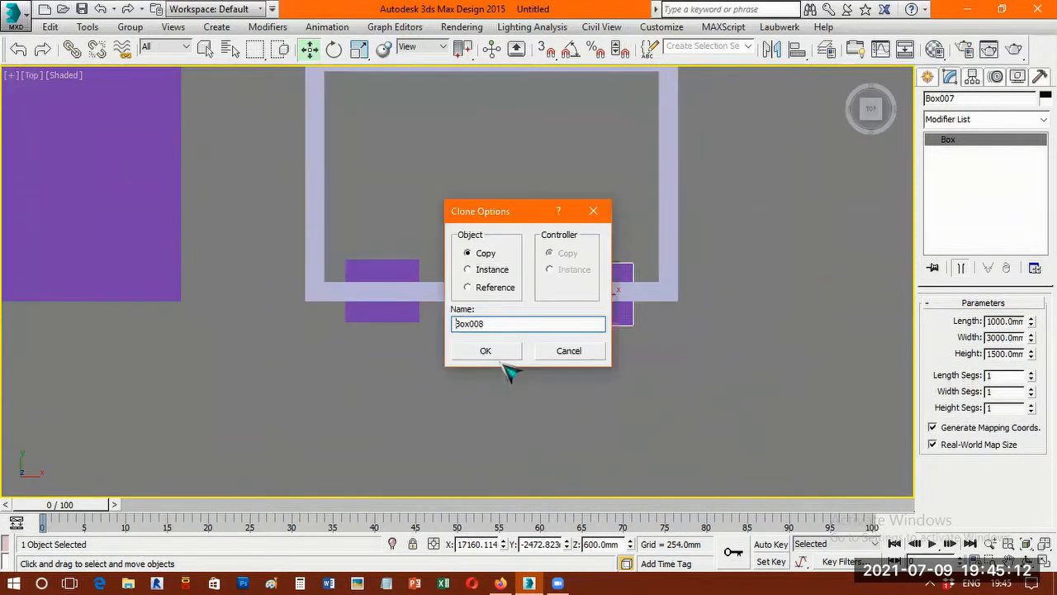
left_click(562, 351)
- Move the copied window box along Y until it crosses the opposite long wall of the hollow room
scroll(545, 297, "down", 4)
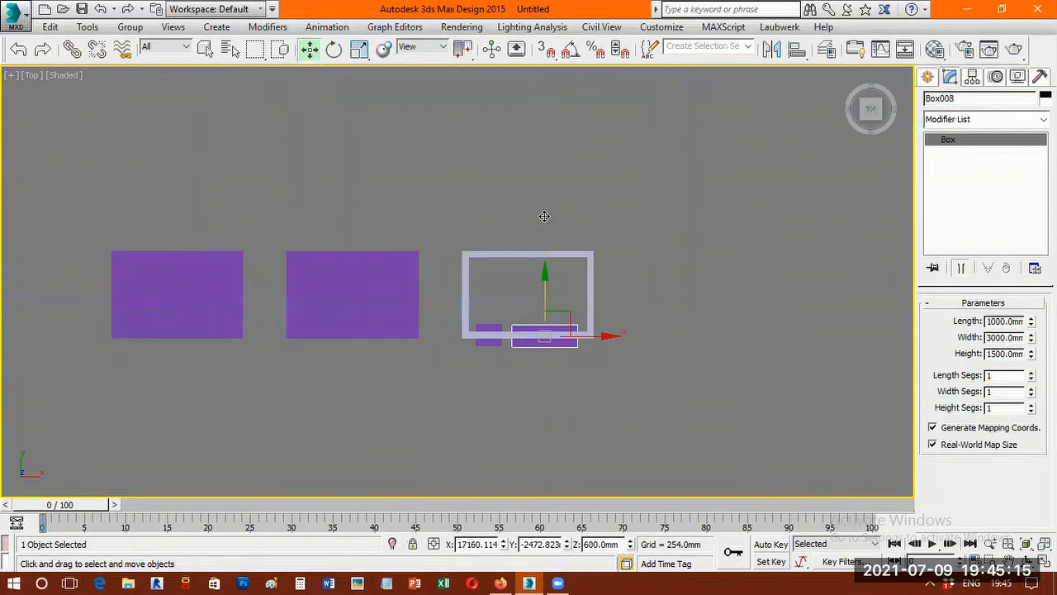
left_click_drag(544, 295, 544, 213)
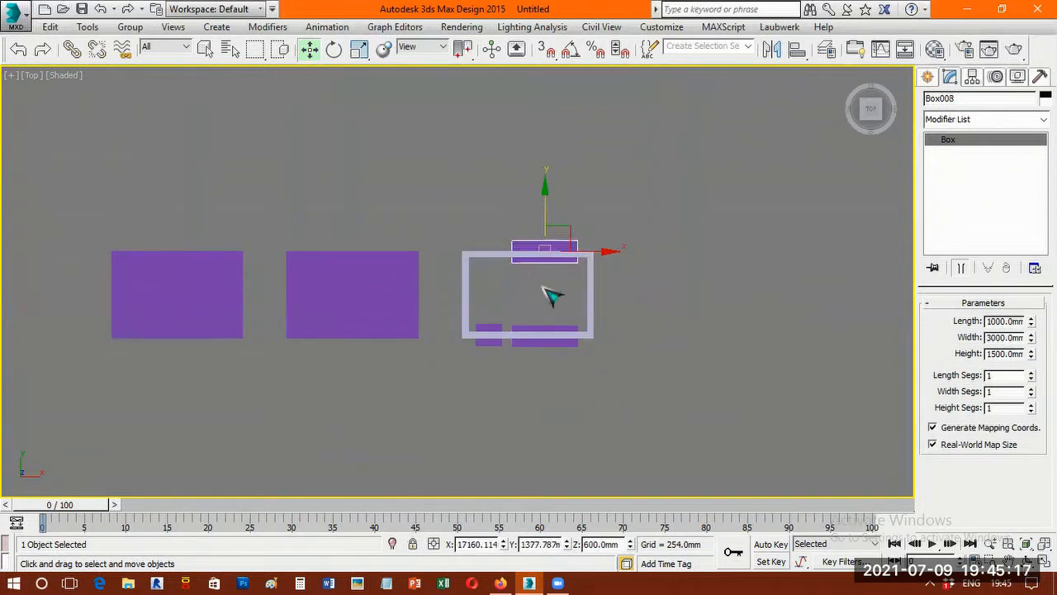
scroll(544, 281, "up", 5)
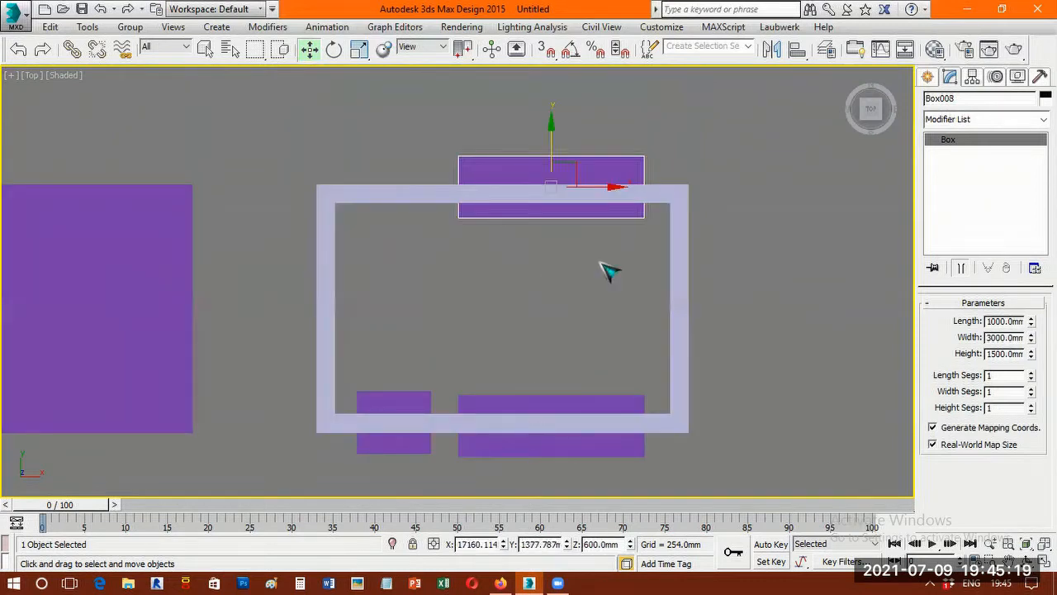
- Clone the hollow room together with its door box and two window boxes in place as independent copies
left_click(685, 326)
middle_click_drag(463, 295, 455, 270, "alt")
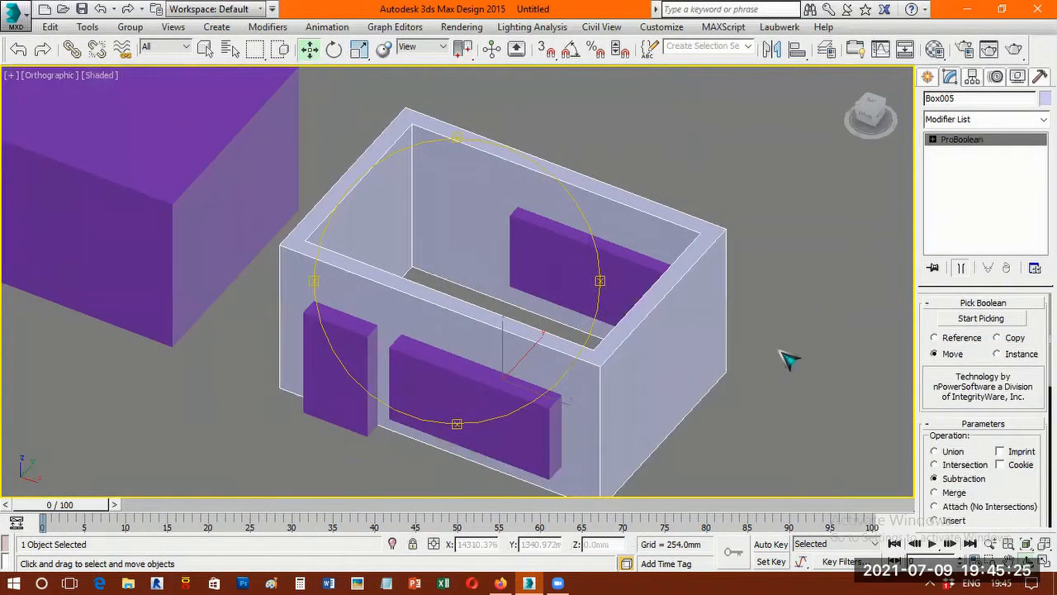
scroll(783, 358, "down", 3)
left_click(783, 357)
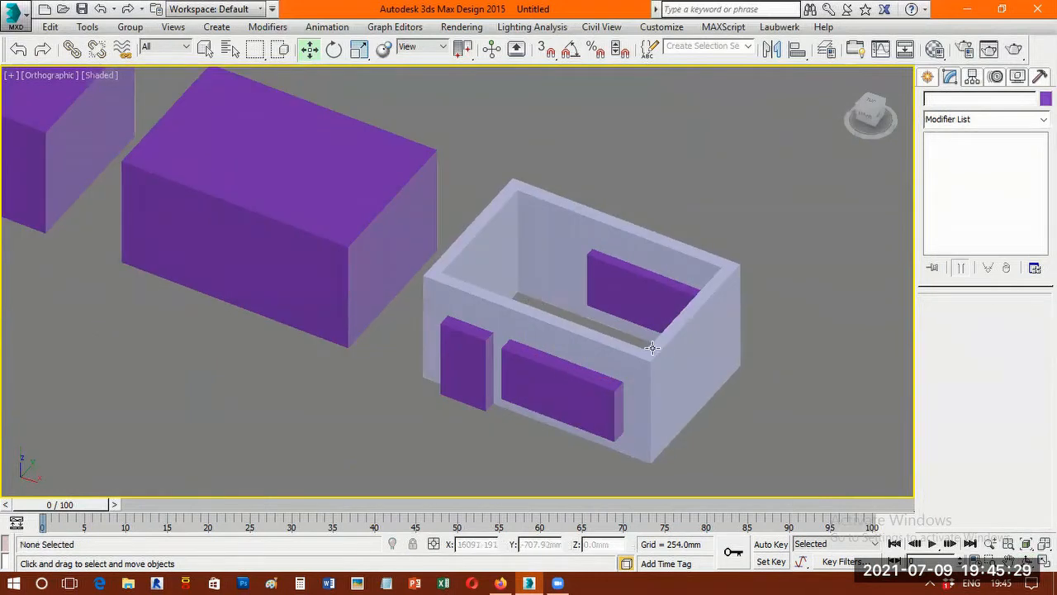
left_click_drag(751, 199, 472, 442)
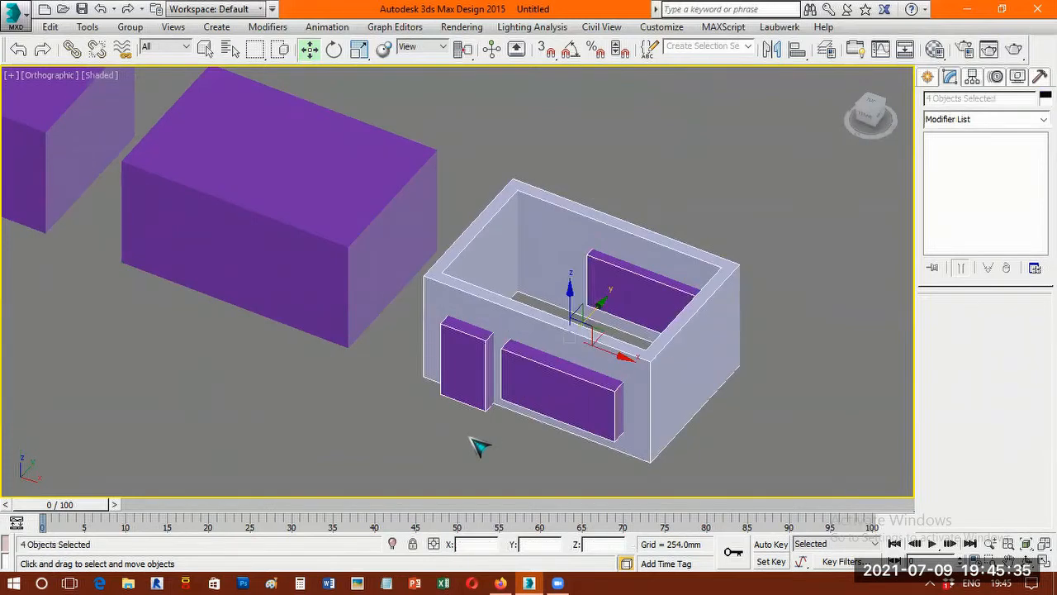
key("ctrl+v")
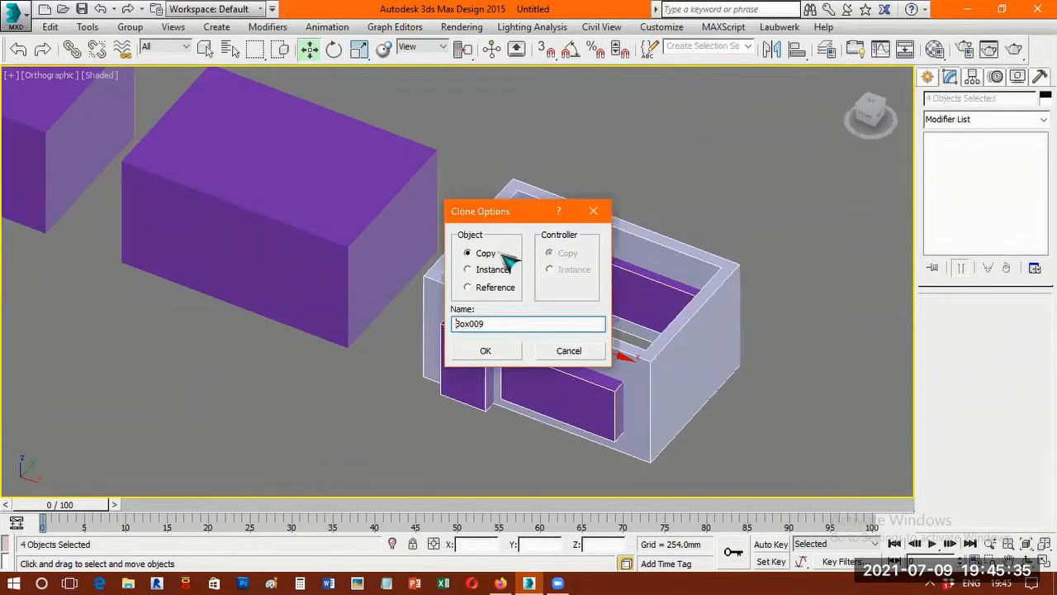
left_click(487, 350)
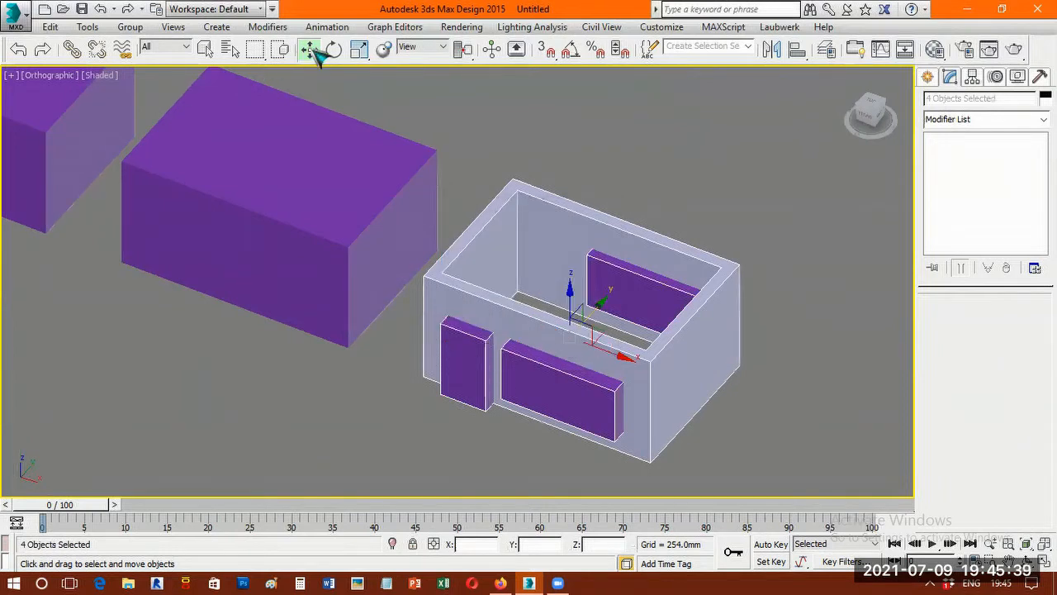
- Move the cloned room and its opening boxes by an exact X offset that matches the spacing between the existing rooms
key("F12")
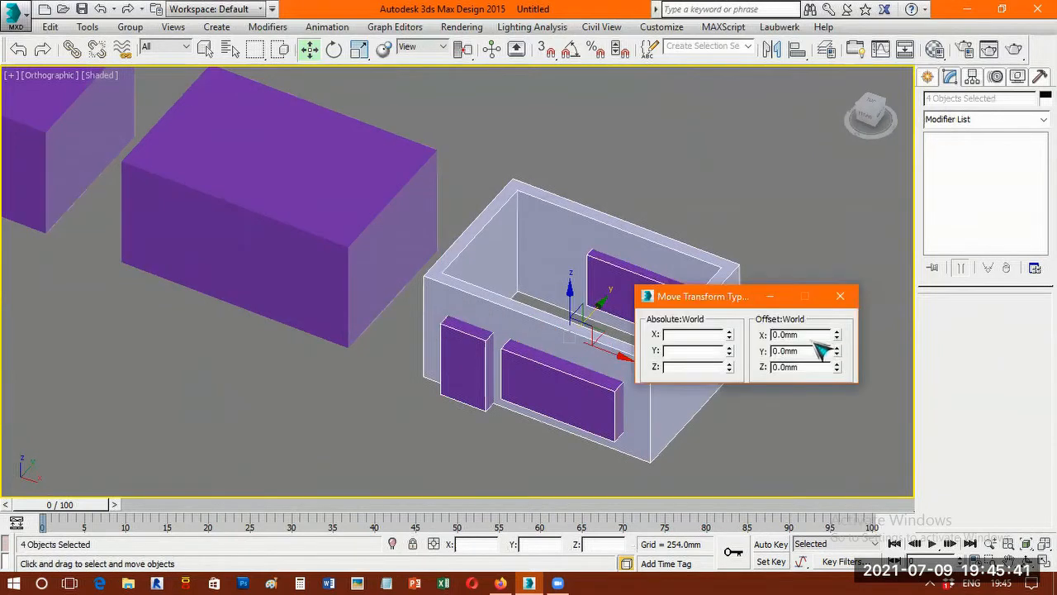
key("Tab")
type("800")
key("Return")
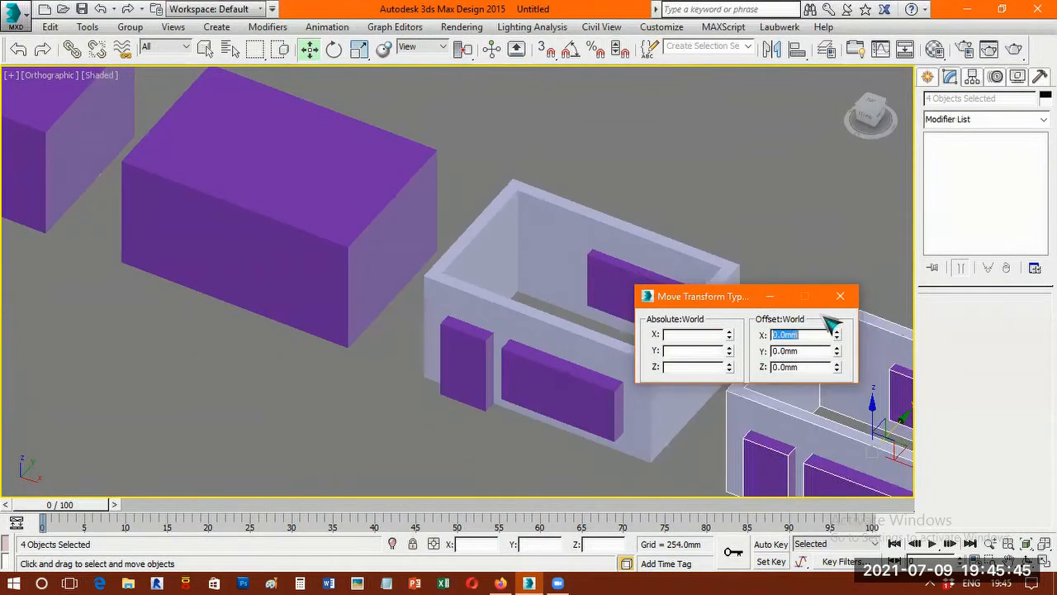
key("F12")
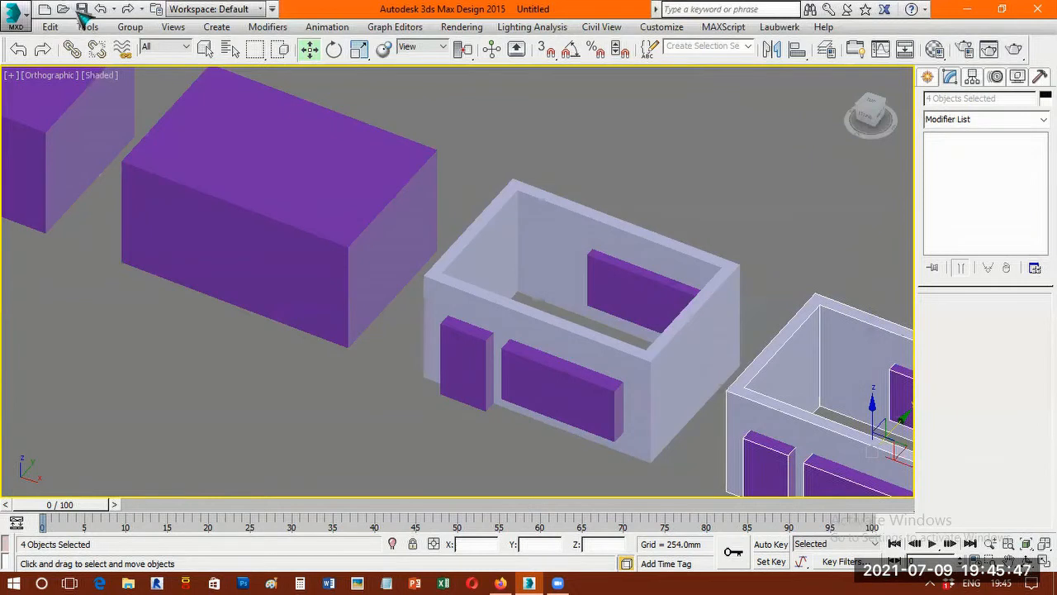
- Save the scene to the Desktop as "3d house" in 3ds Max format
left_click(82, 8)
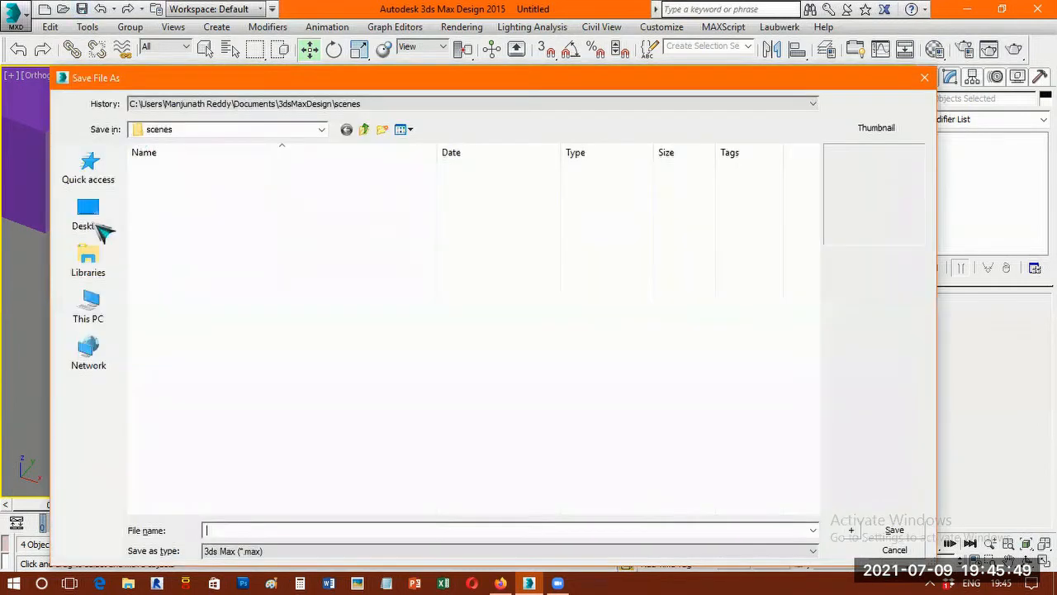
left_click(88, 213)
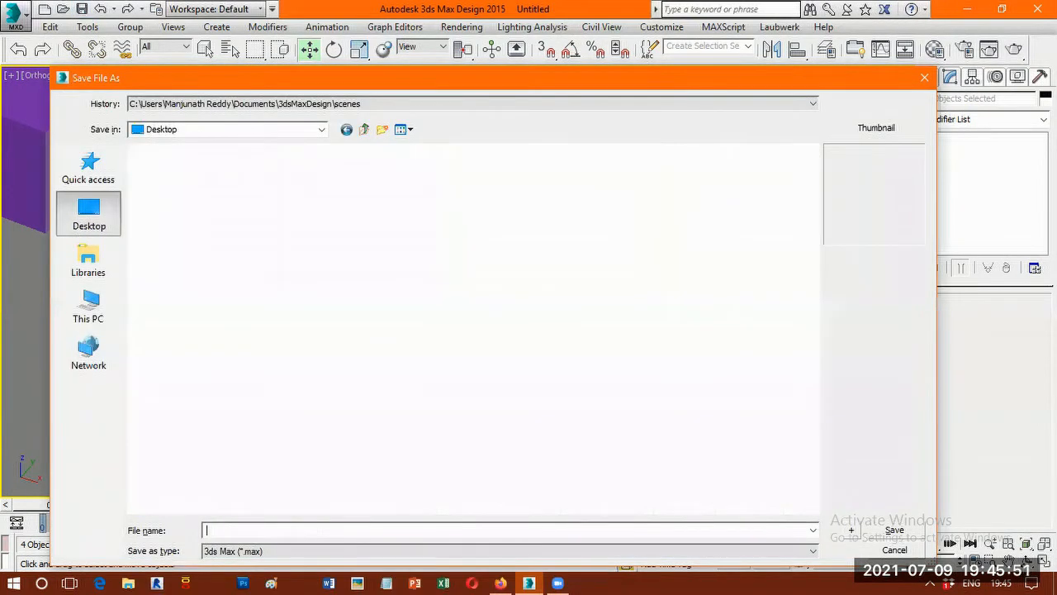
type("3d house")
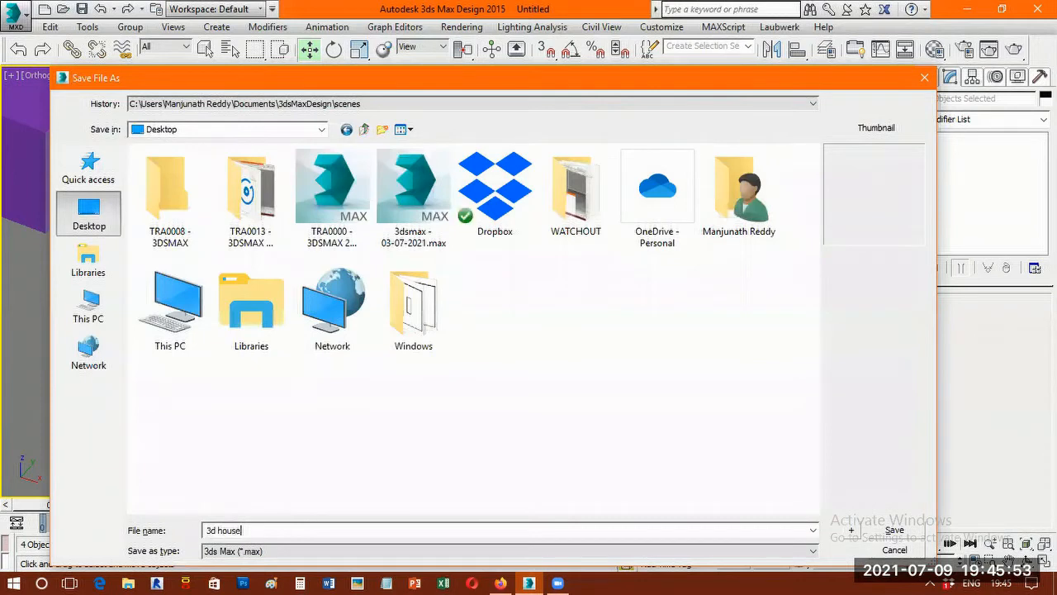
key("Return")
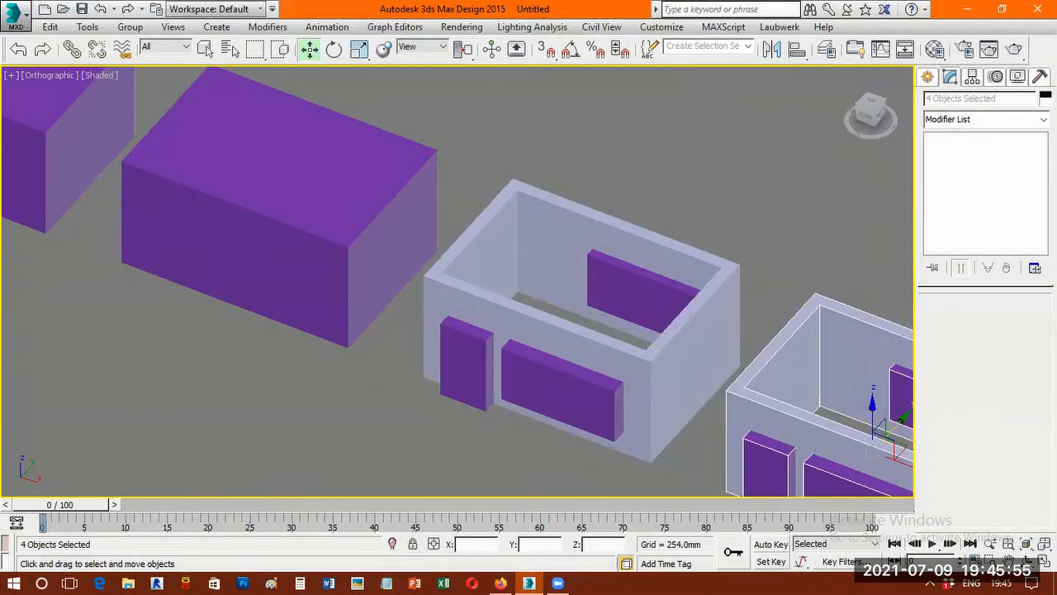
- Review the row of rooms from the solid boxes to the new copy and clear the selection
middle_click_drag(806, 420, 386, 280)
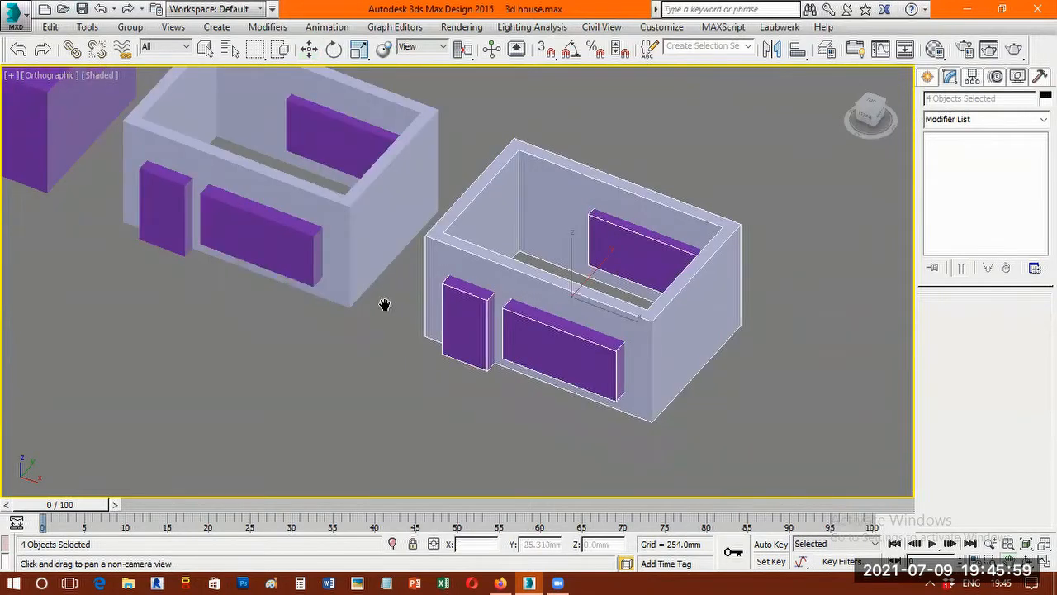
scroll(385, 305, "down", 4)
scroll(326, 247, "up", 4)
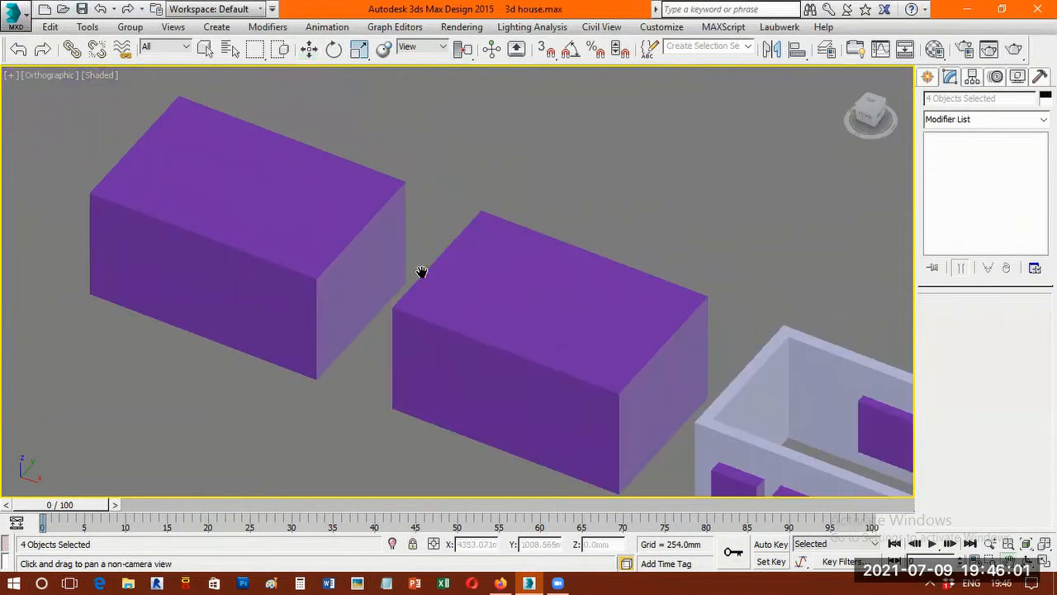
scroll(413, 264, "down", 3)
scroll(503, 295, "up", 3)
key("w")
left_click(667, 173)
left_click(206, 49)
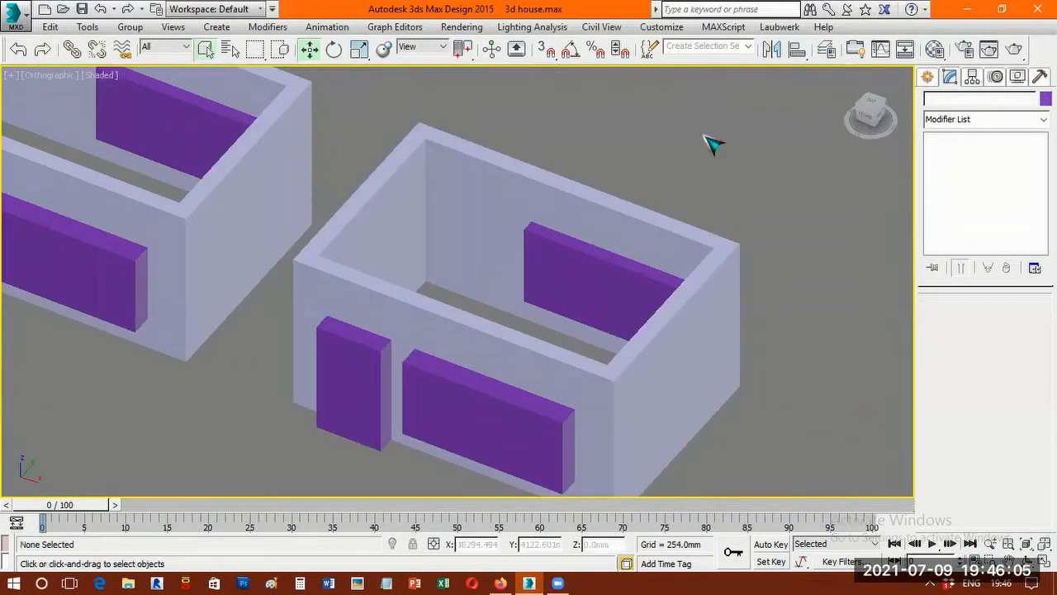
- Subtract the door box and both window boxes from the copied hollow room using ProBoolean
left_click(704, 237)
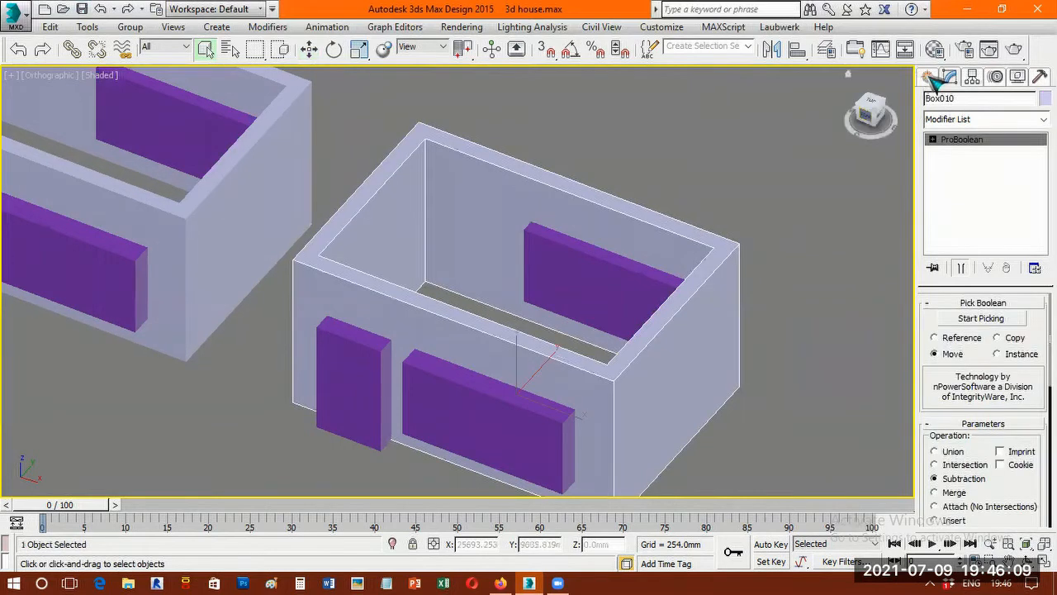
left_click(927, 76)
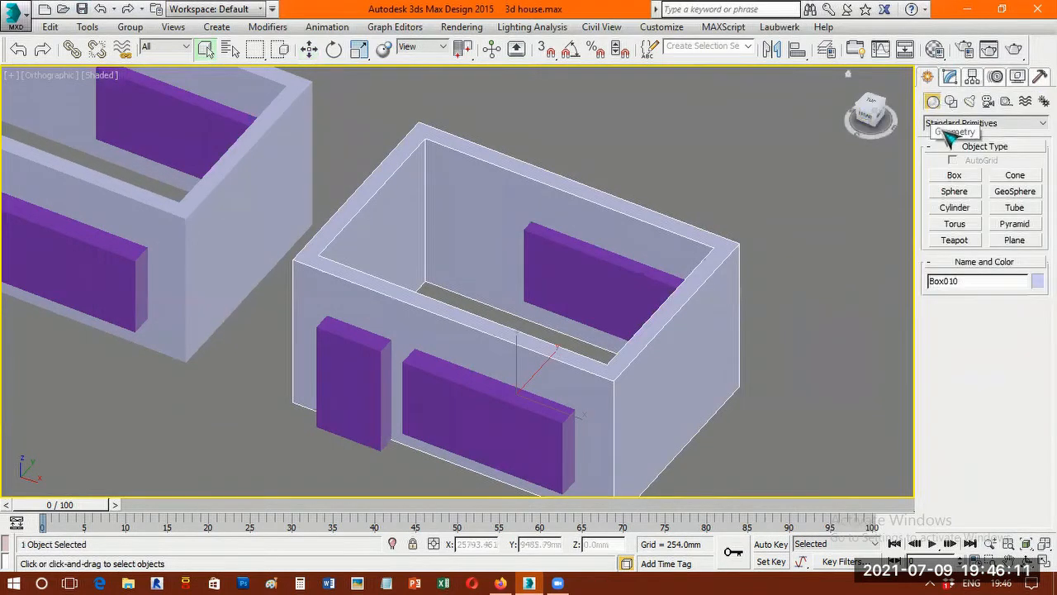
left_click(950, 124)
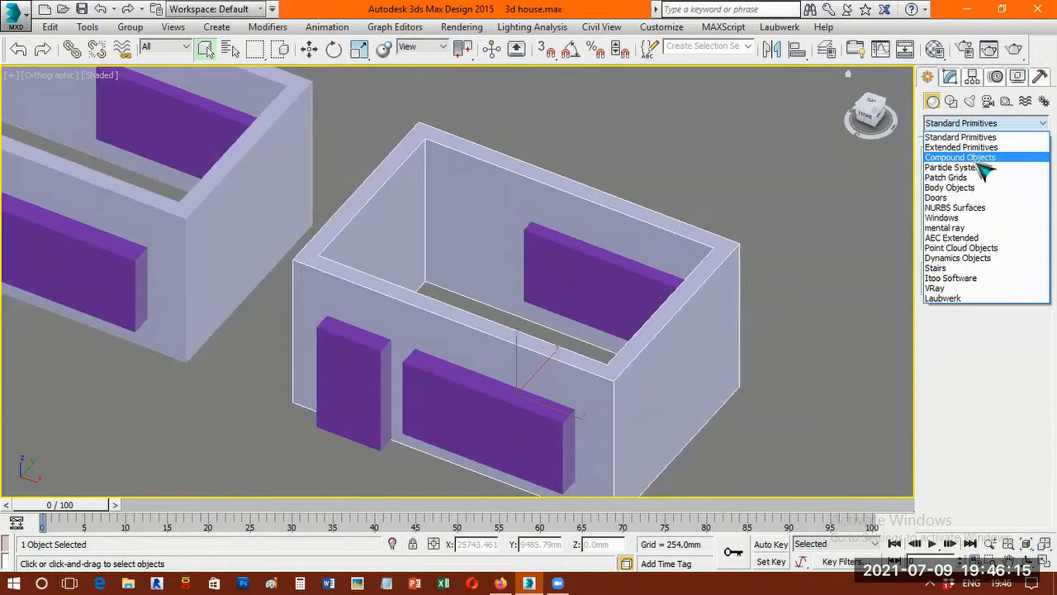
left_click(973, 157)
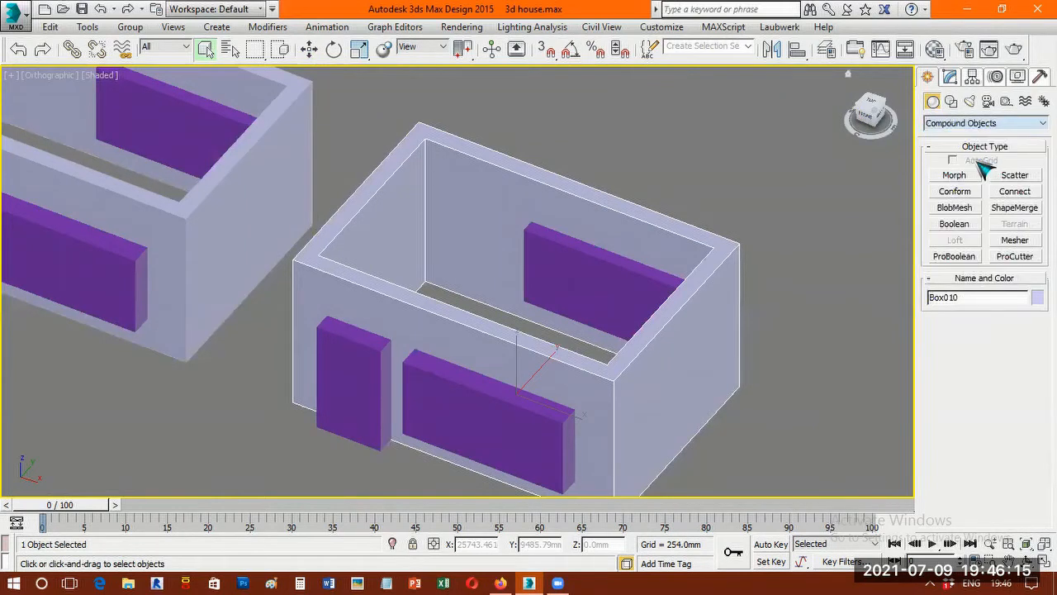
left_click(958, 257)
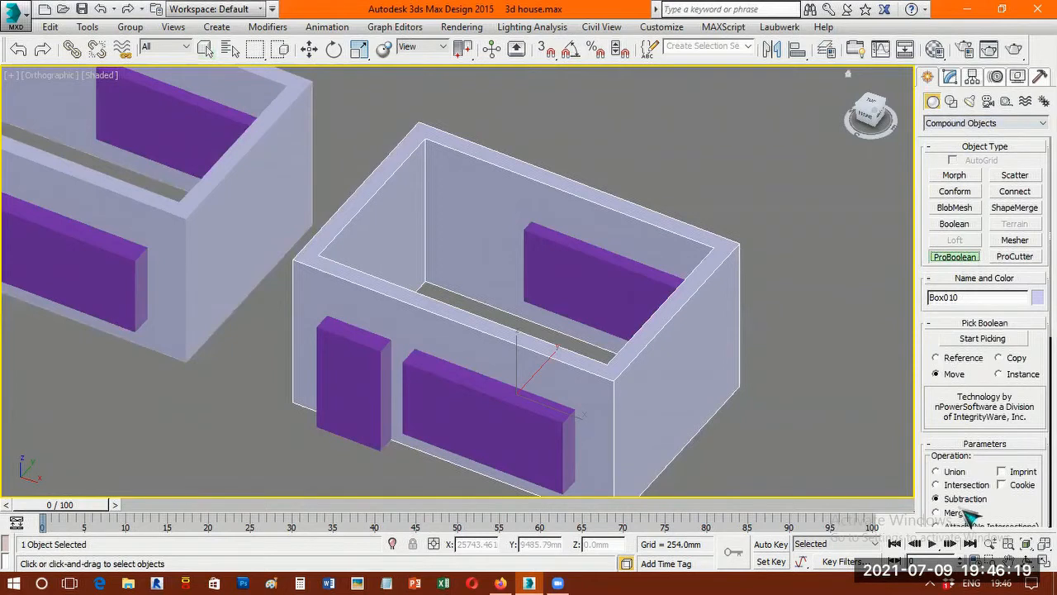
left_click(983, 339)
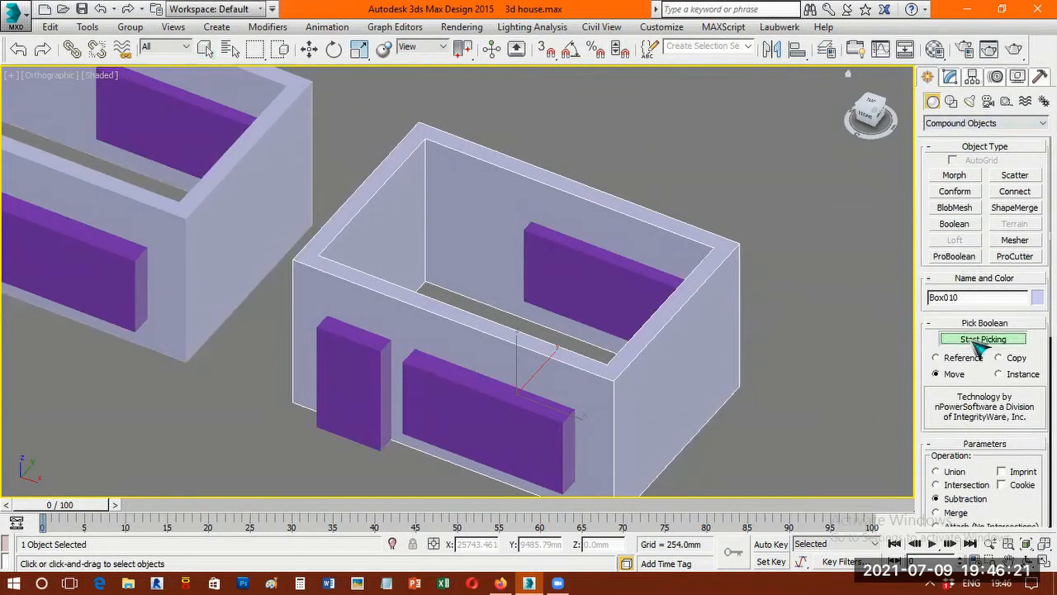
left_click(368, 362)
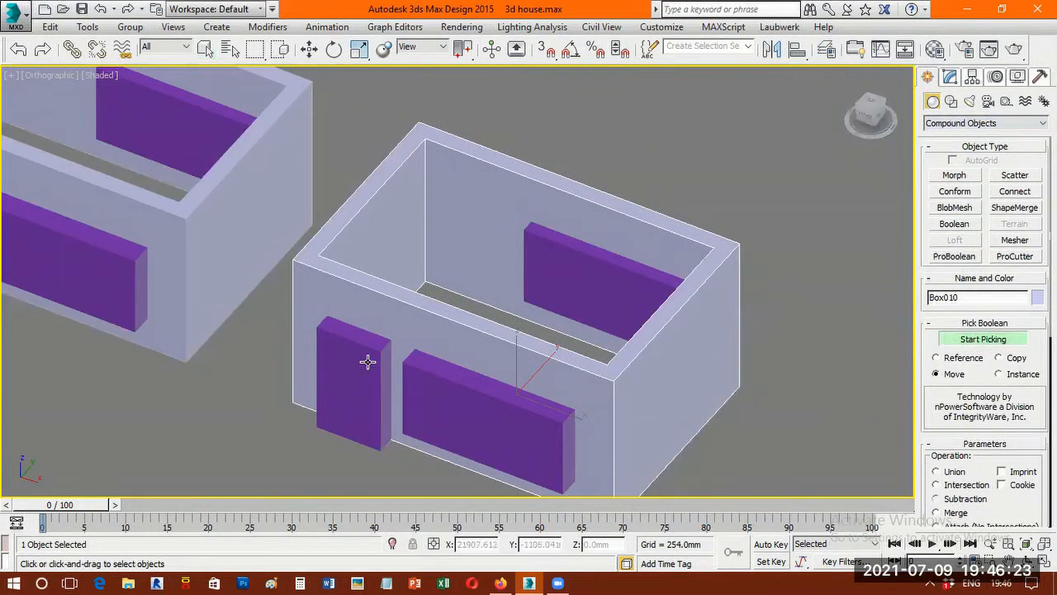
left_click(451, 392)
left_click(576, 287)
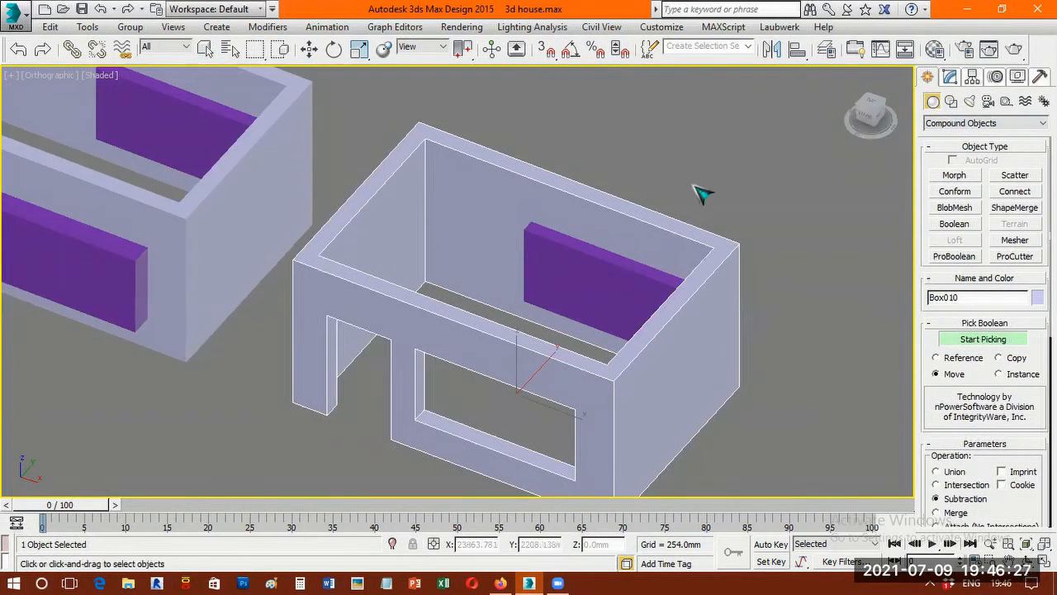
key("w")
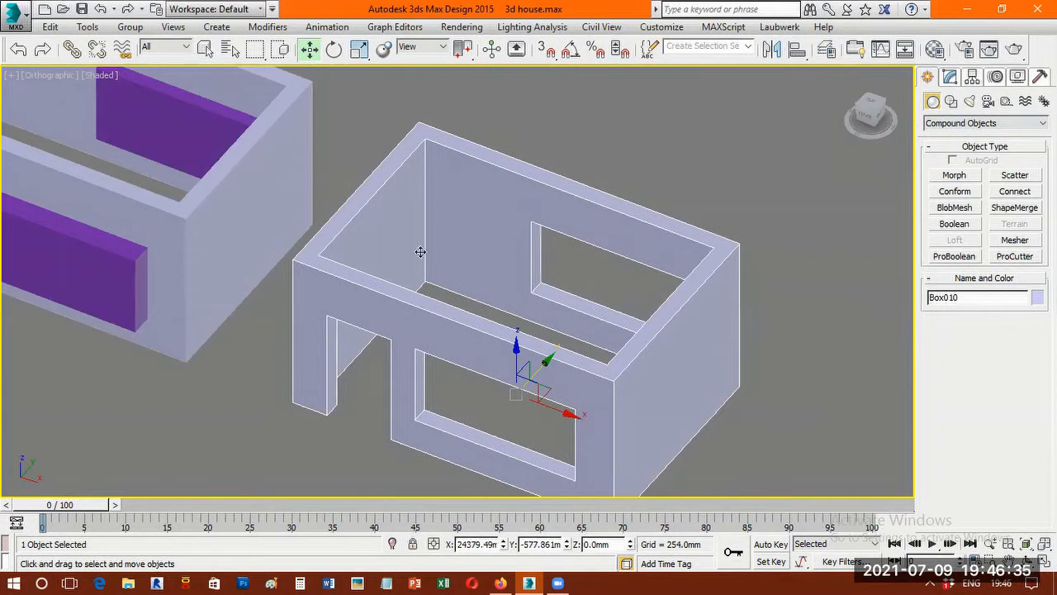
- Inspect the door and window openings in the cut room from another angle and switch to Top view
left_click_drag(507, 302, 446, 284)
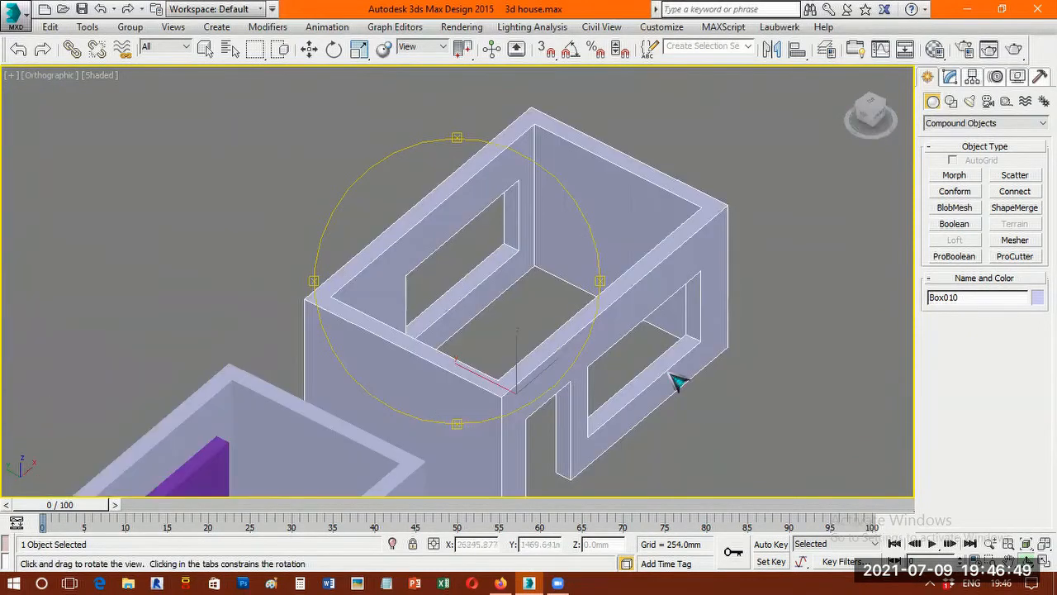
left_click_drag(677, 377, 736, 361)
key("w")
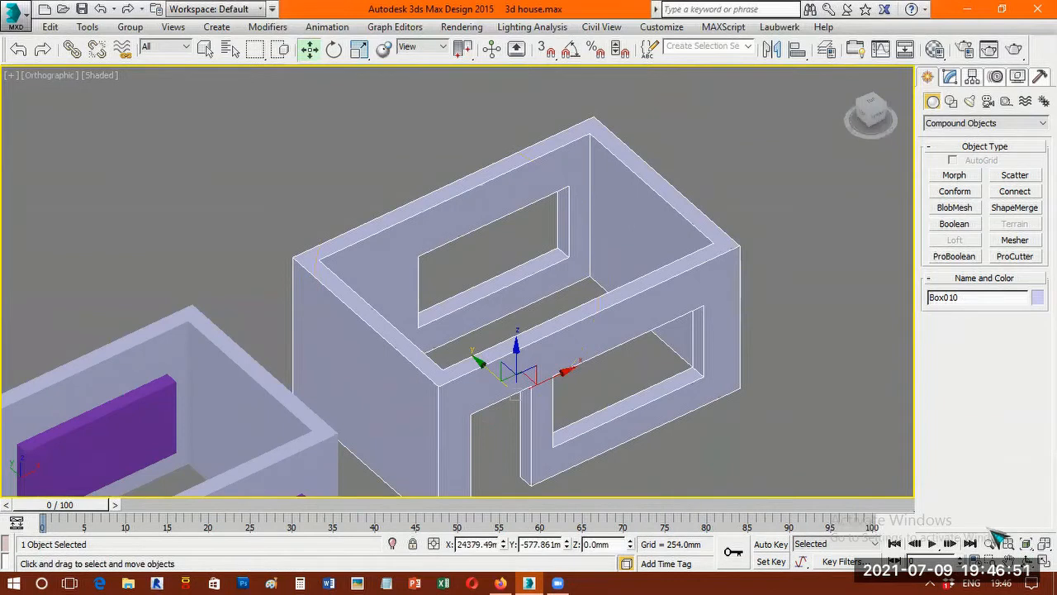
key("p")
key("t")
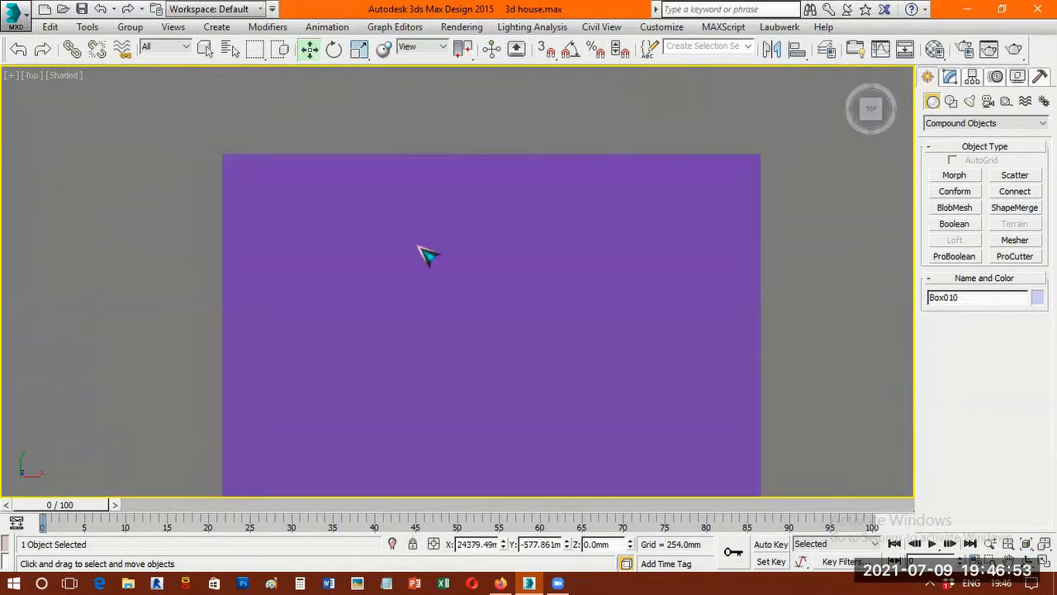
- Examine the cut room's door and window openings from above in wireframe and clear the selection
key("z")
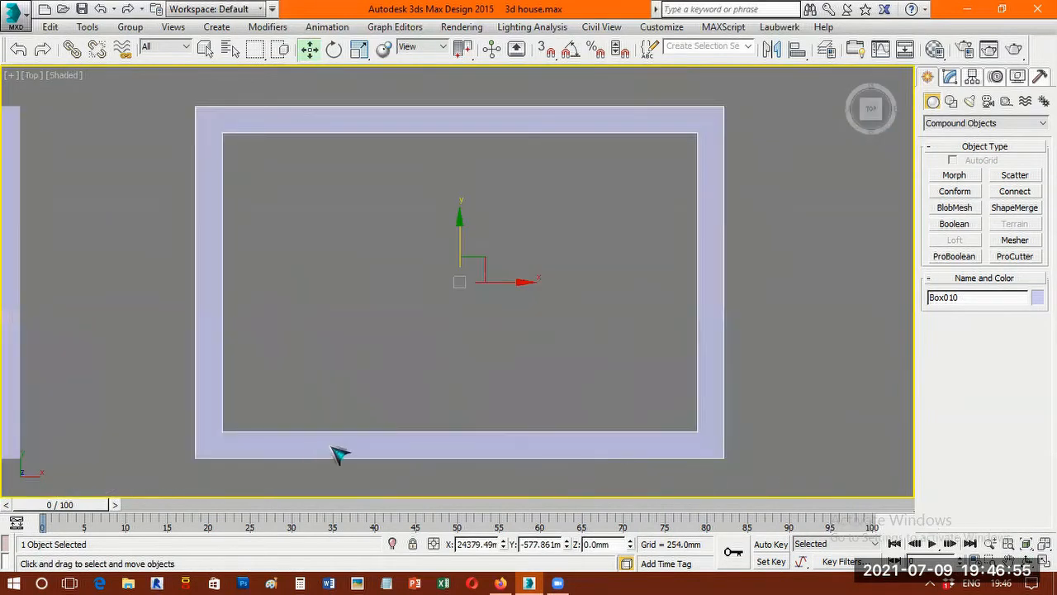
key("F3")
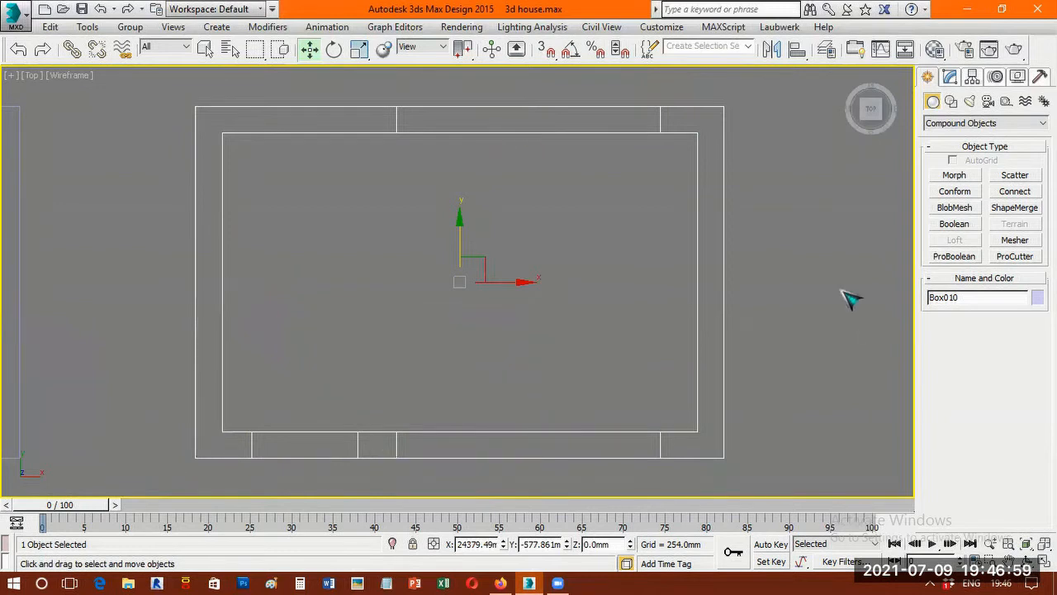
left_click(789, 325)
scroll(788, 326, "down", 2)
scroll(775, 314, "up", 2)
left_click_drag(657, 383, 855, 354)
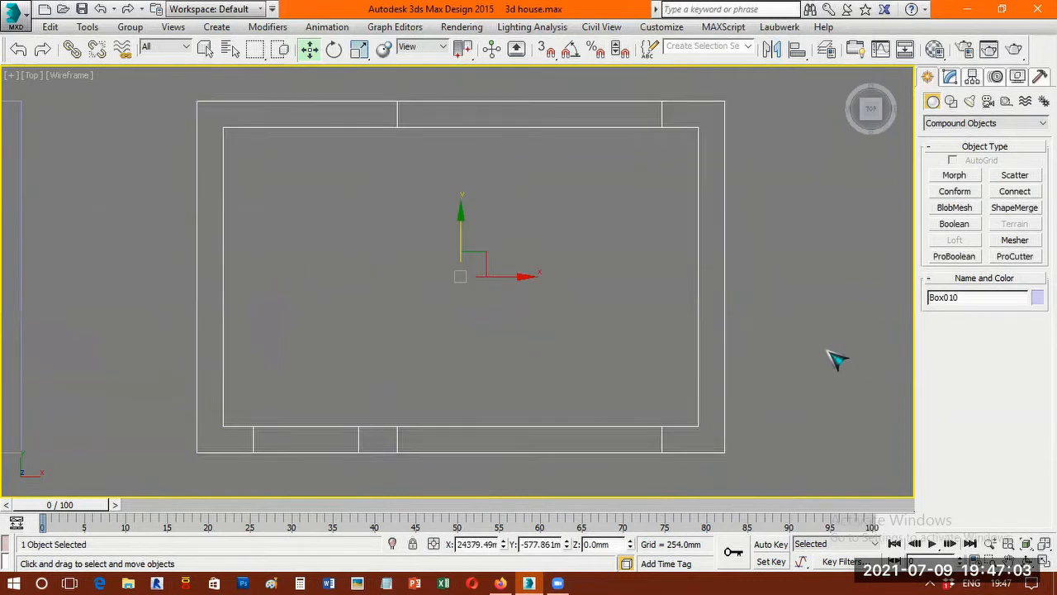
left_click(836, 358)
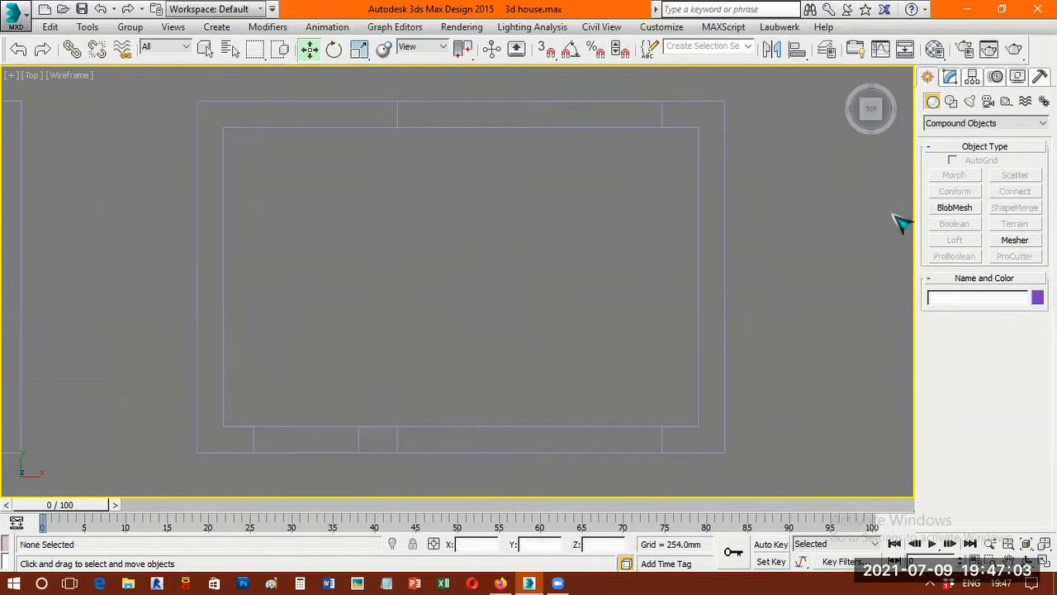
- Create a pivot door in front of the cut room, about 1062 mm wide, 140 mm deep and 2893 mm high
left_click(950, 124)
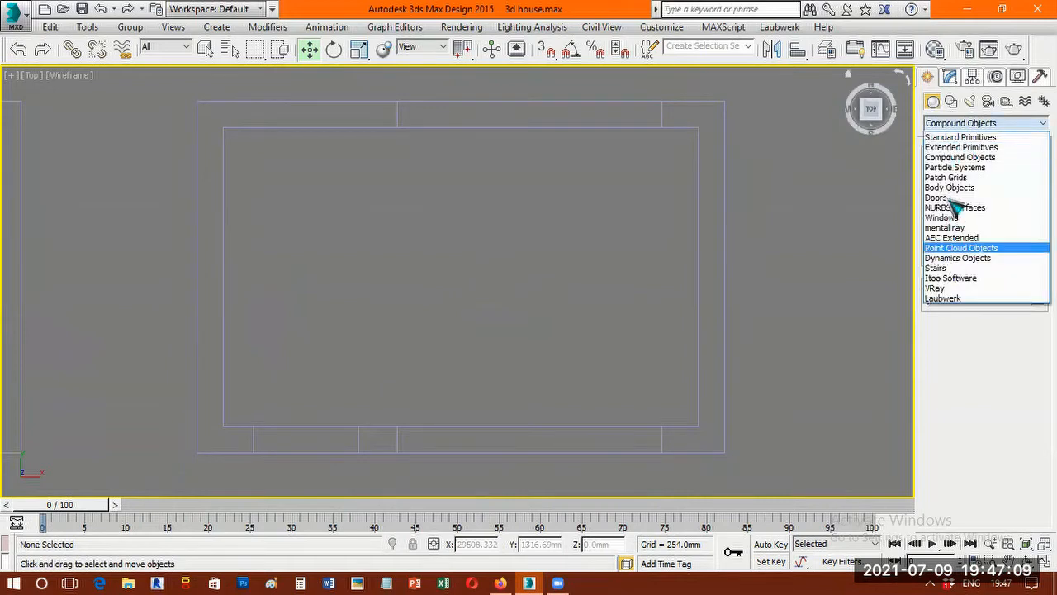
left_click(941, 198)
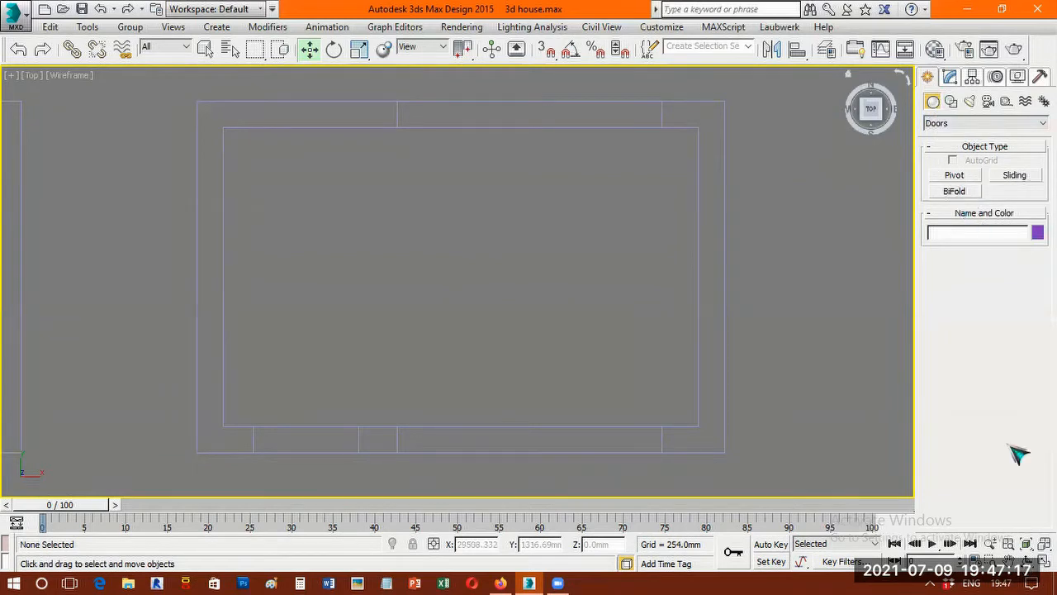
key("ctrl+r")
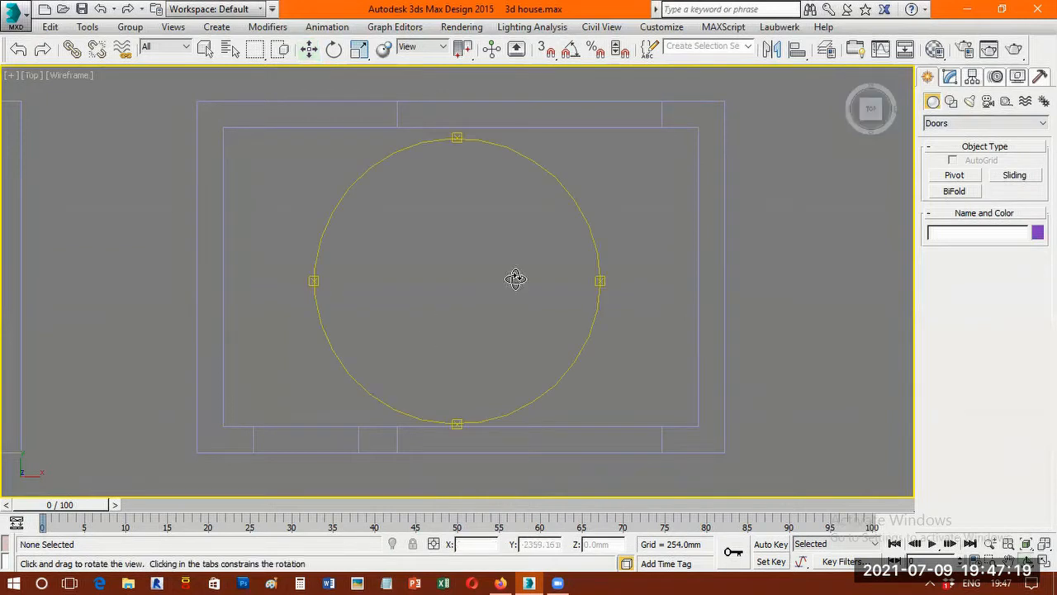
left_click_drag(488, 235, 487, 235)
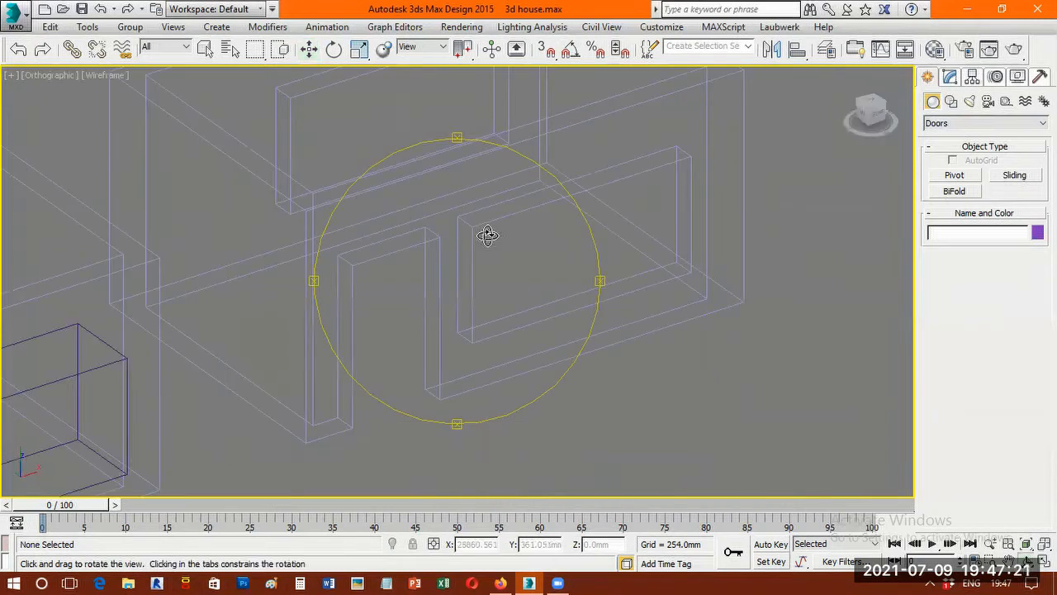
key("F3")
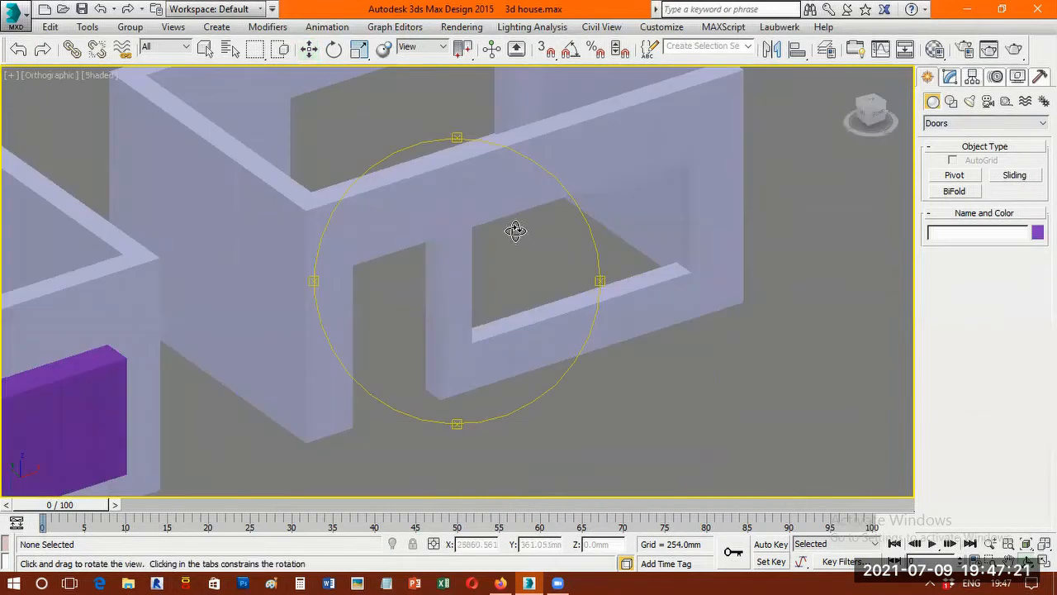
left_click(965, 177)
left_click_drag(734, 397, 696, 406)
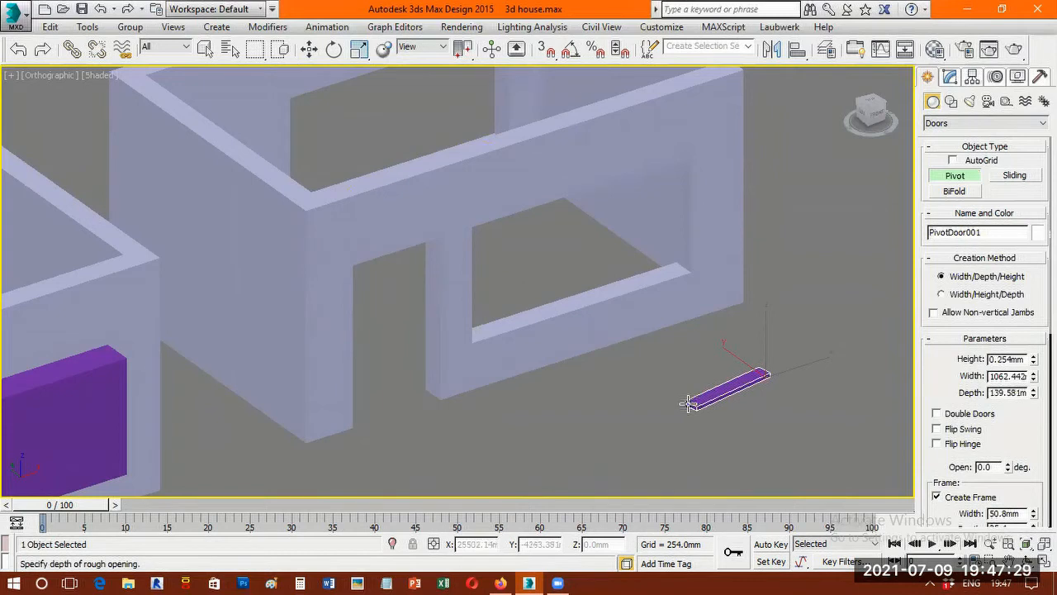
left_click(688, 403)
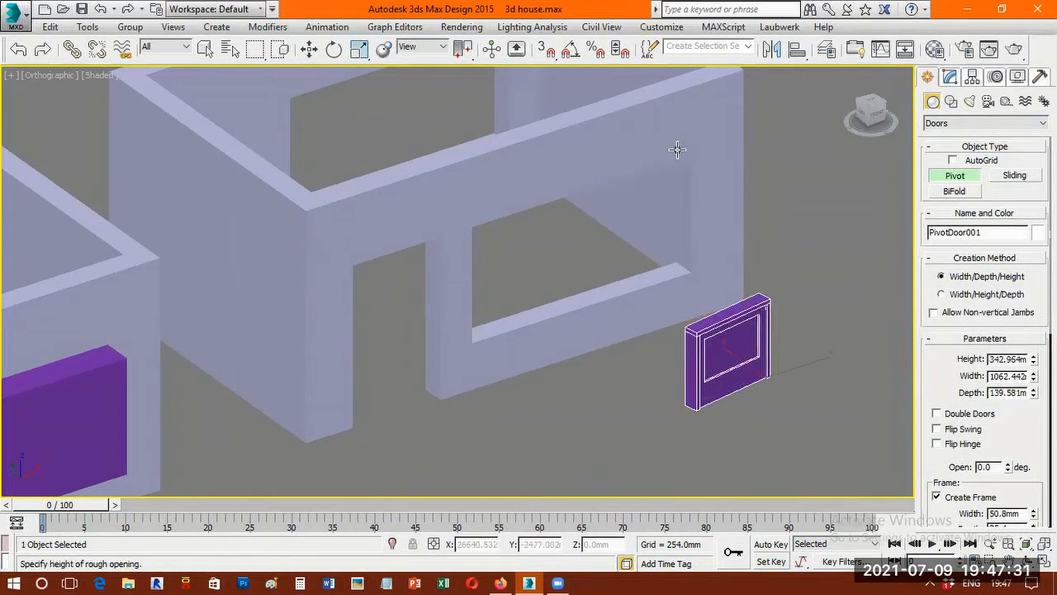
left_click(1037, 266)
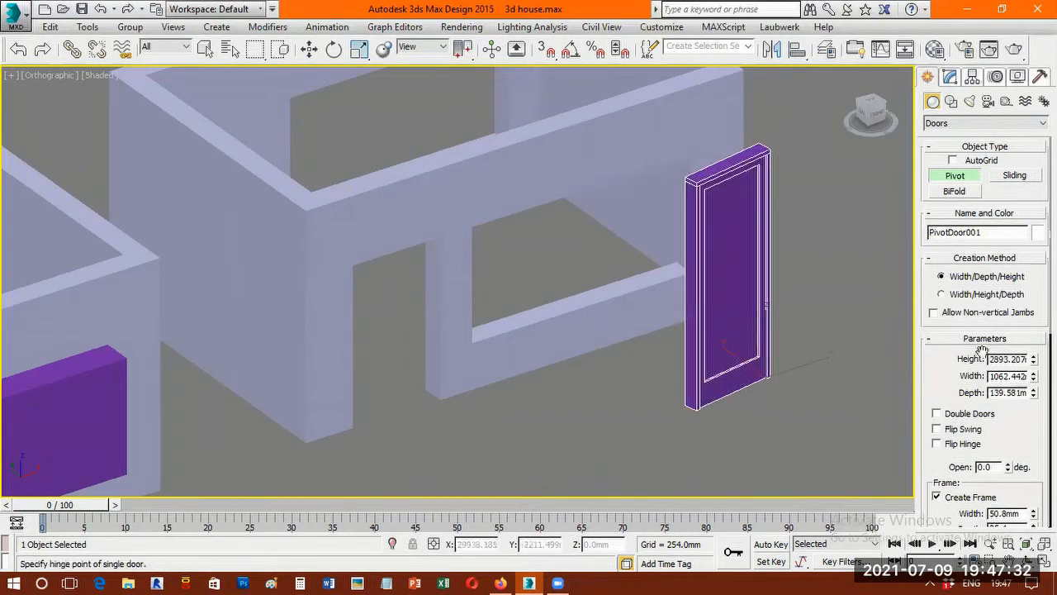
left_click(1028, 542)
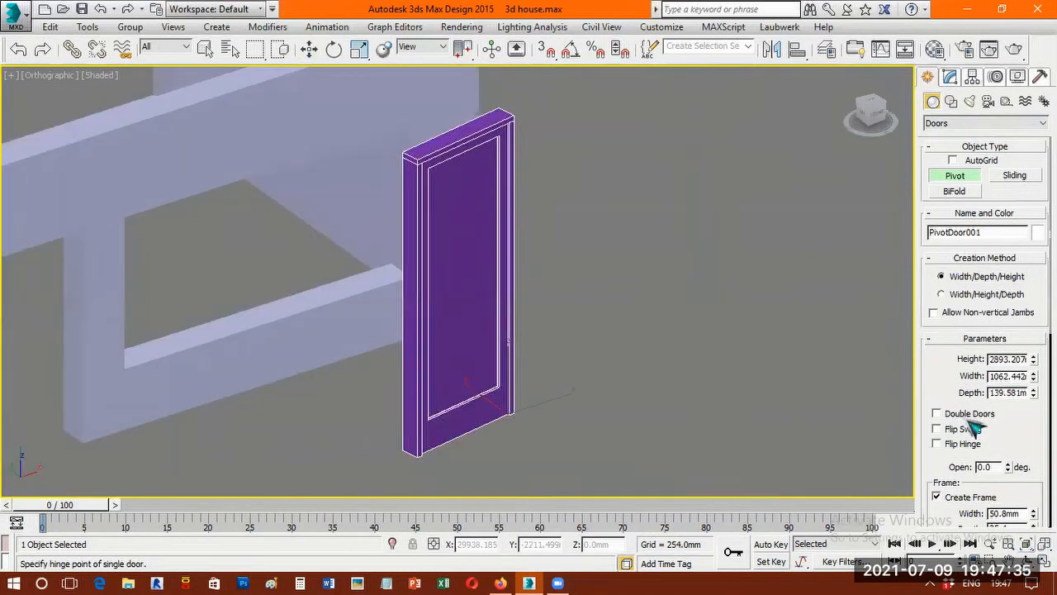
- Set the pivot door's height to 2100 mm, width to 1200 mm and depth to 100 mm
left_click_drag(1035, 363, 1031, 373)
double_click(1019, 359)
type("2100")
key("Return")
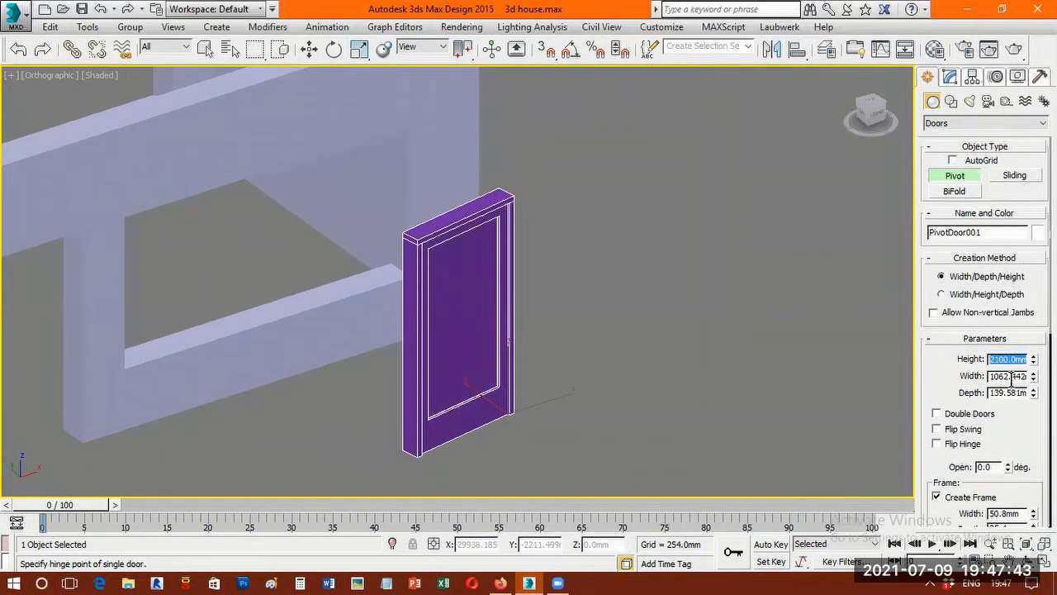
key("Tab")
type("1")
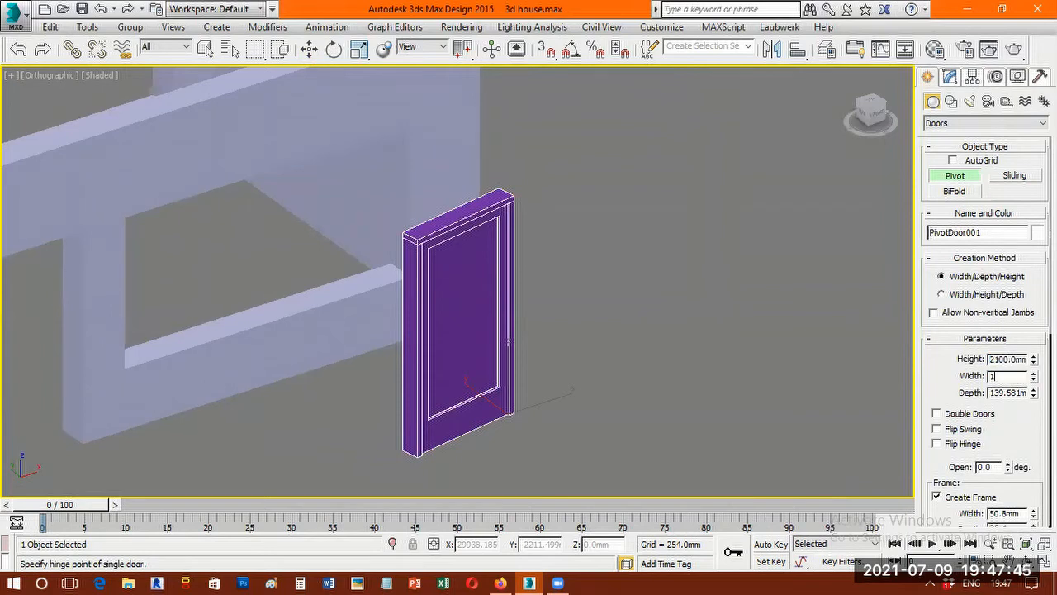
type("200.0mm")
key("Return")
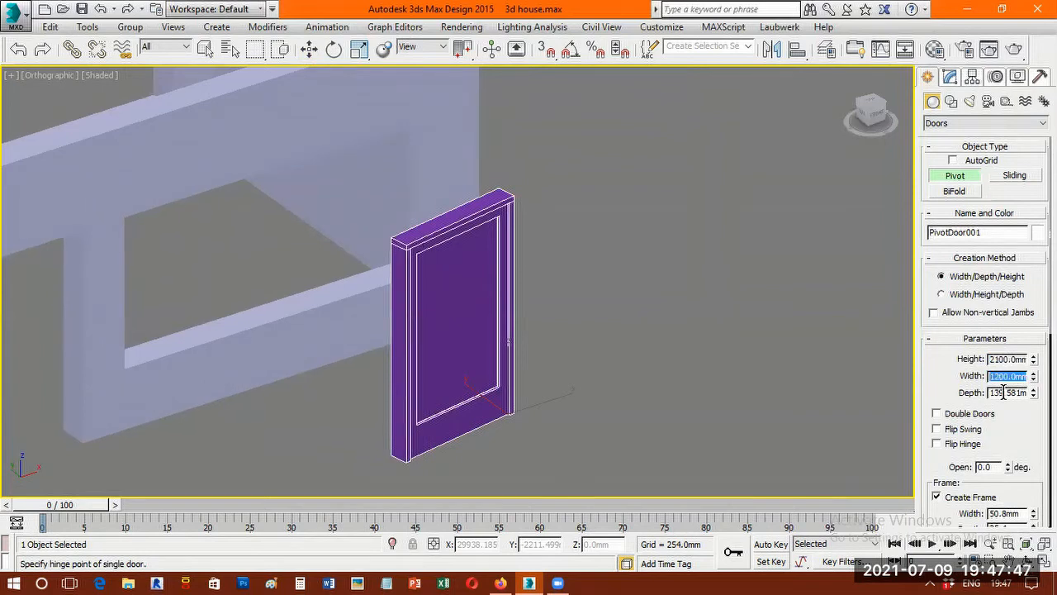
key("Tab")
type("100")
key("Return")
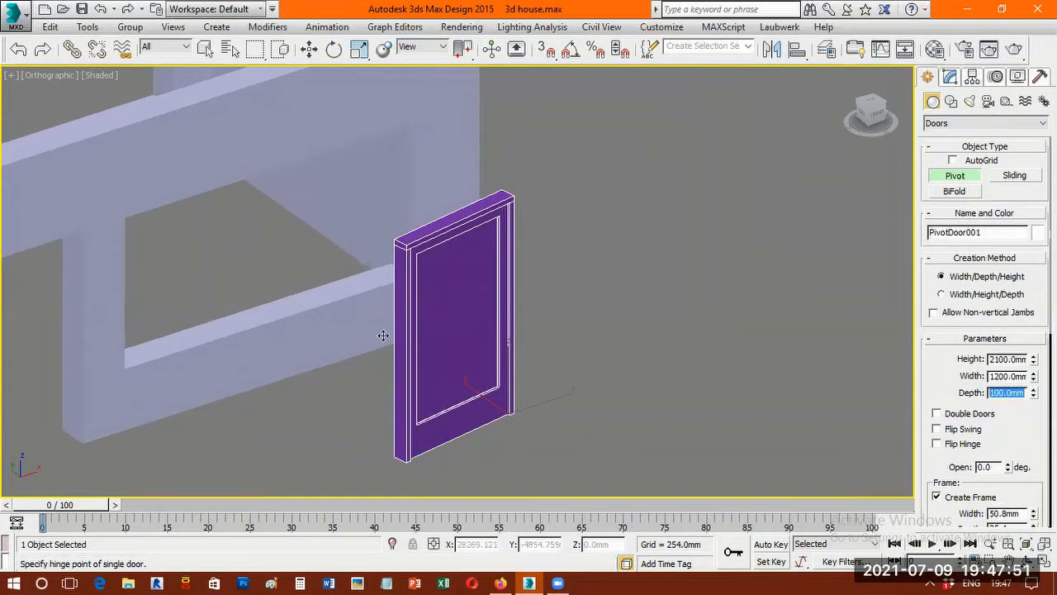
- Straighten the door parallel to the front wall by setting its absolute world Z rotation to -180 degrees
key("w")
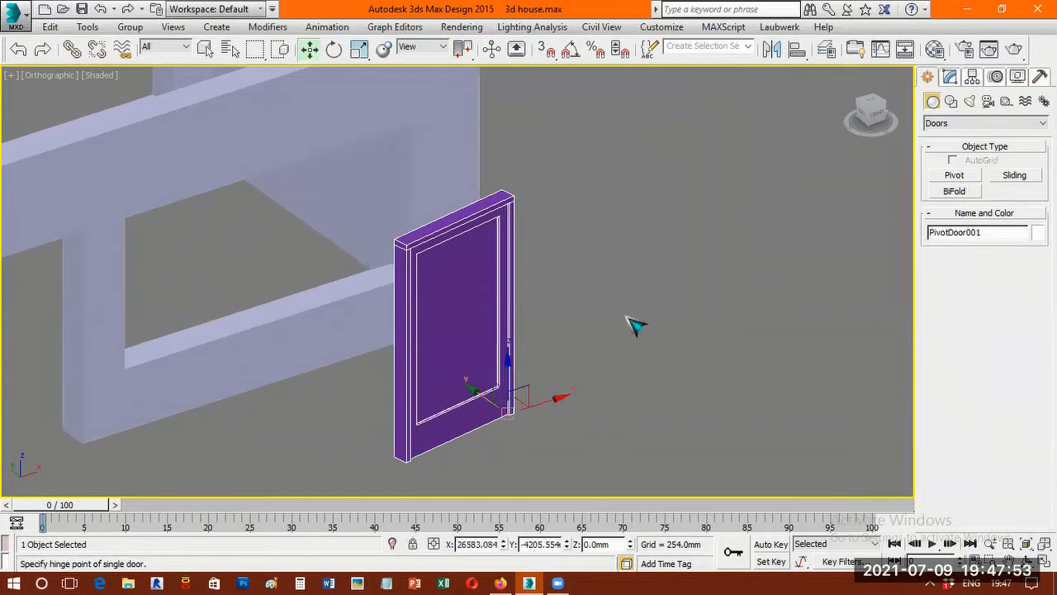
key("t")
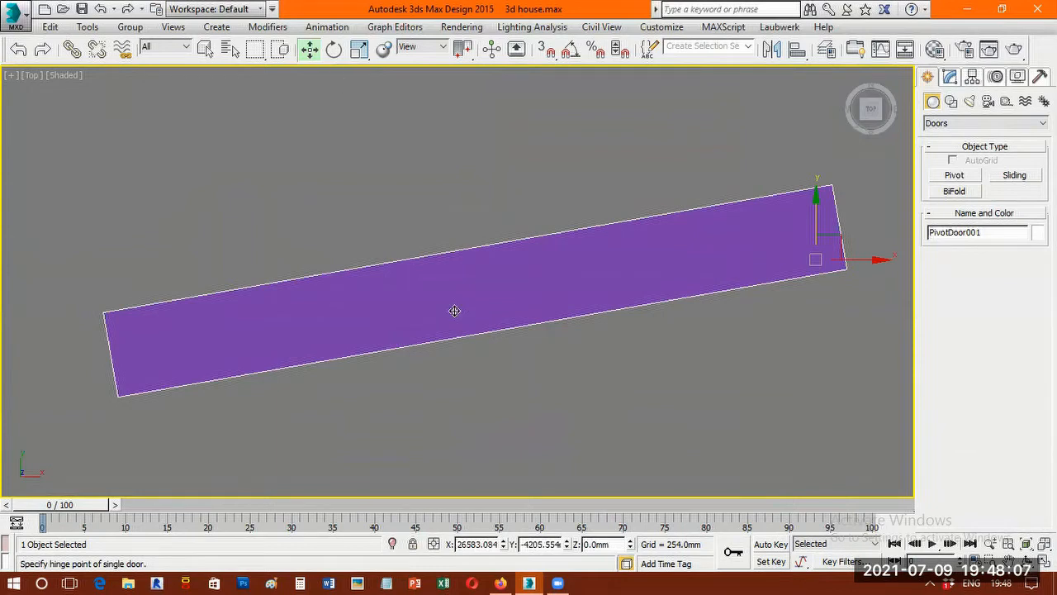
left_click(333, 51)
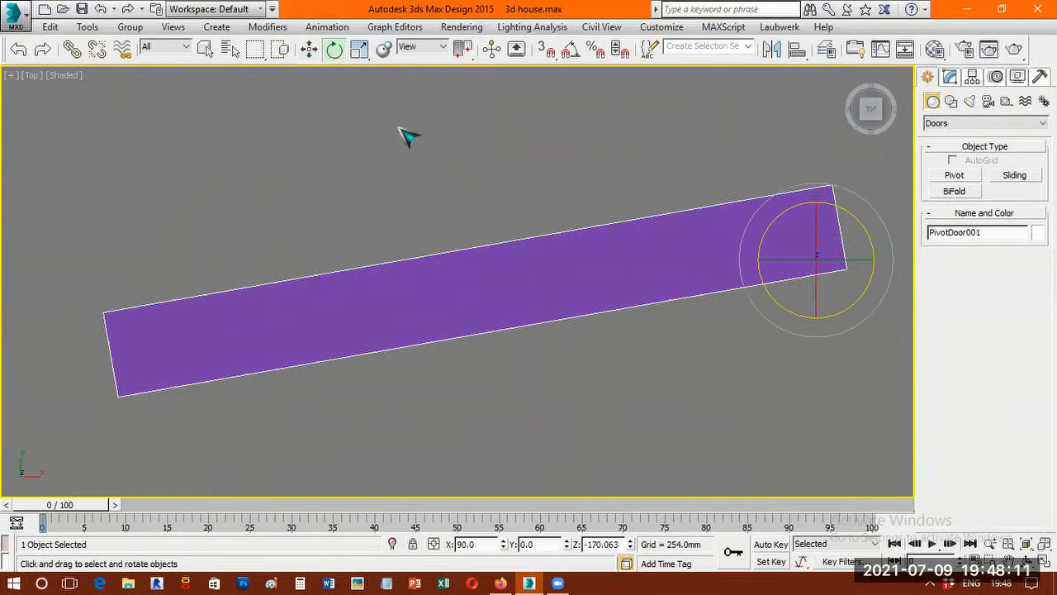
key("F12")
left_click_drag(700, 306, 380, 150)
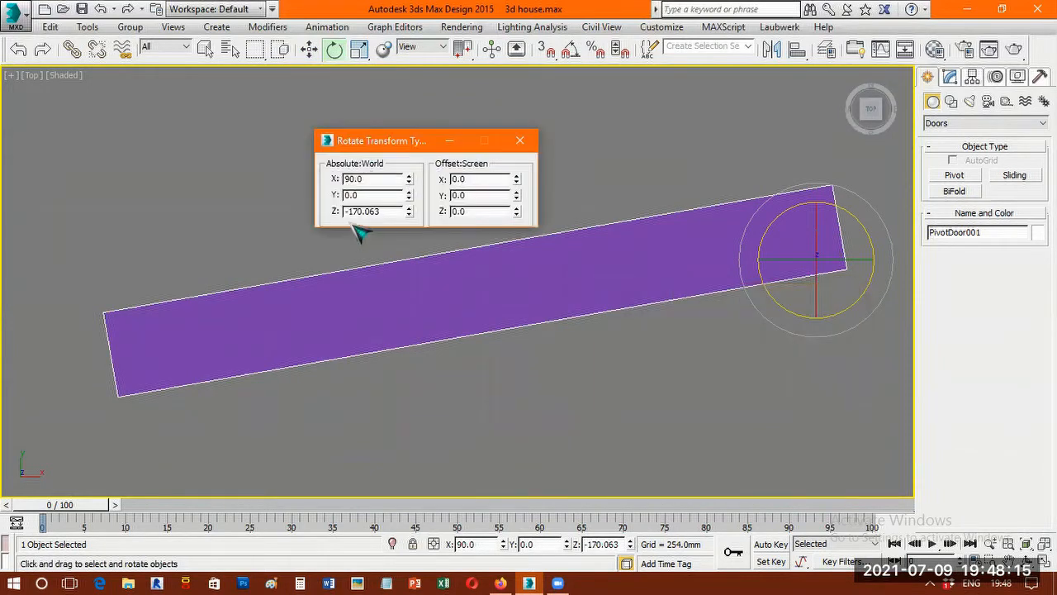
double_click(363, 211)
type("180")
key("Return")
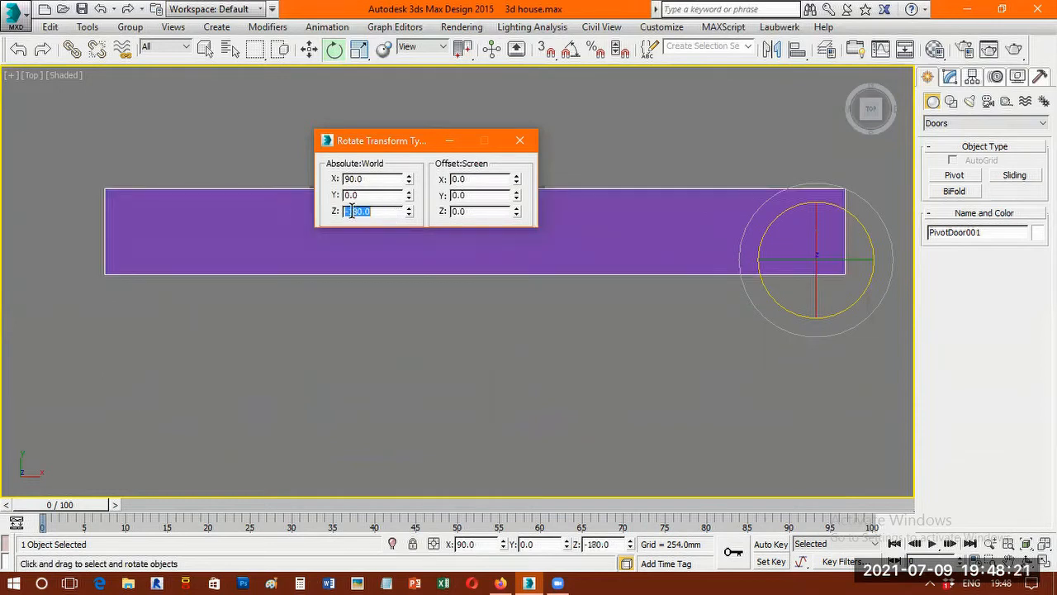
left_click(519, 141)
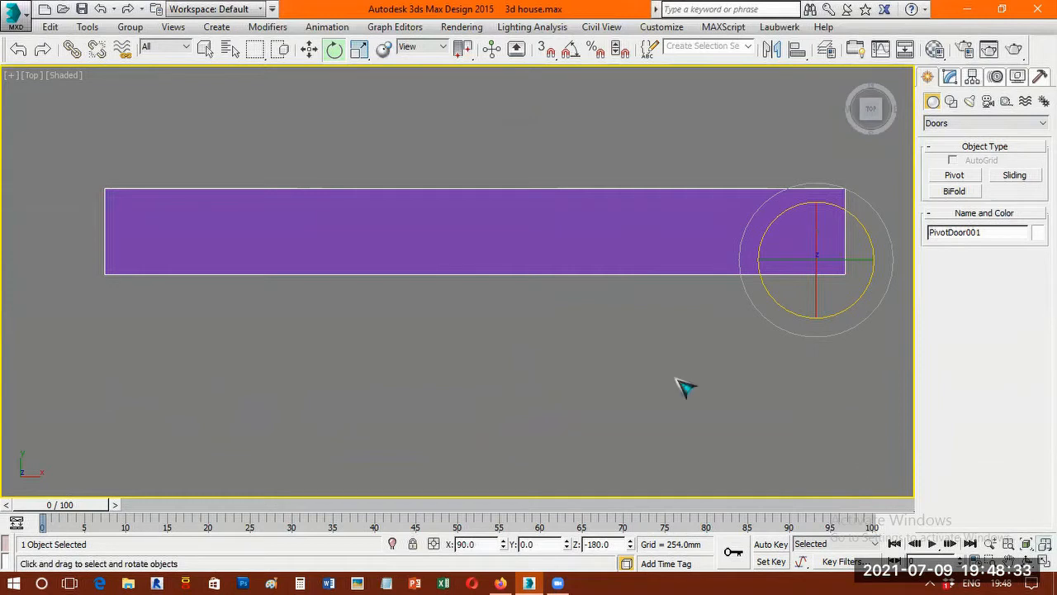
- Move the pivot door into the door opening in the cut room's front wall, working in the Top wireframe view
key("ctrl+alt+z")
left_click(896, 324)
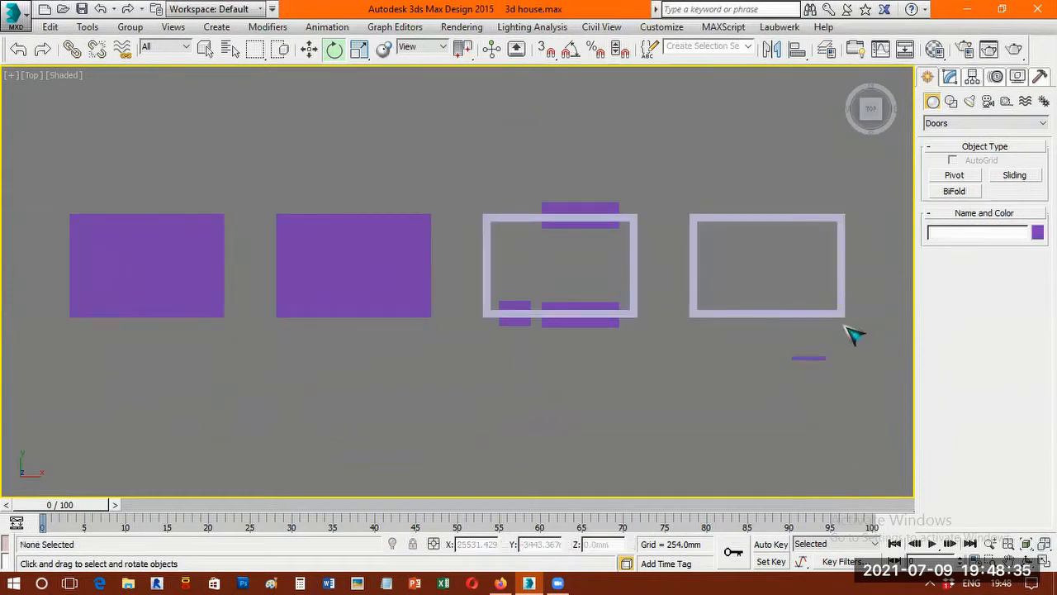
scroll(855, 333, "up", 5)
left_click(309, 49)
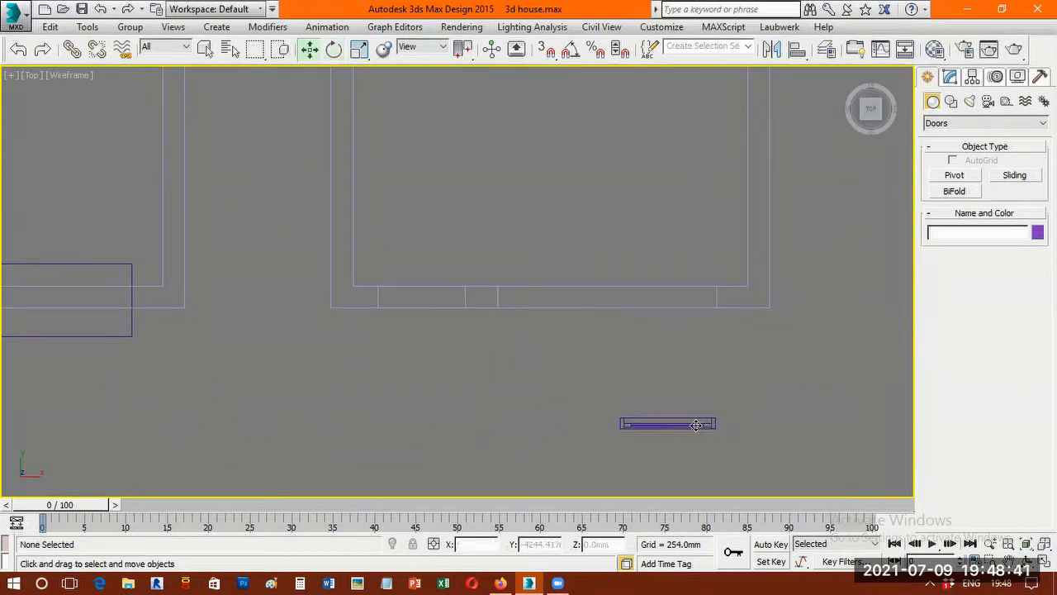
left_click(697, 424)
left_click_drag(711, 367, 523, 296)
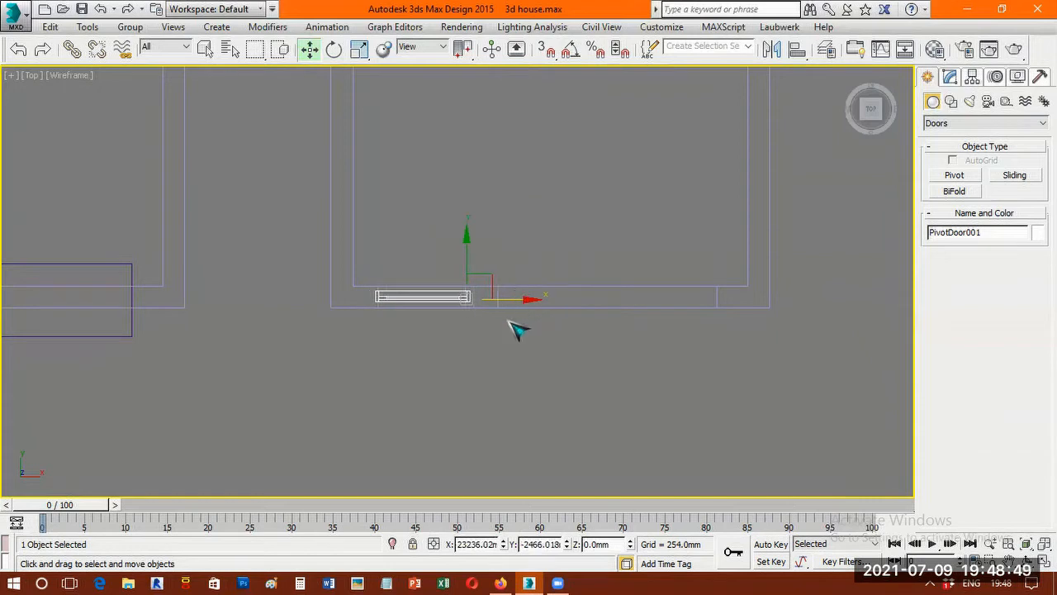
- Align the door's hinge-side frame with the right edge of the opening and centre it in the wall thickness
key("z")
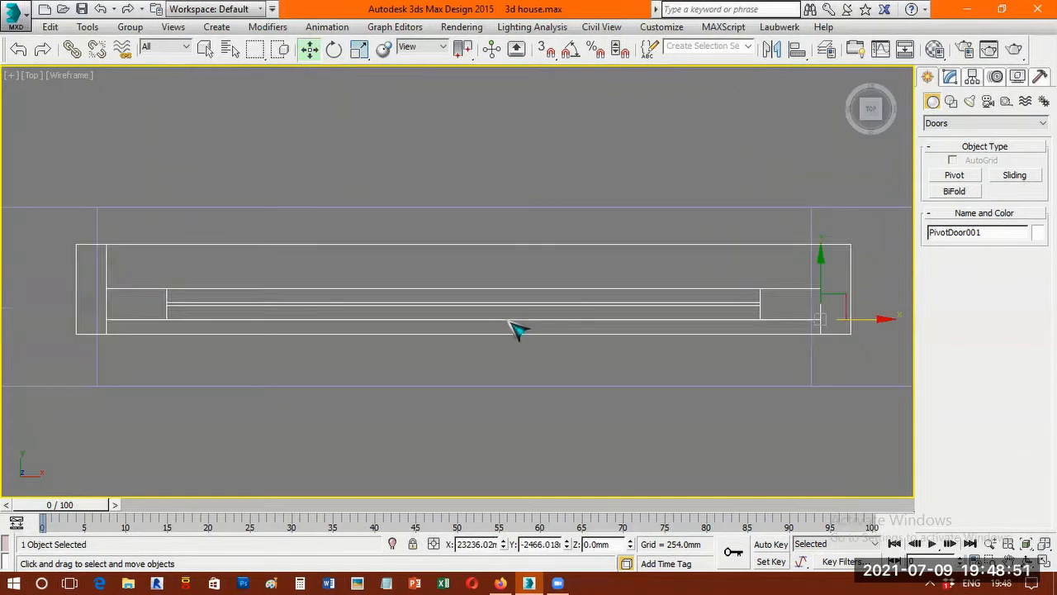
mouse_move(828, 321)
left_mouse_down()
mouse_move(819, 321)
mouse_move(832, 321)
left_mouse_up()
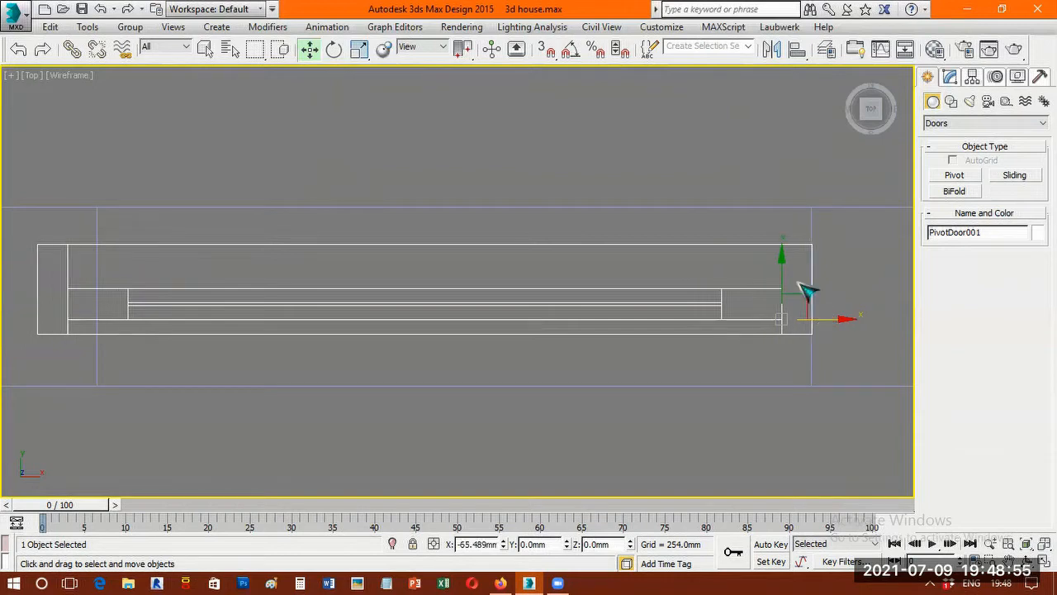
left_click_drag(784, 280, 784, 276)
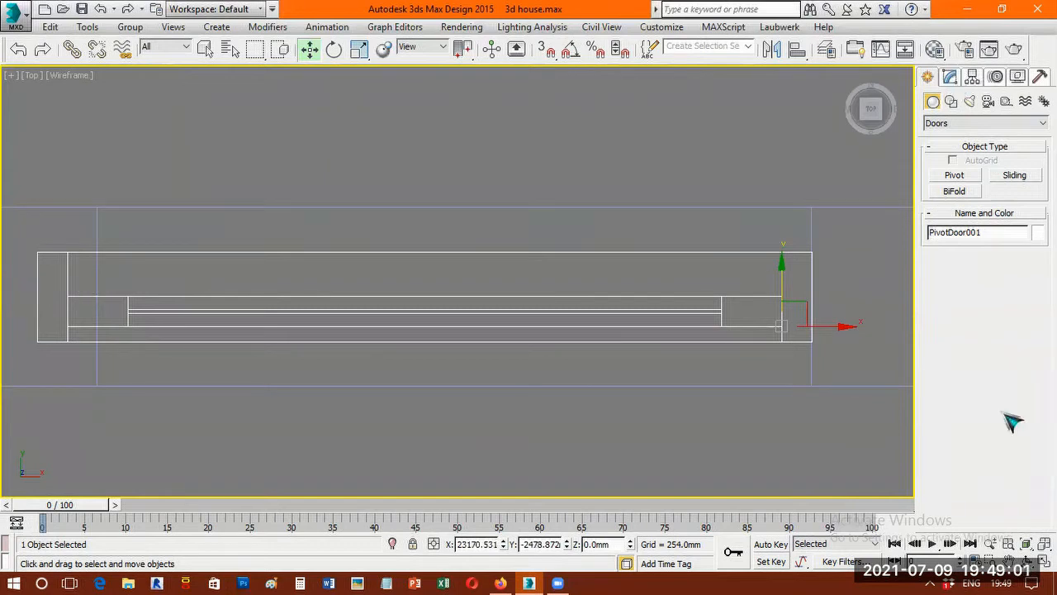
- Fit the door to the opening by setting its width to 1100 mm
left_click(1031, 343)
left_click_drag(1031, 344, 1036, 388)
left_click_drag(1032, 345, 1033, 335)
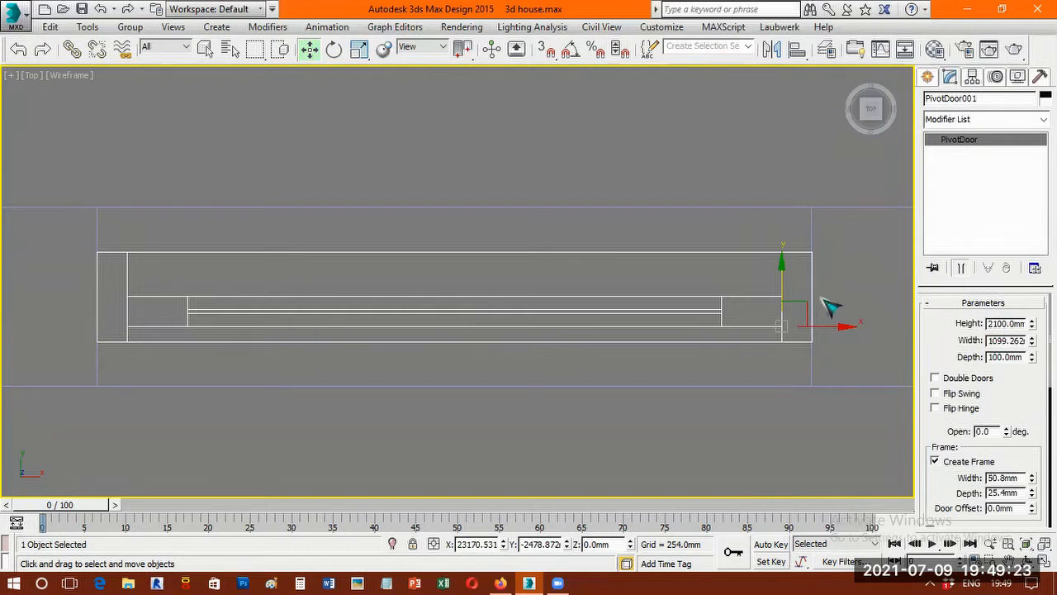
double_click(1014, 341)
type("1100")
key("Return")
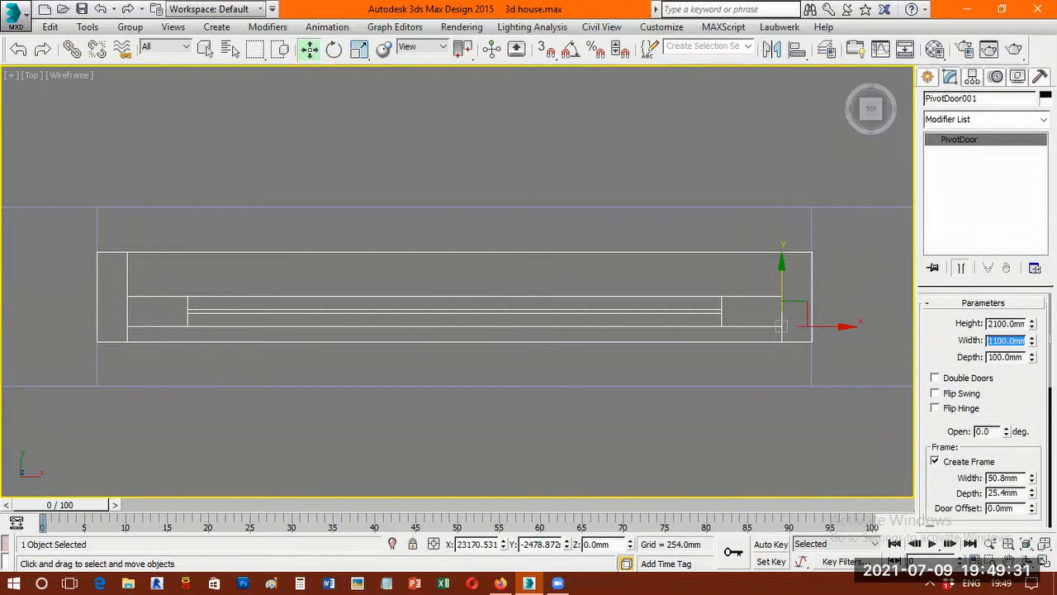
- Inspect the fit of the pivot door in the wall opening in a shaded orthographic view
left_click(1027, 544)
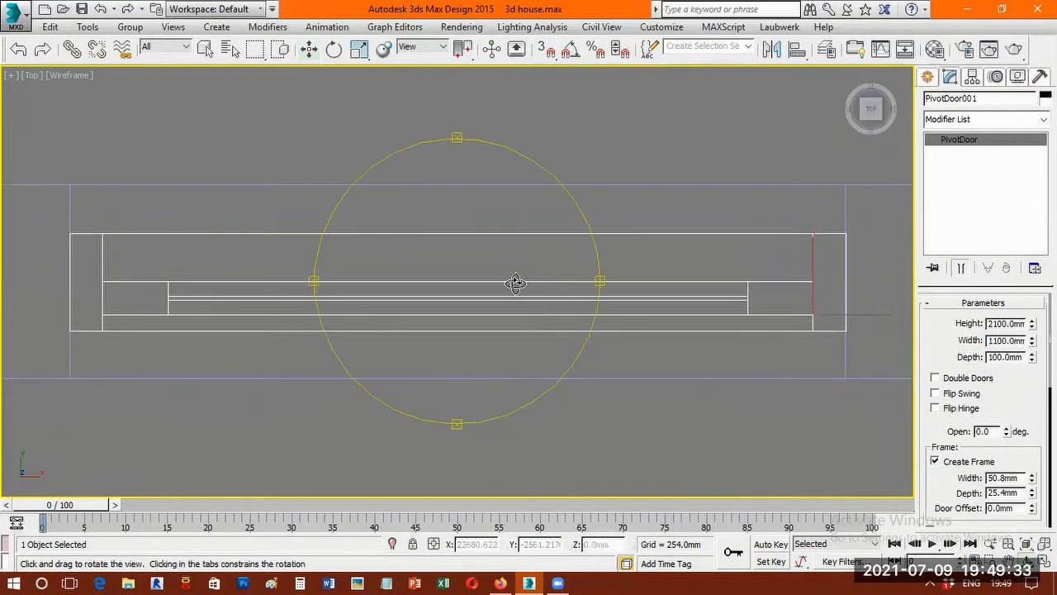
key("u")
scroll(516, 285, "down", 5)
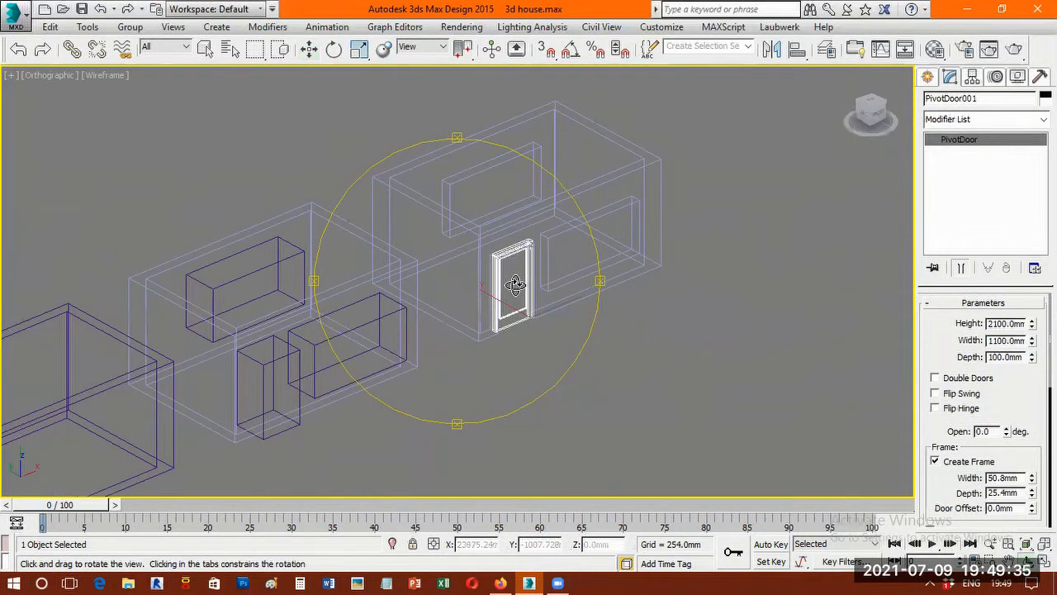
scroll(515, 285, "up", 4)
scroll(516, 285, "up", 2)
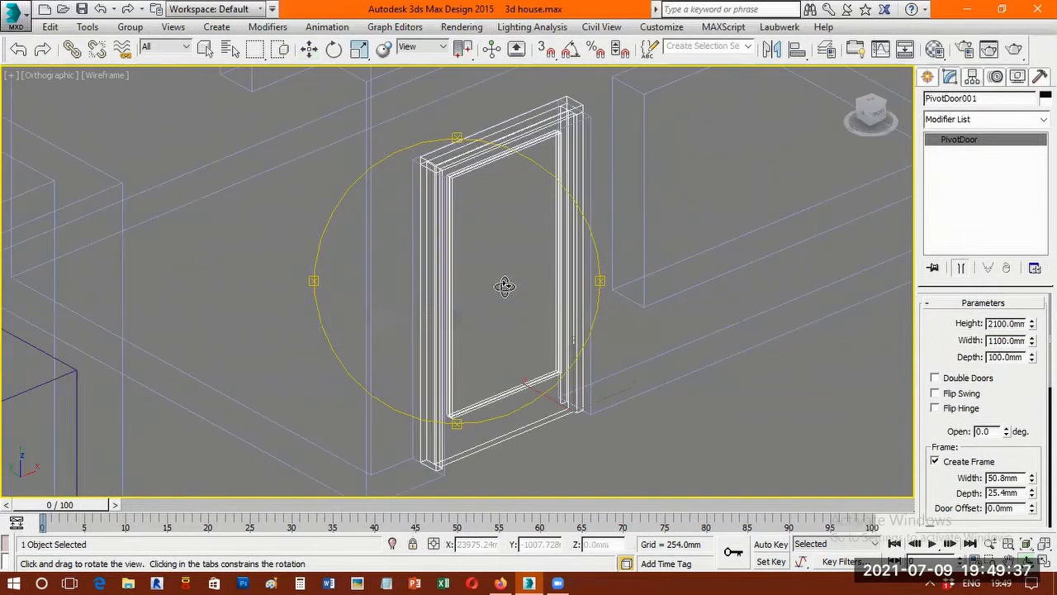
key("F3")
scroll(500, 291, "up", 2)
scroll(499, 291, "down", 1)
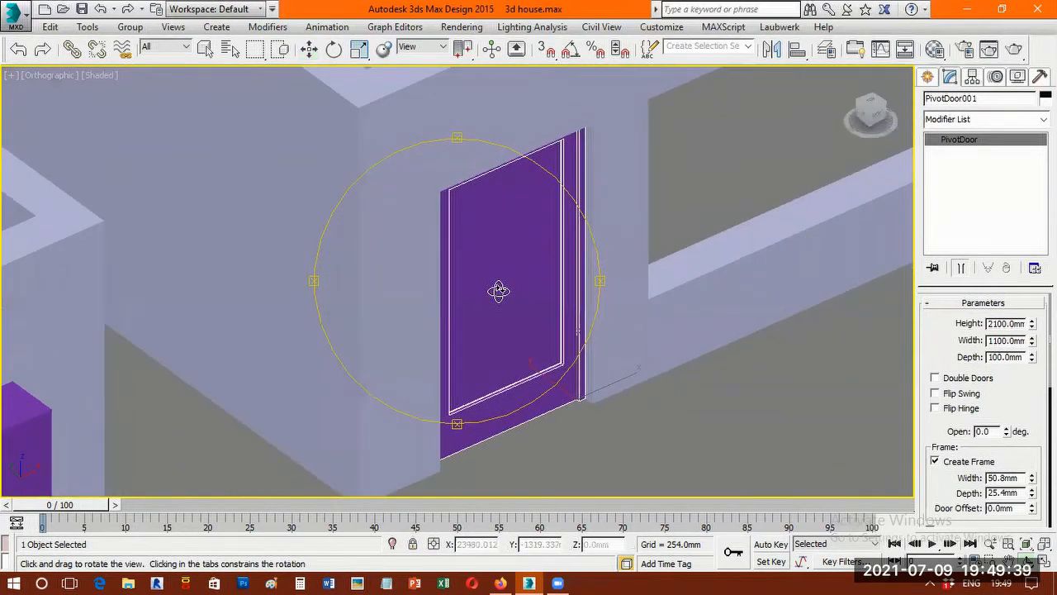
- Swing the pivot door open to 31 degrees
scroll(499, 291, "down", 2)
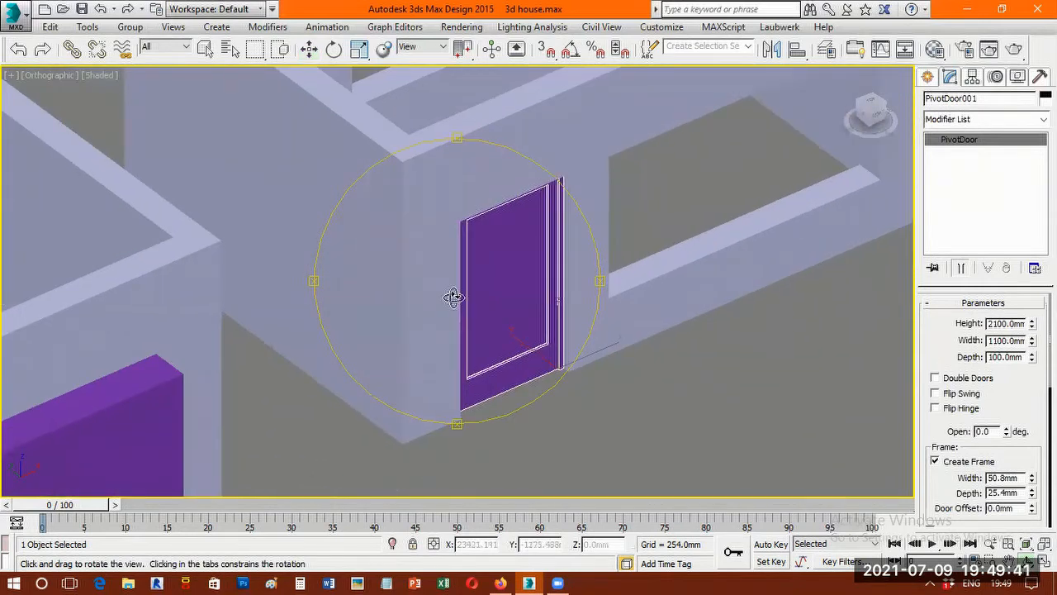
left_click_drag(455, 297, 363, 299)
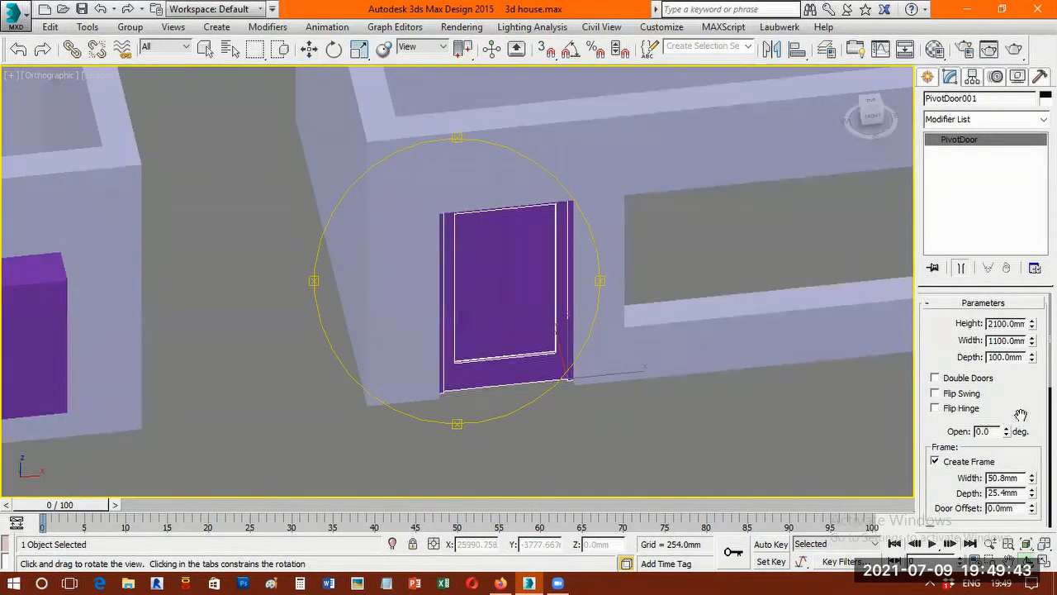
key("w")
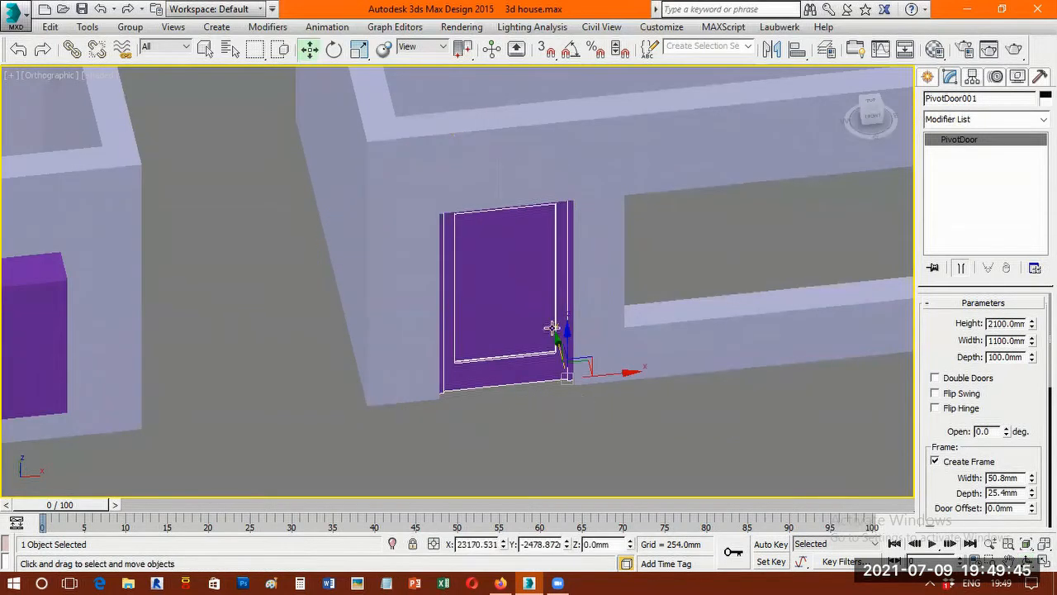
left_click(632, 290)
key("ctrl+z")
left_click_drag(1007, 432, 1009, 388)
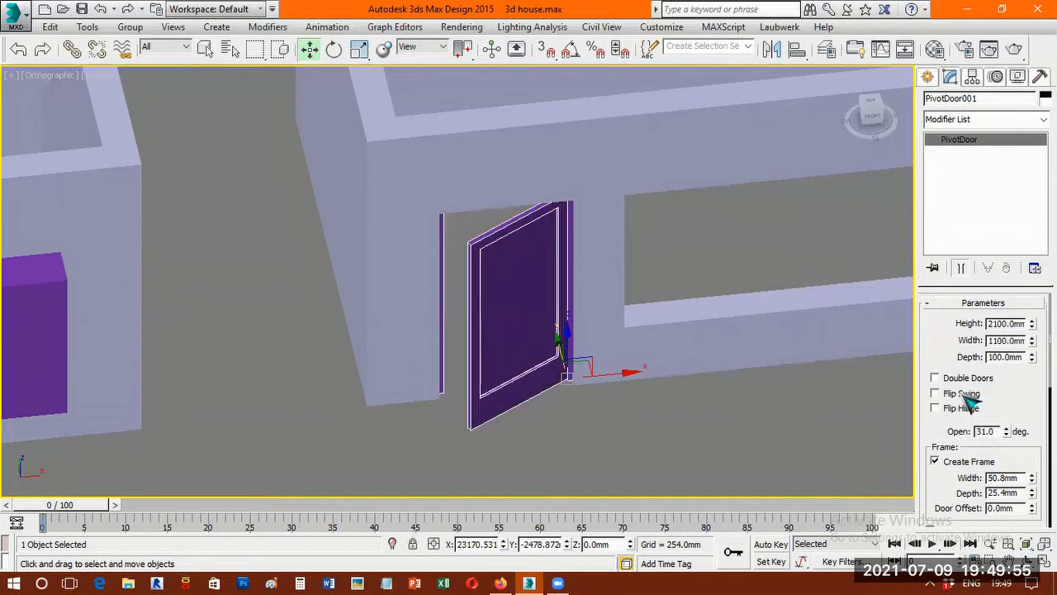
- Flip the pivot door's swing direction and hinge side, and open it to 49.5 degrees
left_click(935, 393)
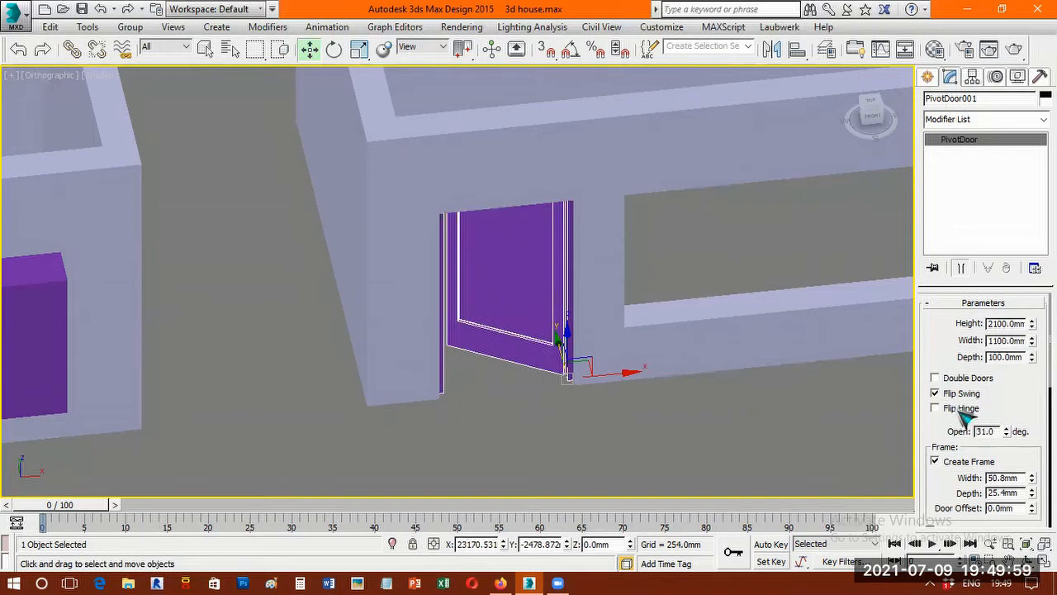
left_click(963, 411)
left_click_drag(1007, 433, 1011, 406)
scroll(629, 172, "up", 2)
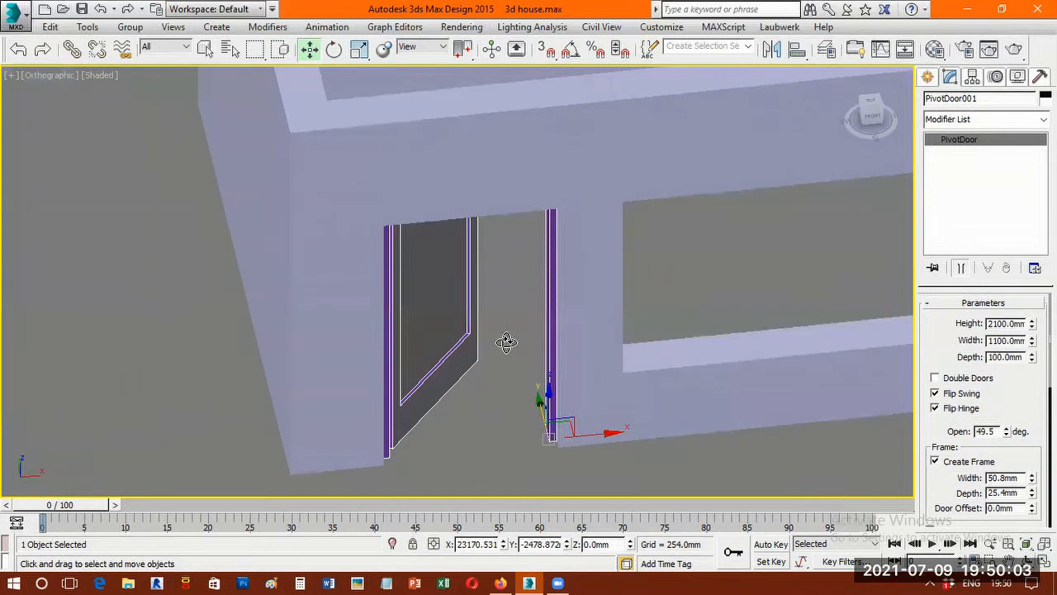
key("ctrl+r")
left_click_drag(438, 219, 436, 210)
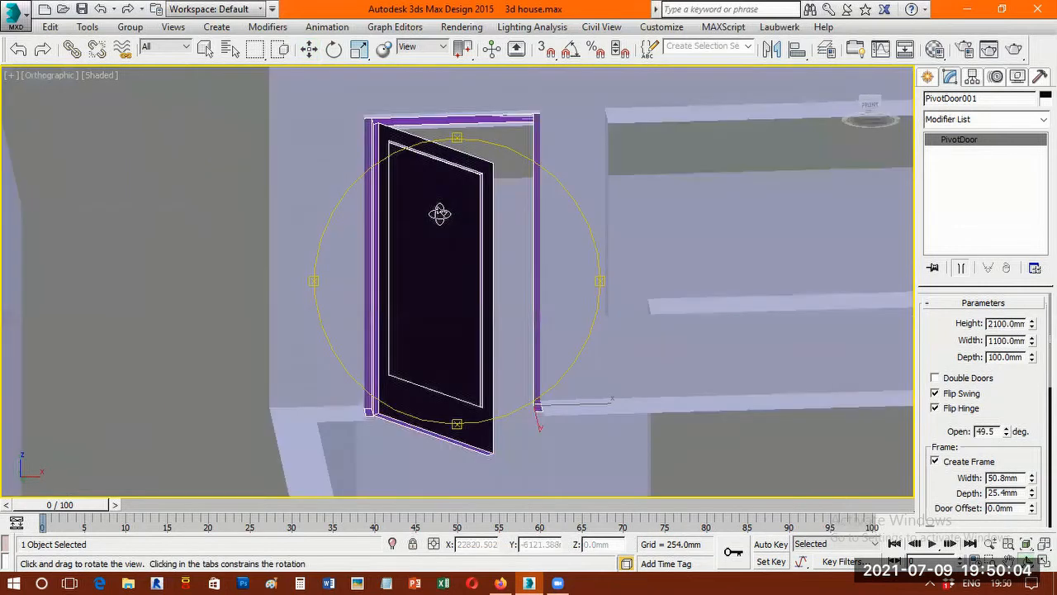
- Try the unflipped hinge and swing settings at different opening angles, leaving the door closed at 0 degrees with only the hinge flipped
left_click(965, 411)
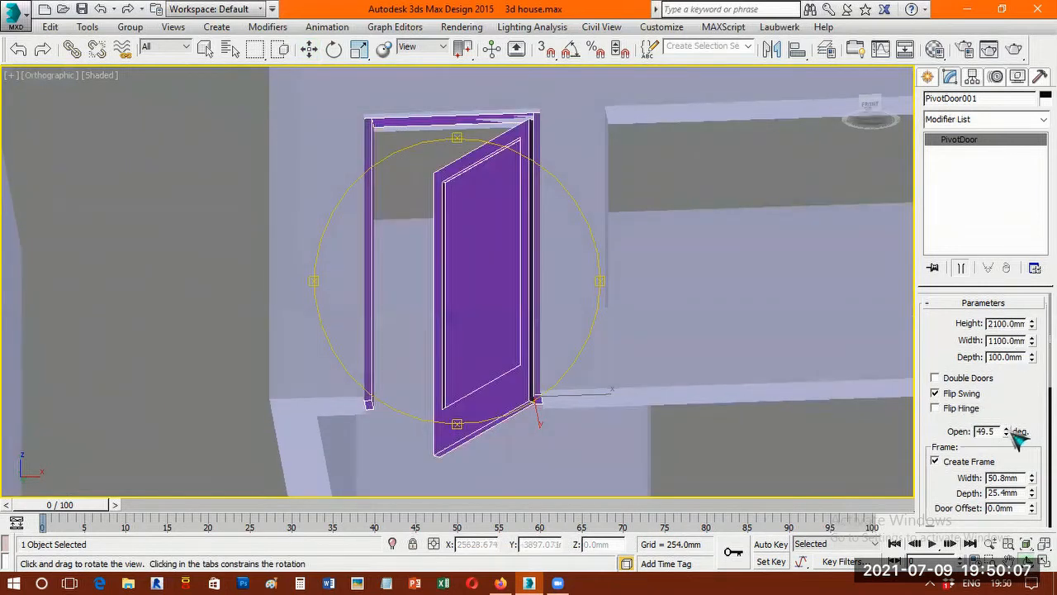
left_click_drag(1003, 467, 1020, 327)
left_click(959, 412)
mouse_move(1022, 432)
left_mouse_down()
mouse_move(1005, 375)
mouse_move(1007, 438)
left_mouse_up()
left_click(962, 395)
left_click_drag(1033, 26, 1039, 489)
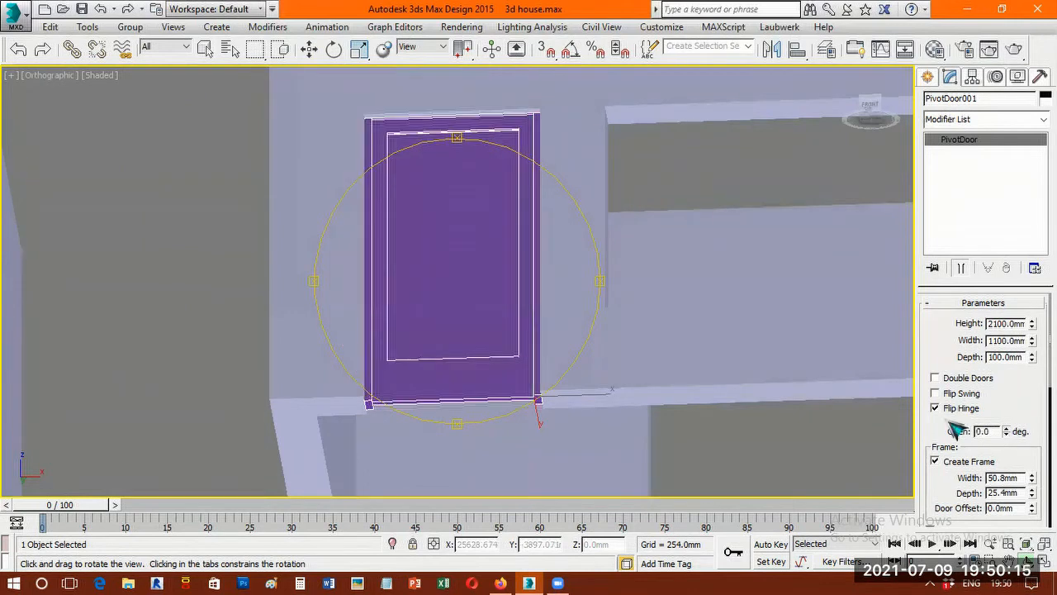
- Flip the door's swing again and open the leaf to 37.5 degrees
left_click_drag(1006, 431, 982, 404)
left_click_drag(432, 317, 425, 328)
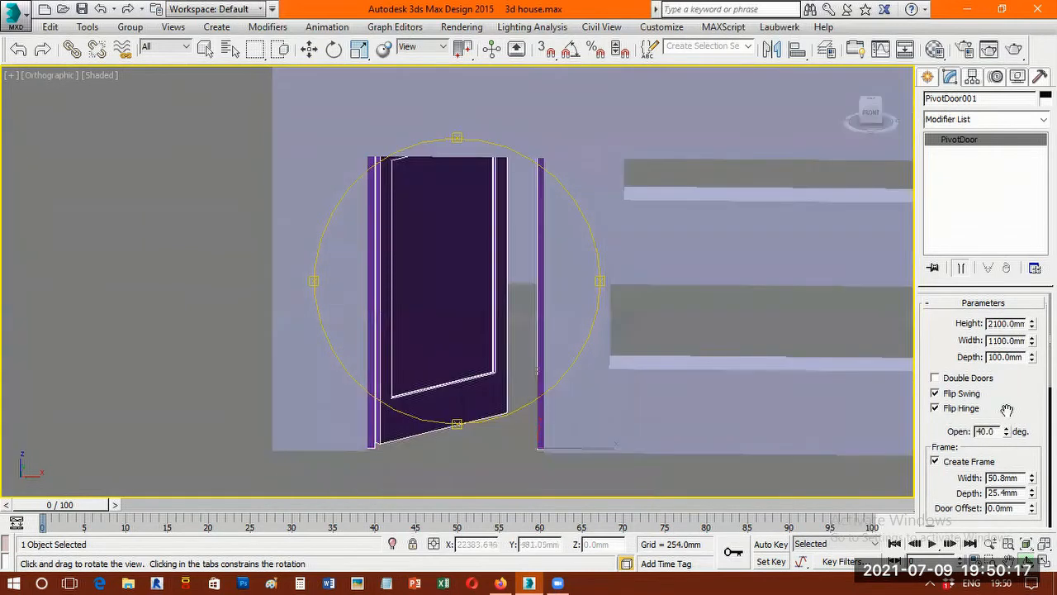
left_click_drag(1006, 431, 1009, 409)
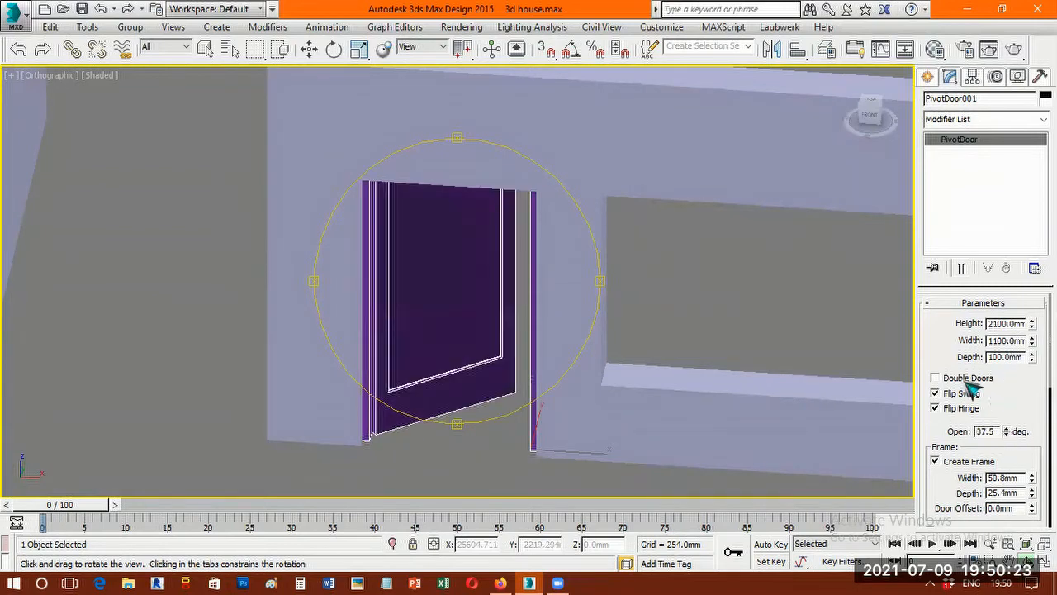
- Try the pivot door as double doors, restore the single leaf with flipped hinge, and close it to 0 degrees
left_click(935, 378)
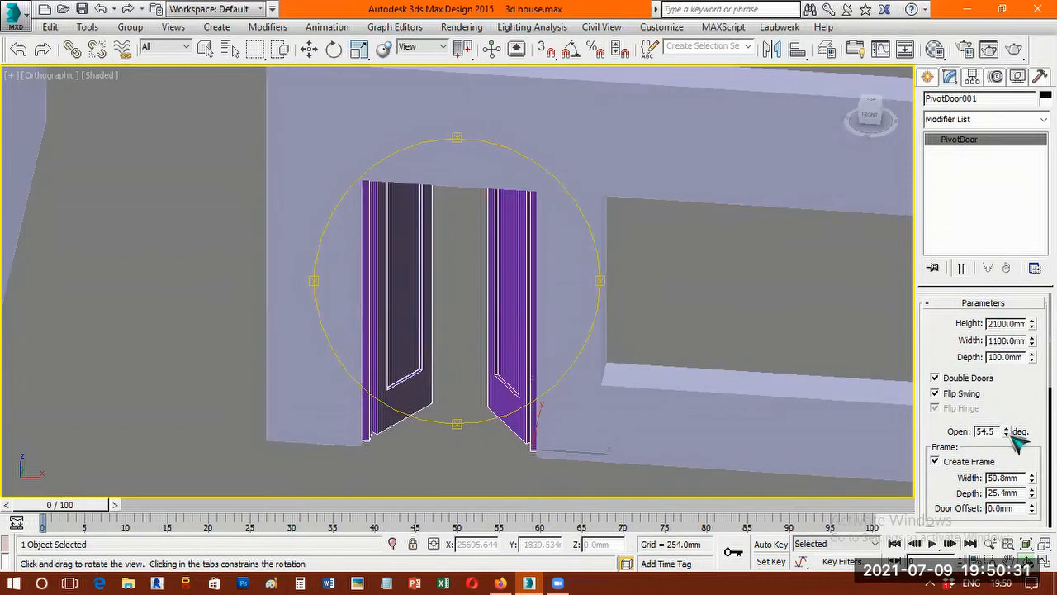
left_click_drag(1008, 418, 1009, 445)
left_click_drag(531, 355, 350, 378)
left_click_drag(569, 372, 576, 335)
left_click_drag(569, 260, 550, 275)
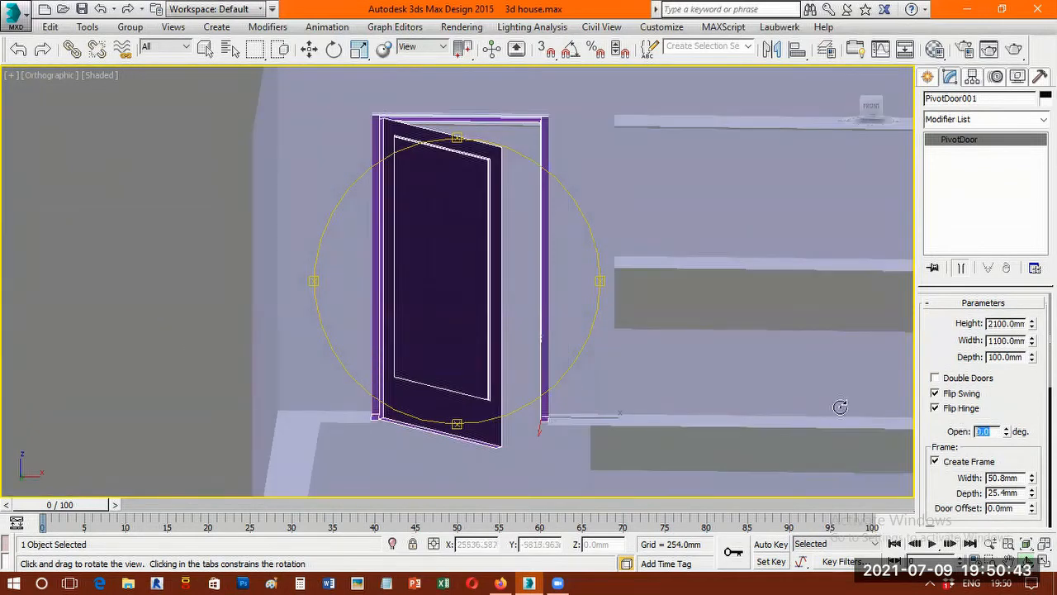
key("w")
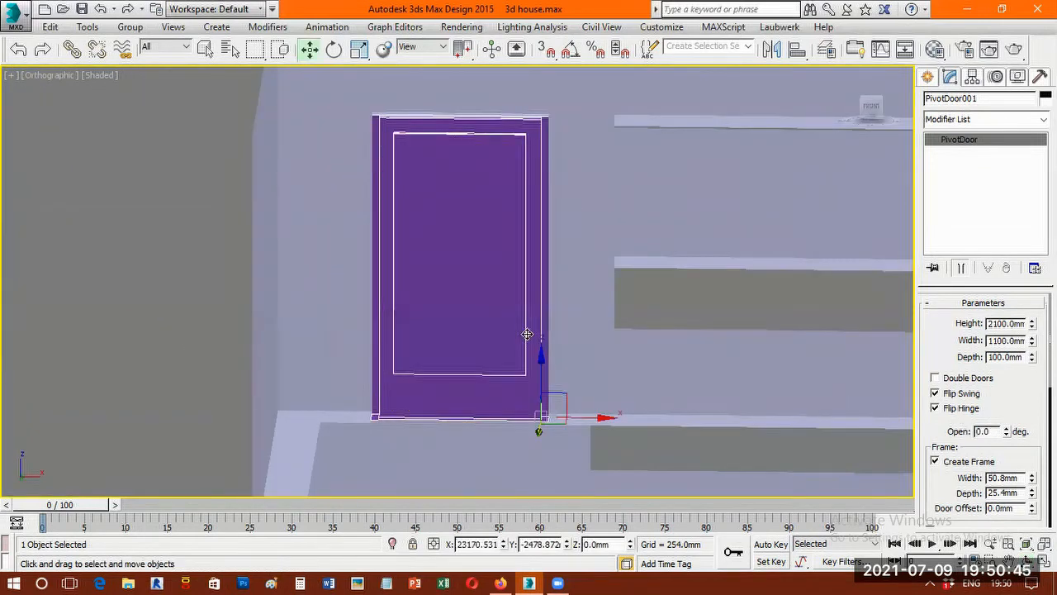
- Show the room with the fitted door in the Top wireframe view and clear the selection
key("t")
scroll(718, 323, "down", 5)
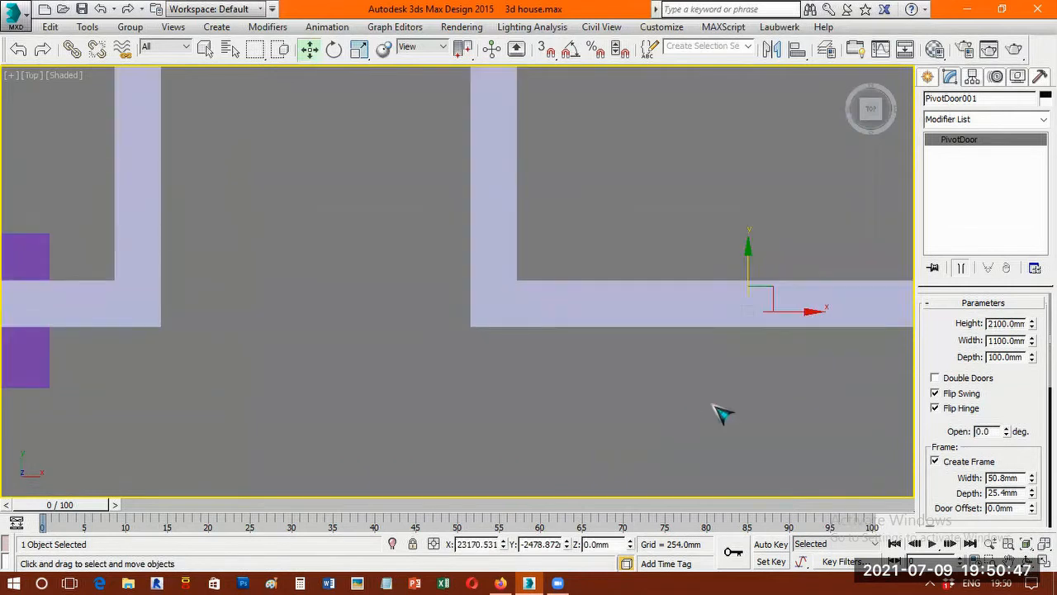
scroll(712, 405, "down", 6)
left_click(1009, 560)
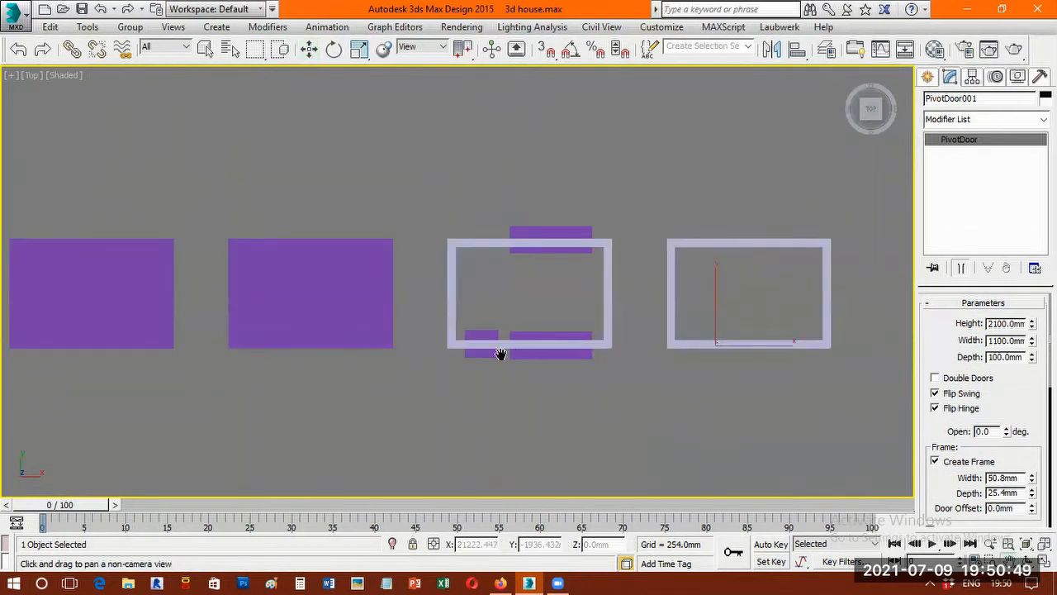
scroll(501, 355, "up", 2)
middle_click_drag(501, 354, 388, 353)
key("F3")
scroll(429, 330, "up", 3)
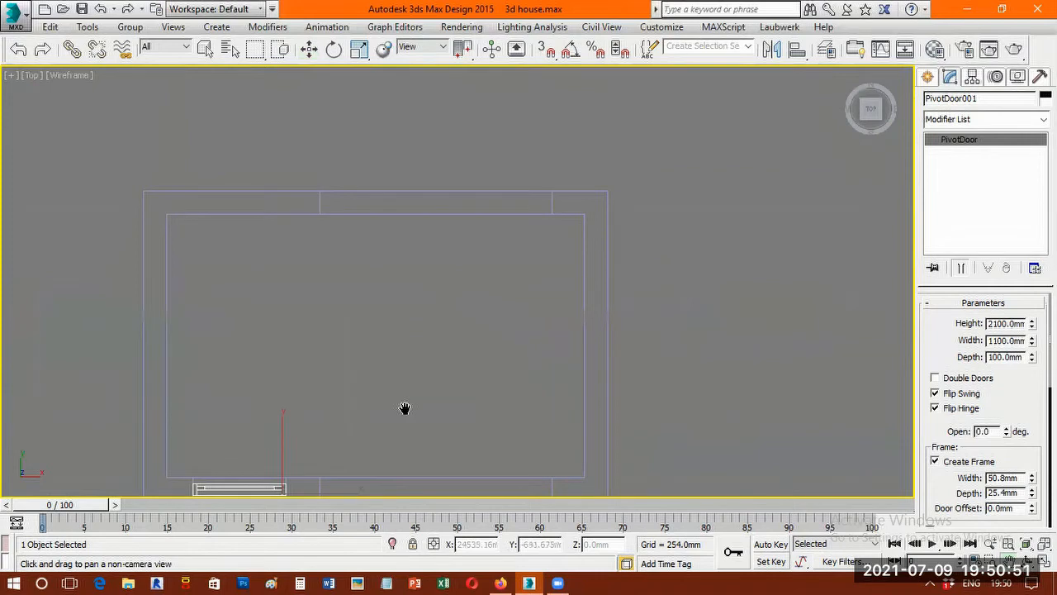
scroll(406, 408, "down", 2)
key("w")
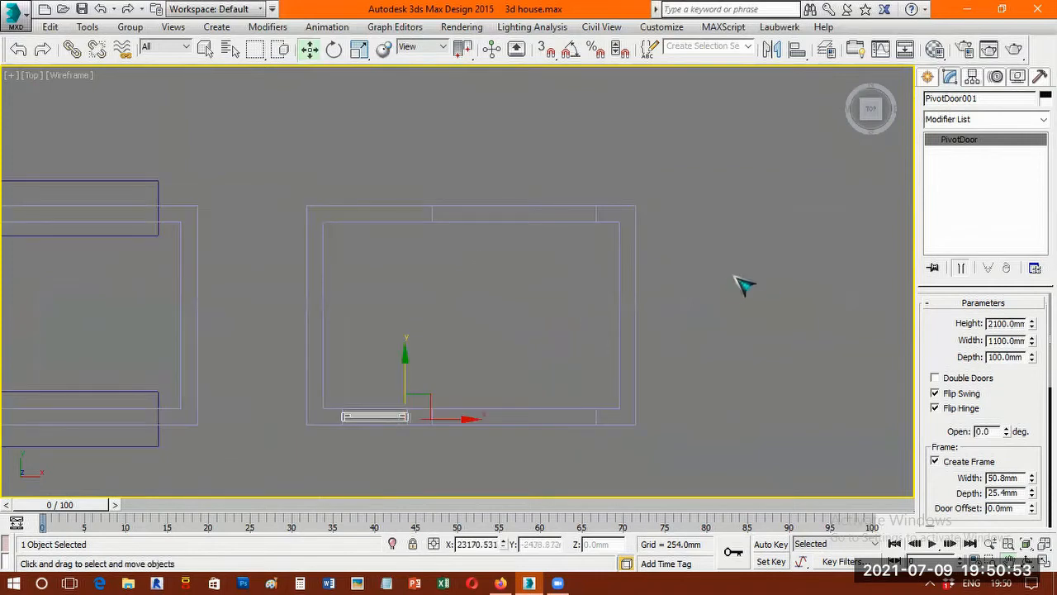
left_click(744, 285)
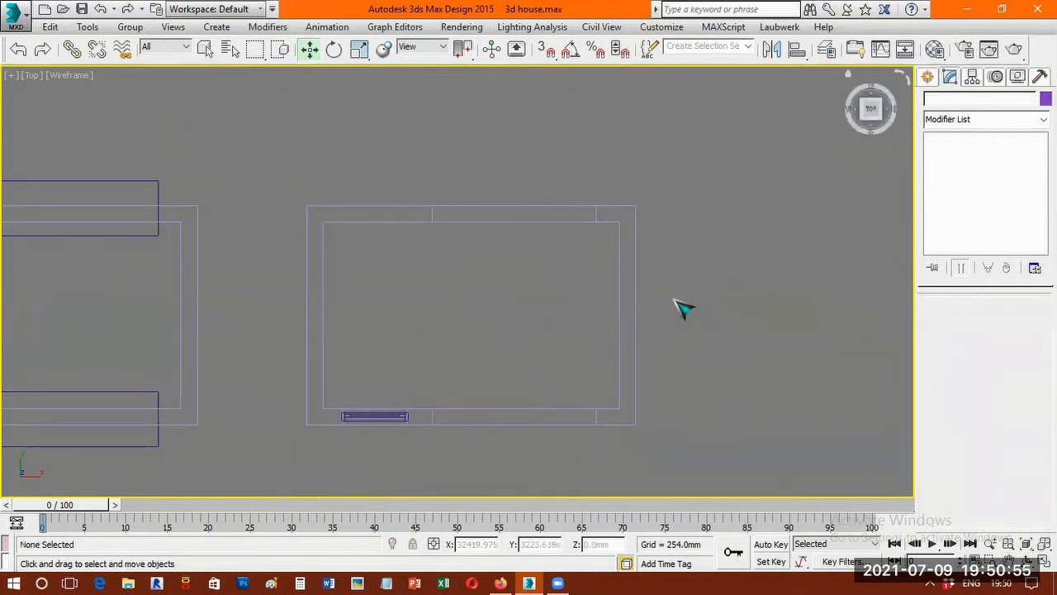
- Create a fixed window about 3025 mm wide, 115 mm deep and 4112 mm high, just outside the front wall's window opening
left_click(930, 78)
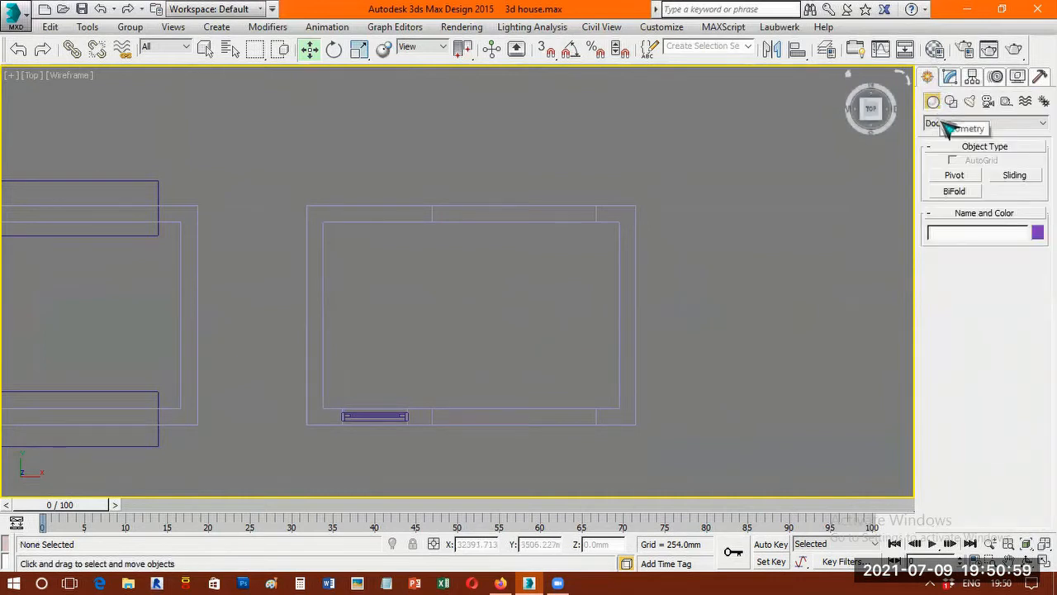
left_click(959, 124)
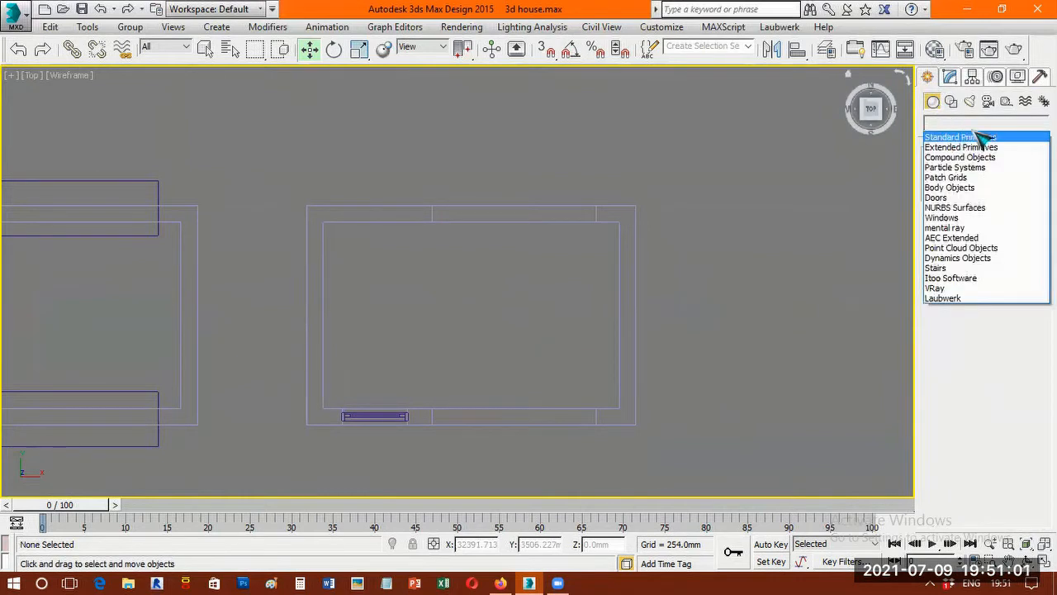
left_click(959, 137)
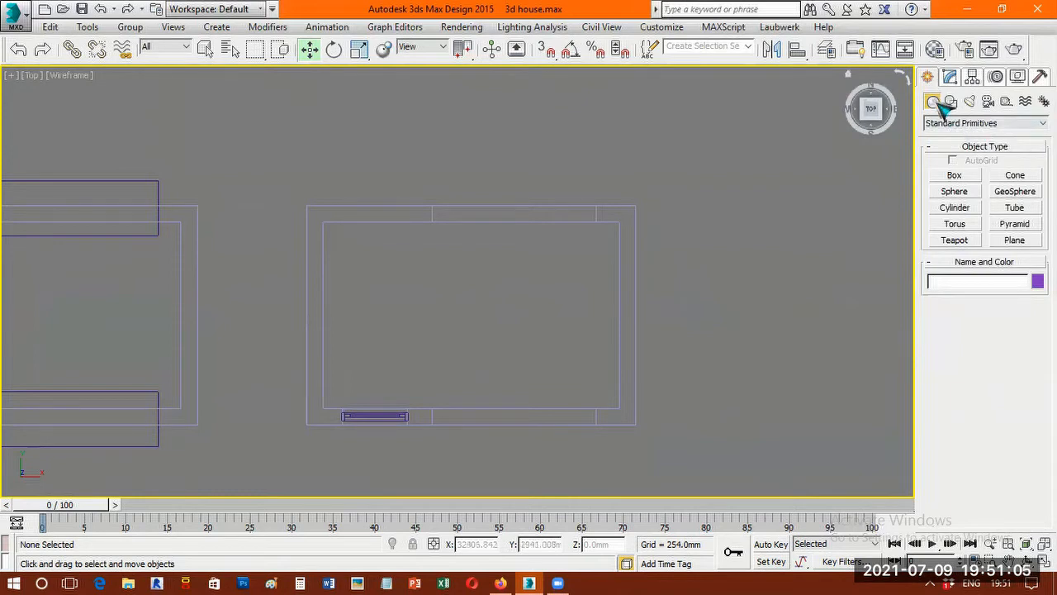
left_click(954, 123)
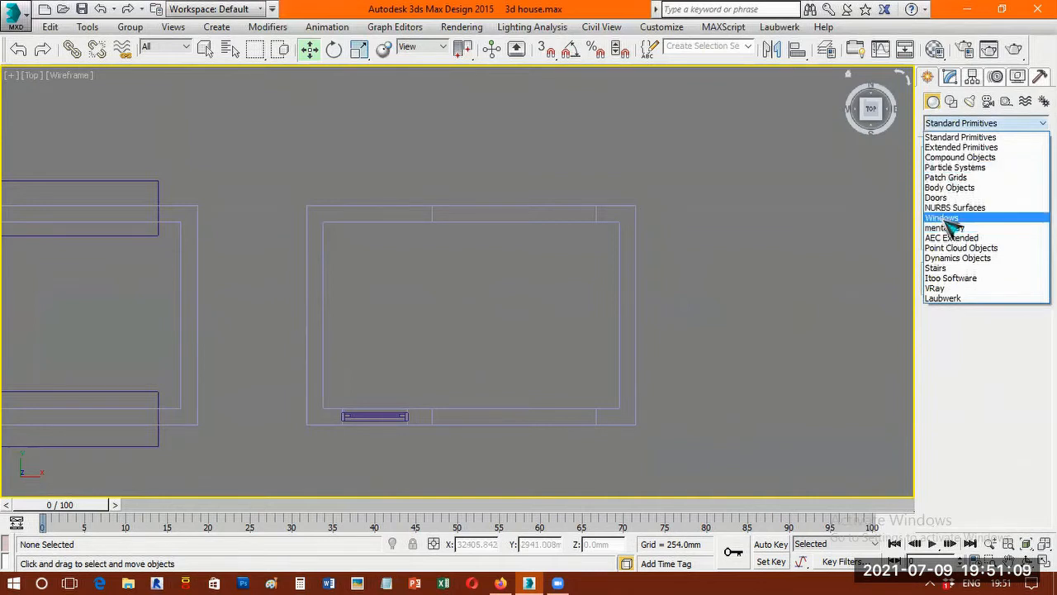
left_click(947, 219)
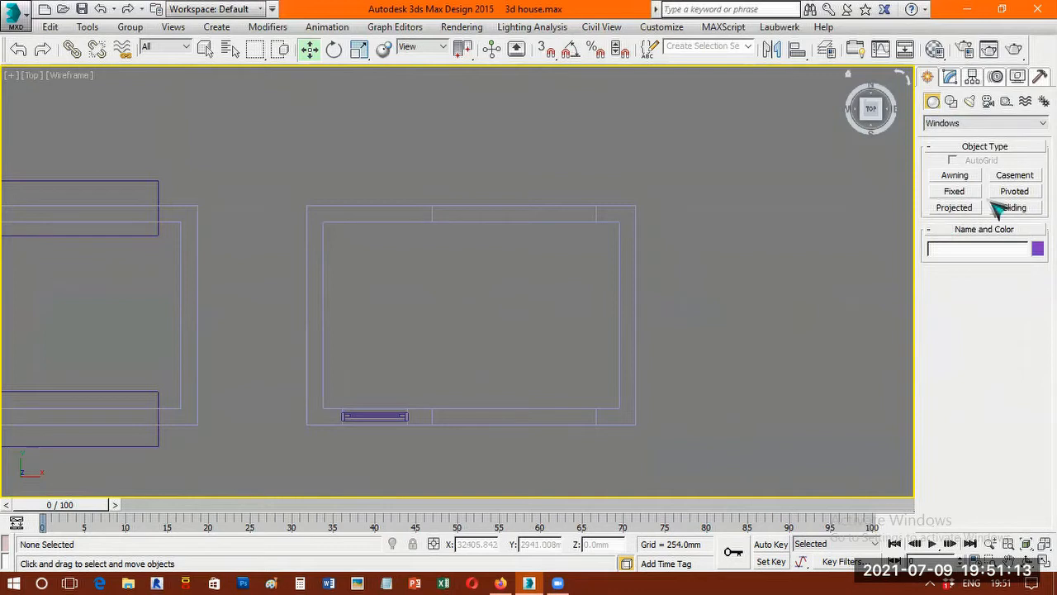
left_click(956, 192)
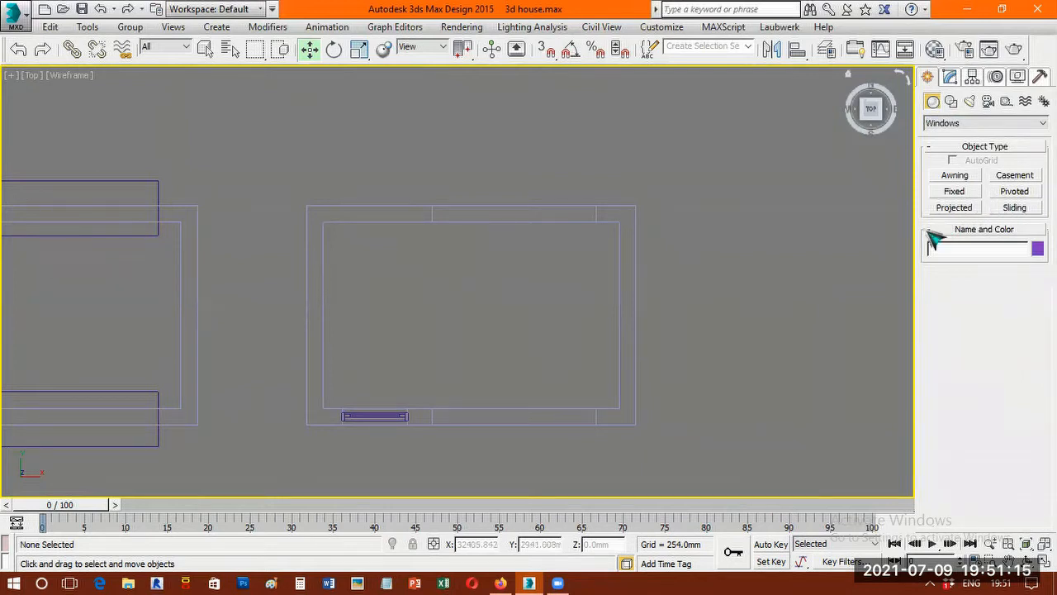
left_click_drag(436, 461, 607, 457)
left_click(608, 458)
left_click(742, 233)
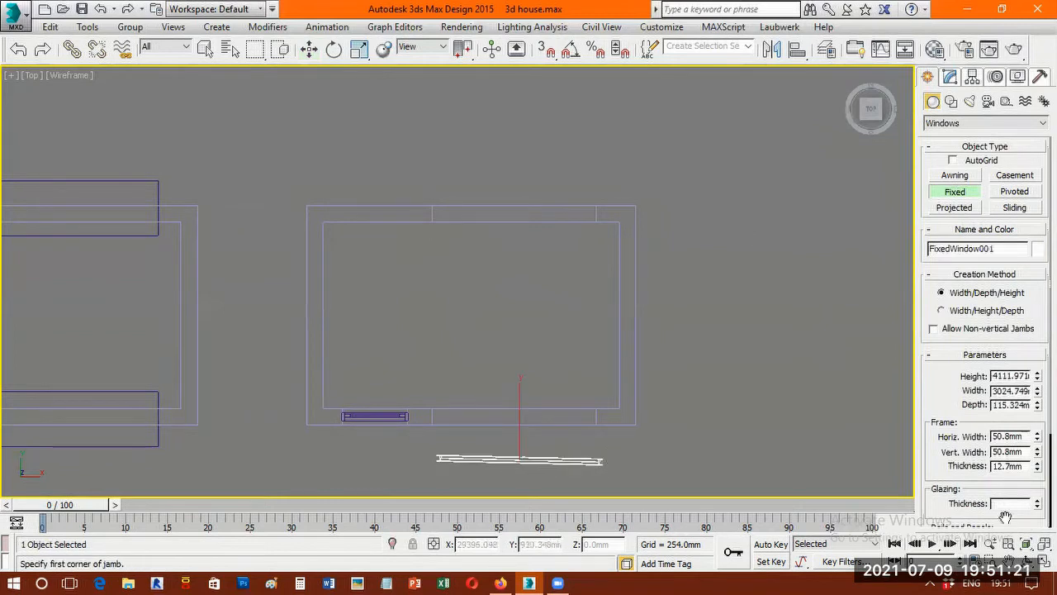
right_click(441, 398)
left_click_drag(481, 273, 477, 319)
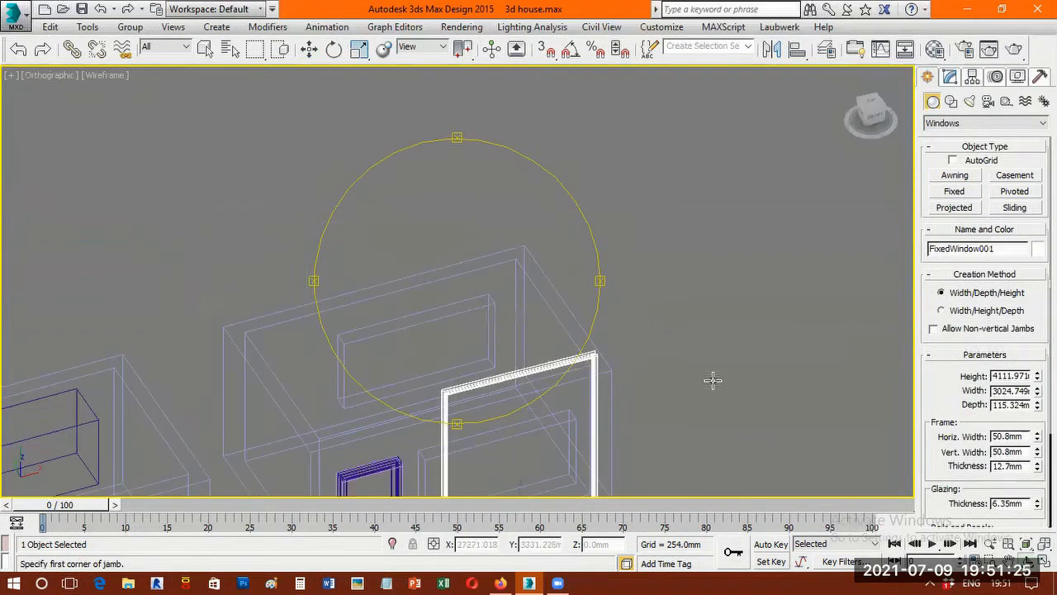
right_click(707, 281)
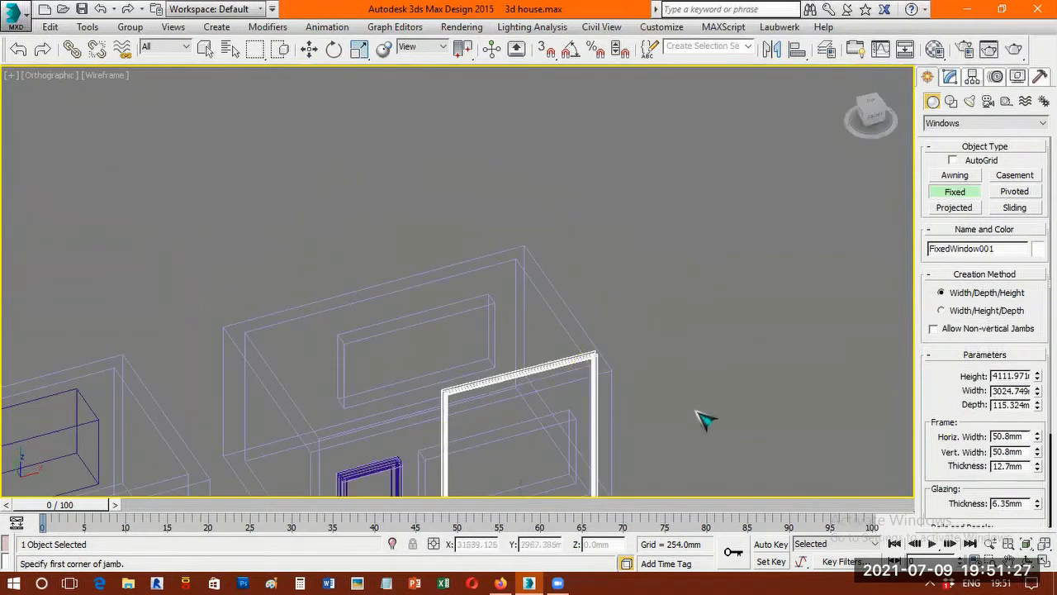
right_click(666, 435)
- Check the dimensions of the cutting box for the front window in the neighbouring room
scroll(627, 450, "down", 2)
left_click(283, 415)
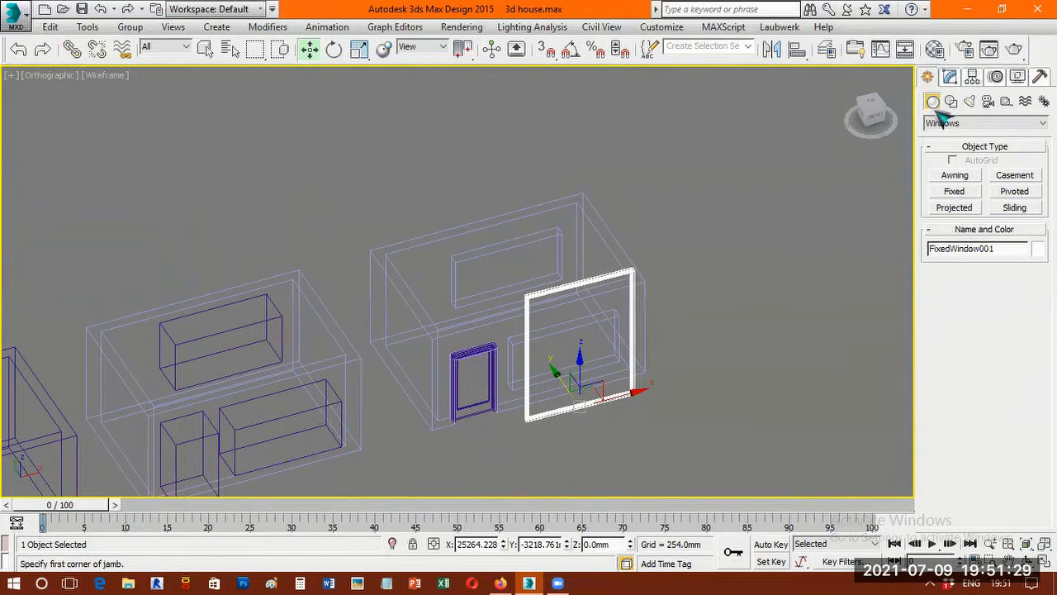
left_click(950, 77)
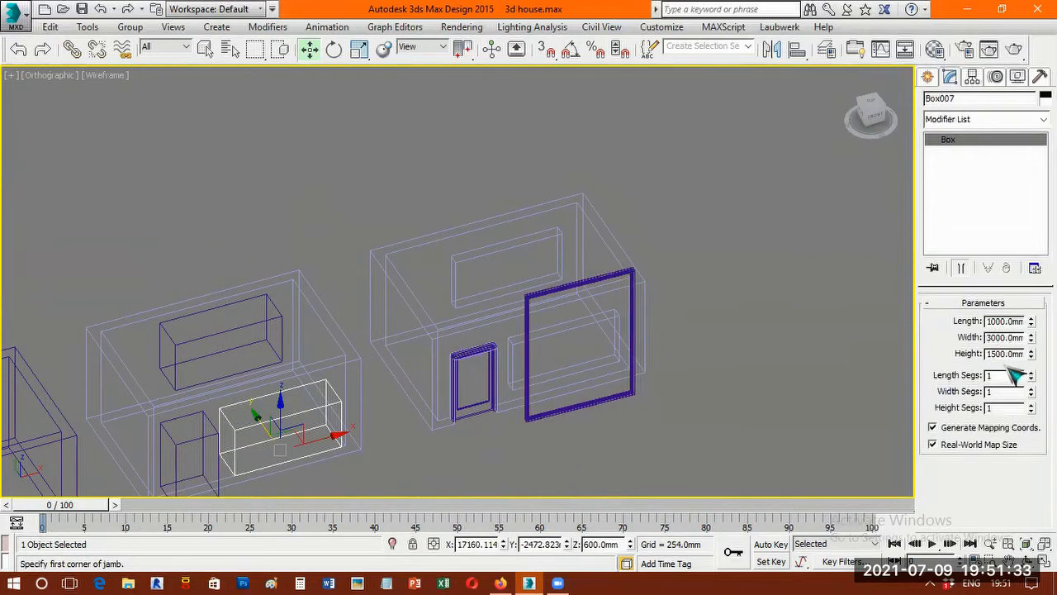
- Set the fixed window's width to 3000 mm, depth to 100 mm and height to 1500 mm
left_click(642, 406)
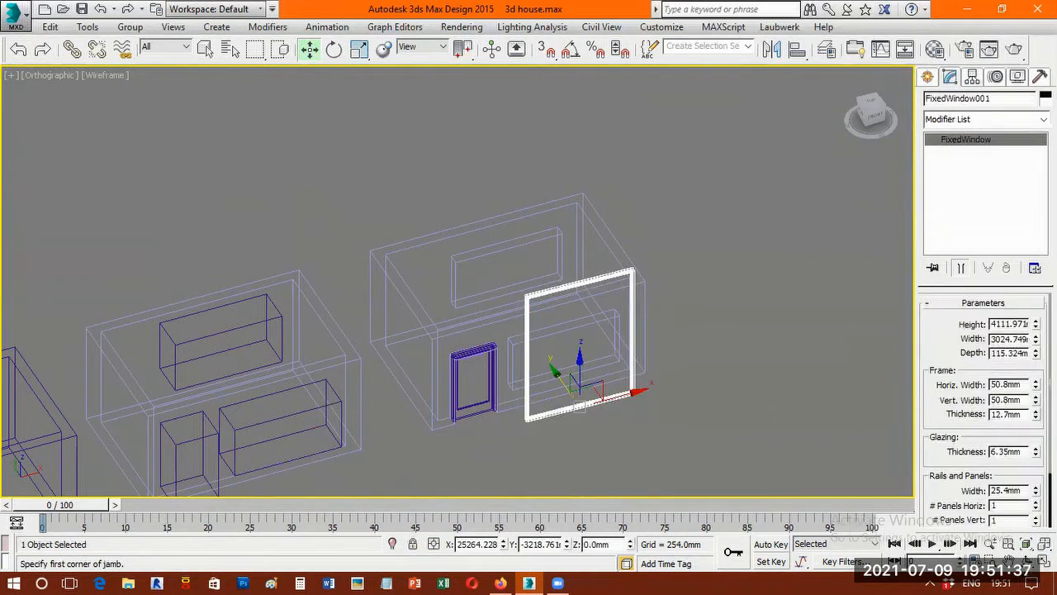
type("000")
key("Return")
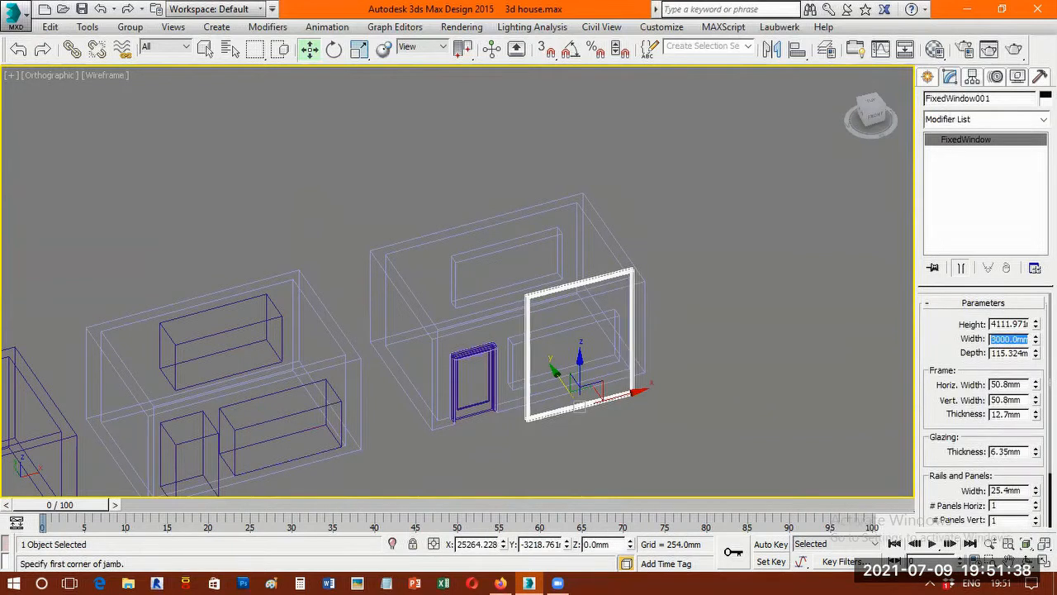
left_click(1016, 353)
type("1000")
key("Return")
left_click(1012, 324)
type("1500")
key("Return")
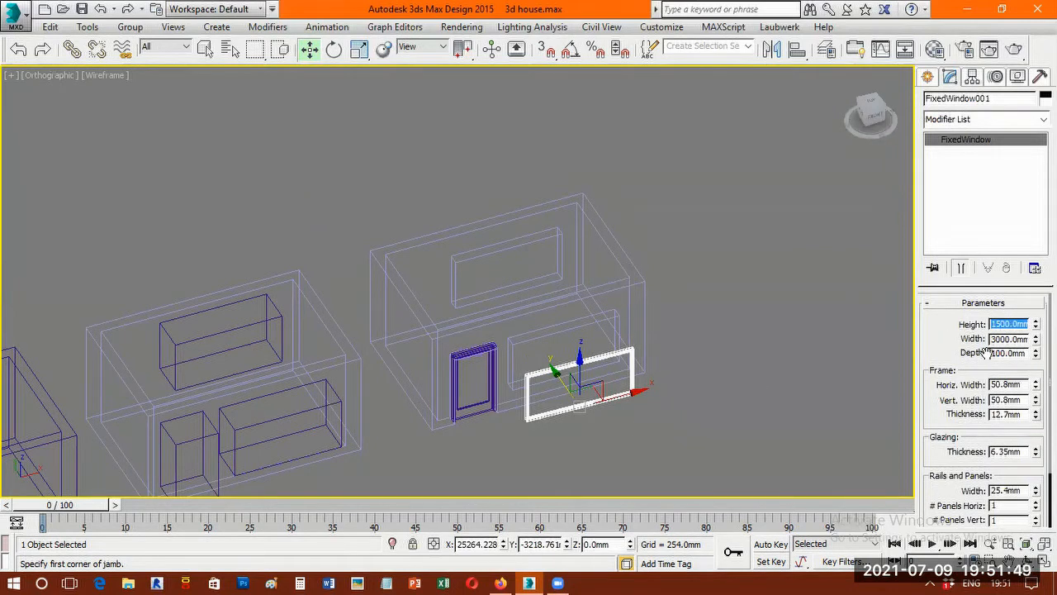
type("1")
- Straighten the fixed window parallel to the front wall by setting its absolute Z rotation to 0 in the Top view
left_click(703, 392)
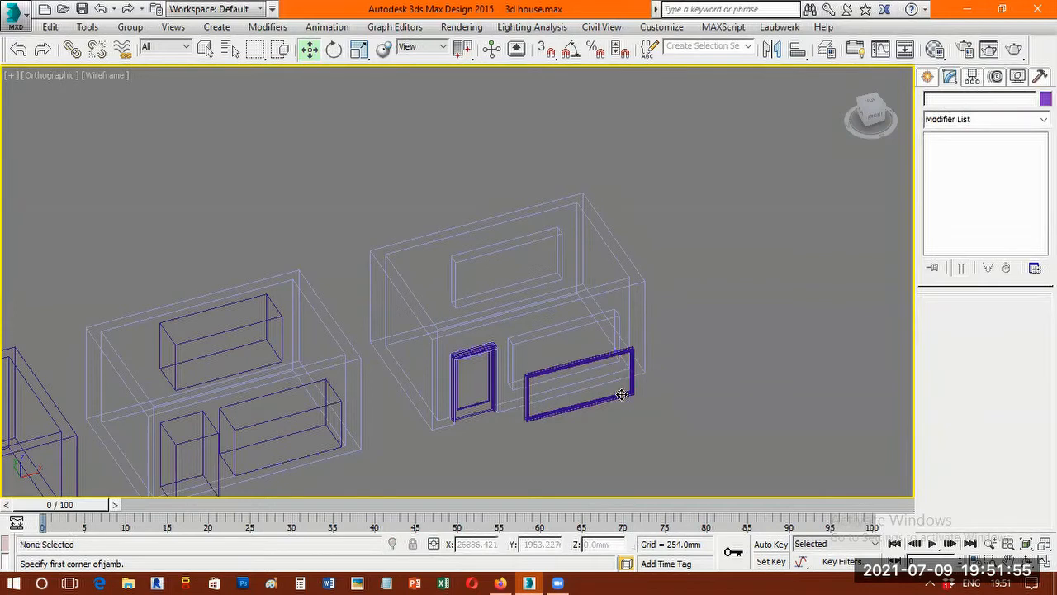
left_click(622, 394)
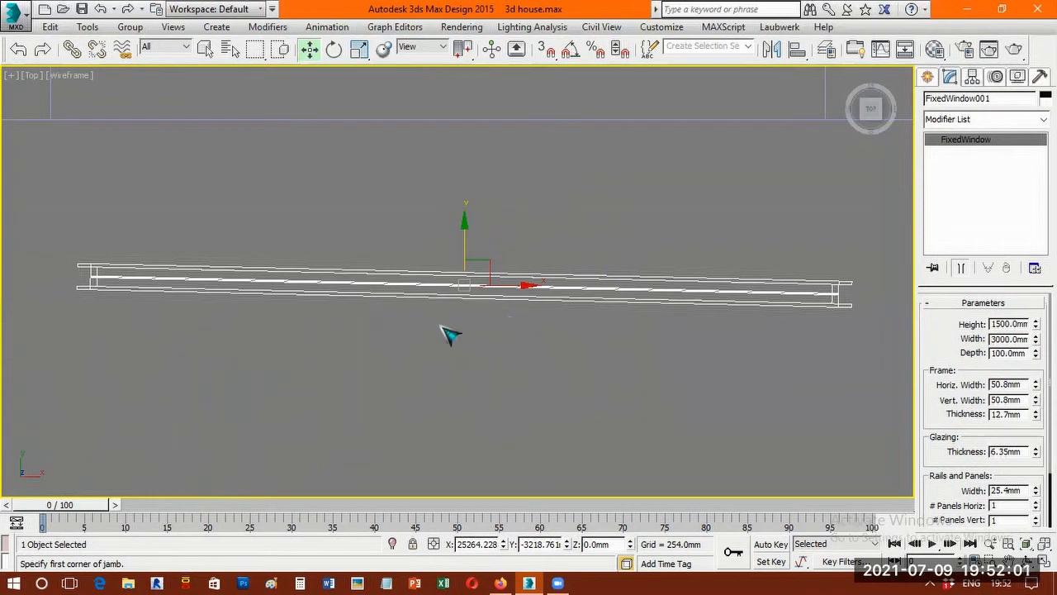
left_click(334, 50)
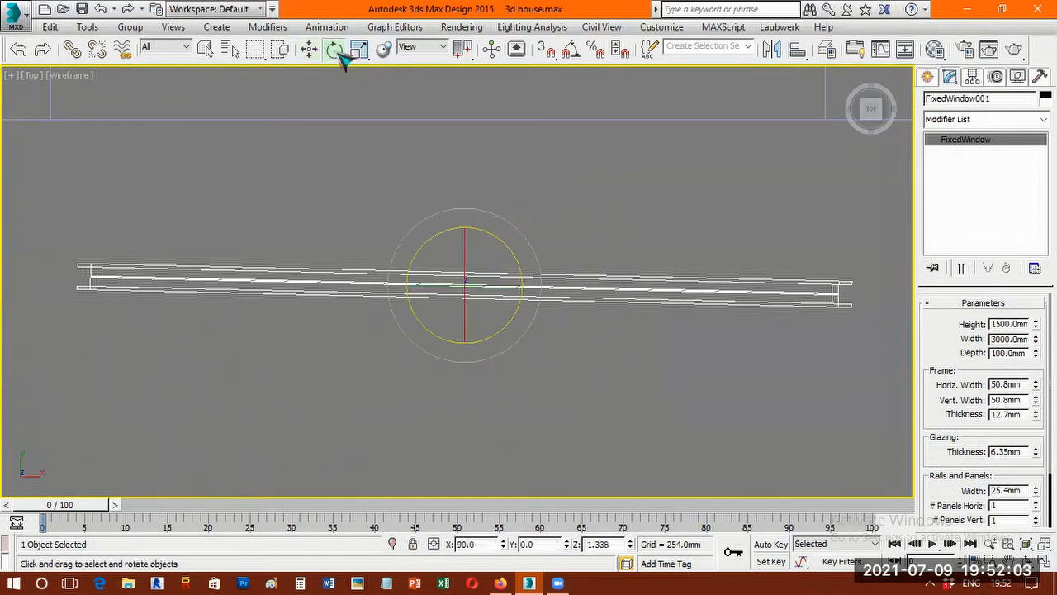
key("F12")
double_click(358, 211)
type("0")
key("Return")
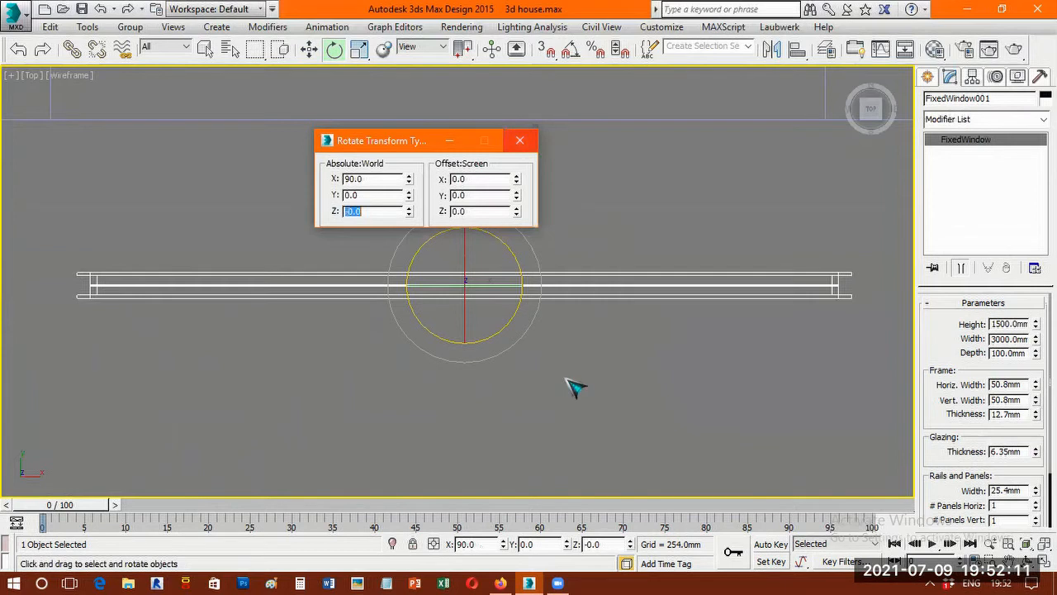
- Raise the fixed window by an exact 600 mm offset in the Front view to match the opening's sill height
key("f")
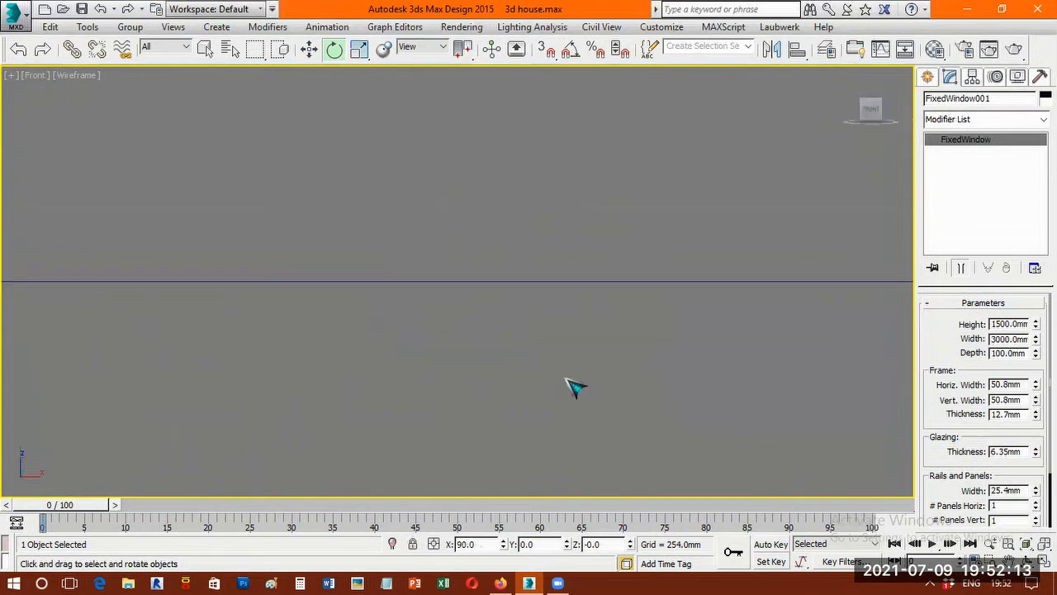
key("z")
scroll(551, 326, "down", 5)
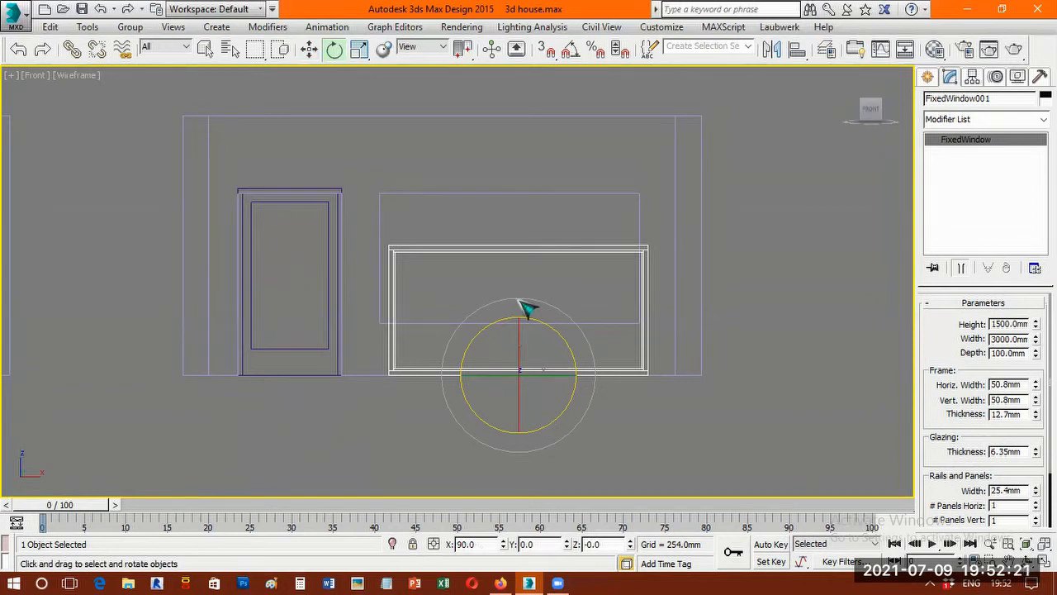
key("z")
scroll(361, 156, "down", 3)
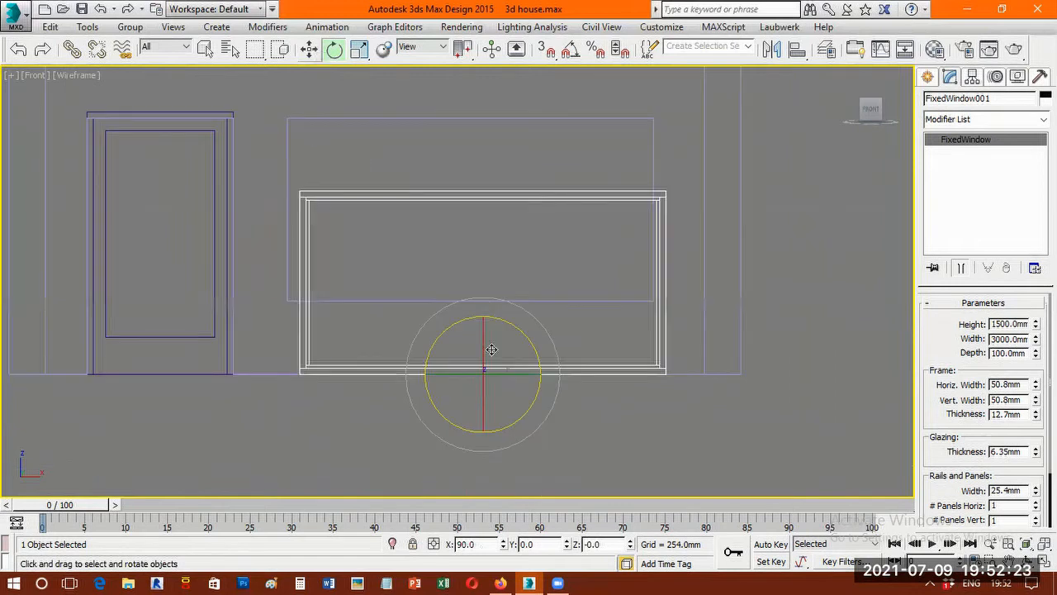
key("w")
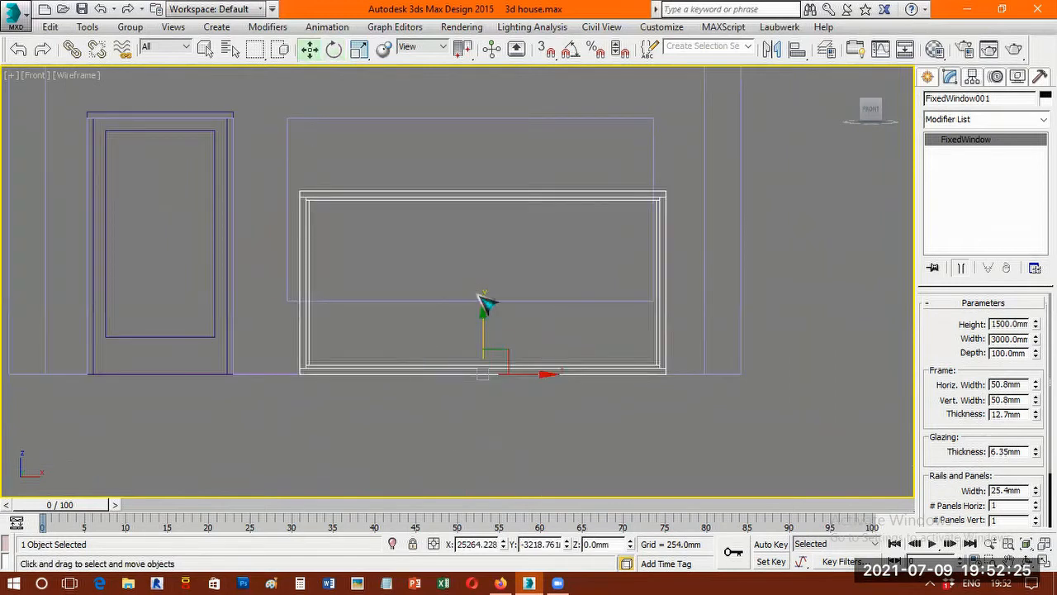
left_click_drag(481, 306, 474, 284)
key("ctrl+z")
key("F12")
key("Tab")
type("6")
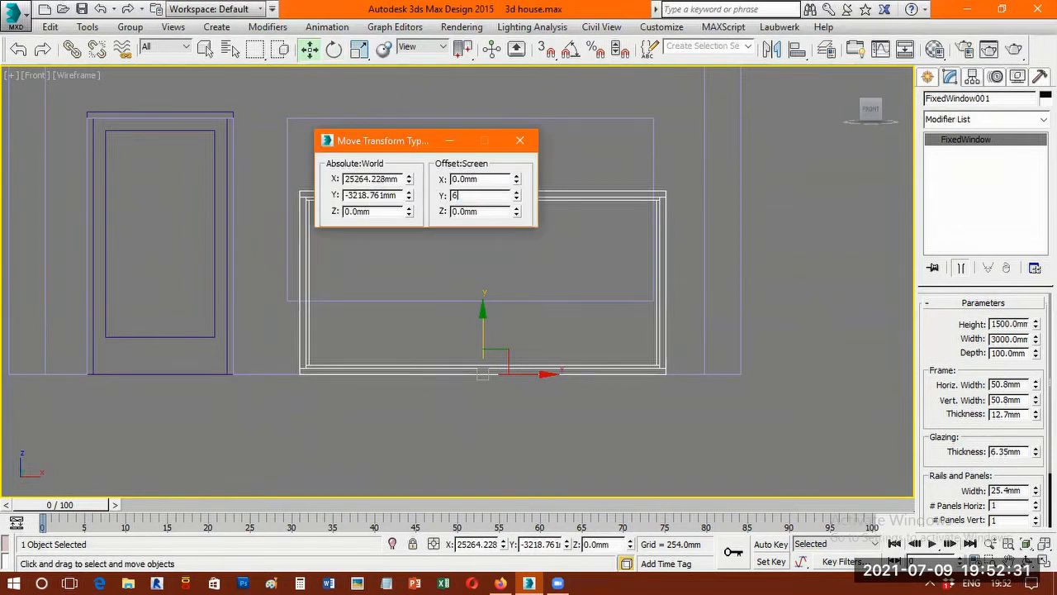
type("00")
key("Return")
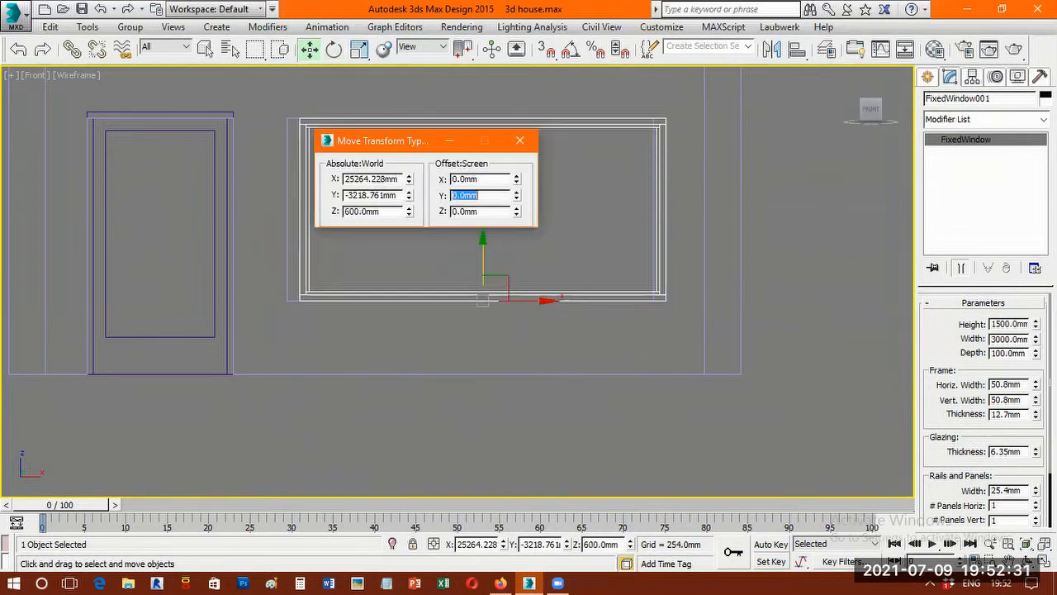
left_click(519, 140)
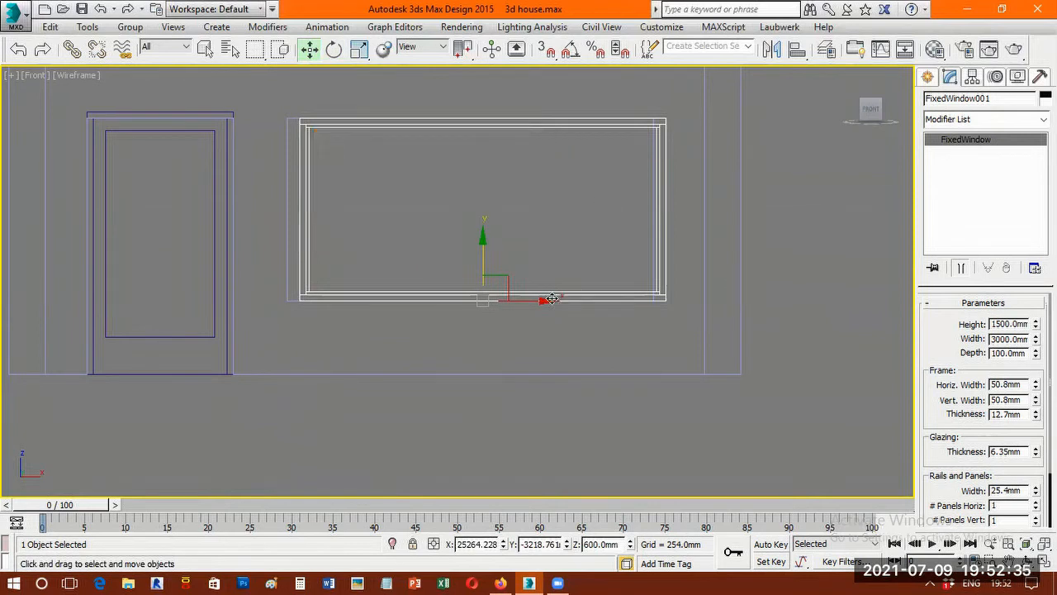
- Slide the fixed window about 82 mm in negative X to line it up with the front opening's sides
left_click_drag(545, 300, 545, 300)
key("ctrl+z")
left_click_drag(533, 303, 530, 303)
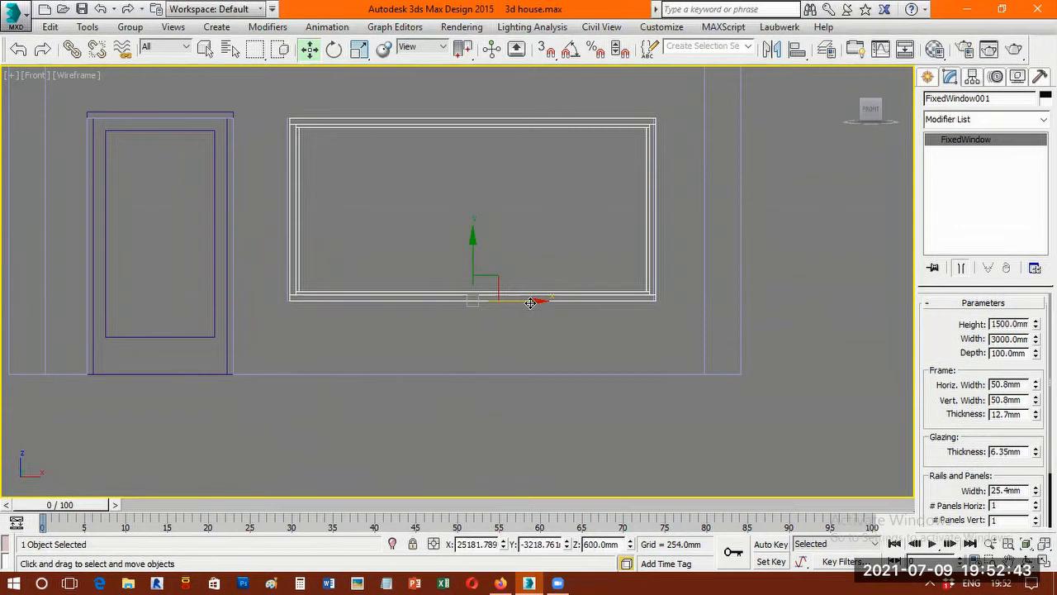
- Move the fixed window about 785 mm in Y into the front wall's thickness and centre it between the opening's sides, using the Top view
key("t")
scroll(550, 340, "down", 1)
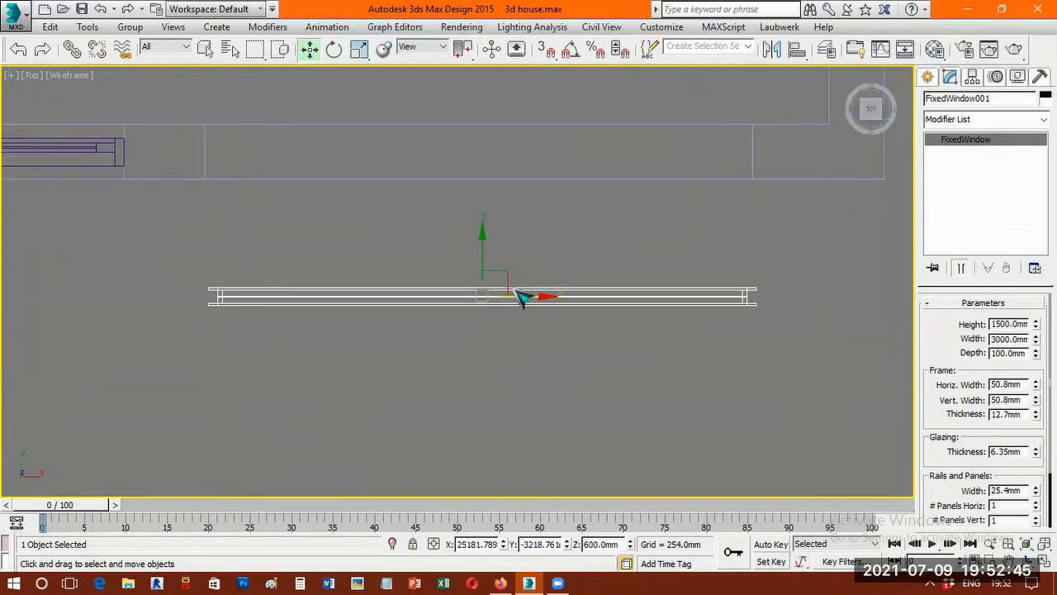
scroll(547, 277, "down", 1)
scroll(538, 318, "up", 1)
left_click_drag(537, 293, 546, 190)
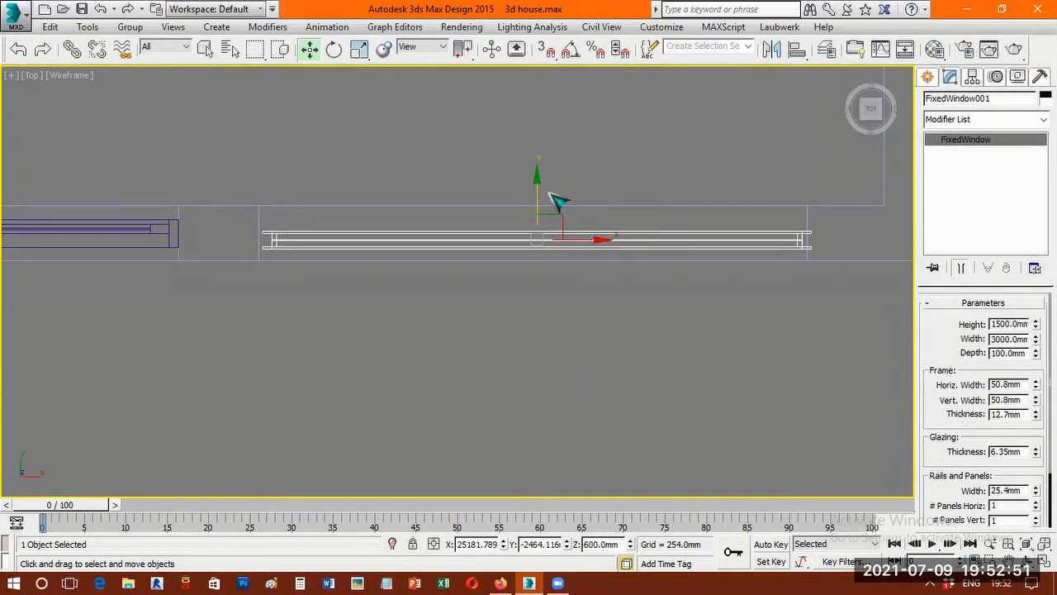
key("z")
left_click_drag(499, 282, 497, 282)
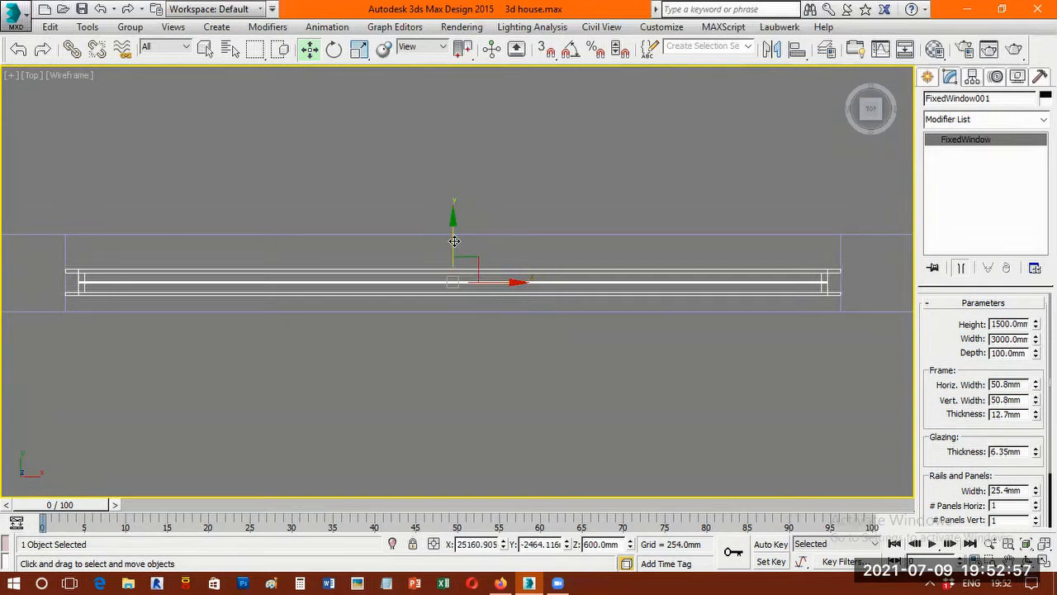
left_click_drag(454, 241, 454, 240)
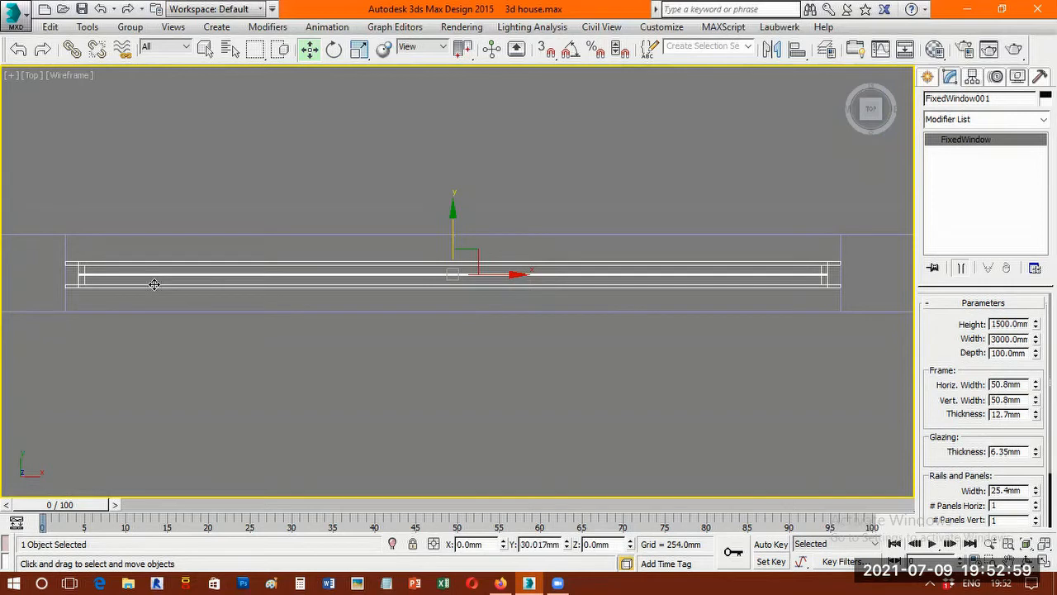
- Widen the fixed window to about 3091 mm and shift it about 102 mm outward to the front wall's outer face
left_click_drag(1035, 338, 1036, 331)
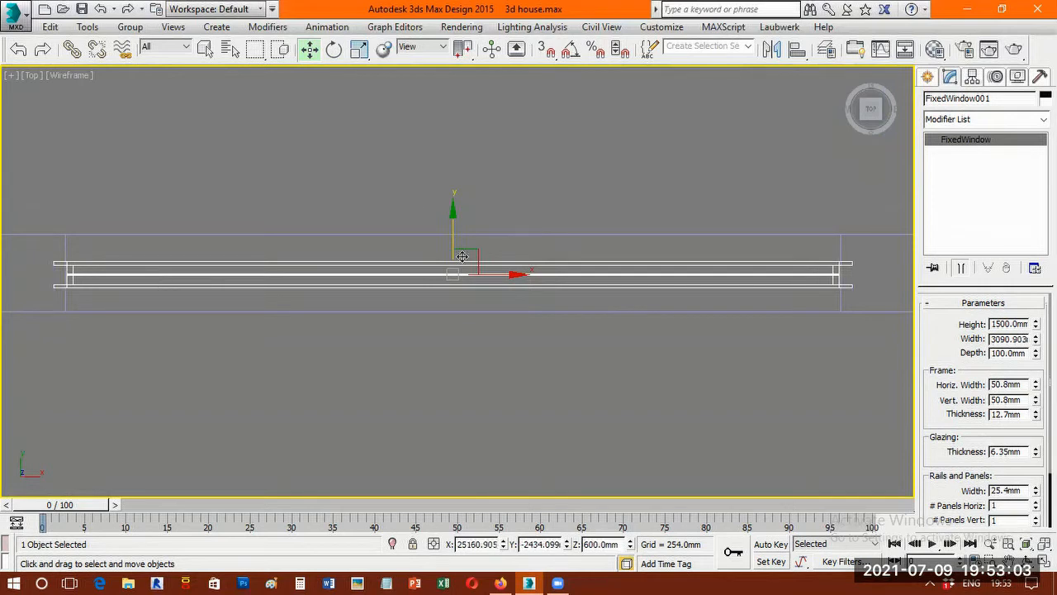
mouse_move(455, 232)
left_mouse_down()
mouse_move(456, 264)
mouse_move(458, 227)
left_mouse_up()
left_click_drag(460, 262, 459, 257)
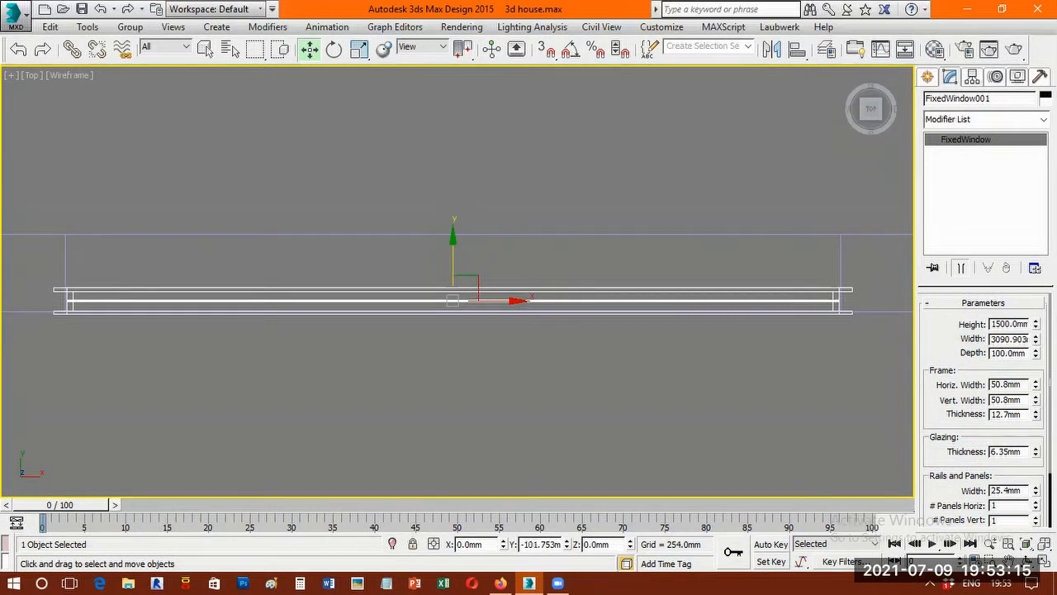
key("z")
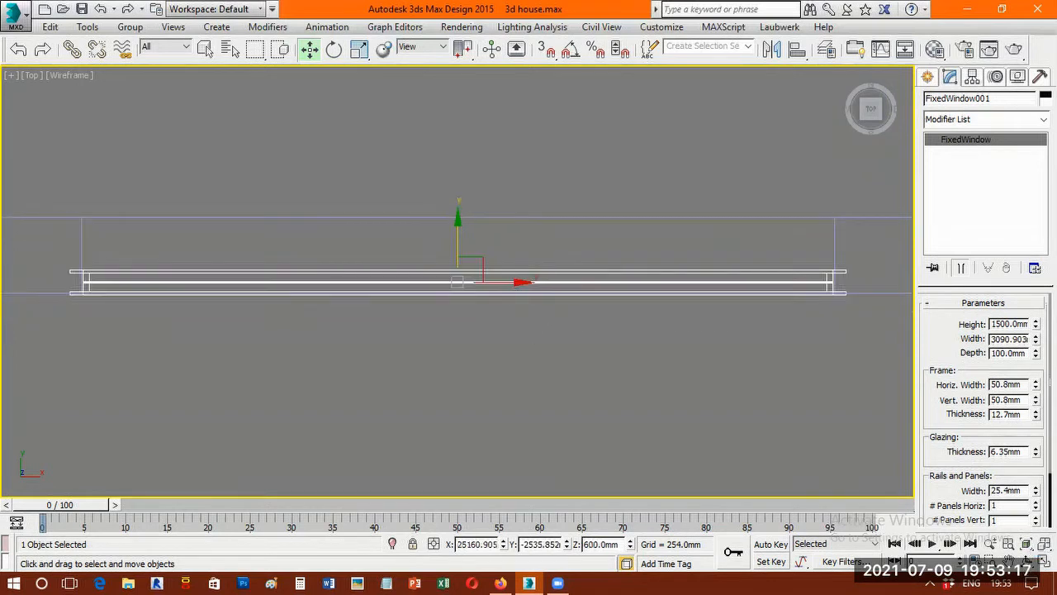
- Examine the fit of the window in the front wall in a shaded orthographic view
scroll(520, 358, "down", 3)
middle_click_drag(438, 255, 413, 266, "alt")
key("F3")
mouse_move(436, 224)
middle_mouse_down("alt")
mouse_move(410, 233)
mouse_move(465, 198)
middle_mouse_up("alt")
middle_click_drag(466, 159, 465, 189, "alt")
mouse_move(462, 254)
middle_mouse_down("alt")
mouse_move(456, 264)
mouse_move(462, 256)
middle_mouse_up("alt")
scroll(457, 264, "down", 5)
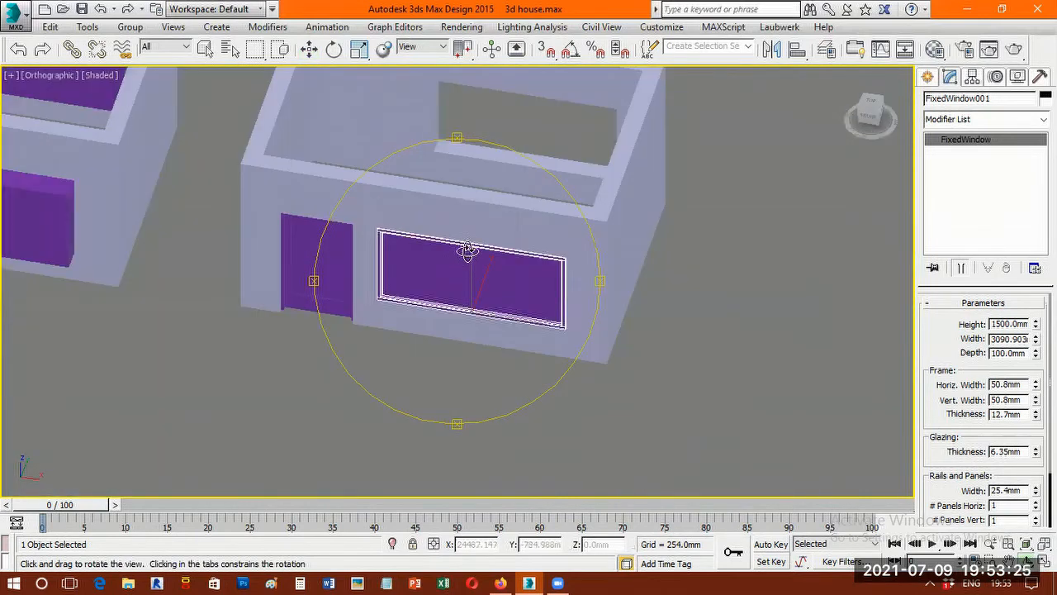
- Copy the front fixed window and move the copy about 3924 mm in Y into the back wall's opening, using the Top wireframe view
key("t")
key("z")
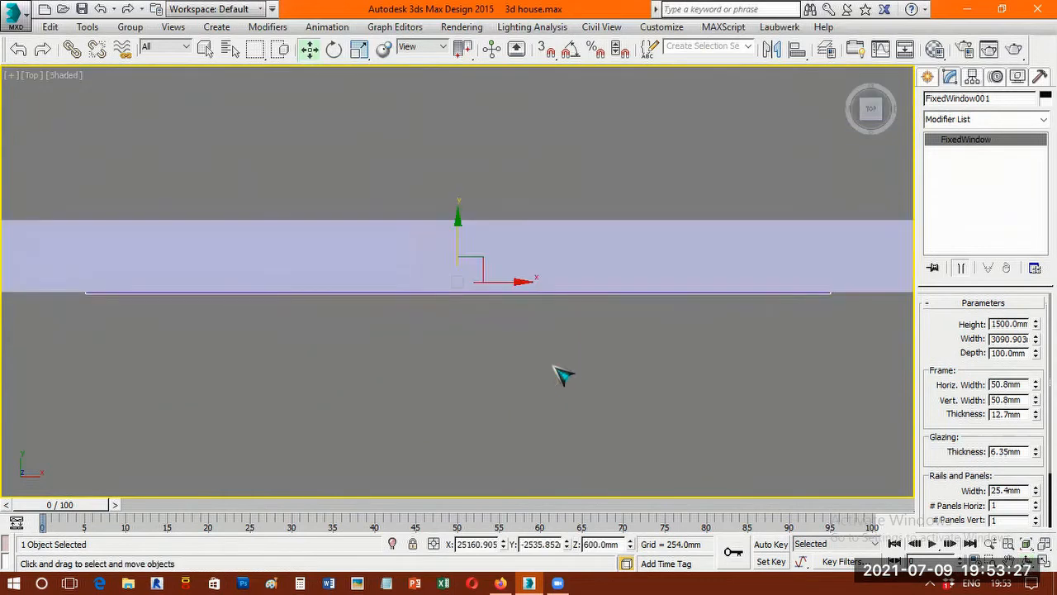
key("F3")
scroll(547, 351, "down", 5)
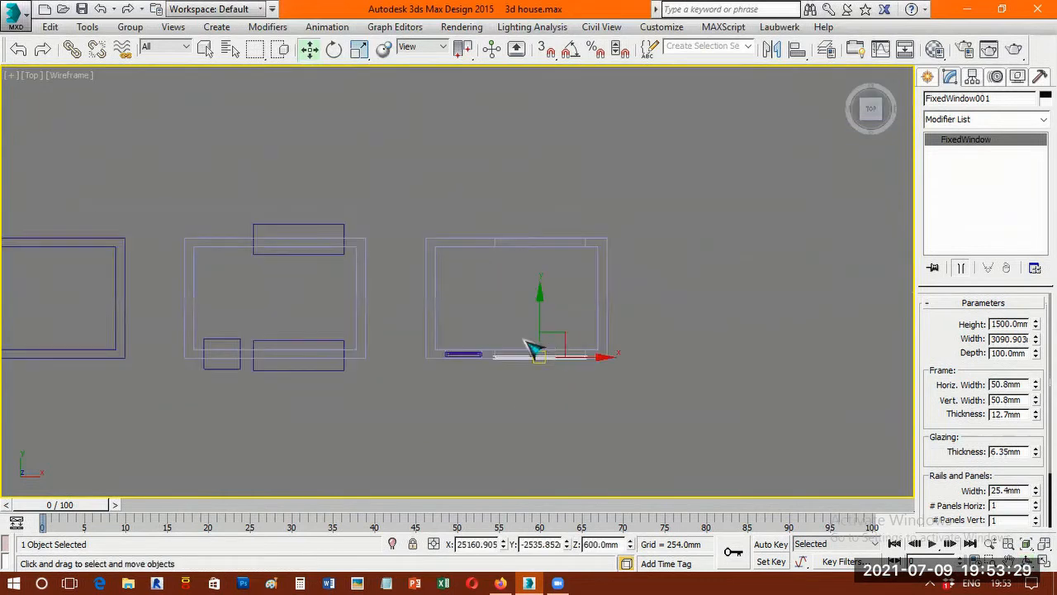
left_click(534, 349, "shift")
key("Return")
left_click_drag(537, 314, 542, 198)
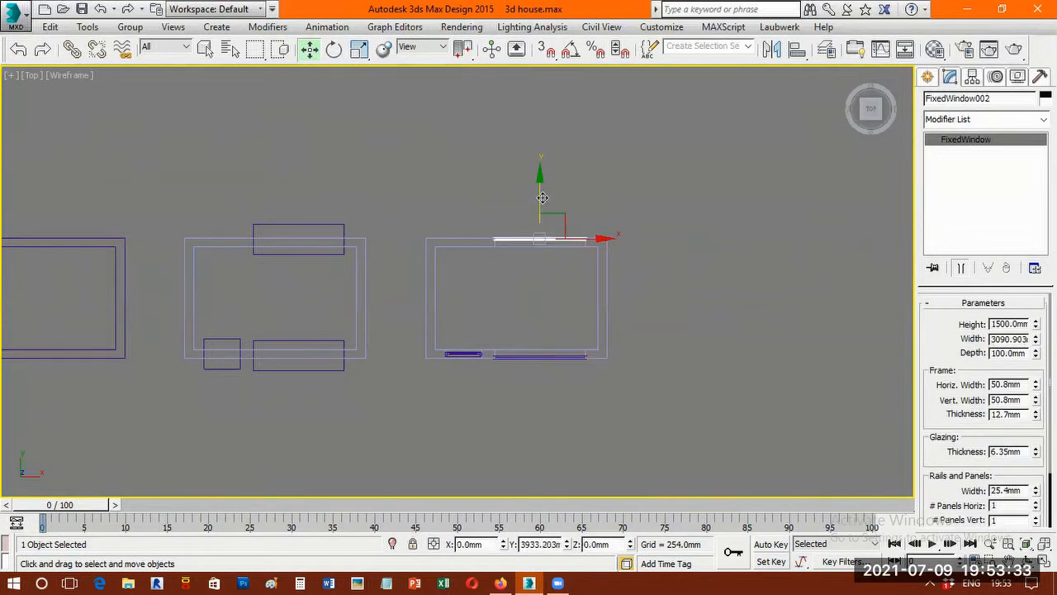
key("z")
left_click_drag(463, 246, 463, 246)
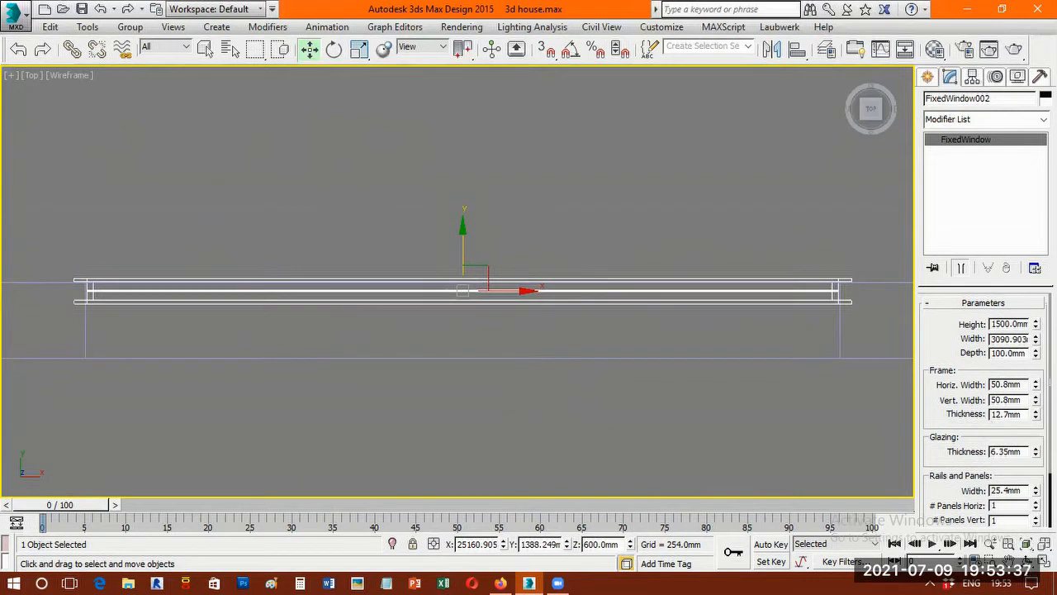
- Examine the copied window in the back wall's opening in a shaded orthographic view
key("ctrl+alt+z")
key("ctrl+r")
left_click_drag(552, 352, 486, 277)
key("F3")
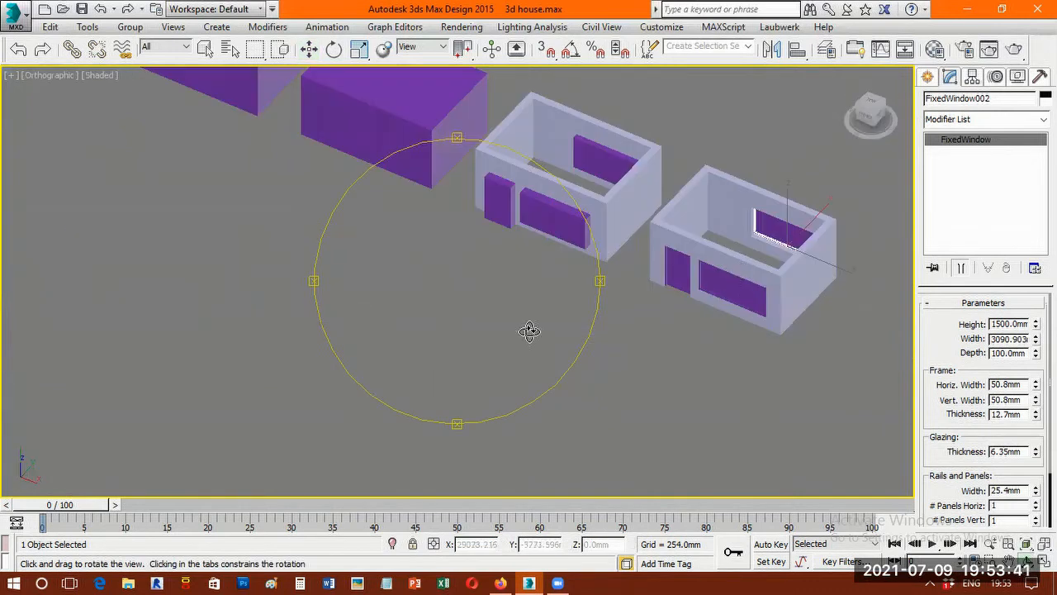
scroll(520, 322, "up", 3)
right_click(832, 470)
left_click(1040, 545)
middle_click_drag(495, 406, 454, 382)
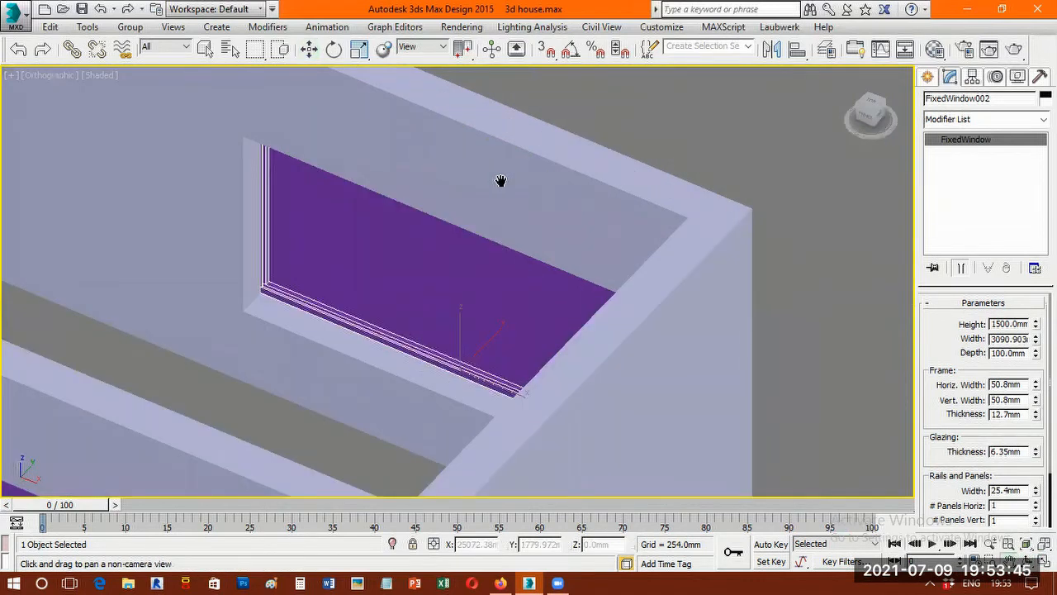
scroll(501, 180, "down", 4)
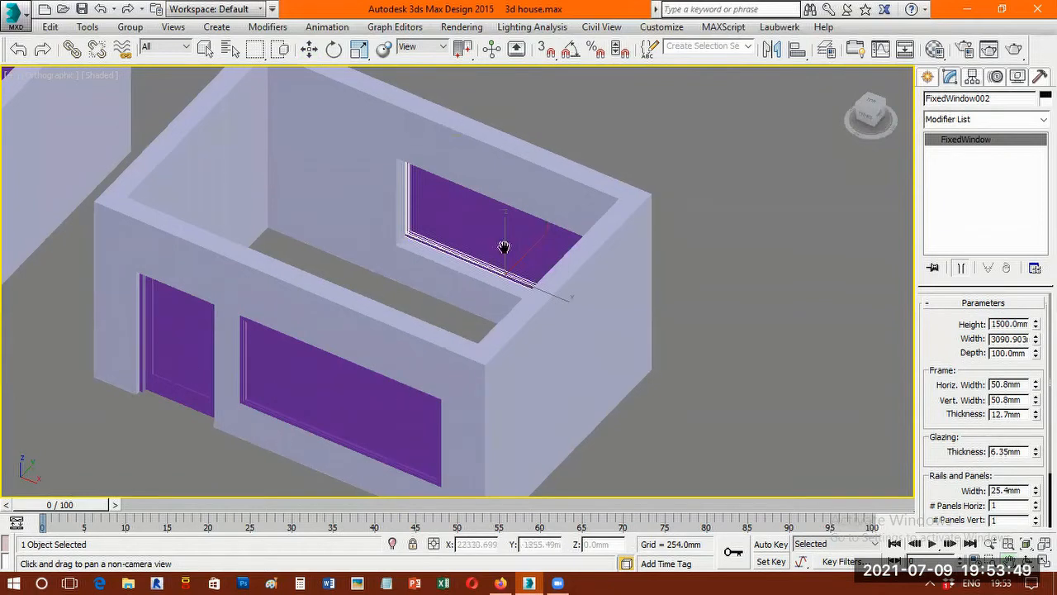
key("w")
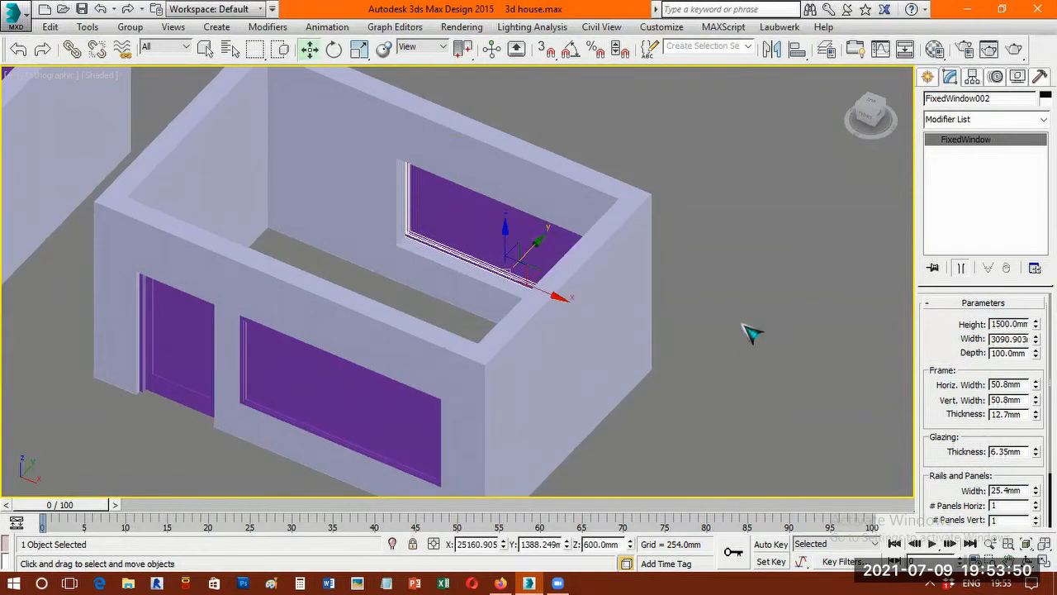
- Change the object color of both the front and back fixed windows to pink and clear the selection
key("ctrl+d")
left_click(510, 254)
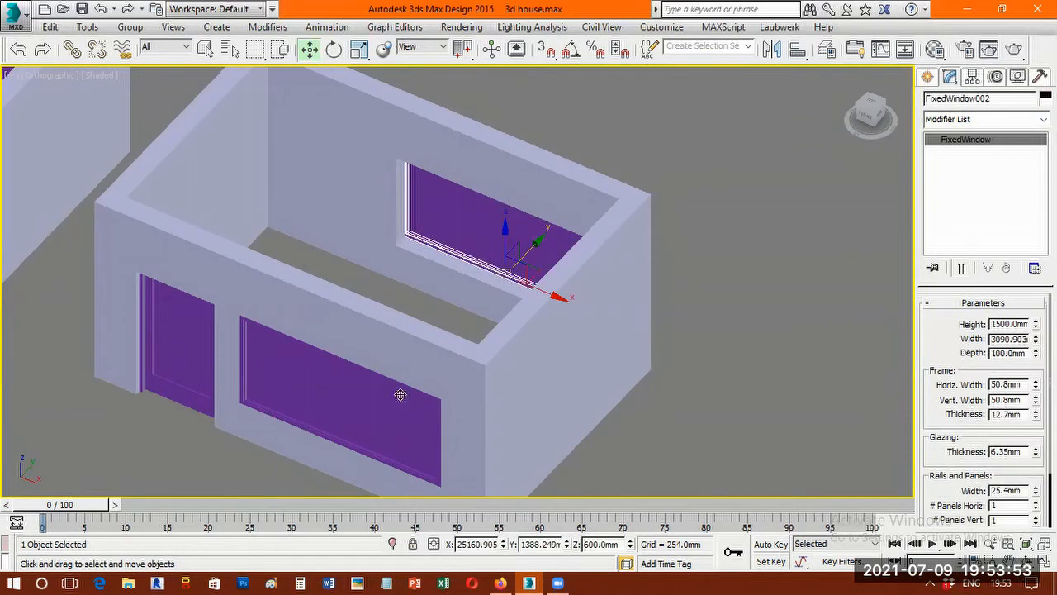
left_click(395, 398, "ctrl")
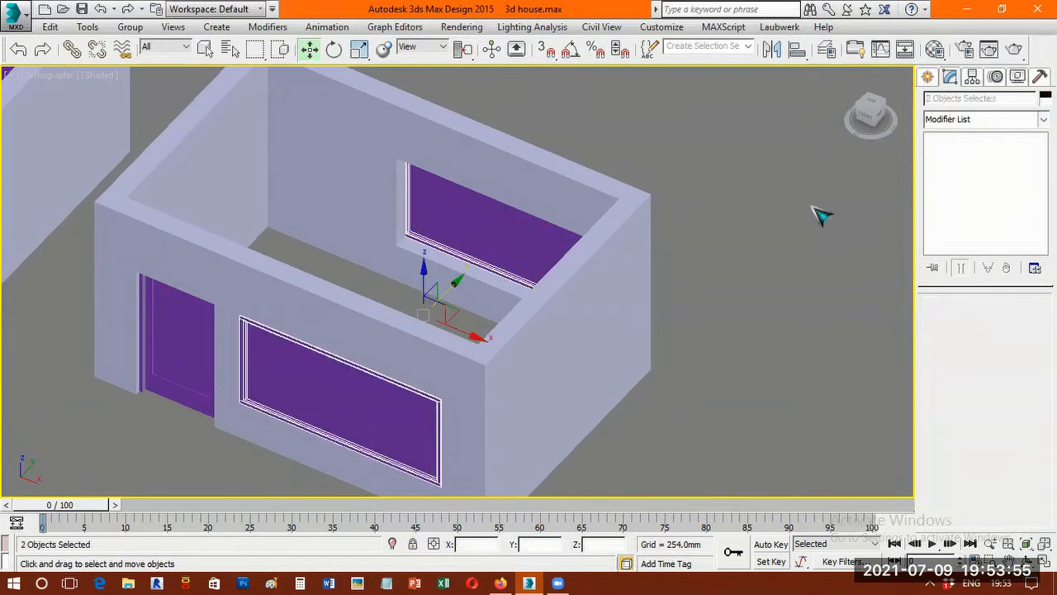
left_click(1046, 96)
left_click(861, 164)
left_click(825, 292)
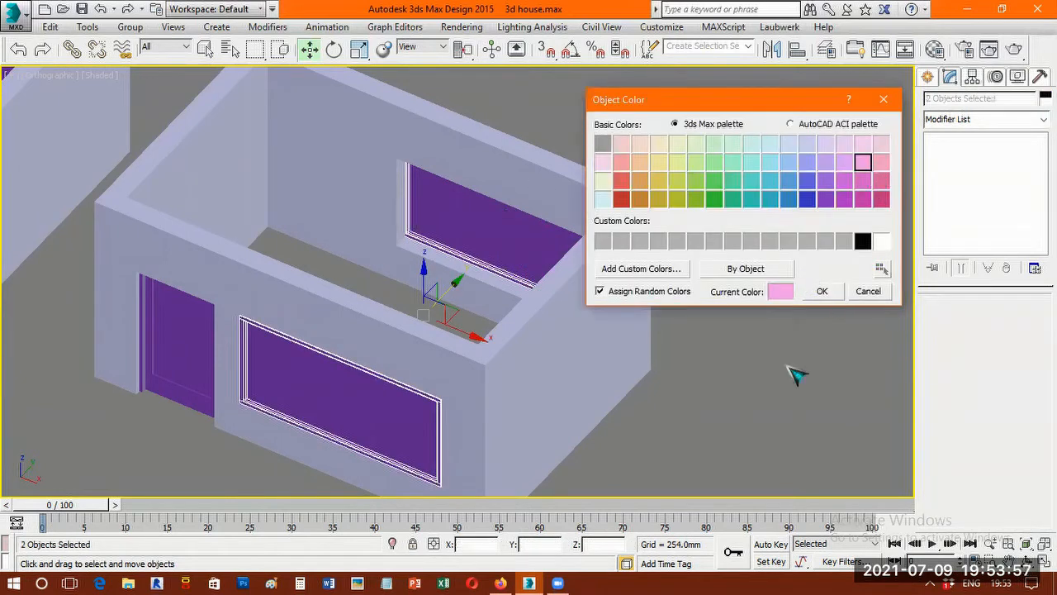
key("ctrl+d")
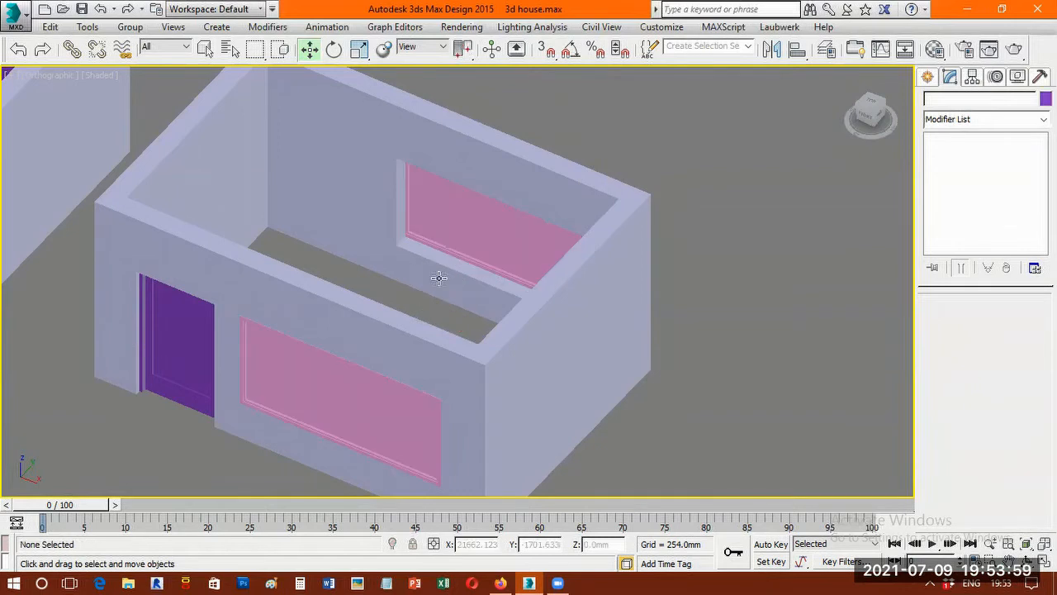
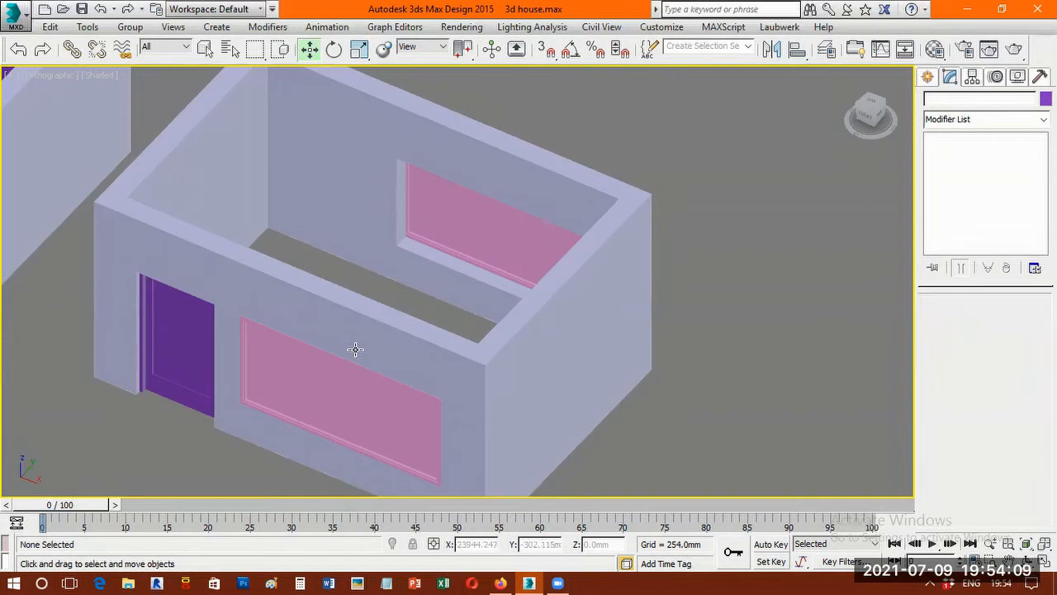
- Show all four house stages together in the shaded Top view
key("t")
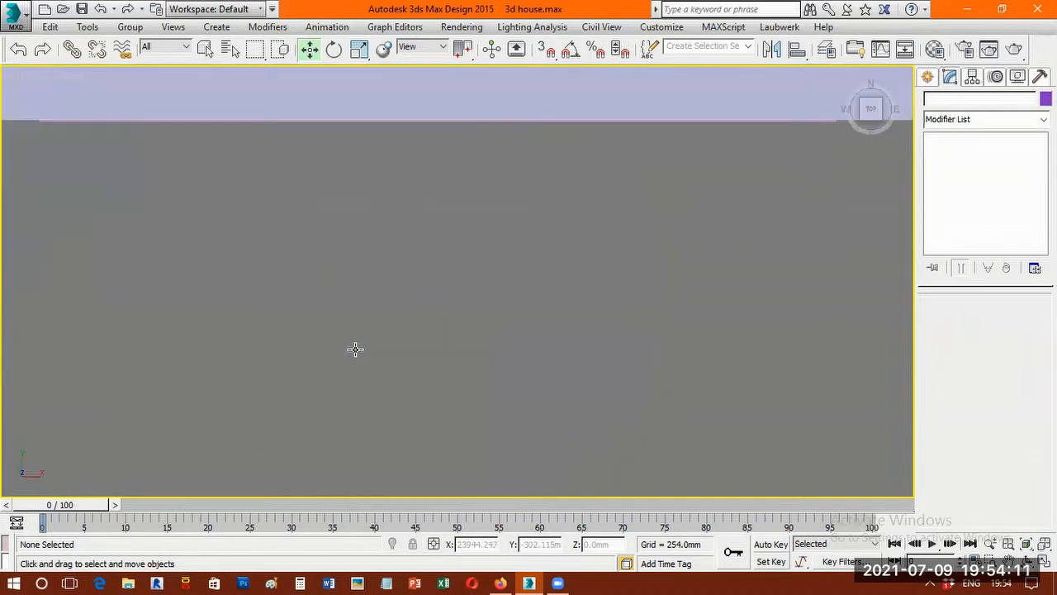
key("z")
scroll(528, 349, "down", 3)
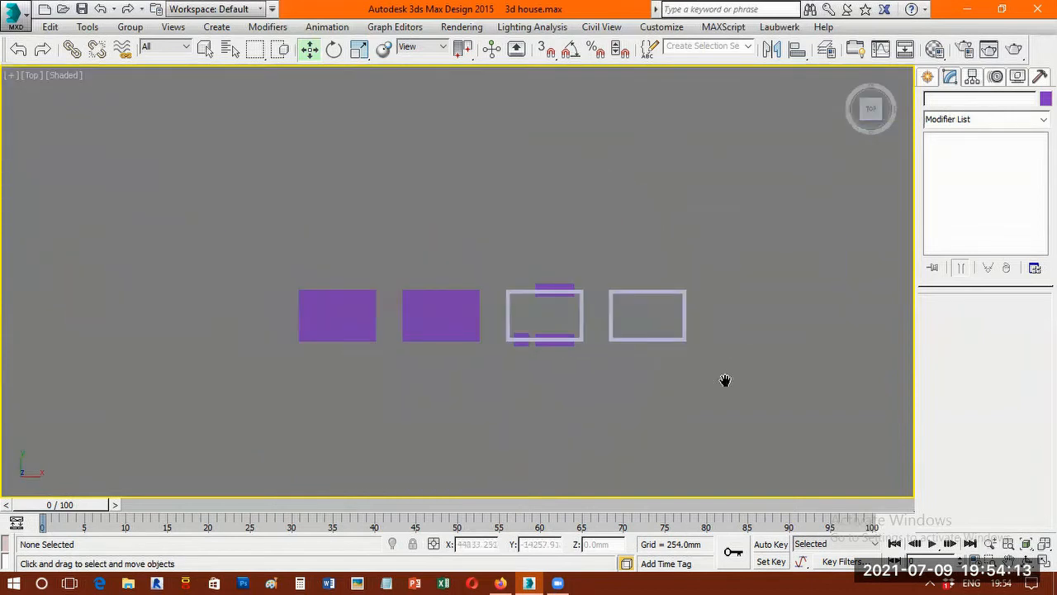
- Copy the fourth house stage with its door and windows, and offset the copy 8000 mm in X in the Top view
middle_click_drag(724, 380, 604, 319)
scroll(587, 297, "up", 2)
left_click_drag(565, 213, 314, 432)
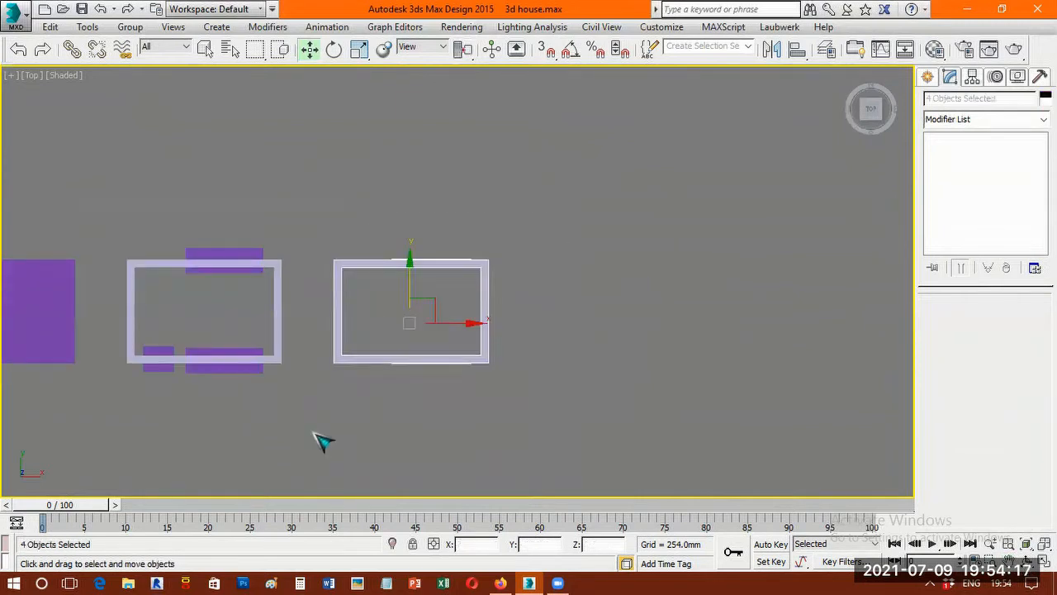
key("ctrl+v")
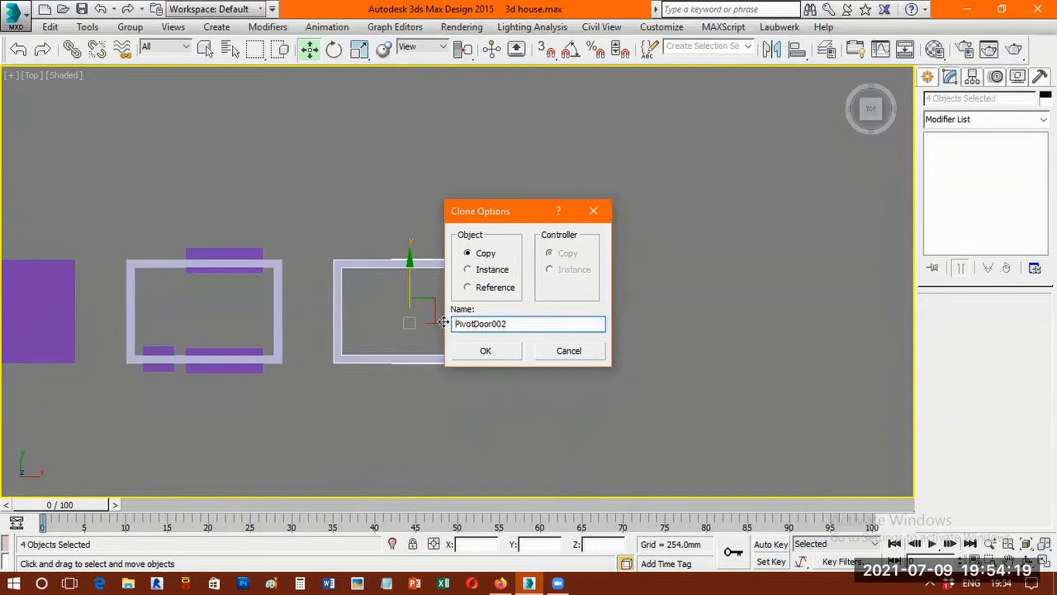
key("Return")
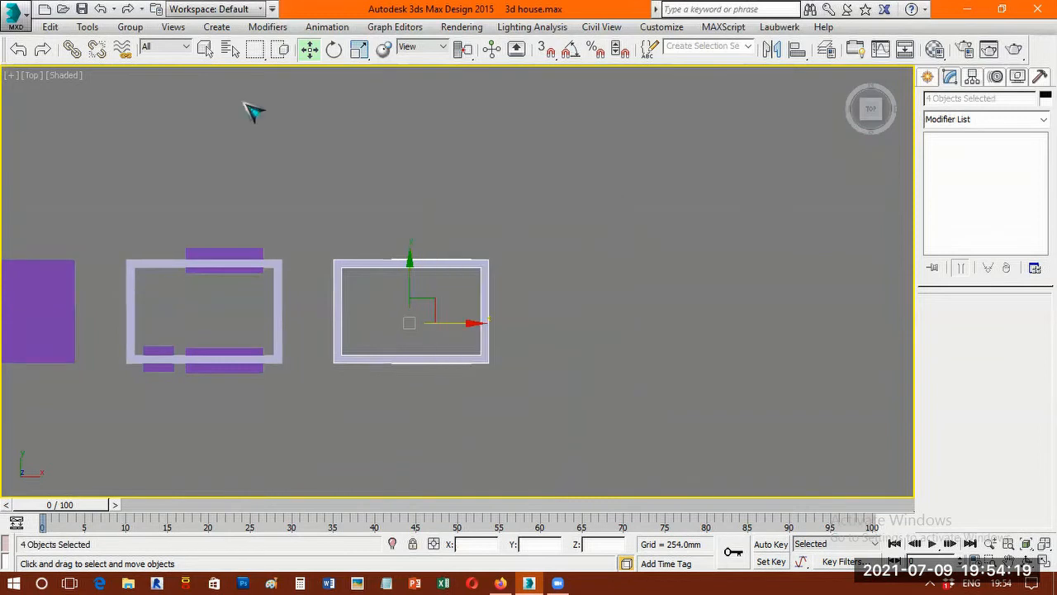
right_click(308, 52)
type("80")
key("Return")
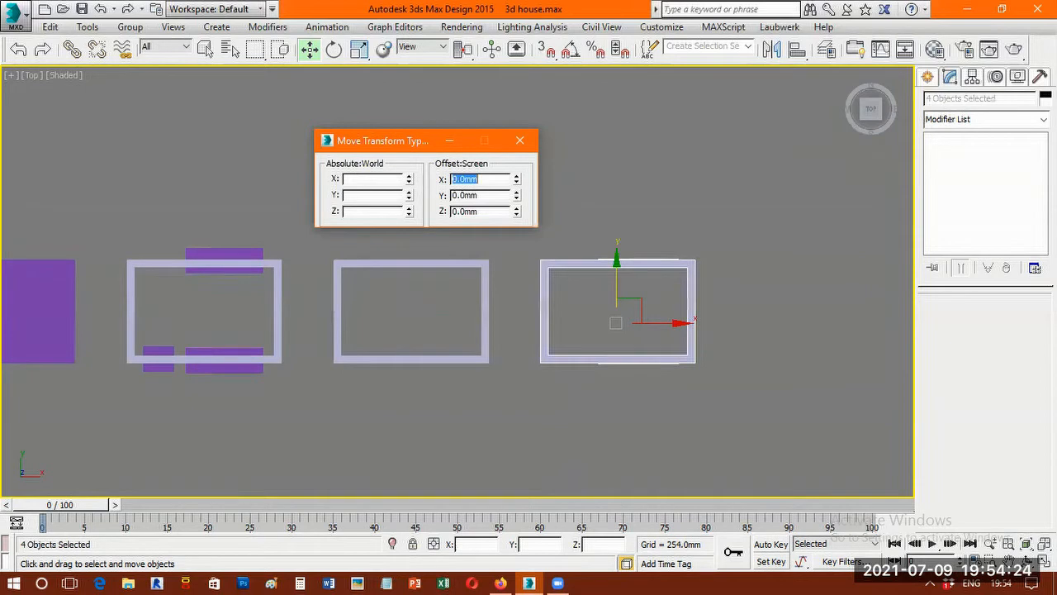
left_click(525, 140)
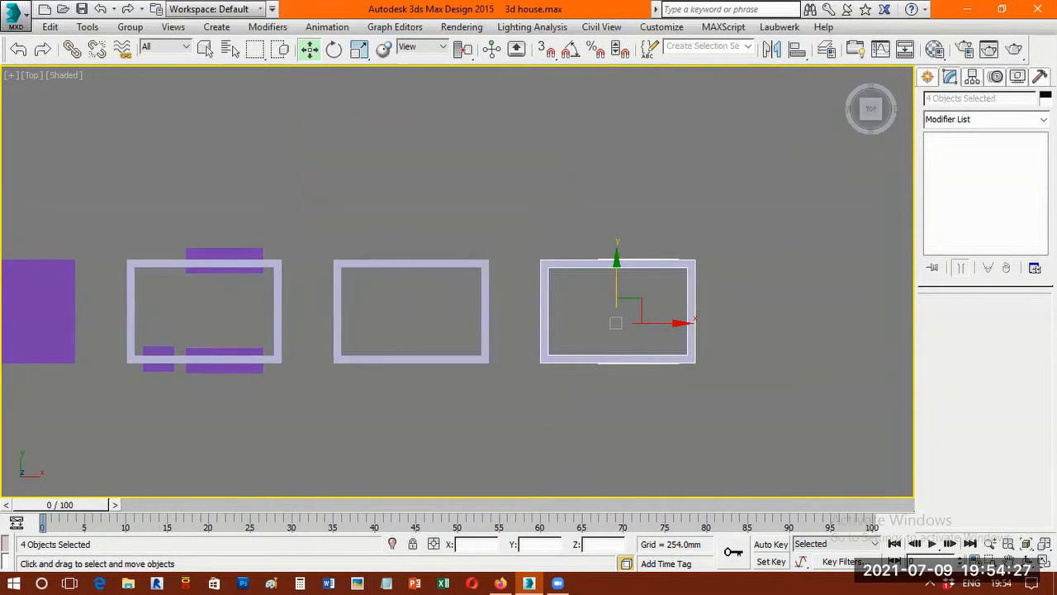
- Examine the copied house with its pivot door and pink windows up close in a shaded orthographic view
middle_click_drag(437, 319, 435, 266, "alt")
middle_click_drag(470, 300, 498, 334, "alt")
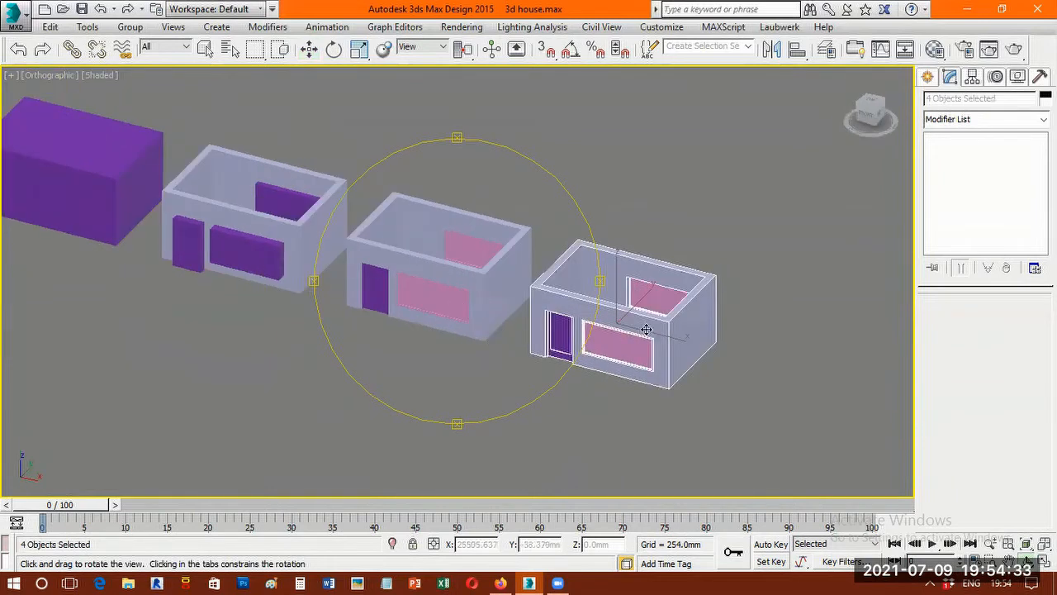
key("w")
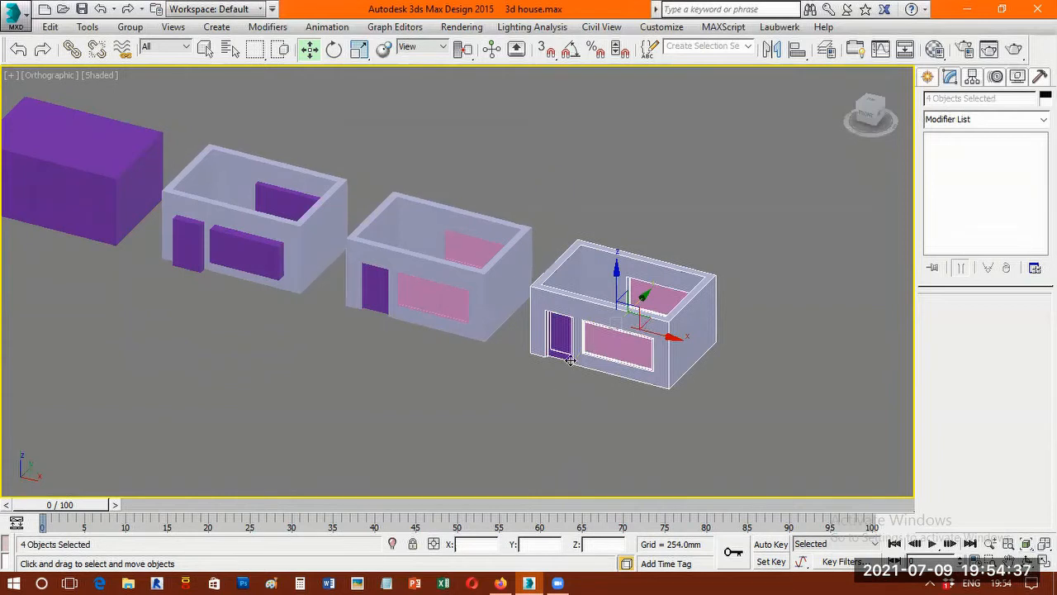
scroll(570, 360, "up", 3)
scroll(517, 346, "up", 2)
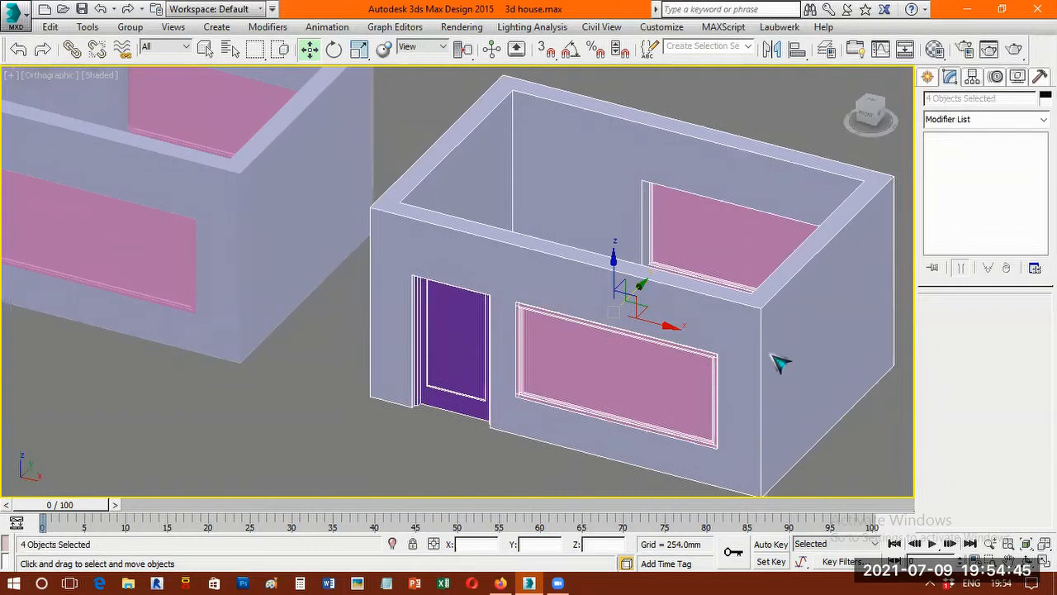
- Clear the selection and show the copied house's front wall, with its door and window, in the Top wireframe view
key("t")
left_click(800, 347)
key("F3")
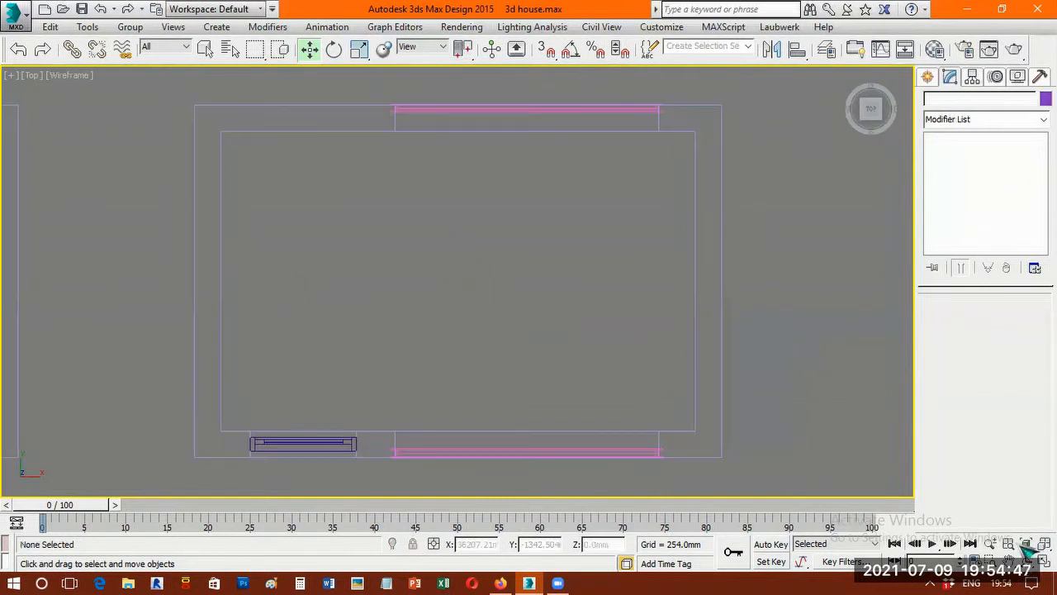
middle_click_drag(460, 445, 494, 280)
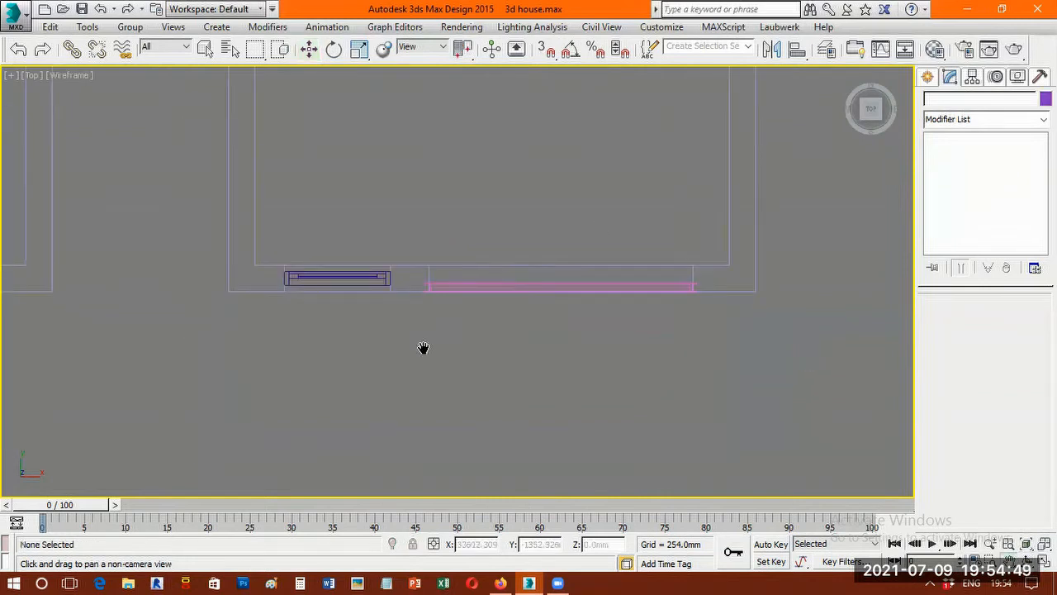
scroll(434, 347, "up", 4)
scroll(229, 313, "down", 2)
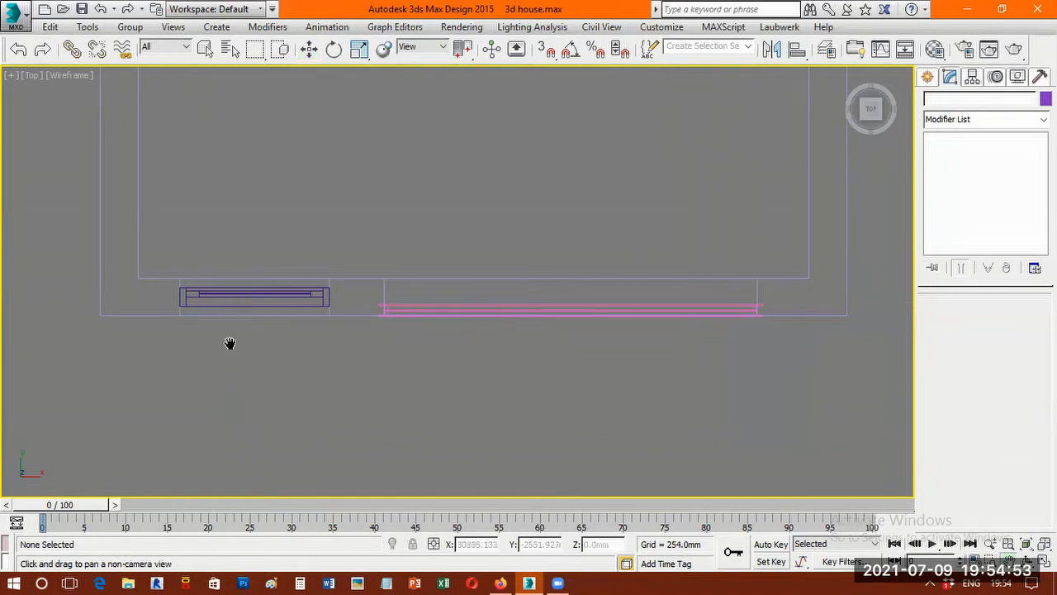
- Create a standard primitive box about 5121 mm wide and 859 mm long in front of the door and window wall
left_click(934, 78)
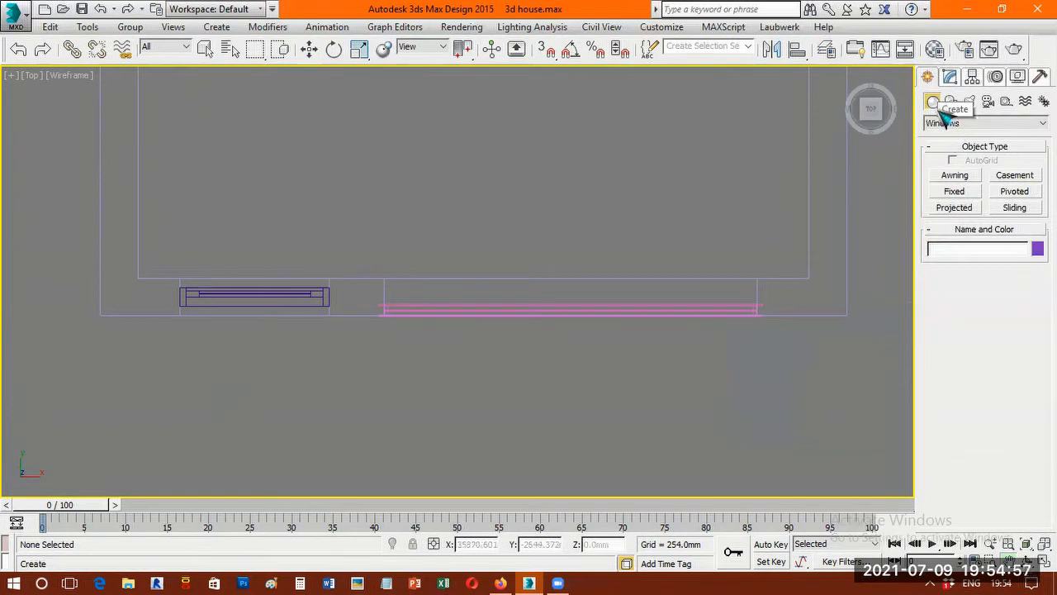
left_click(948, 124)
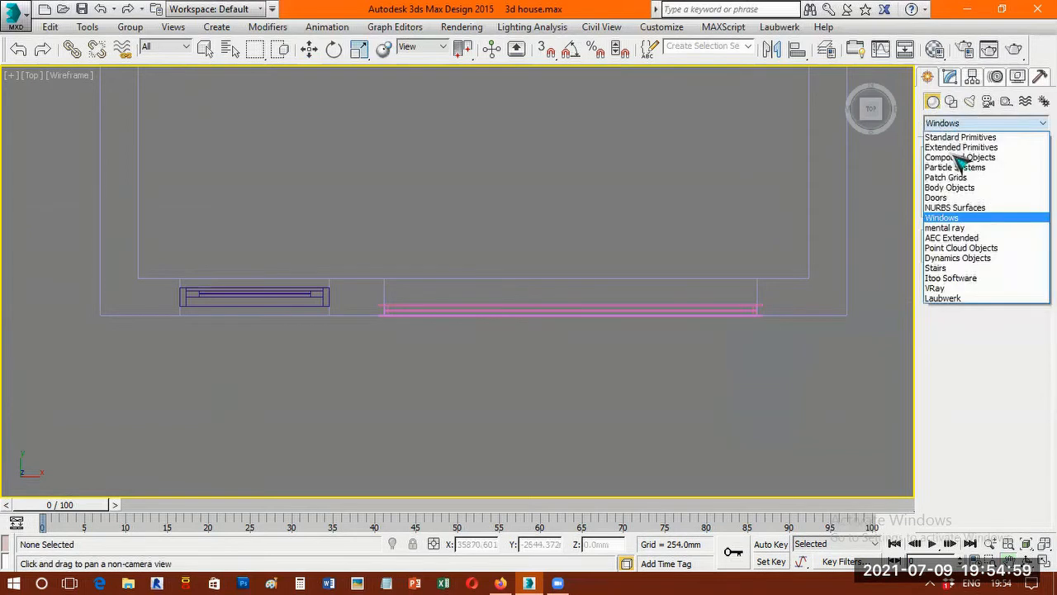
left_click(958, 137)
left_click(955, 175)
left_click_drag(163, 333, 800, 437)
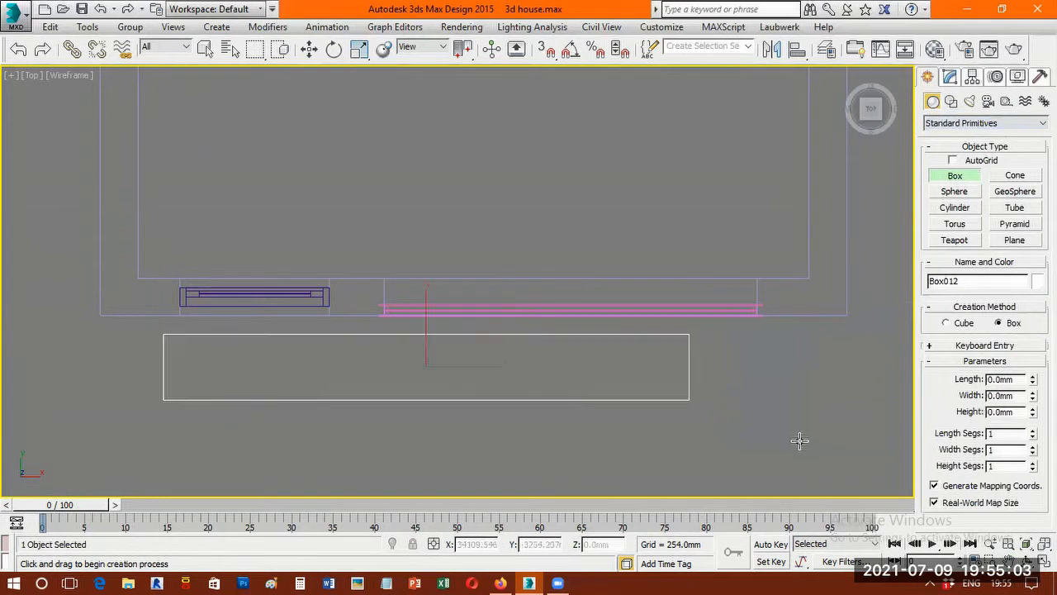
left_click(800, 440)
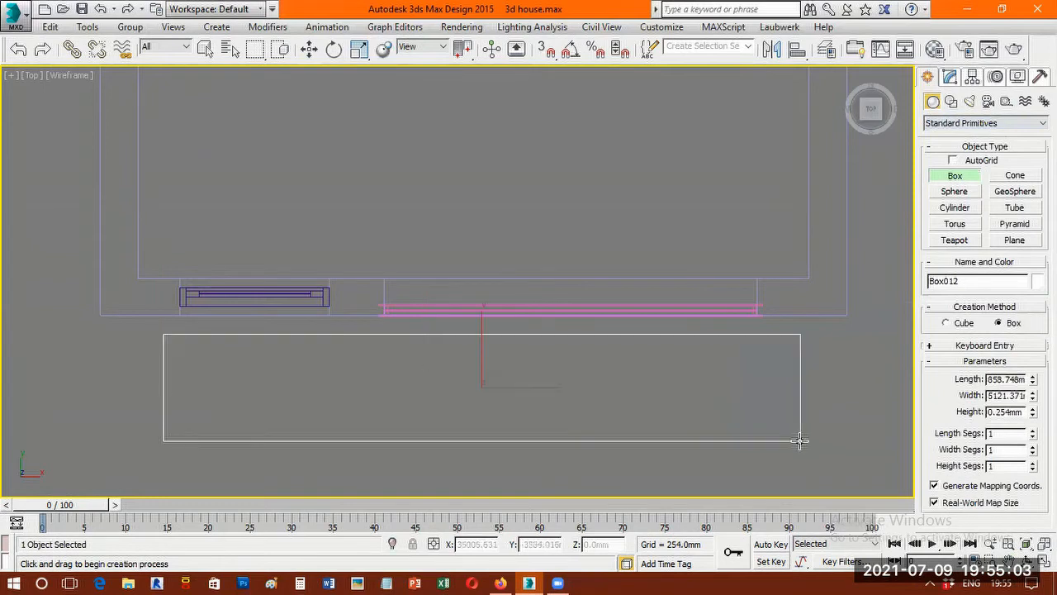
- Set the box's length to 700 mm, width to 5200 mm and height to 60 mm
double_click(1019, 381)
left_click_drag(1033, 379, 1032, 367)
double_click(1021, 378)
type("700")
key("Return")
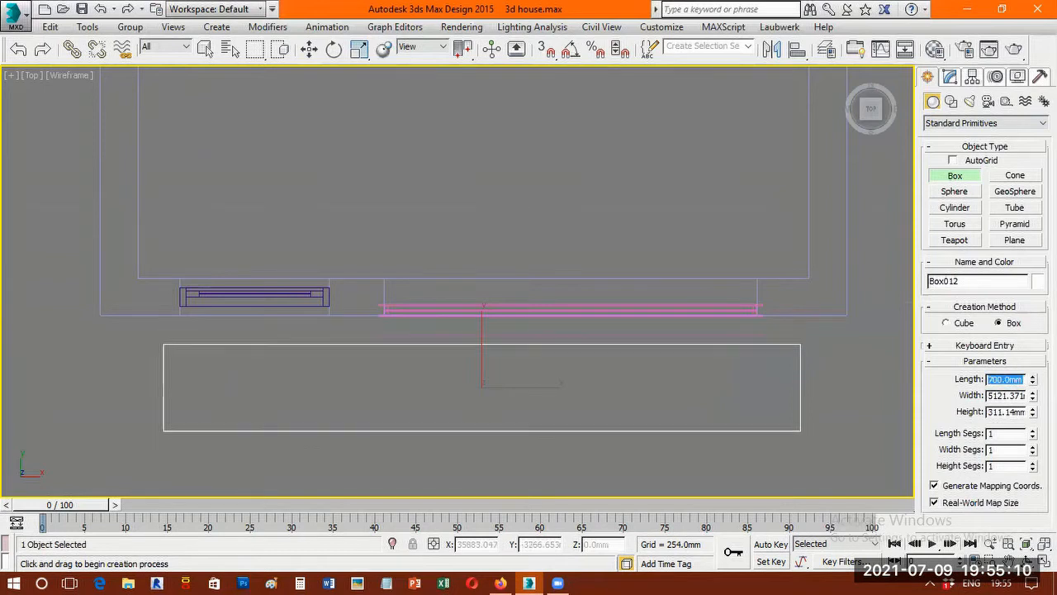
left_click(1015, 396)
double_click(1016, 397)
type("5200")
key("Return")
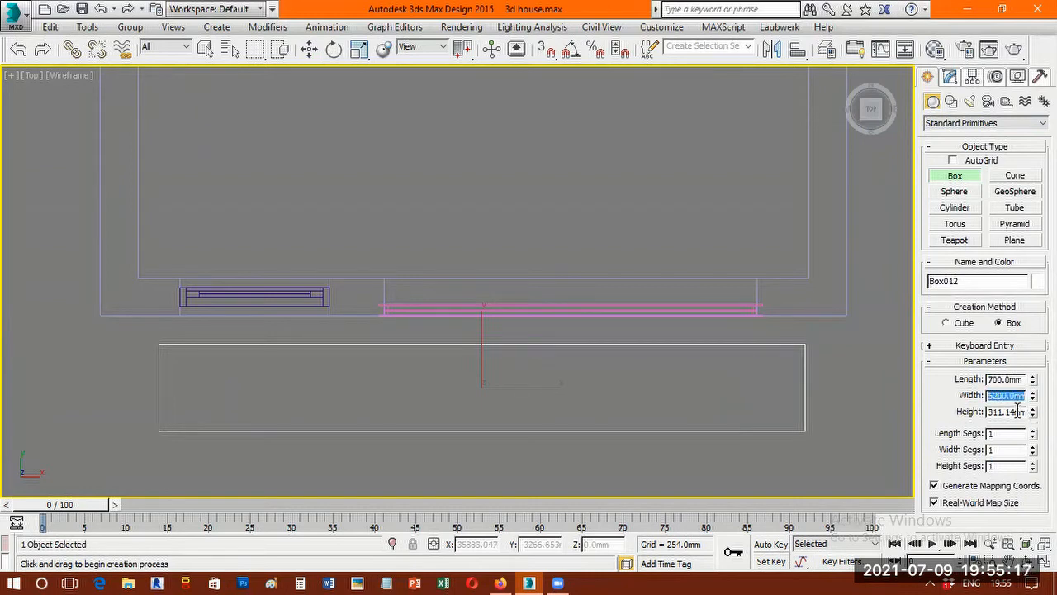
left_click(1016, 411)
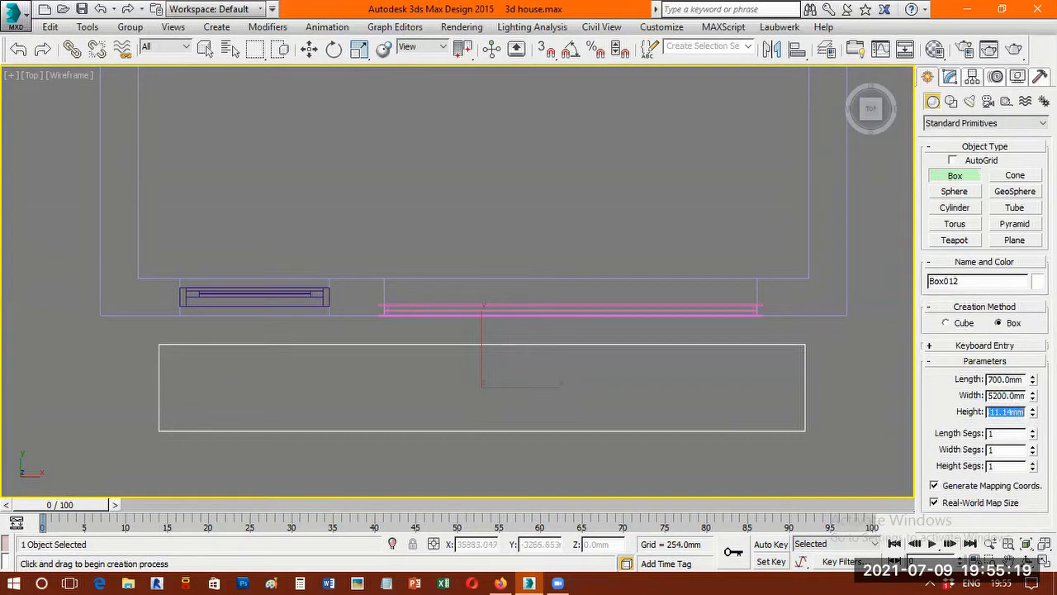
type("60")
key("Return")
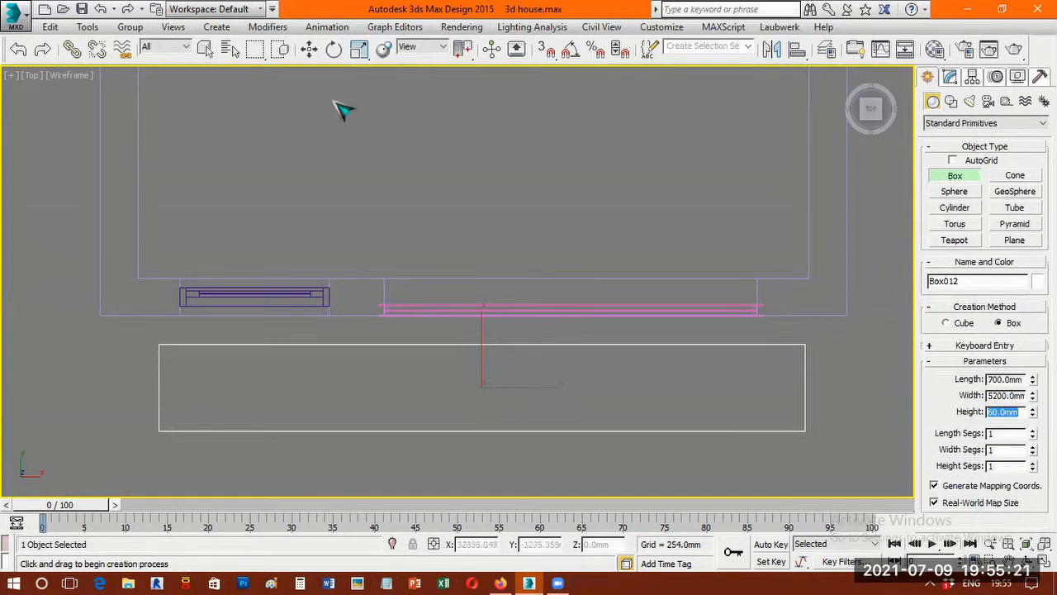
- Move the new box close to the front wall and shift it slightly sideways to span the door and window
key("w")
left_click_drag(481, 329, 481, 299)
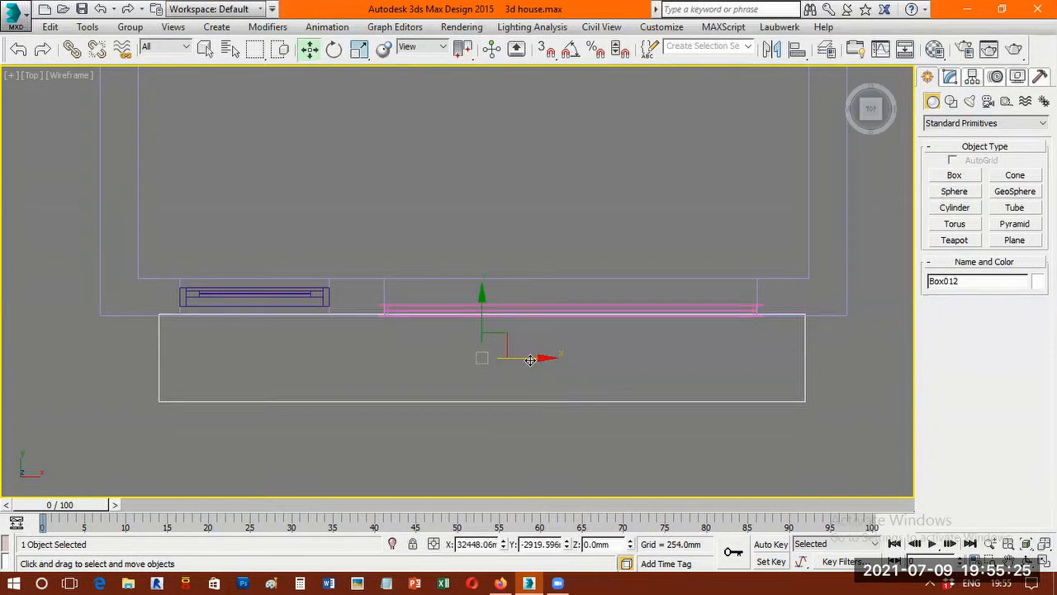
left_click_drag(530, 361, 531, 361)
left_click_drag(470, 314, 471, 322)
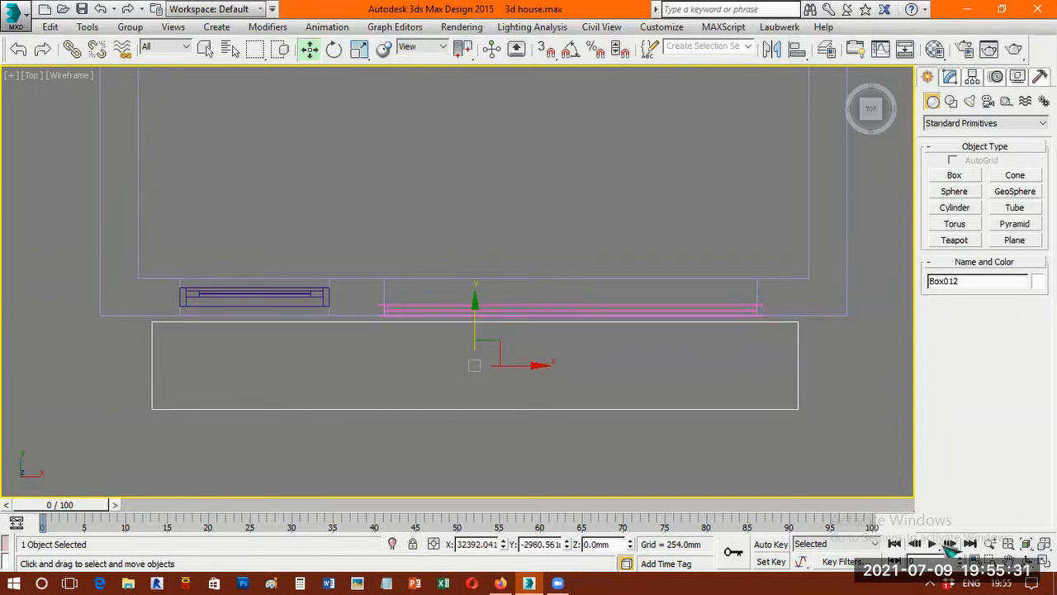
- Check the box in 3D, and place its back edge flush with the front wall's outer face in the Top view
left_click(1026, 561)
left_click_drag(486, 314, 476, 273)
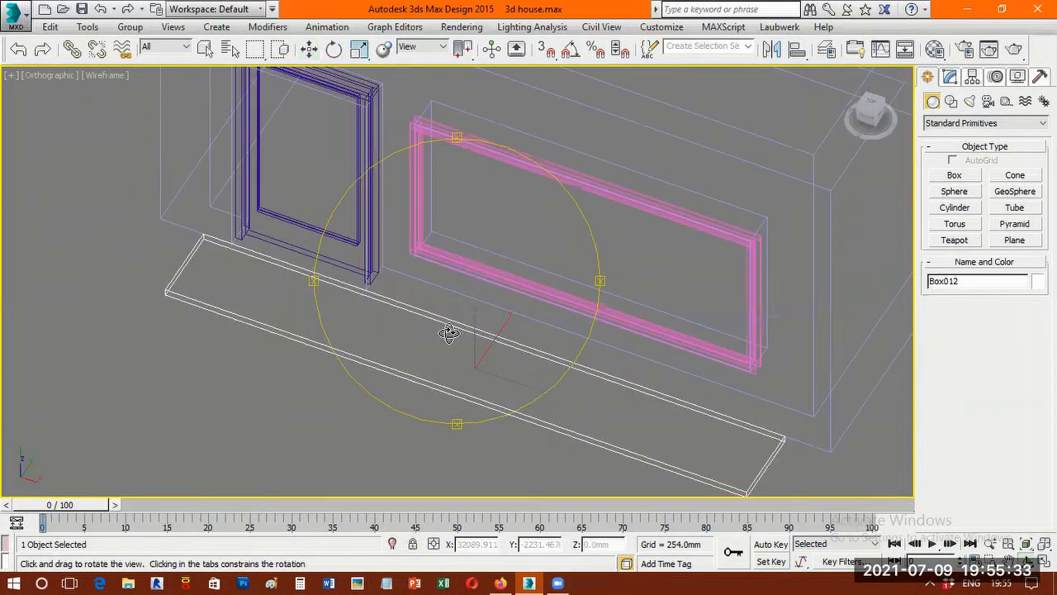
right_click(504, 347)
left_click_drag(438, 382, 420, 381)
scroll(483, 397, "up", 2)
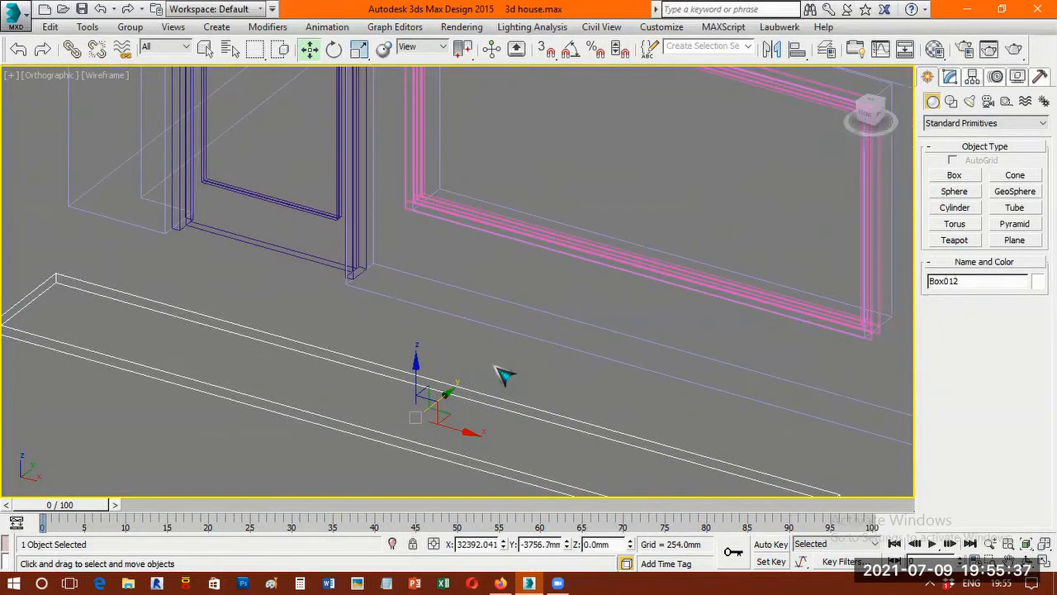
scroll(500, 218, "down", 3)
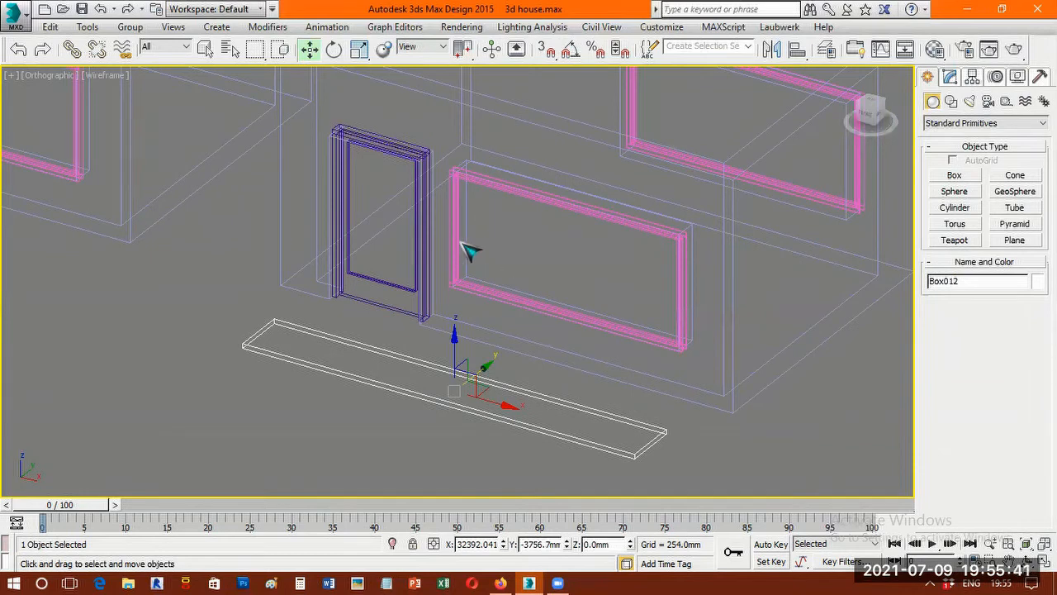
key("t")
key("z")
left_click_drag(458, 245, 439, 119)
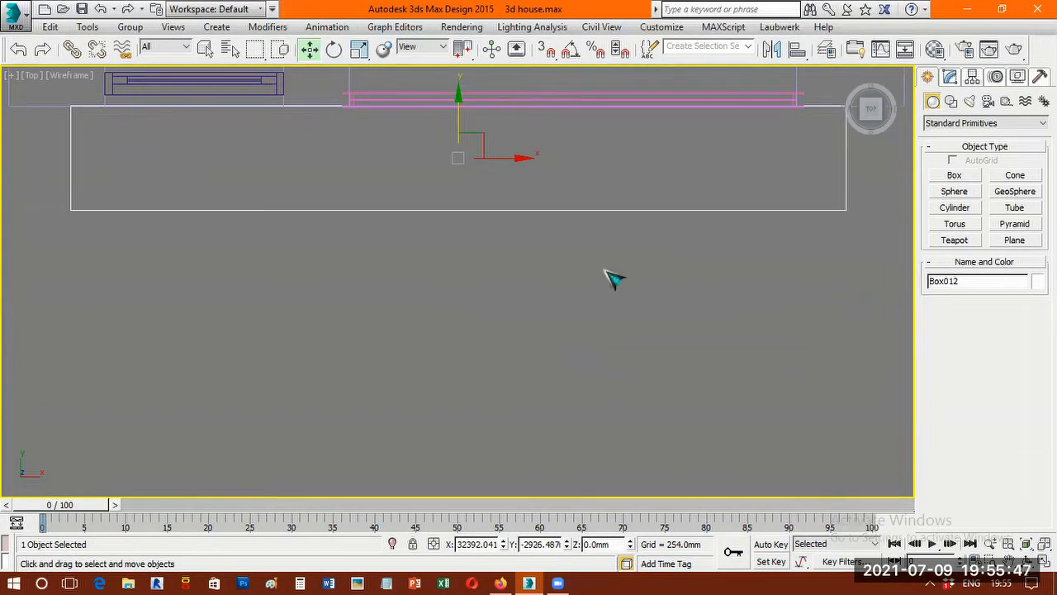
- Raise the box in the Left view to about 2159 mm, just above the door and window
key("l")
key("z")
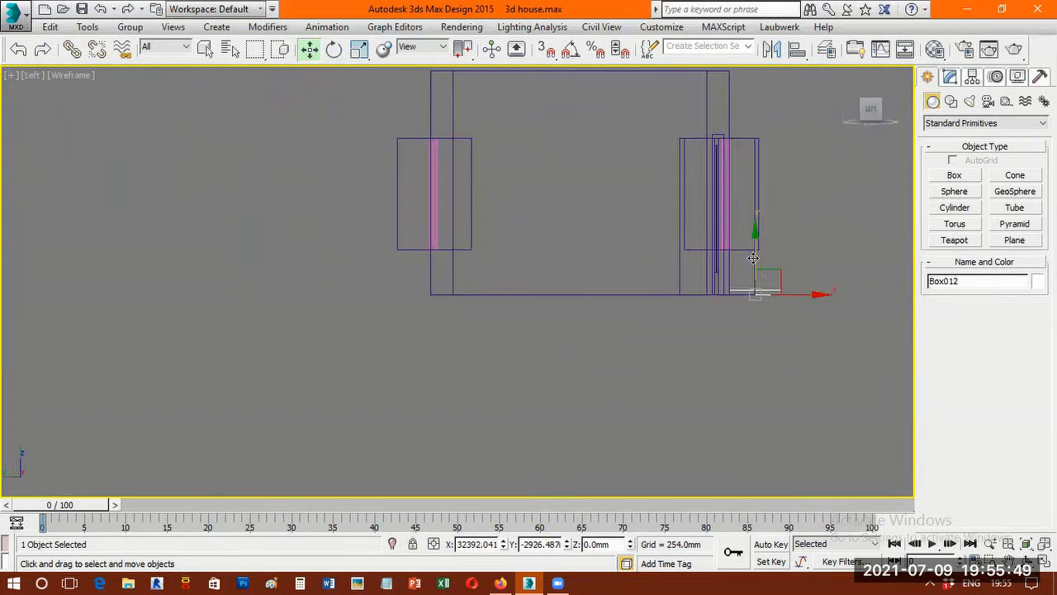
left_click_drag(755, 235, 755, 101)
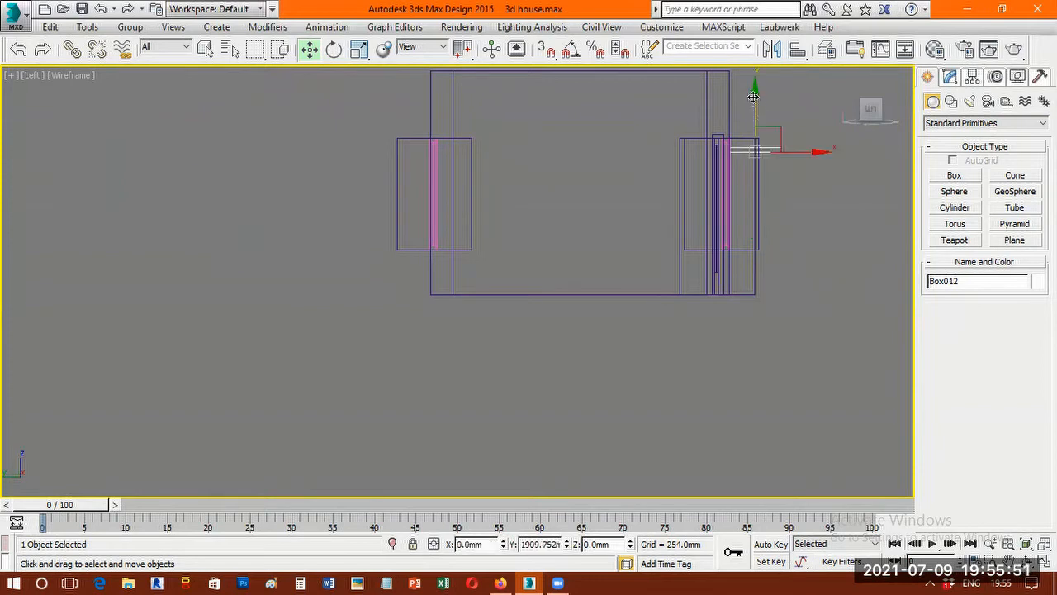
- Nudge the raised box horizontally in the Left view to align its back end with the wall's outer face
scroll(760, 135, "up", 5)
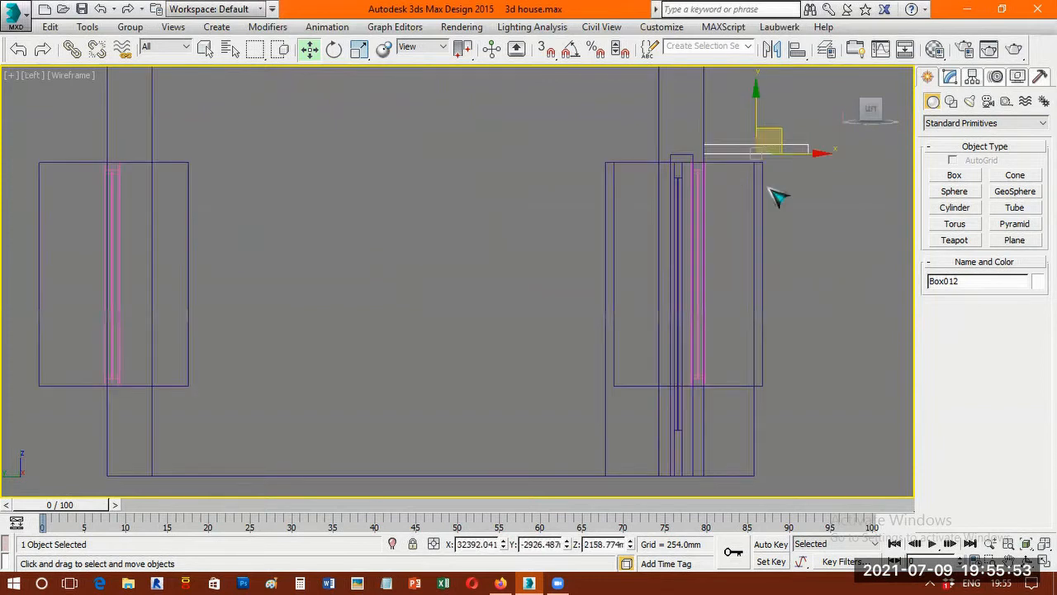
scroll(776, 194, "up", 5)
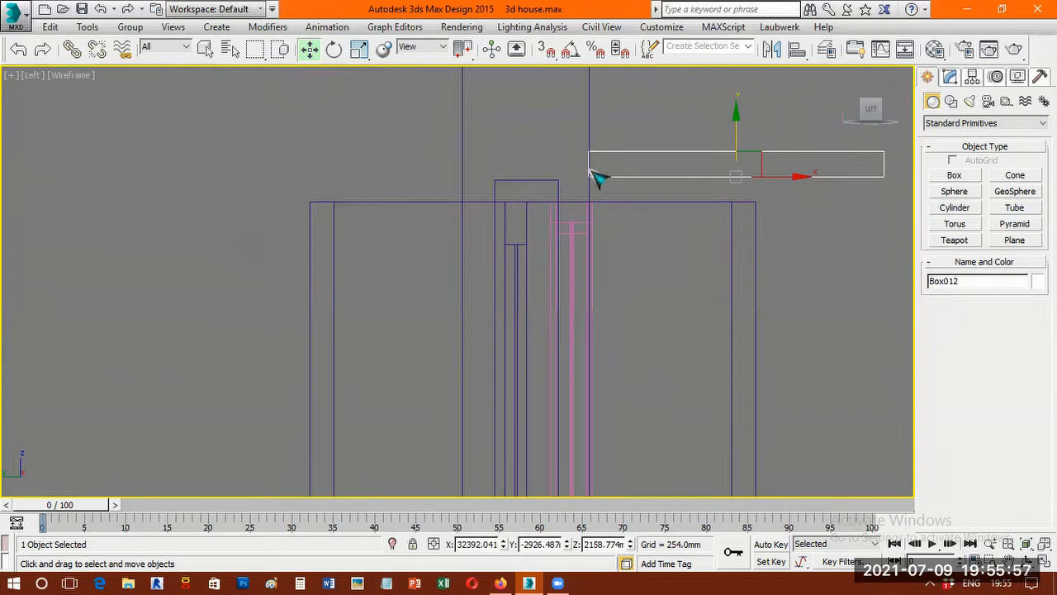
scroll(569, 183, "up", 3)
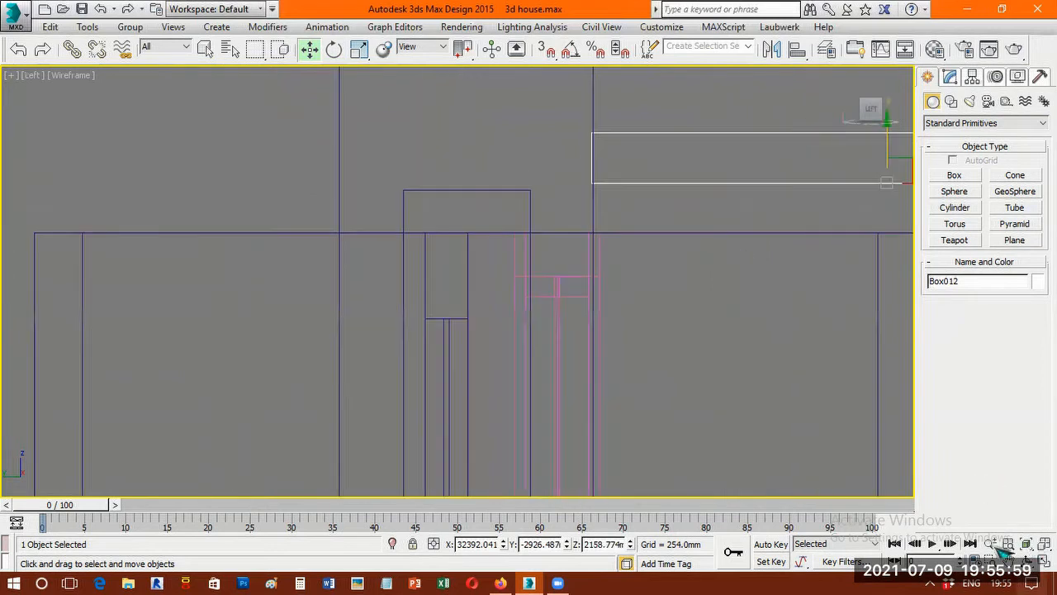
left_click(1037, 550)
scroll(438, 263, "down", 4)
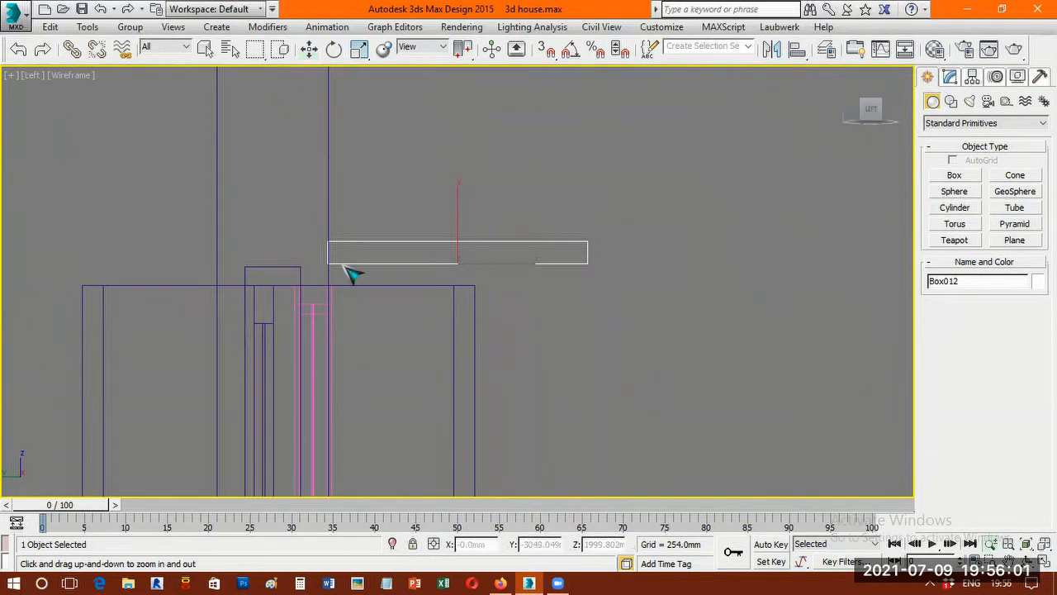
key("w")
scroll(342, 266, "up", 4)
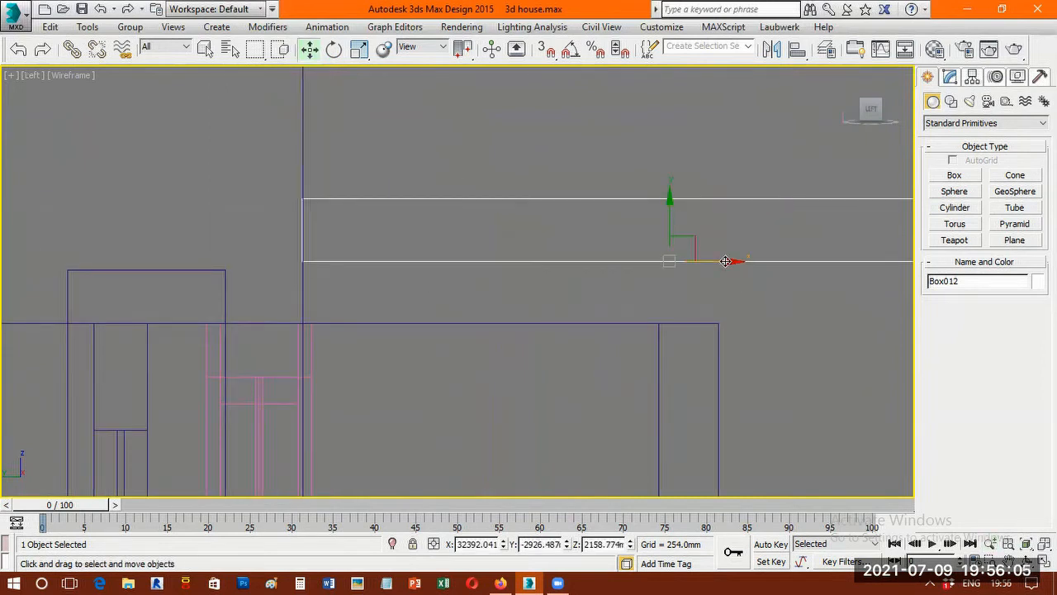
left_click_drag(733, 261, 727, 261)
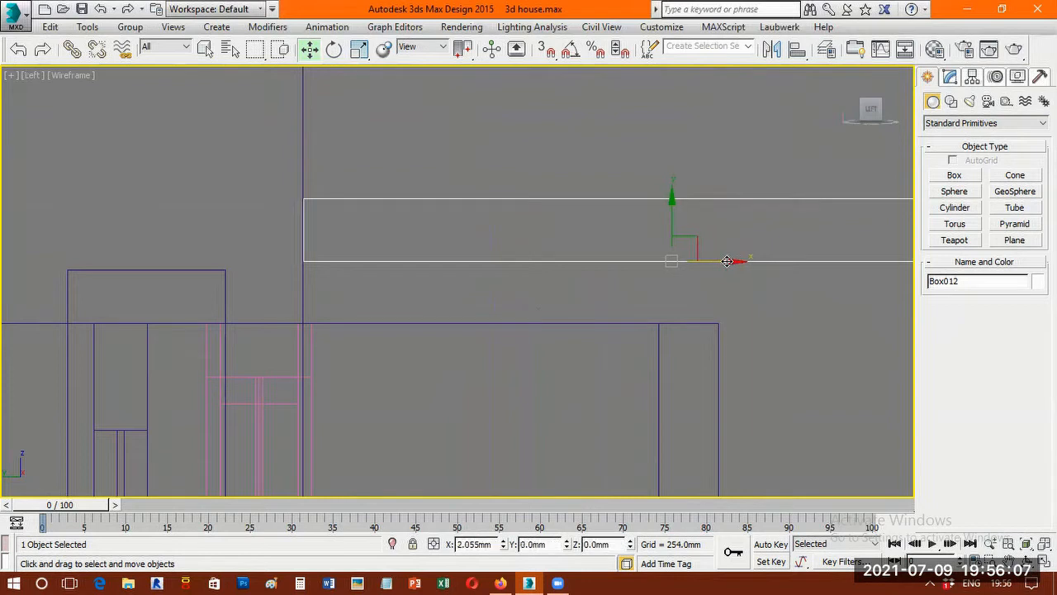
scroll(814, 389, "down", 4)
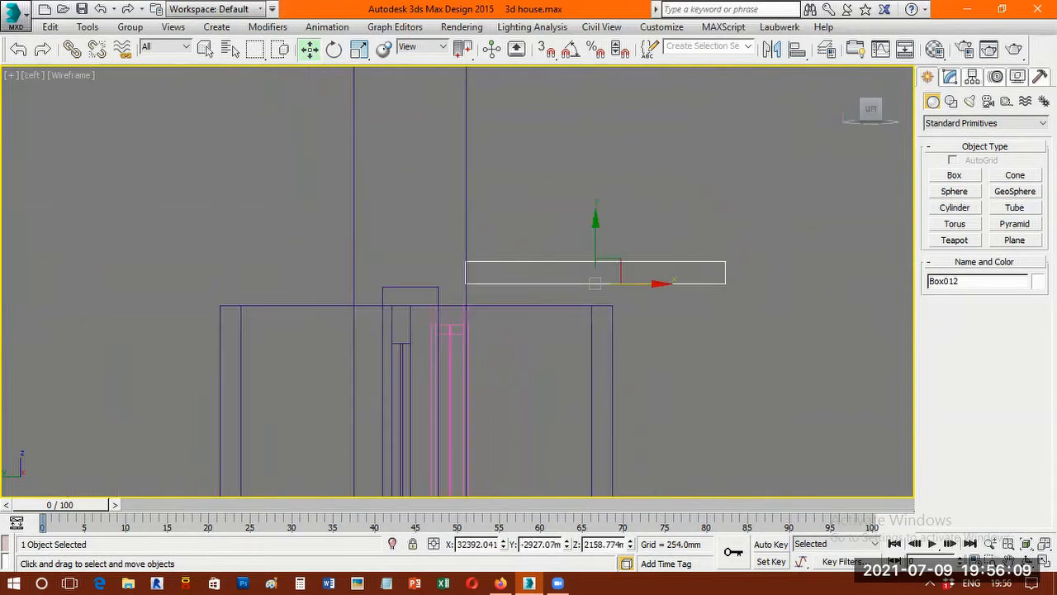
- Apply an Edit Mesh modifier to the box above the door and window
key("ctrl+w")
left_click_drag(797, 181, 585, 345)
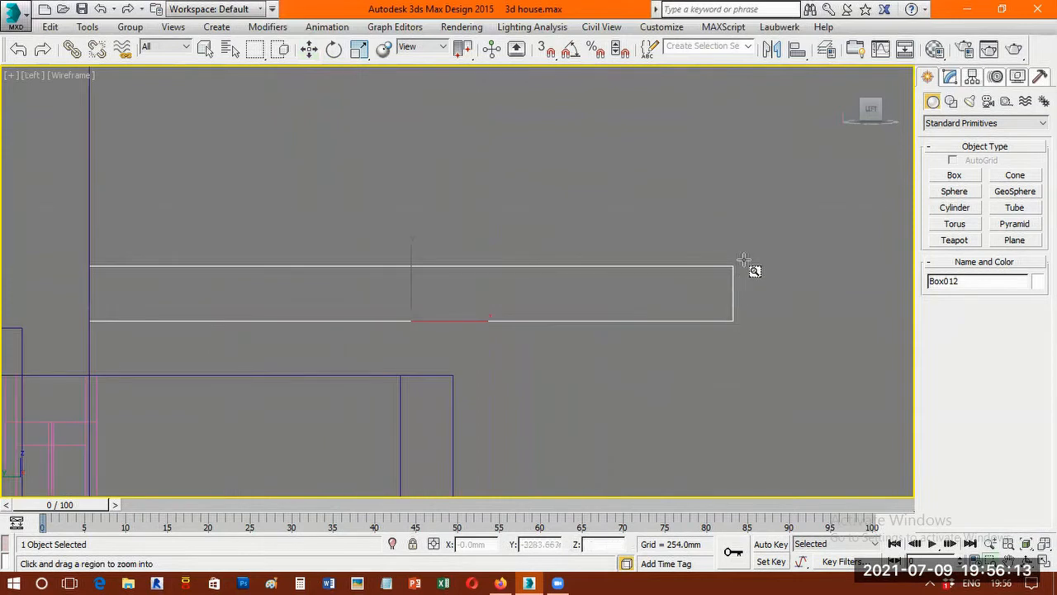
key("w")
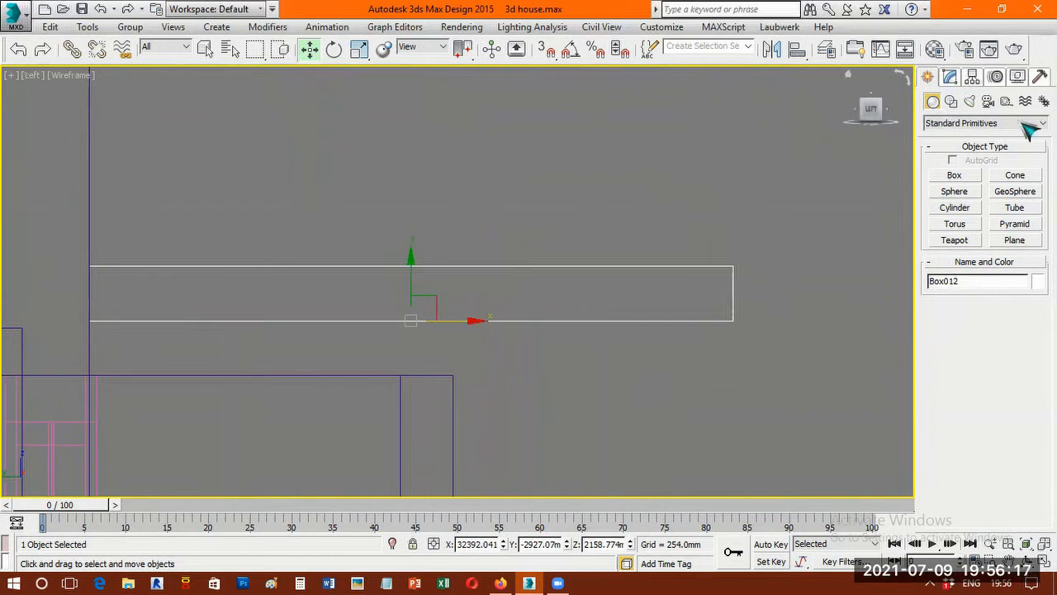
left_click(950, 77)
left_click(985, 119)
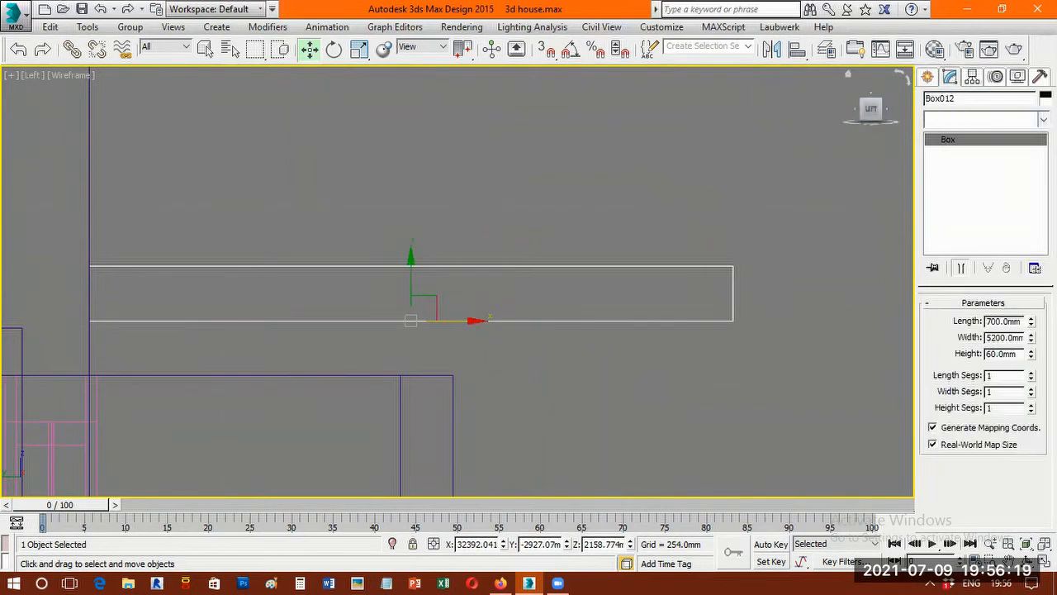
left_click(615, 246)
left_click(612, 264)
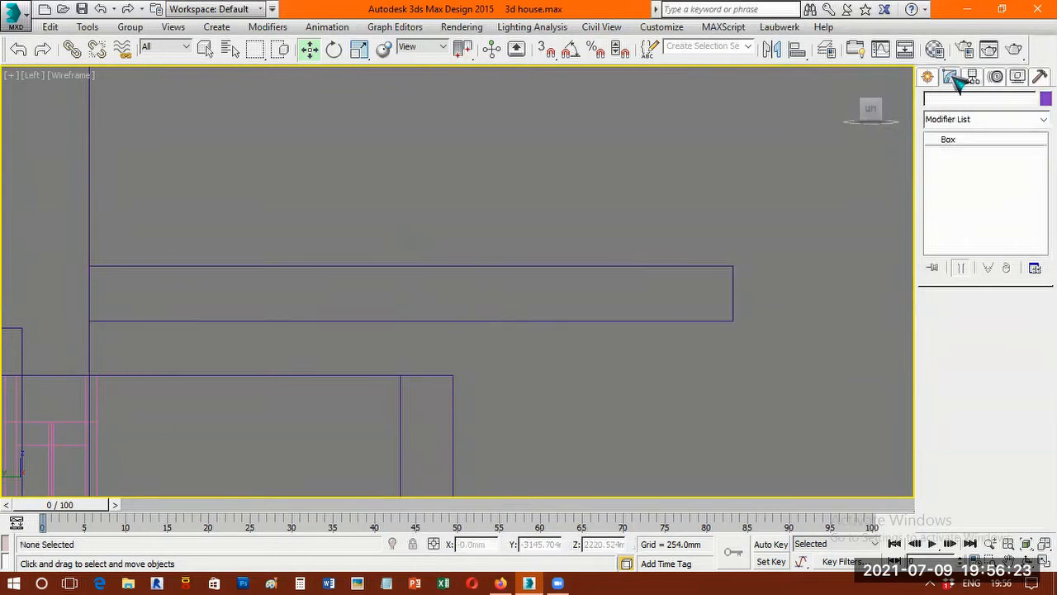
key("ctrl+z")
left_click(960, 121)
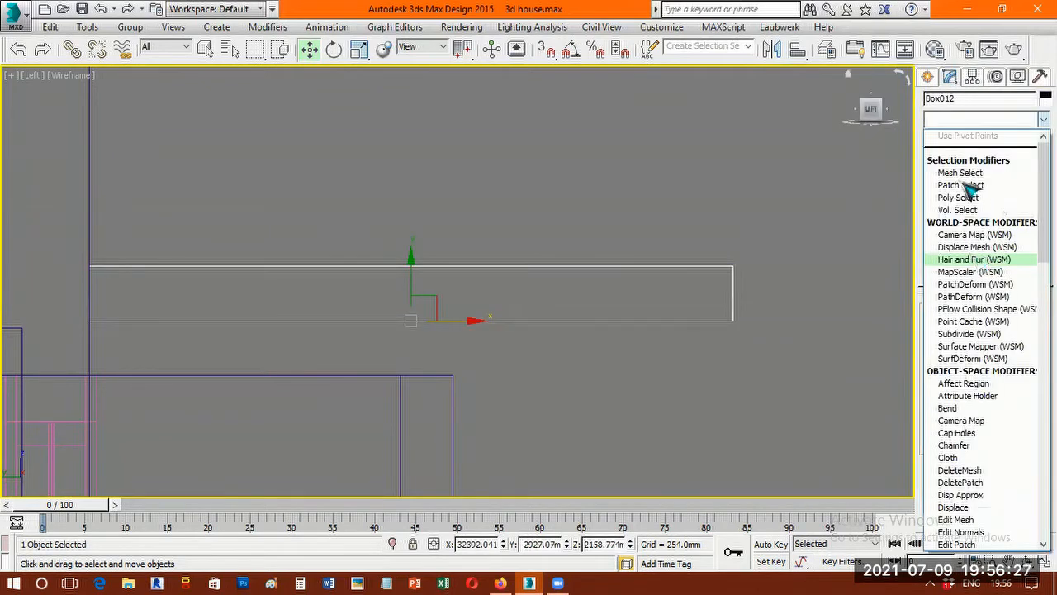
key("e")
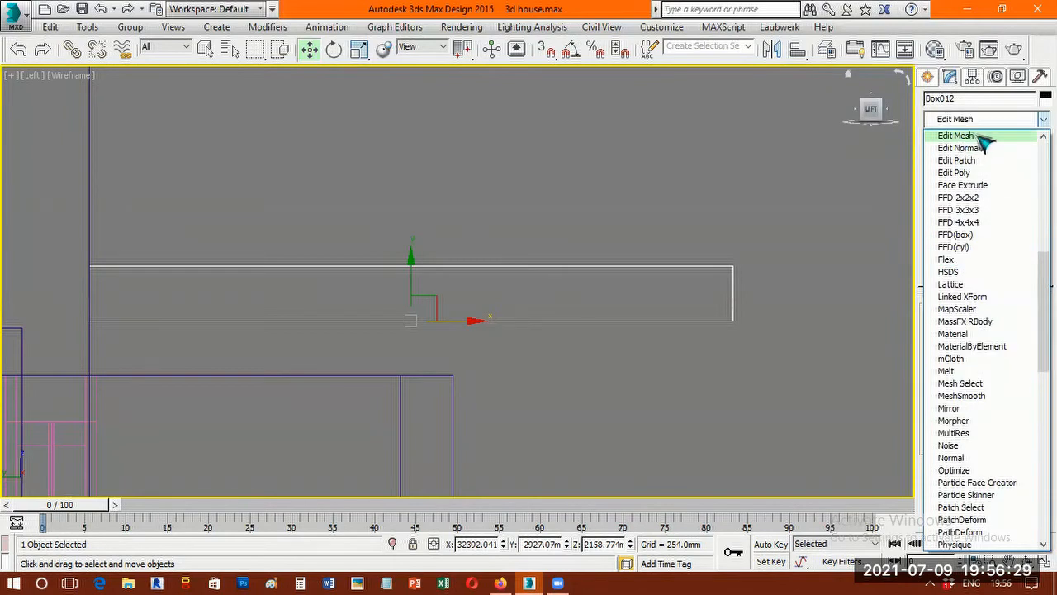
key("Escape")
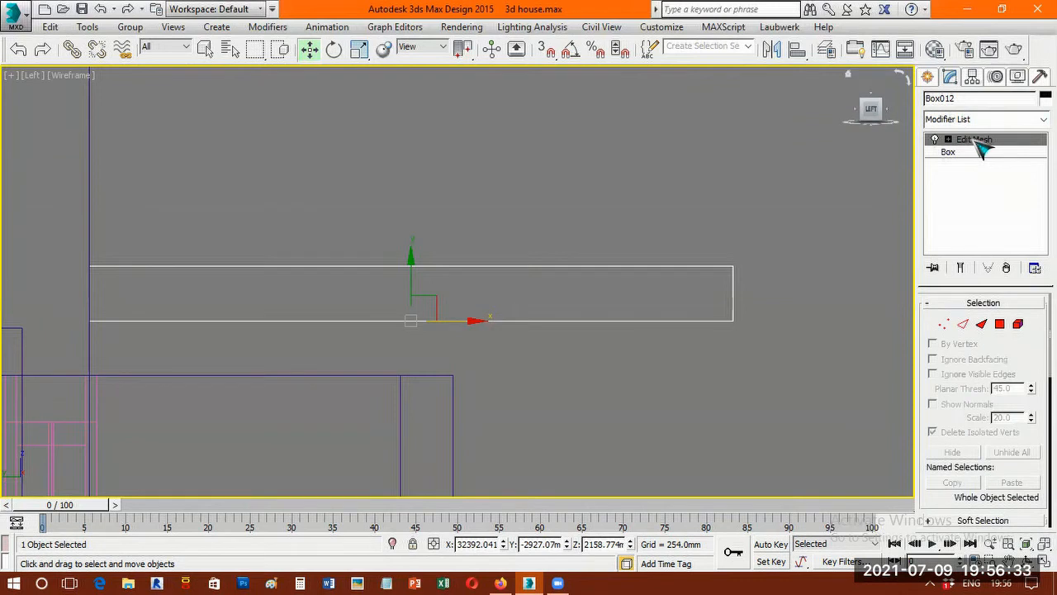
- Lower the two top vertices at the box's outer end by about 20 mm to slope its upper face
key("1")
left_click(949, 139)
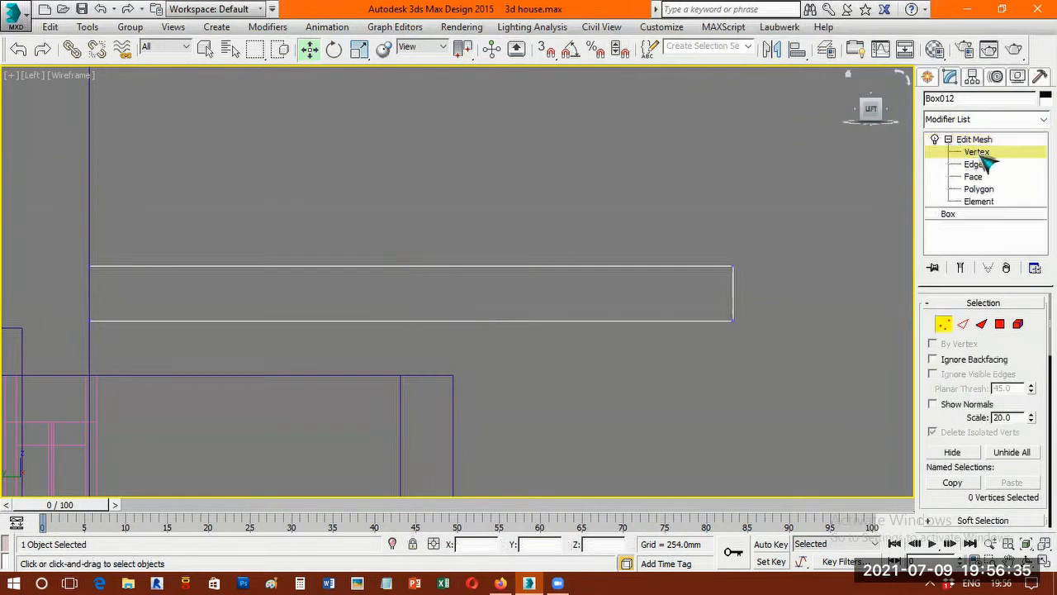
left_click_drag(769, 239, 694, 279)
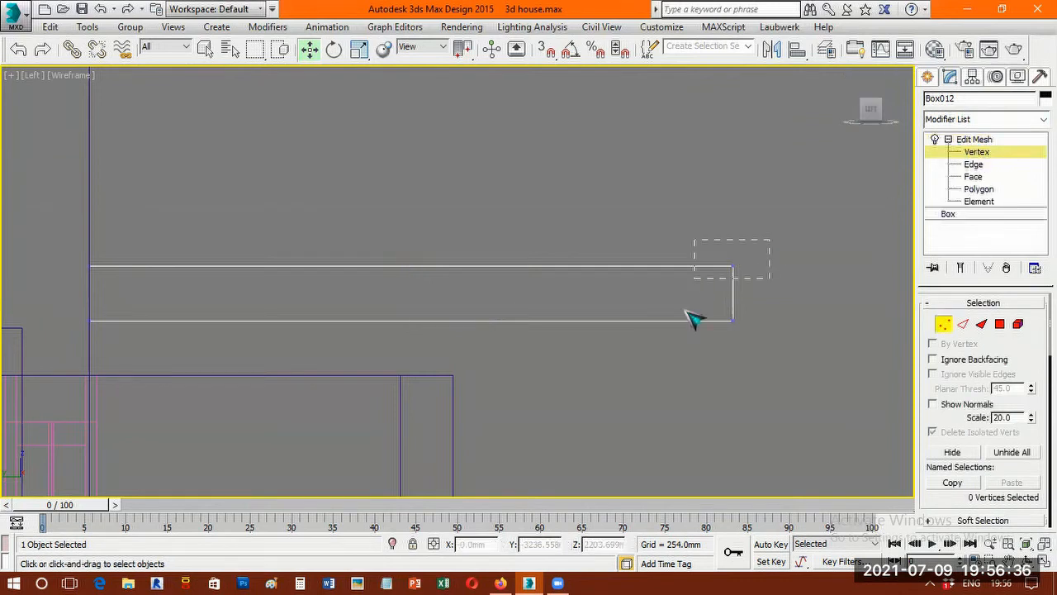
left_click(734, 321)
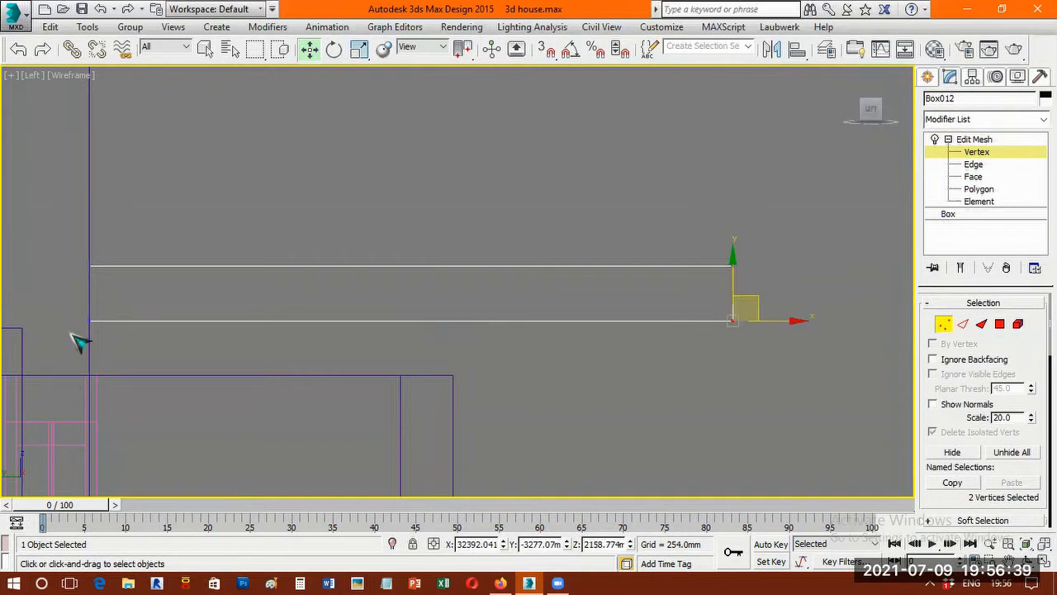
left_click_drag(71, 334, 108, 300)
left_click(731, 267)
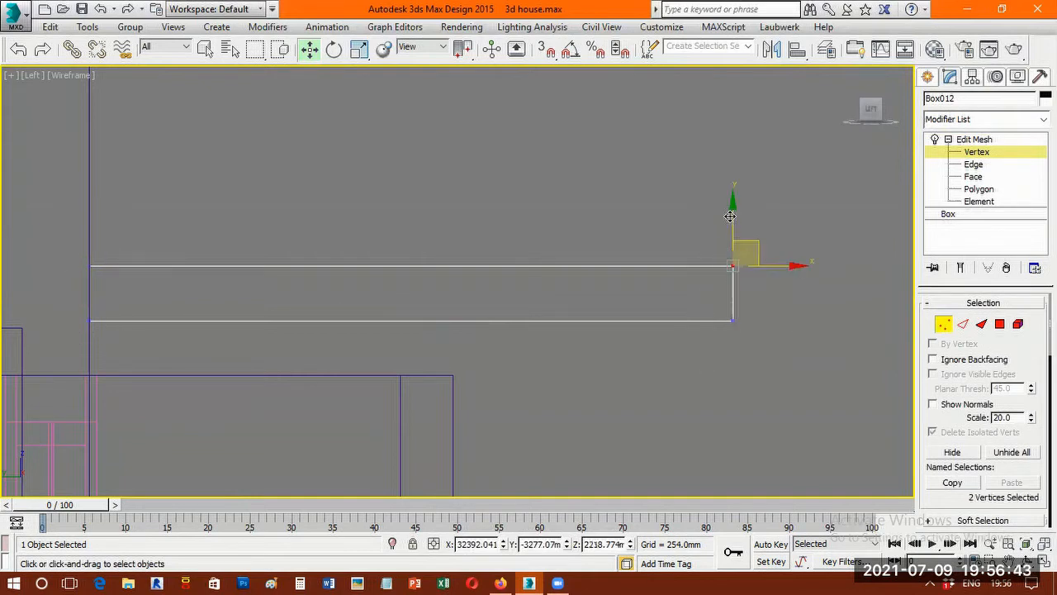
left_click_drag(732, 225, 731, 235)
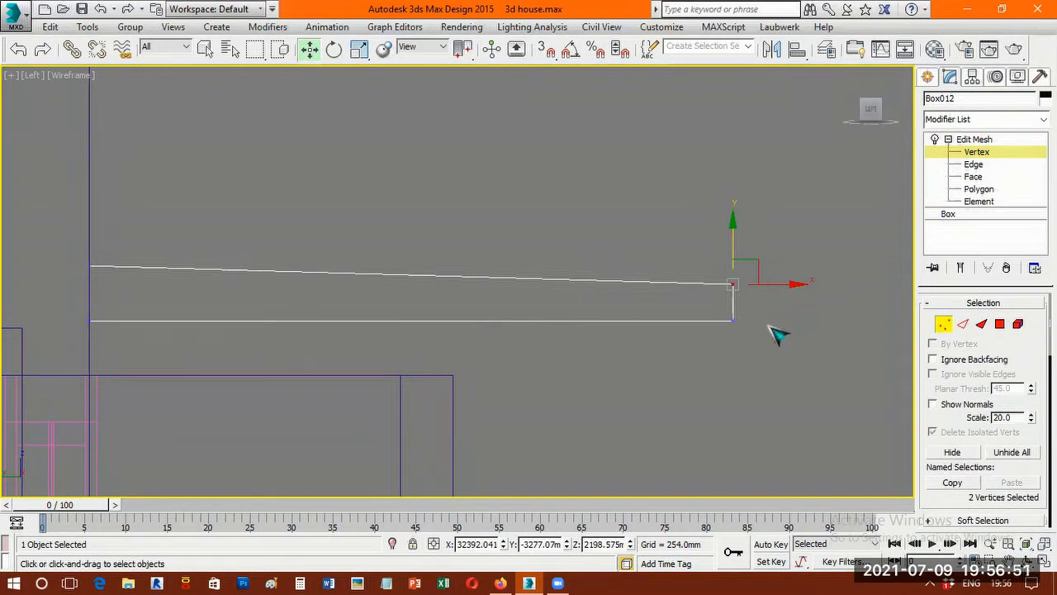
- Lower the two outer top vertices of the canopy box to about 2197 mm, leave vertex editing and deselect the box
left_click_drag(734, 241, 734, 242)
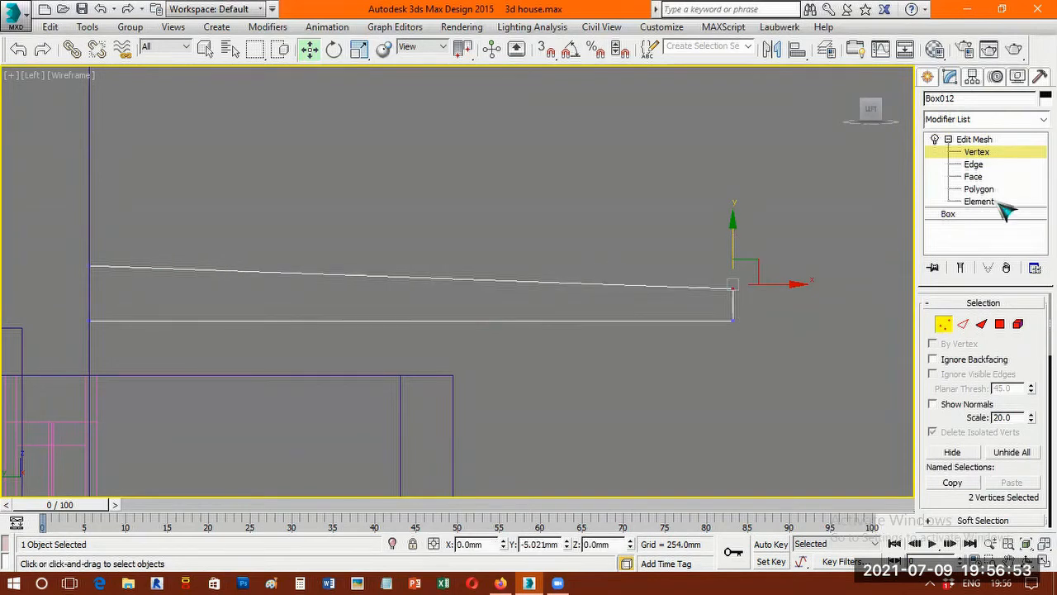
left_click(928, 78)
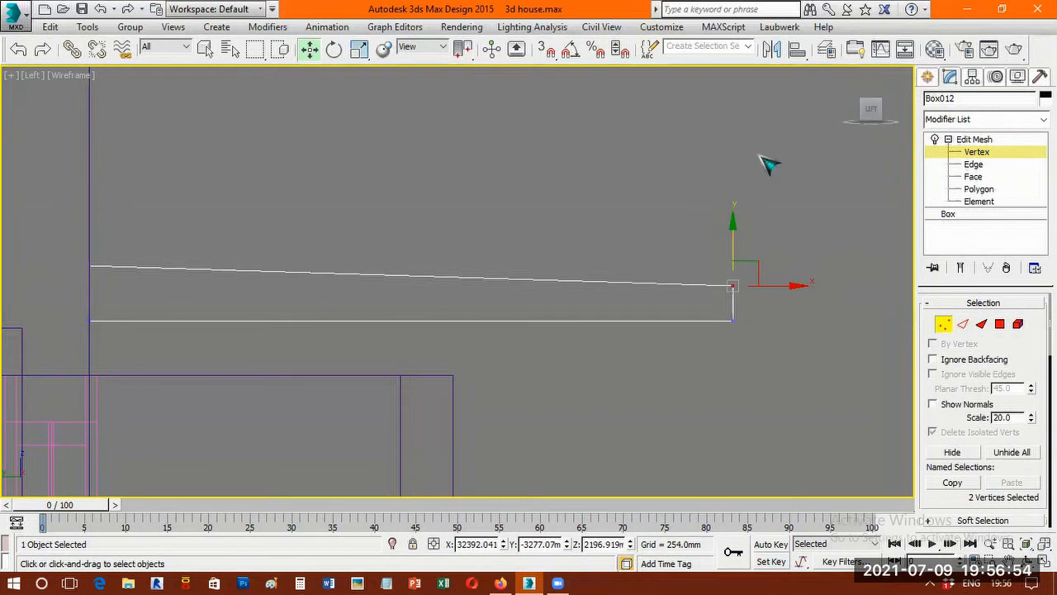
left_click(661, 154)
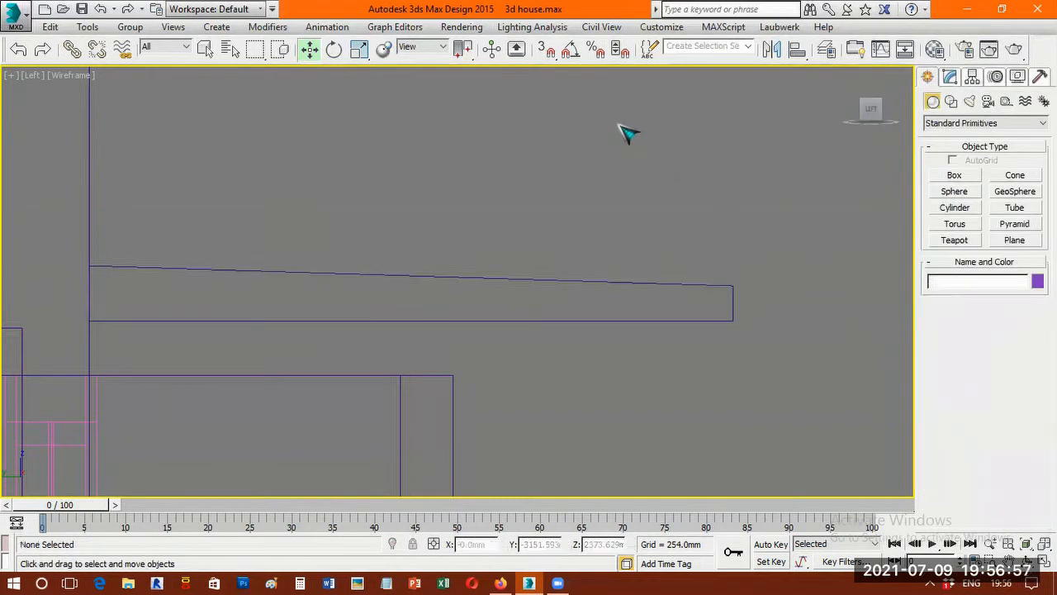
- Examine the sloped canopy and the houses from the front and back in a shaded, orbited view
key("t")
key("z")
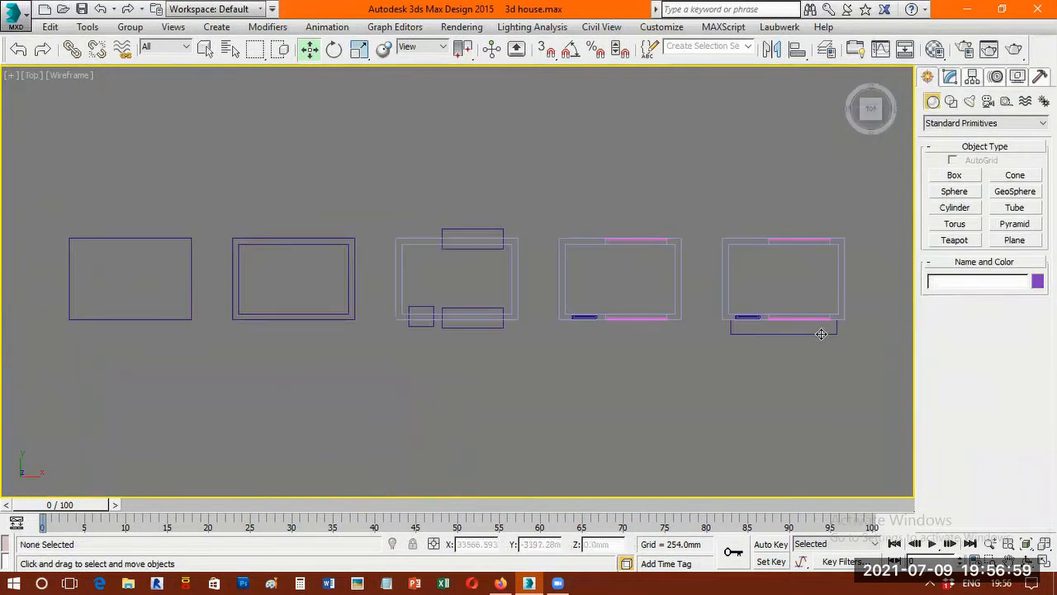
left_click(821, 333)
key("F3")
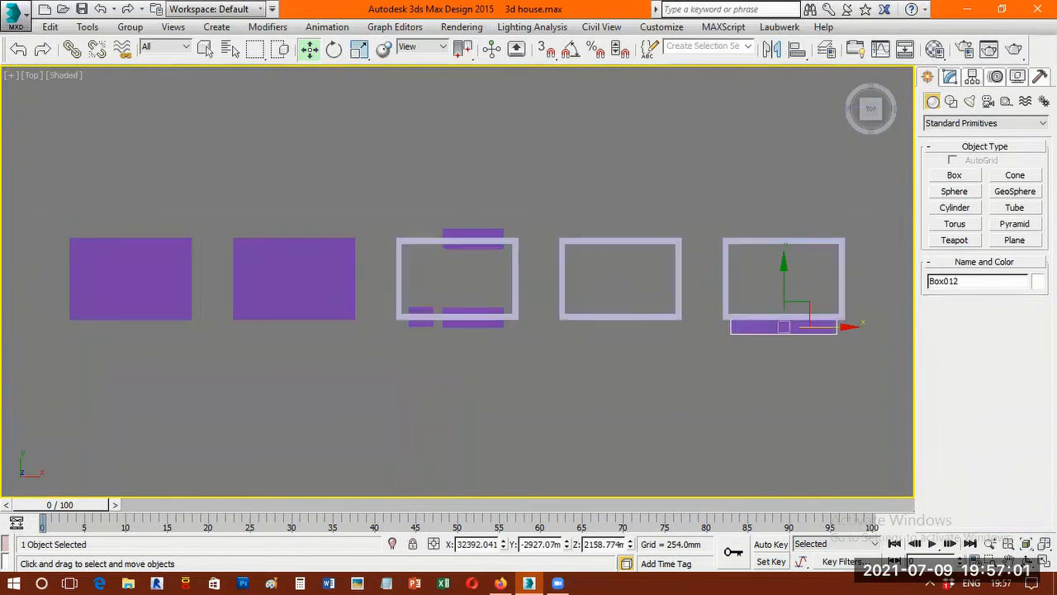
key("z")
key("ctrl+r")
left_click_drag(408, 221, 505, 204)
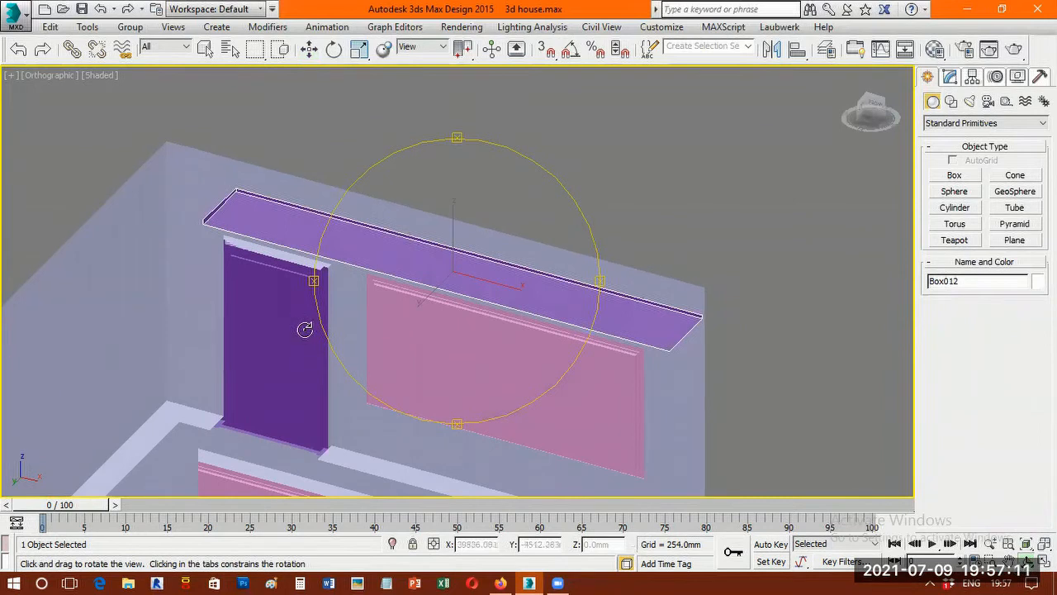
left_click_drag(502, 330, 465, 371)
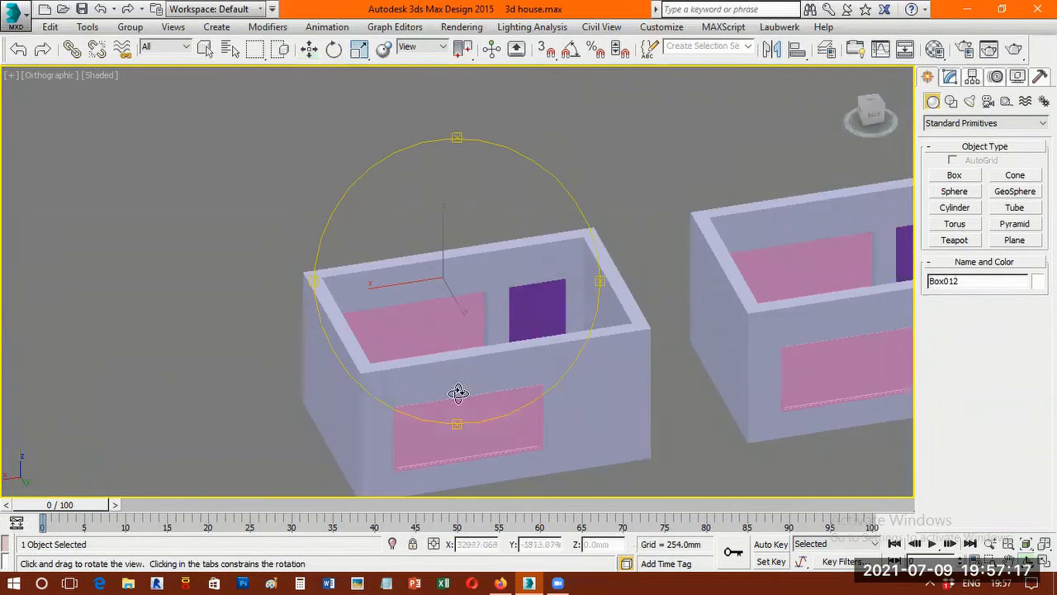
left_click_drag(455, 377, 455, 236)
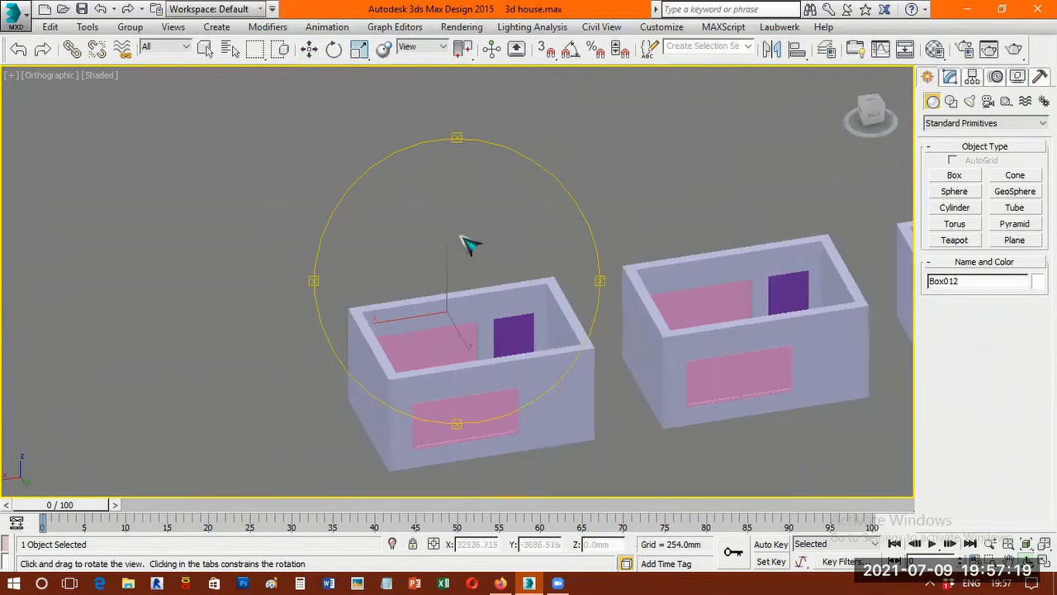
right_click(462, 237)
key("ctrl+d")
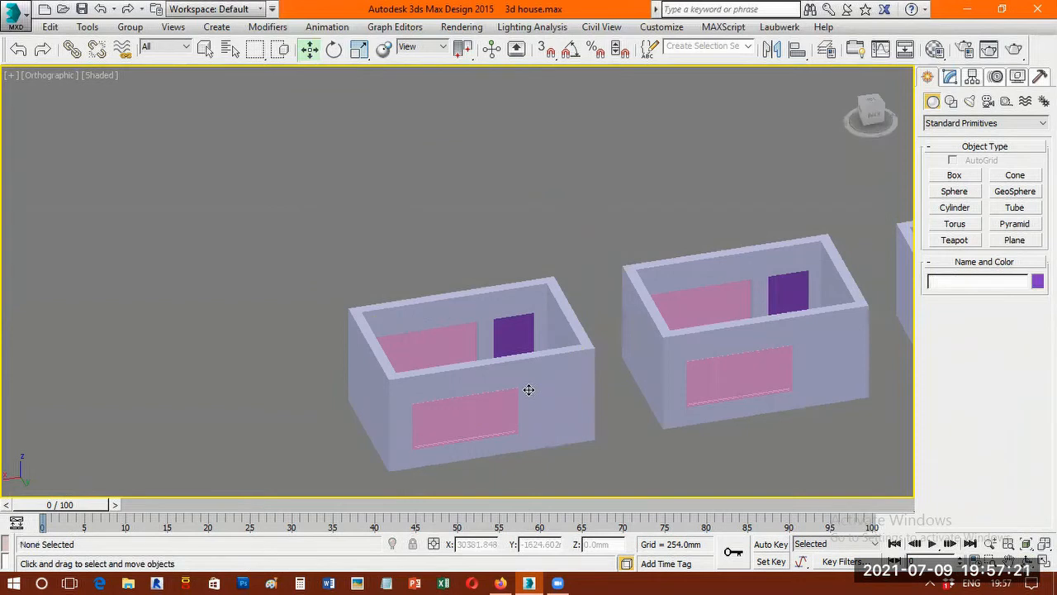
- Show the house with the canopy in a wireframe Back view, framed closely, with nothing selected
left_click(528, 389)
key("t")
key("z")
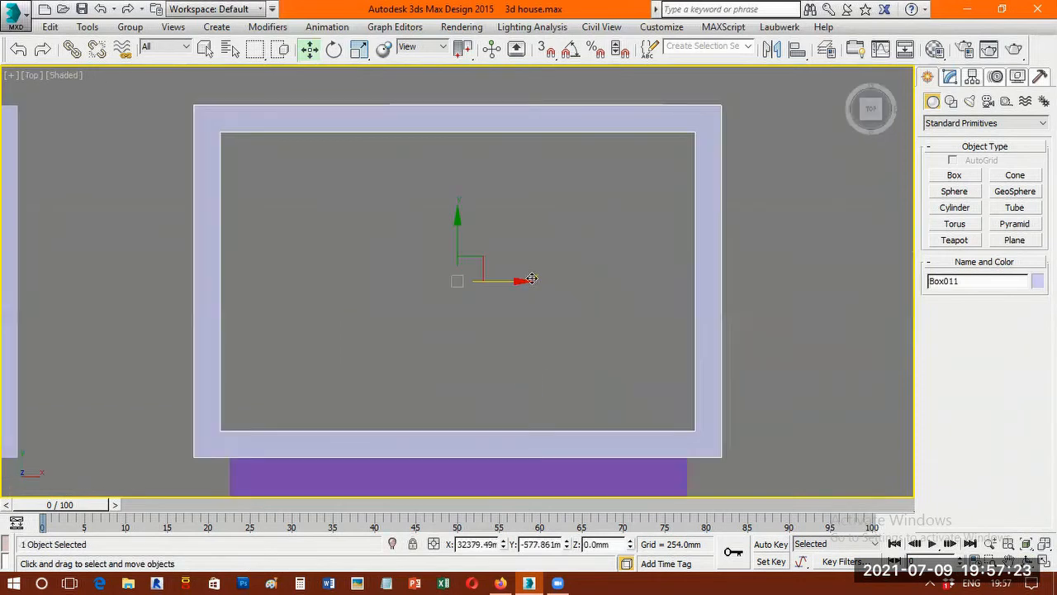
scroll(570, 346, "down", 3)
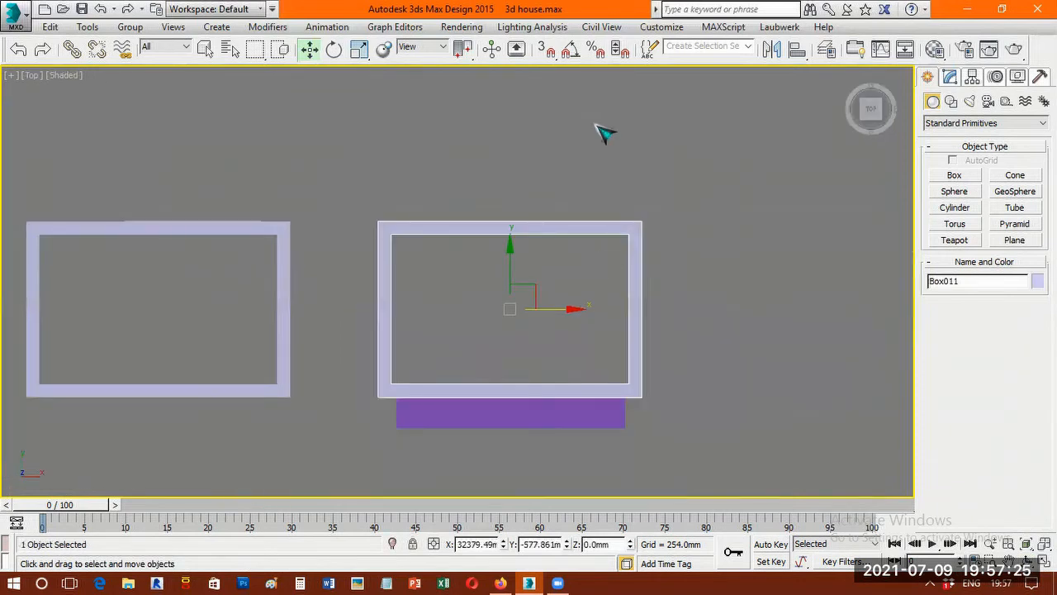
key("v")
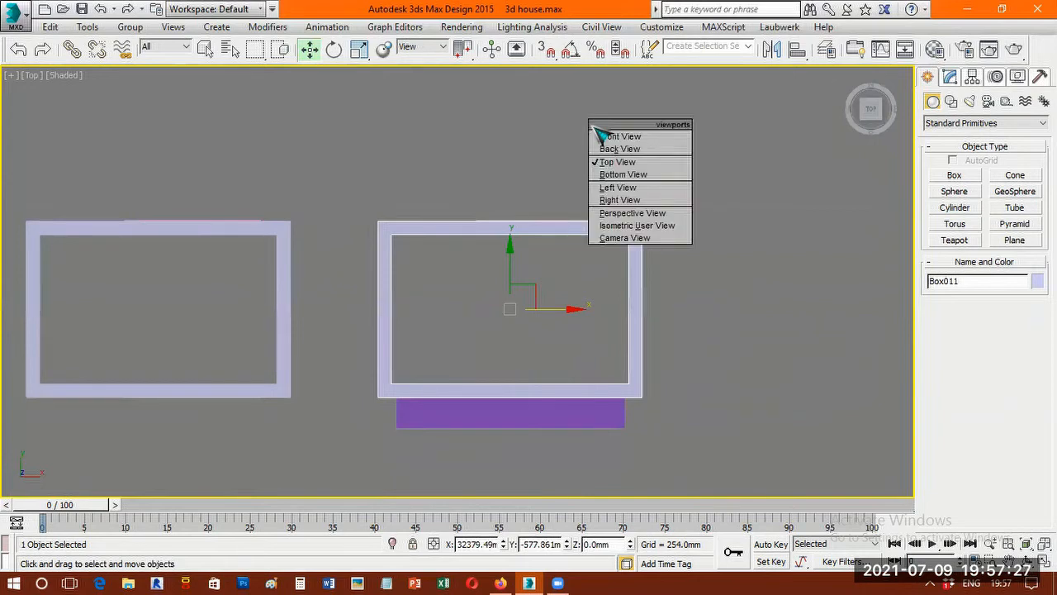
key("k")
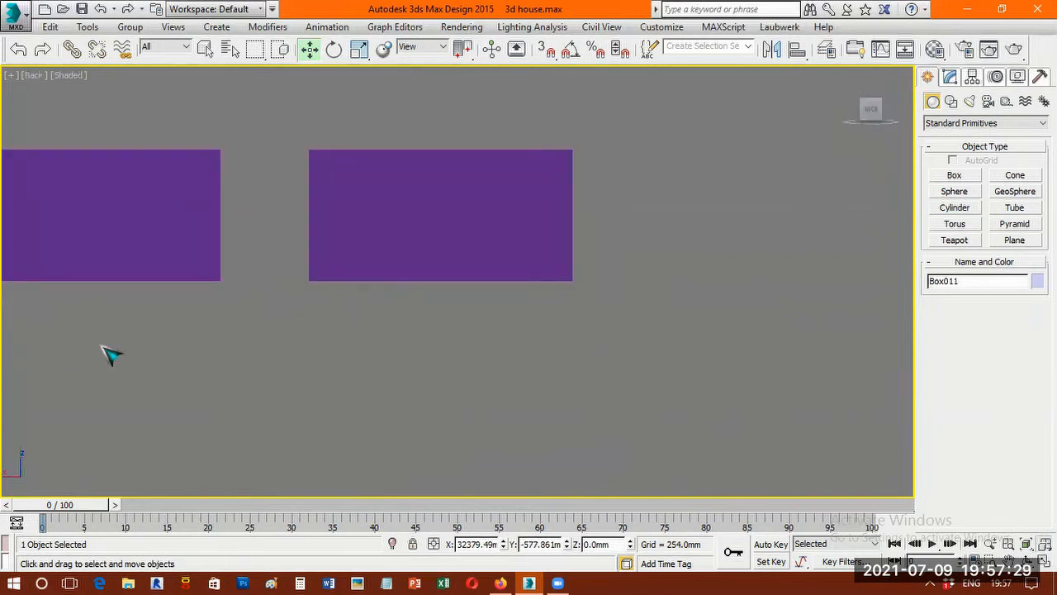
key("ctrl+alt+z")
key("ctrl+w")
left_click_drag(250, 230, 52, 342)
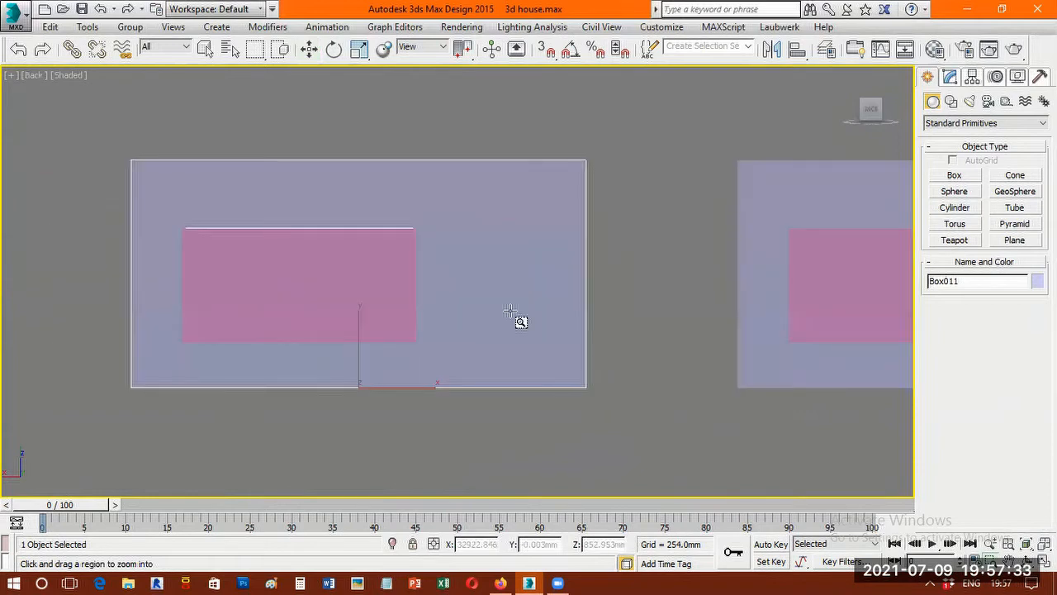
key("F3")
key("w")
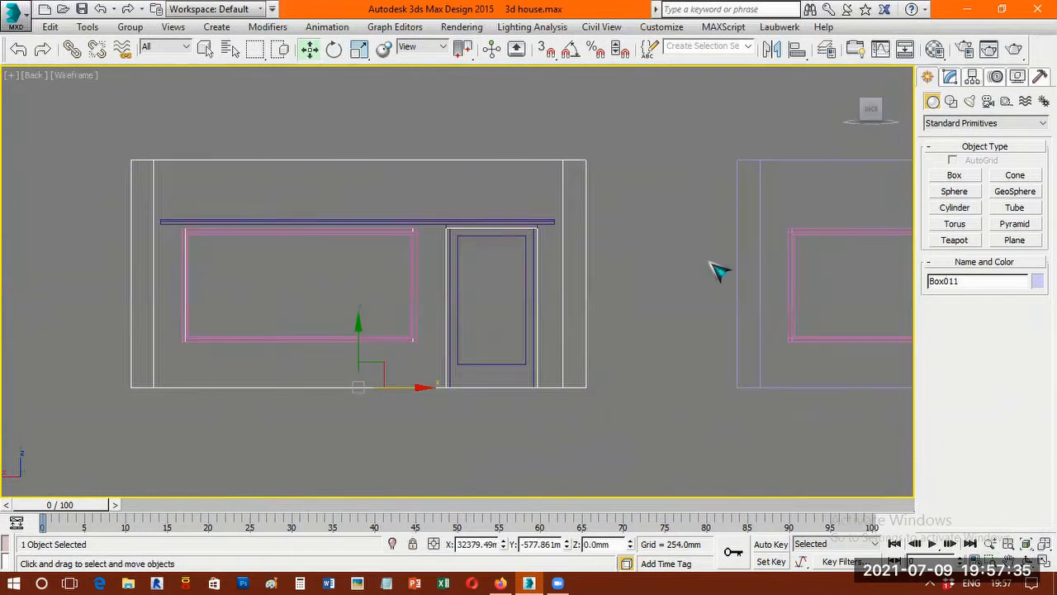
left_click(719, 271)
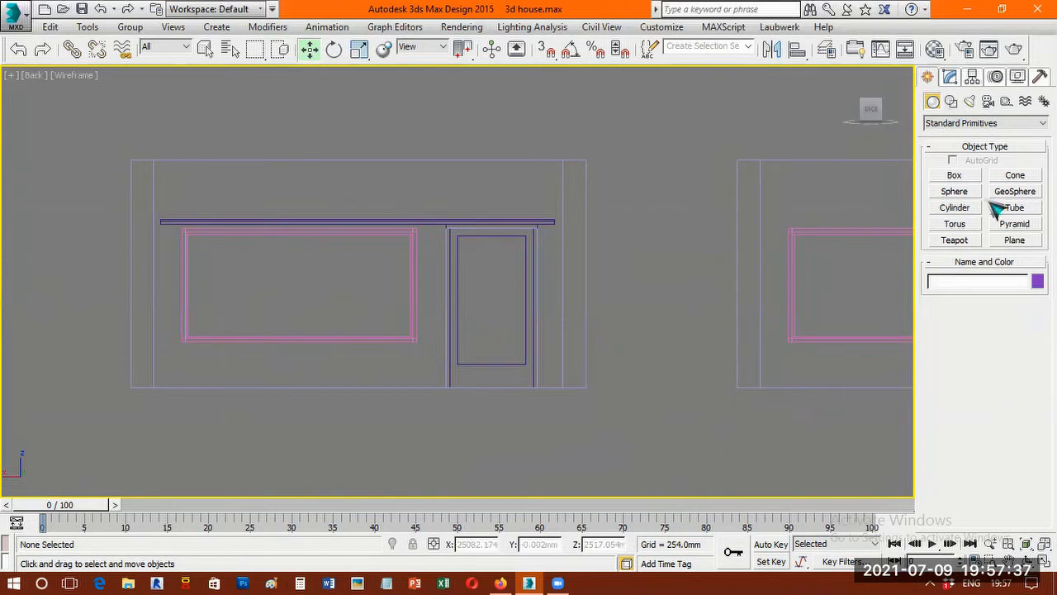
- Hide the front and back fixed windows of the house with the canopy, leaving the wall opening clear
left_click(951, 100)
left_click(1014, 187)
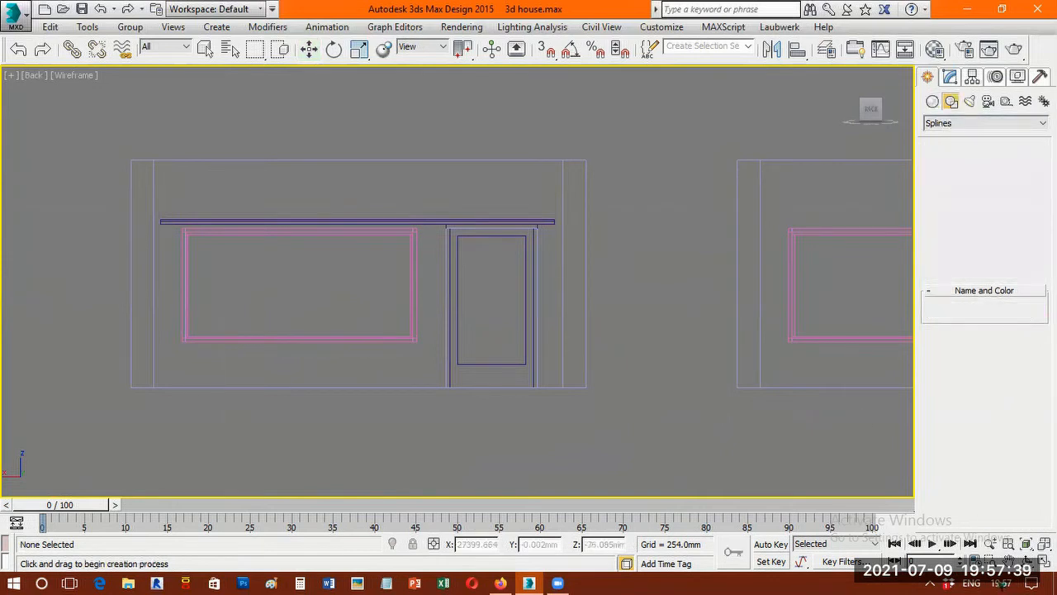
key("ctrl+w")
left_click_drag(96, 385, 481, 190)
right_click(300, 215)
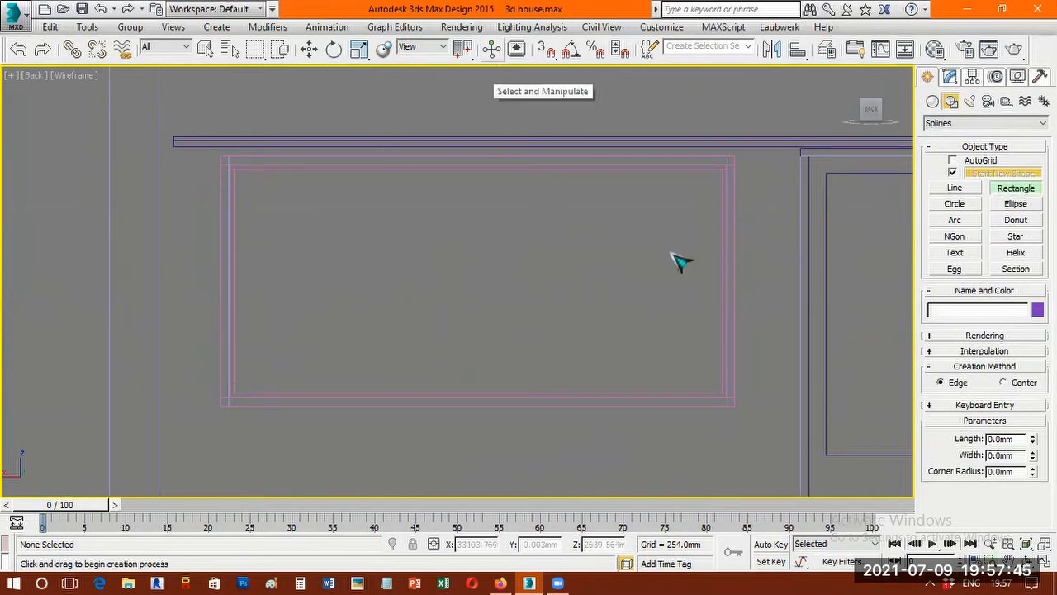
key("w")
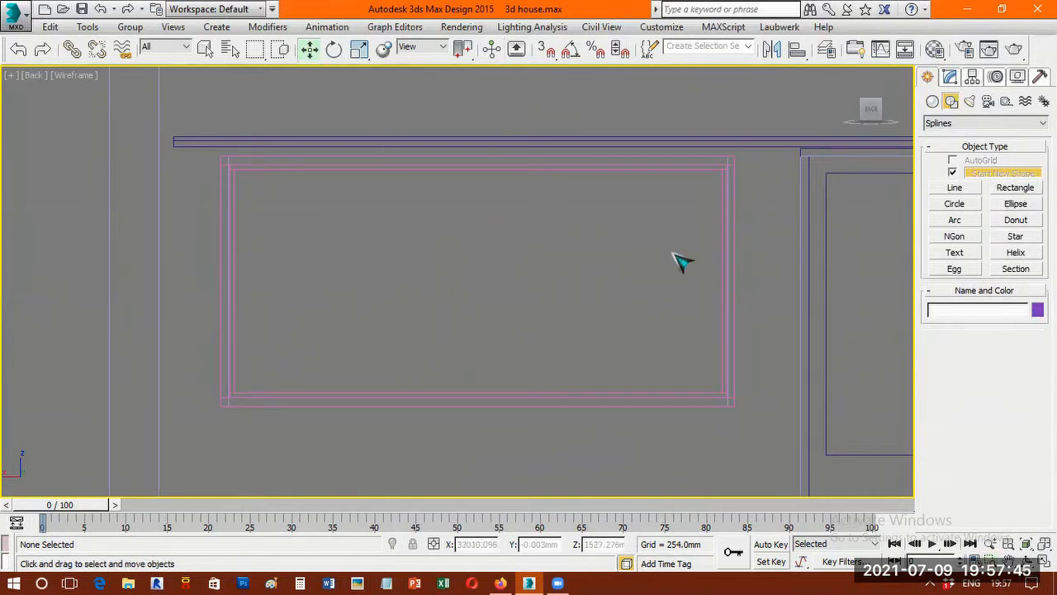
left_click(680, 167)
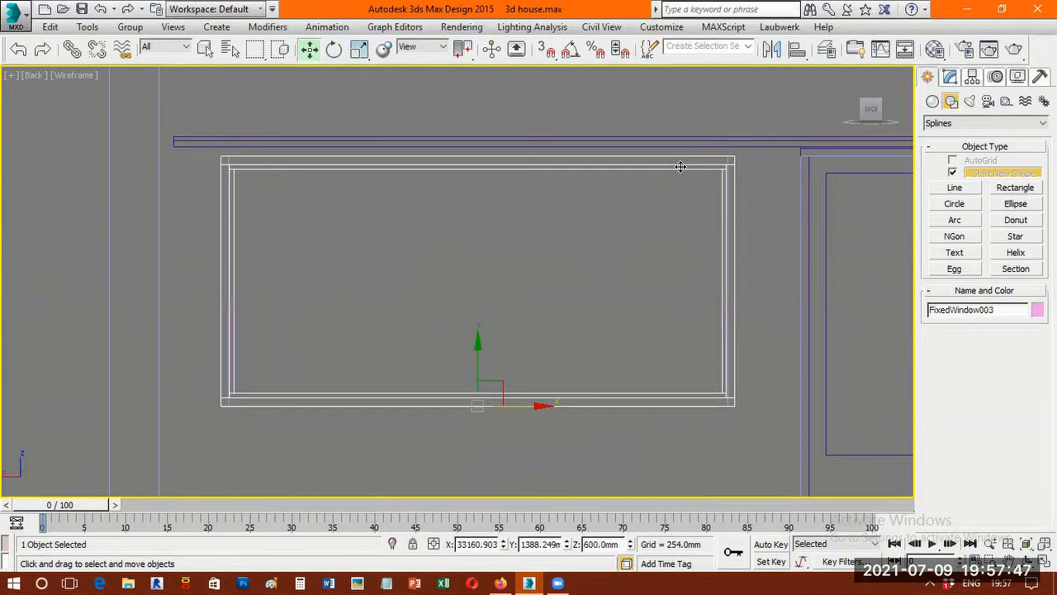
left_click(1018, 76)
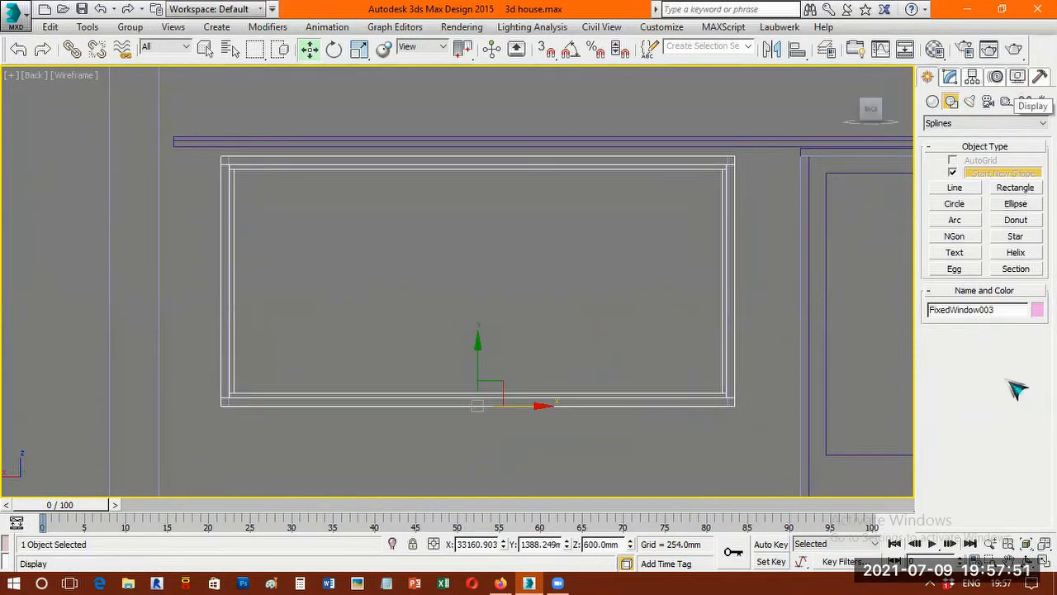
left_click(688, 169)
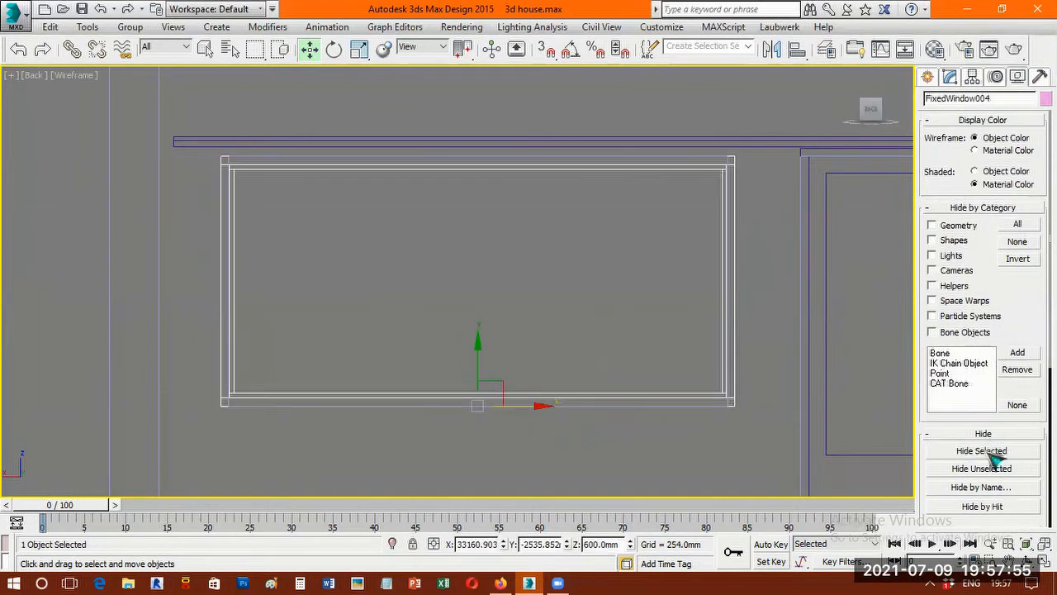
left_click(992, 454)
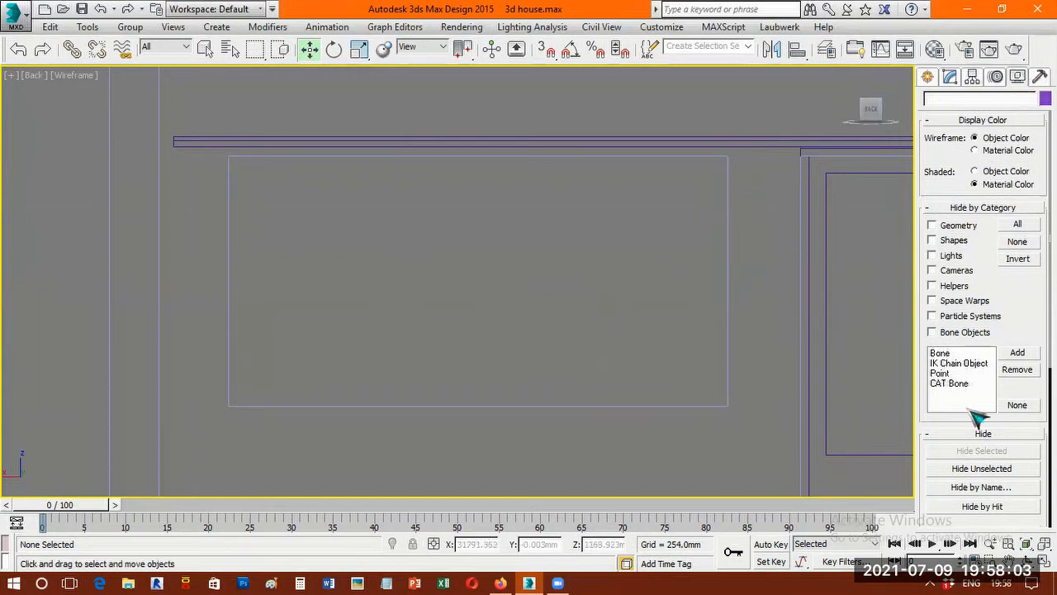
- Start a Rectangle spline and enable 3D snapping with Endpoint as the only snap type
left_click(929, 81)
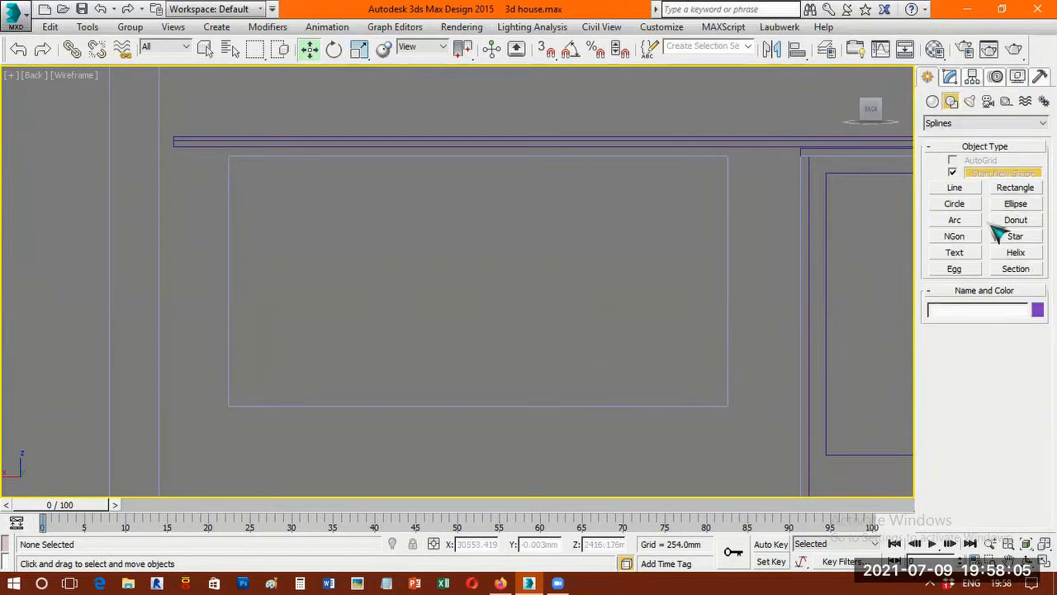
left_click(1016, 189)
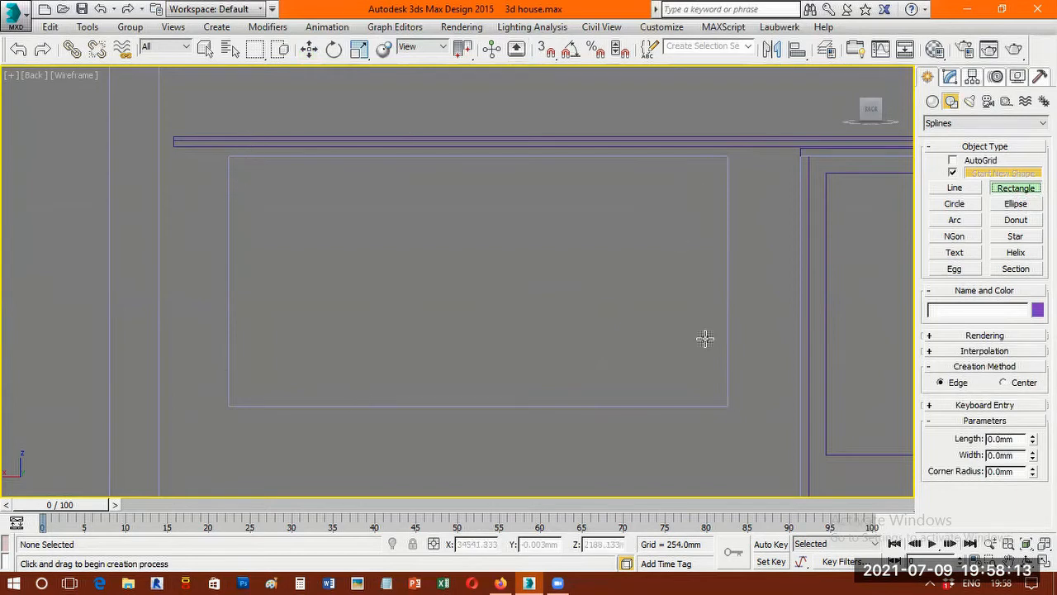
left_click(555, 53)
right_click(555, 53)
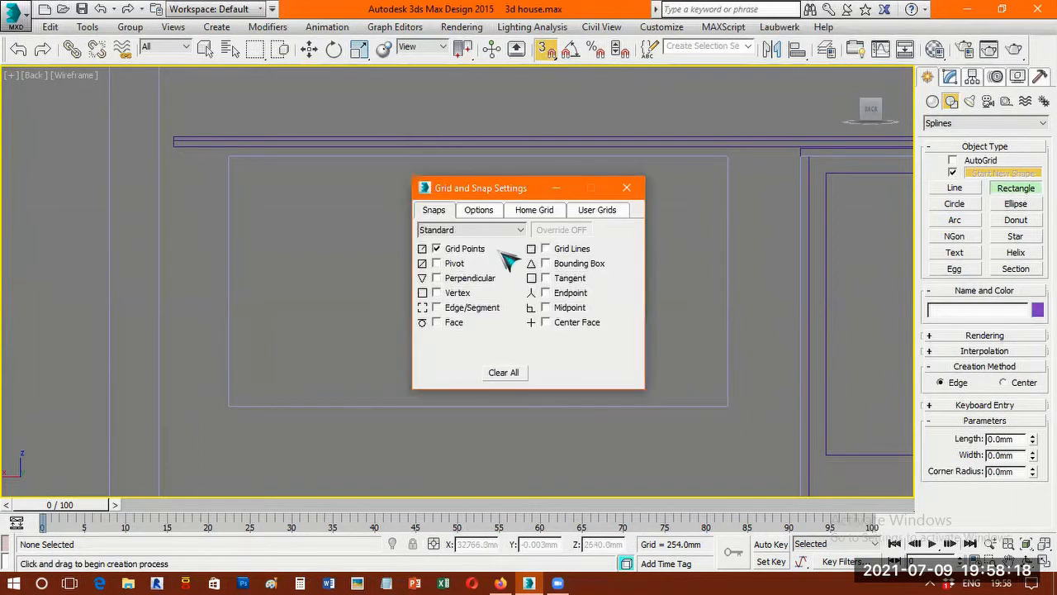
left_click(503, 372)
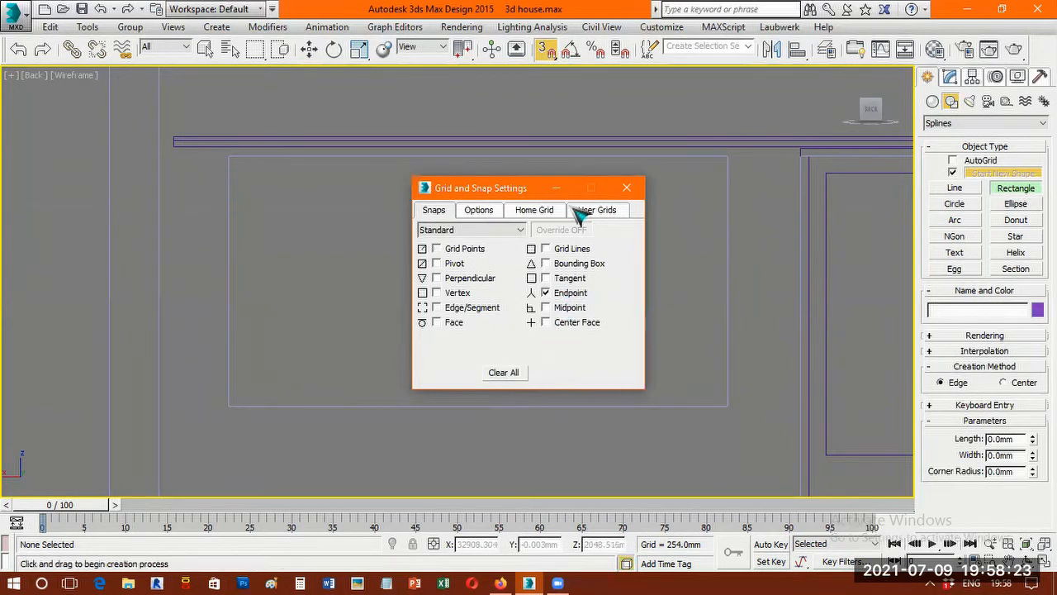
left_click(539, 213)
left_click(487, 209)
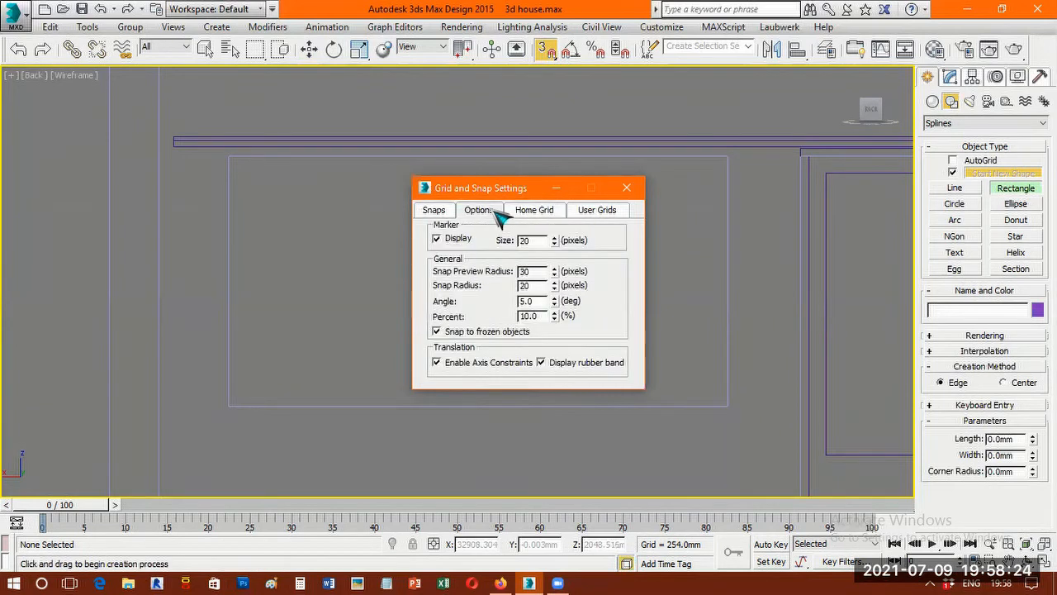
left_click(443, 213)
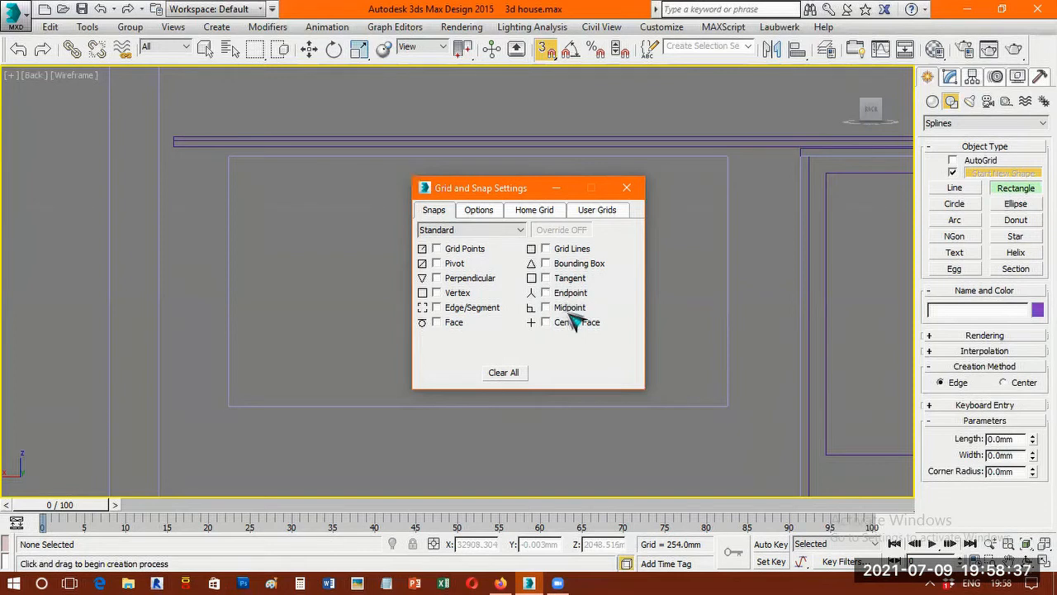
left_click(546, 293)
left_click(626, 188)
- Draw a 1500 by 3000 mm rectangle spline corner to corner on the window opening, turn snapping off and open its modifier settings
mouse_move(230, 157)
left_mouse_down()
mouse_move(678, 323)
mouse_move(728, 405)
left_mouse_up()
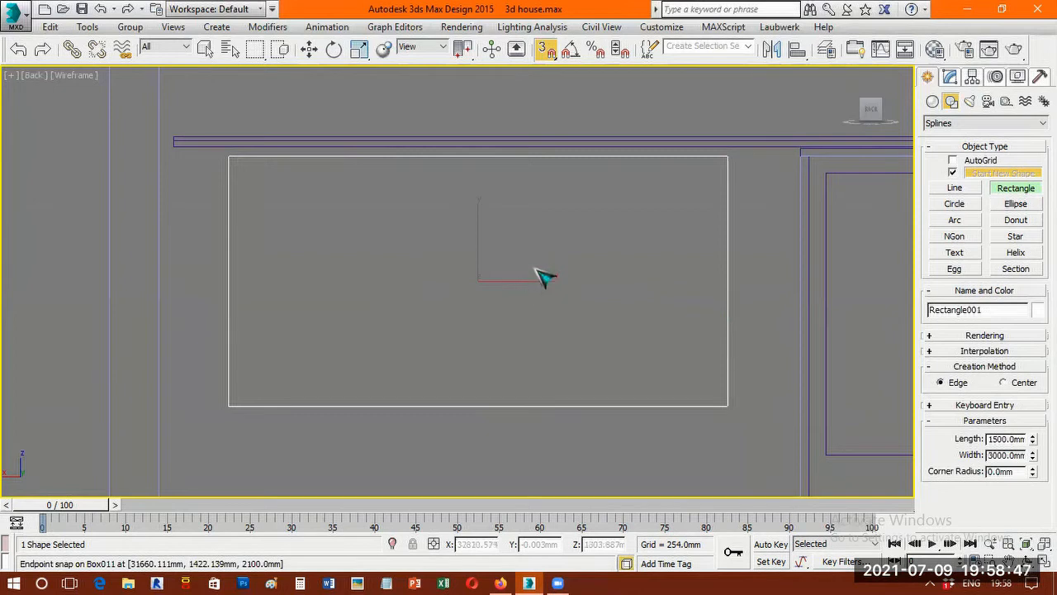
key("w")
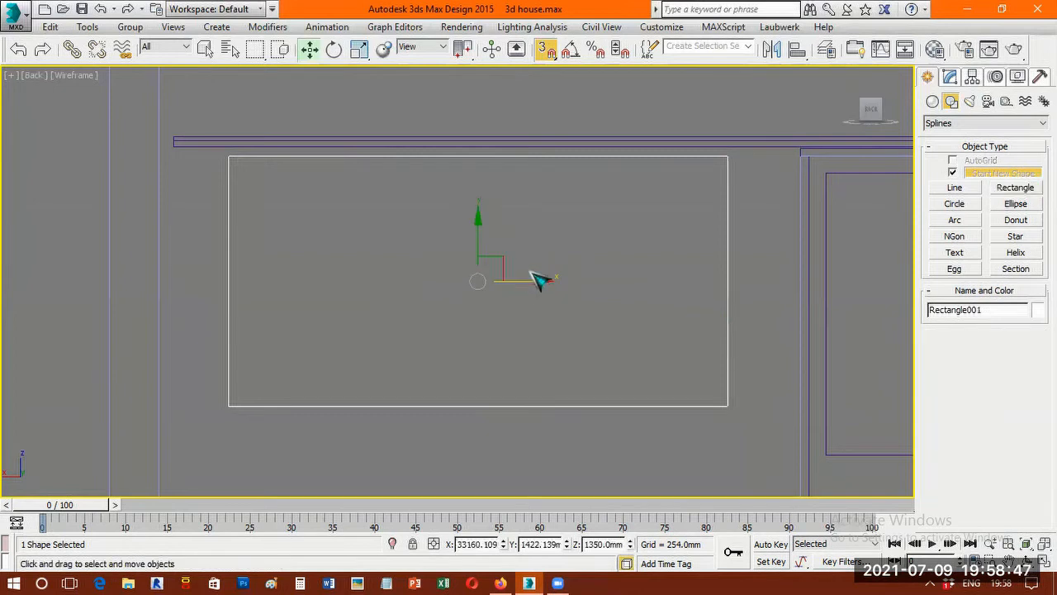
left_click(547, 50)
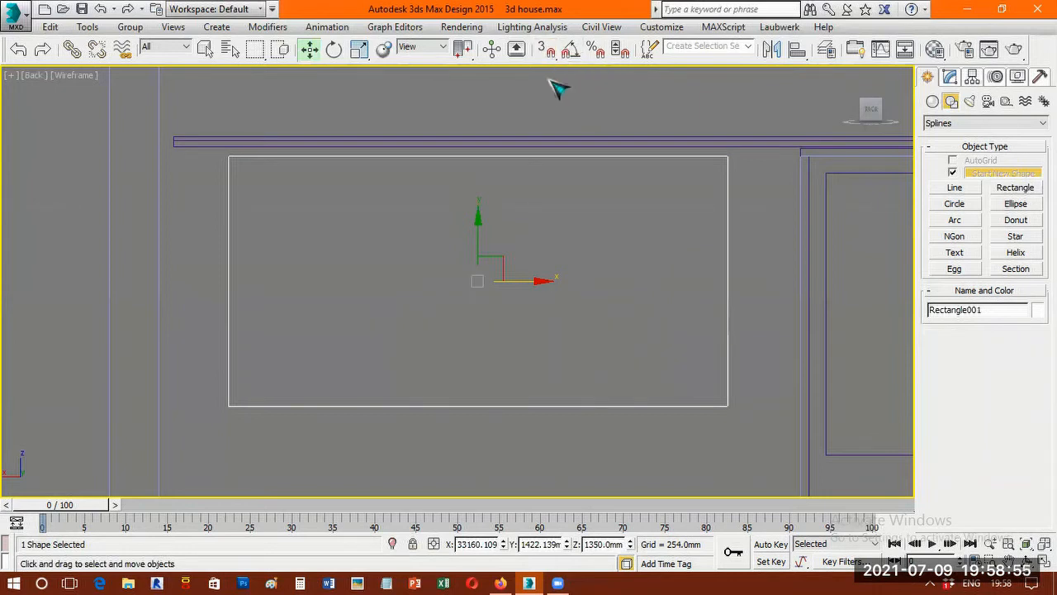
key("s")
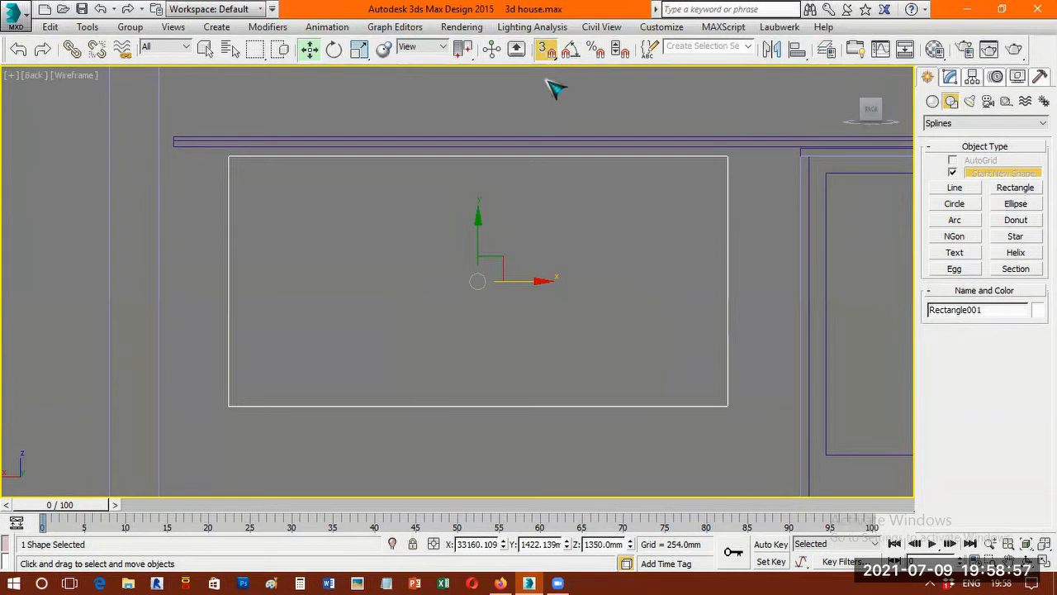
key("s")
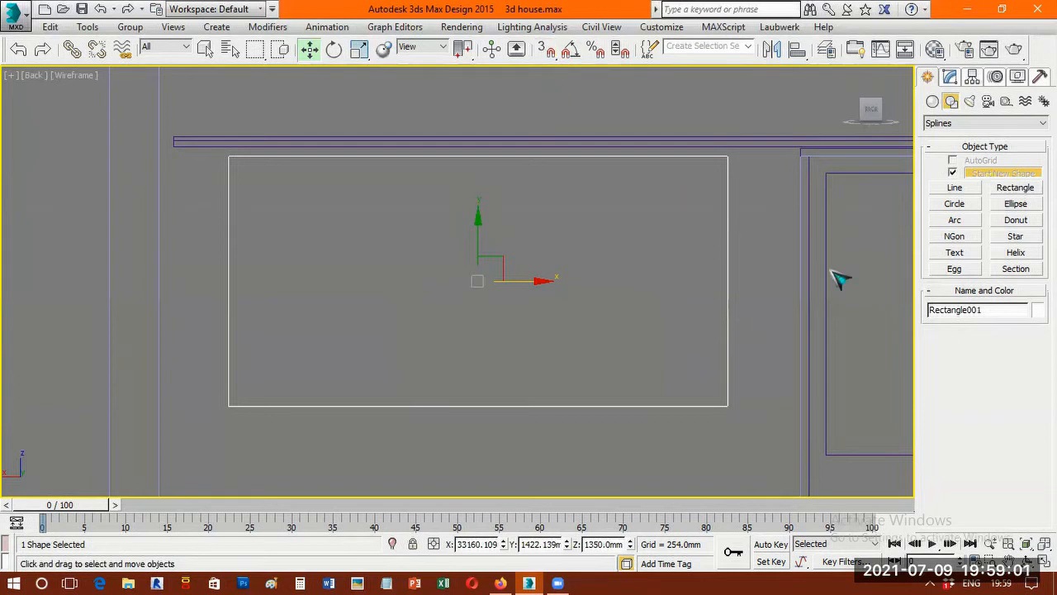
left_click(952, 79)
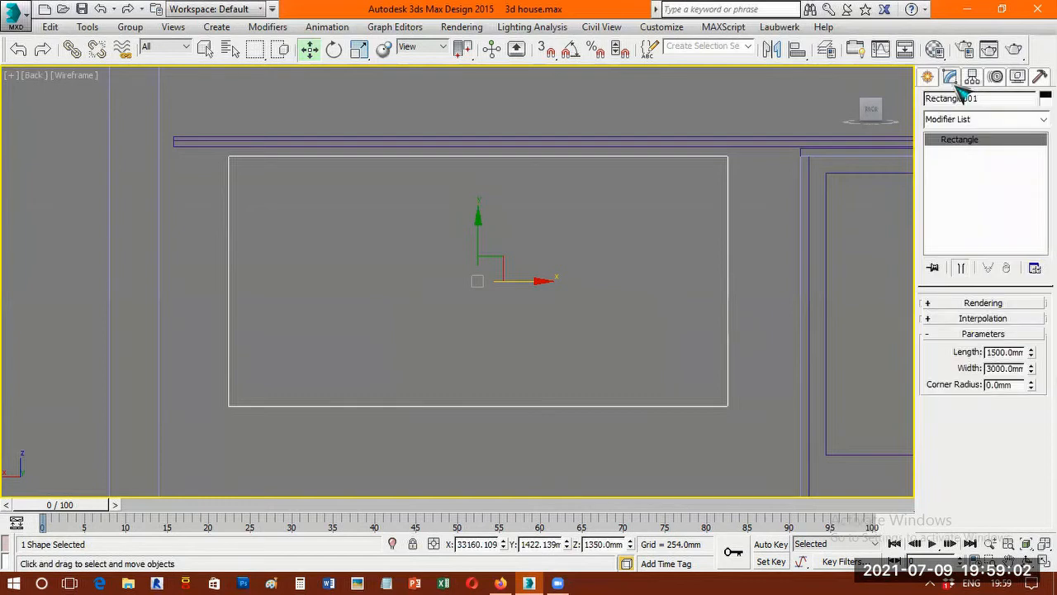
- Add an Edit Spline modifier to the rectangle and activate Outline on its spline at the Spline sub-object level
left_click(1000, 120)
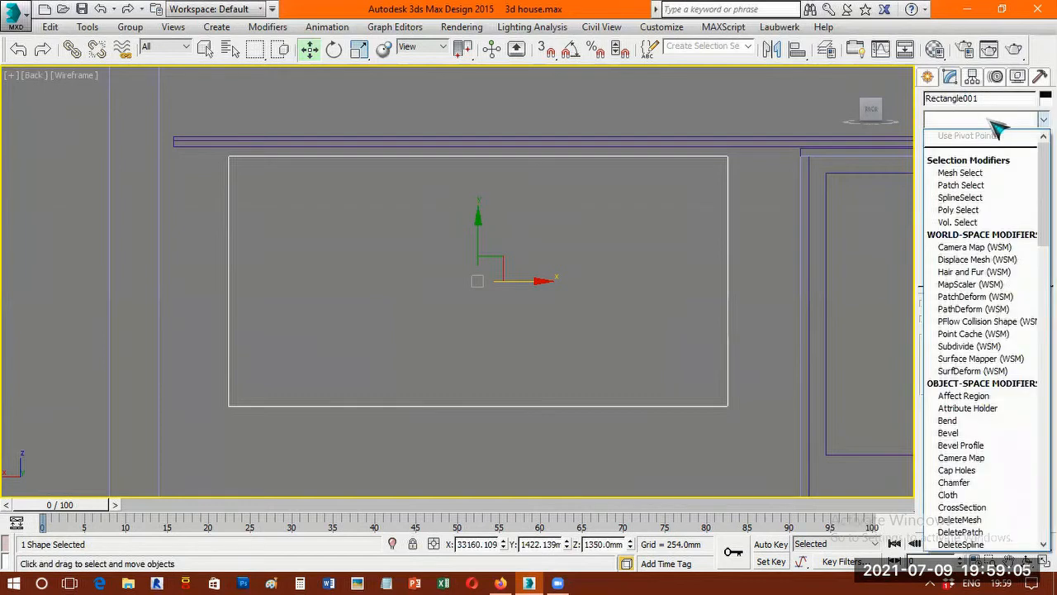
key("e")
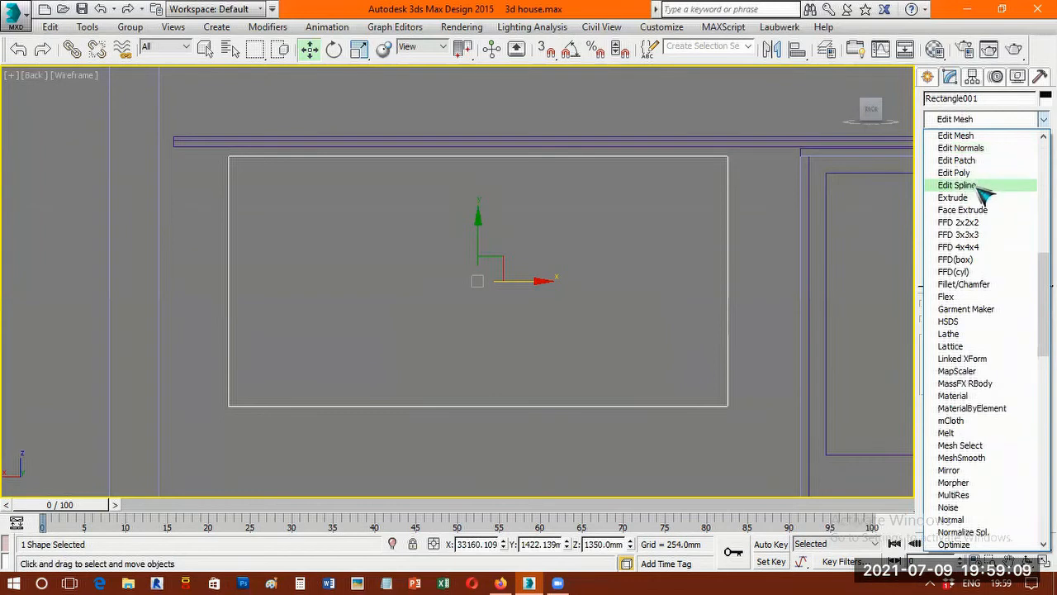
left_click(980, 186)
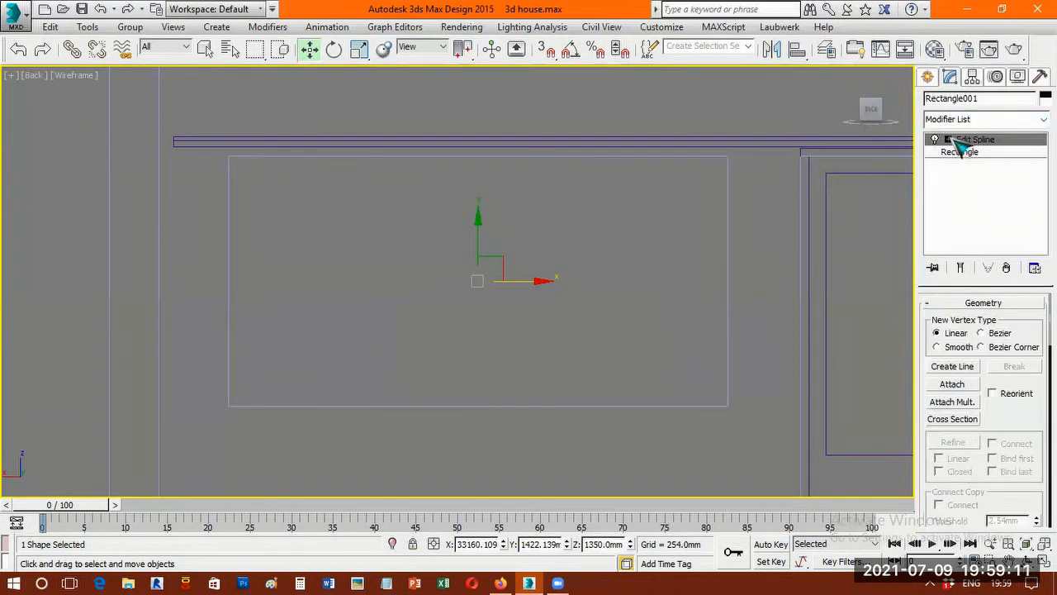
key("1")
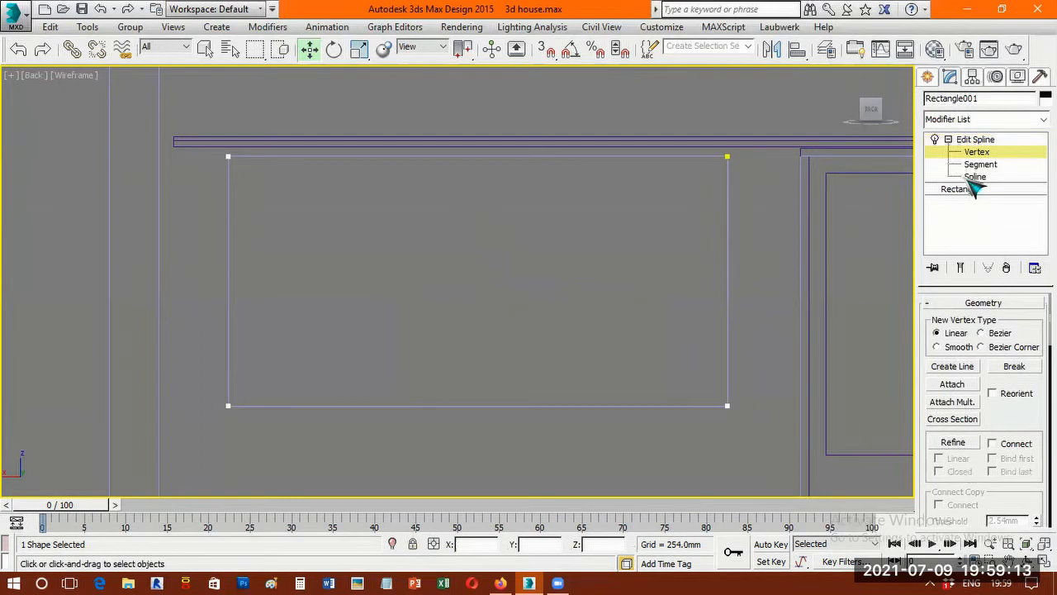
left_click(972, 178)
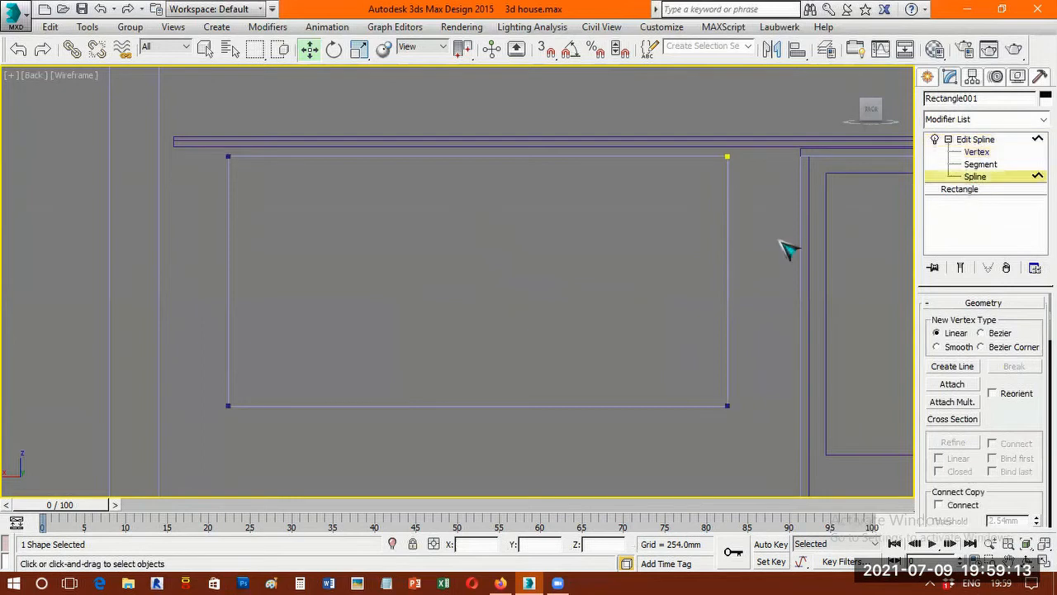
left_click(729, 282)
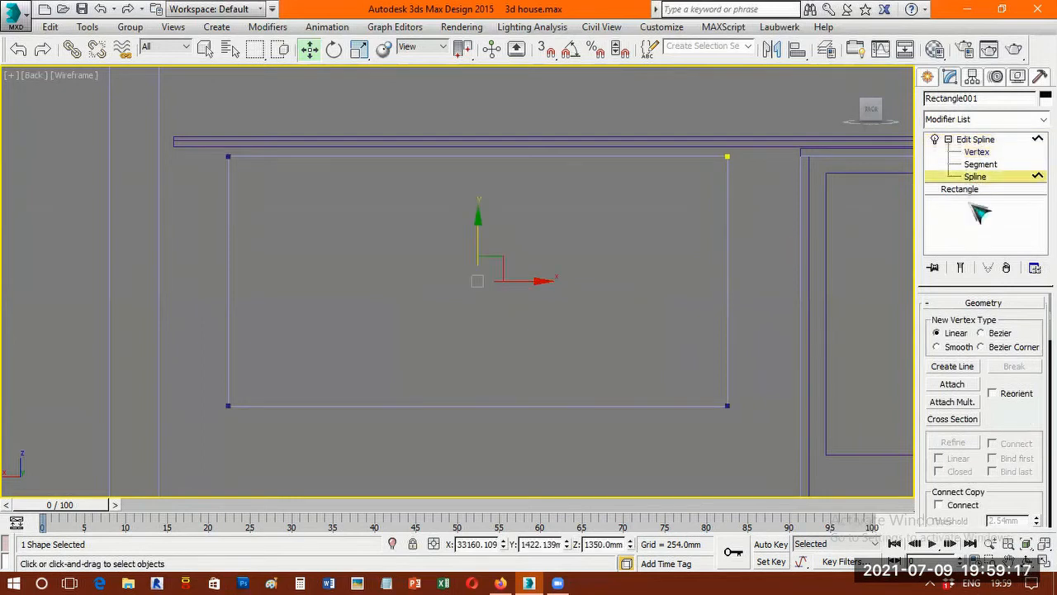
scroll(958, 529, "down", 5)
left_click(953, 488)
left_click(1037, 484)
left_click_drag(1037, 490, 1032, 500)
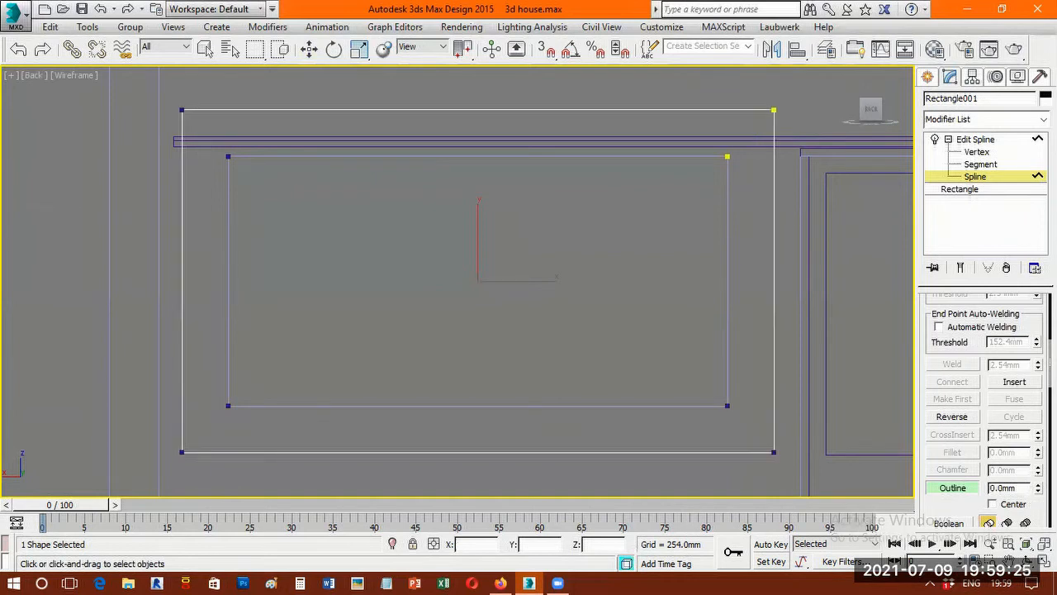
key("ctrl+z")
- Outline the rectangle spline outward with a negative offset to form a narrow frame profile around the window opening
double_click(1022, 488)
type("-")
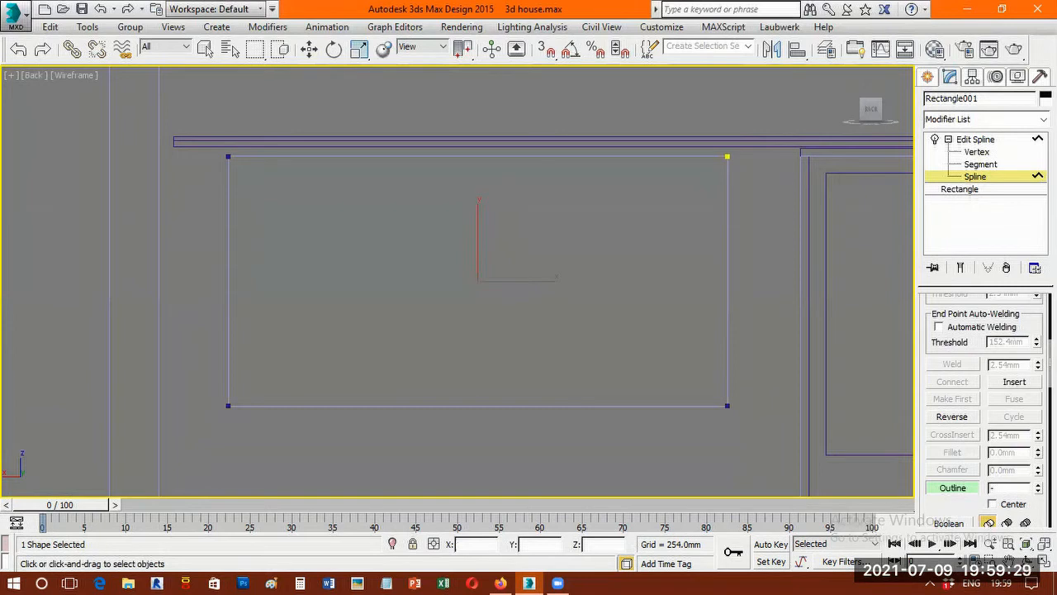
key("Return")
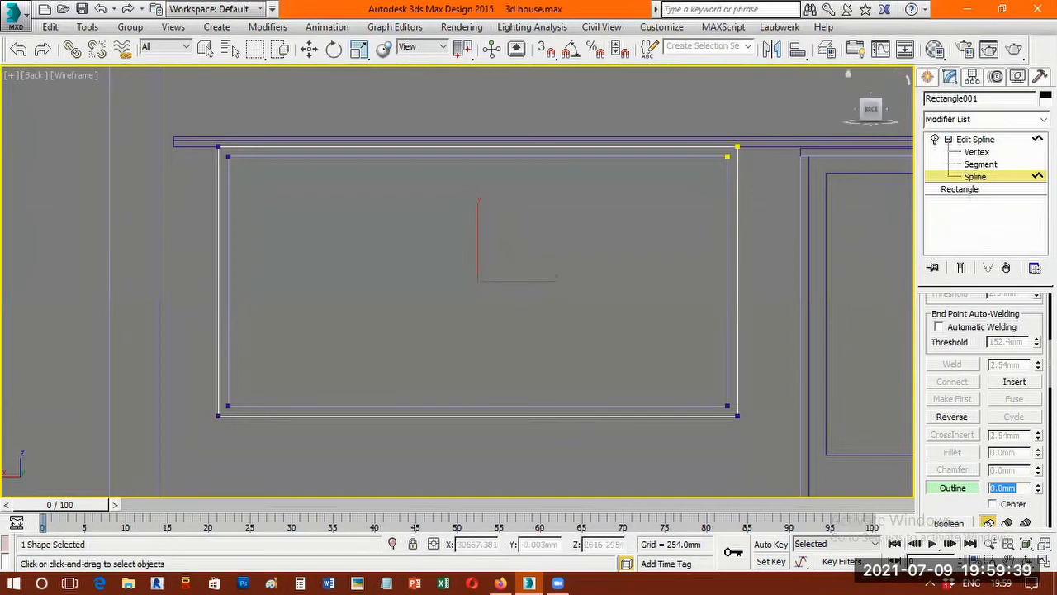
- Leave spline editing and orbit the wireframe house to an angled back view of the window outline
left_click(928, 76)
key("ctrl+r")
left_click_drag(453, 305, 539, 388)
key("w")
mouse_move(509, 339)
left_mouse_down()
mouse_move(504, 318)
mouse_move(534, 344)
mouse_move(523, 326)
left_mouse_up()
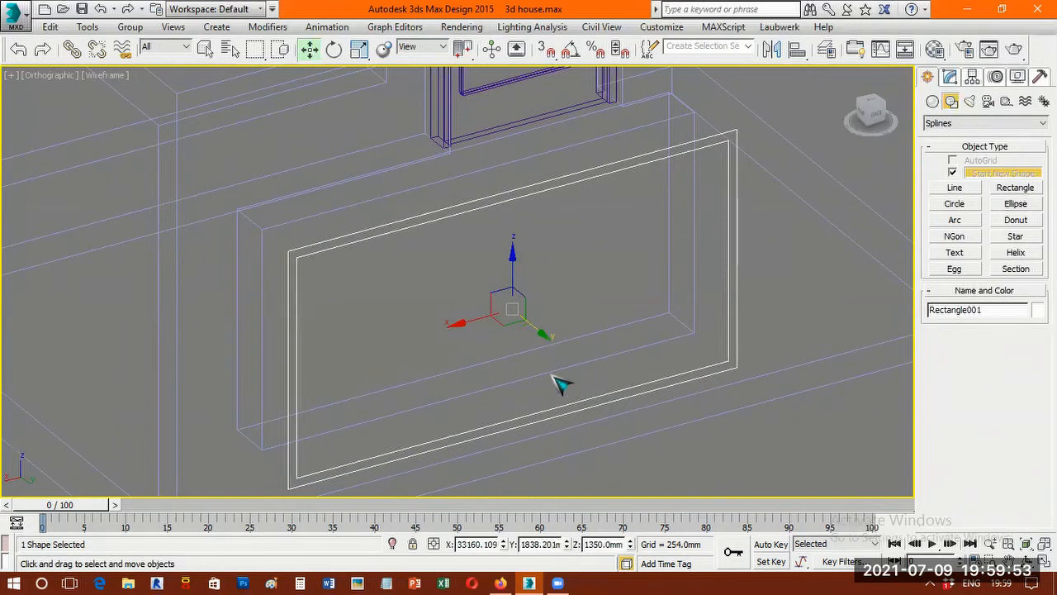
key("ctrl+z")
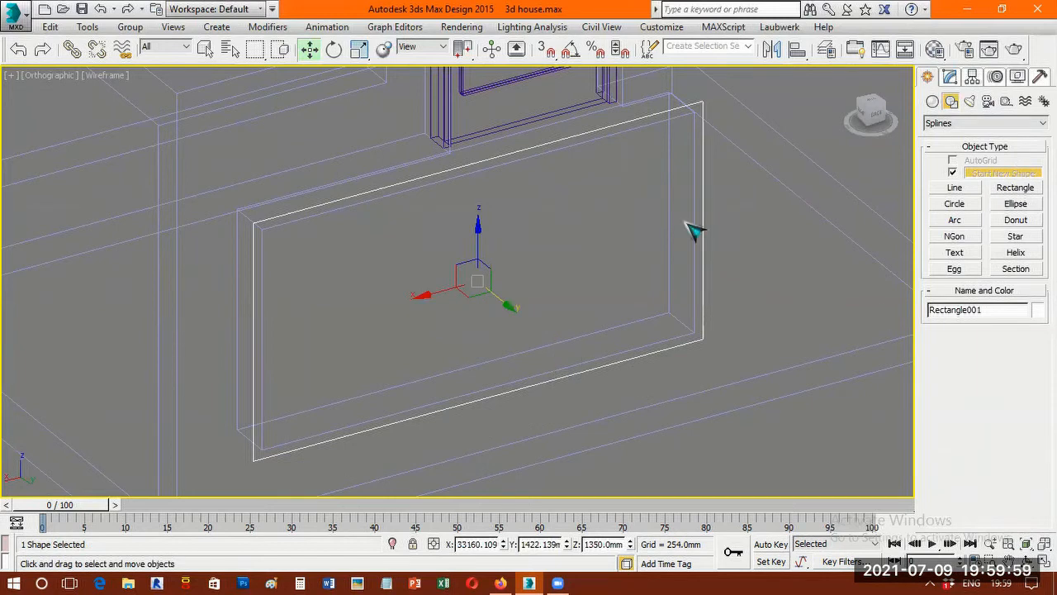
- Display the view shaded and unhide all objects so the fixed windows are shown
key("F3")
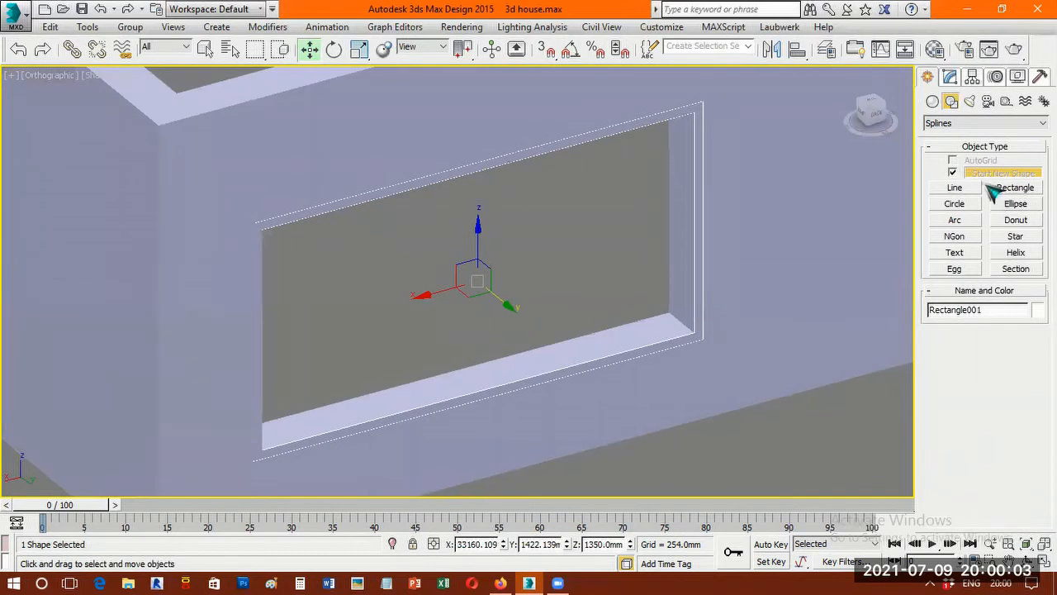
left_click(1019, 77)
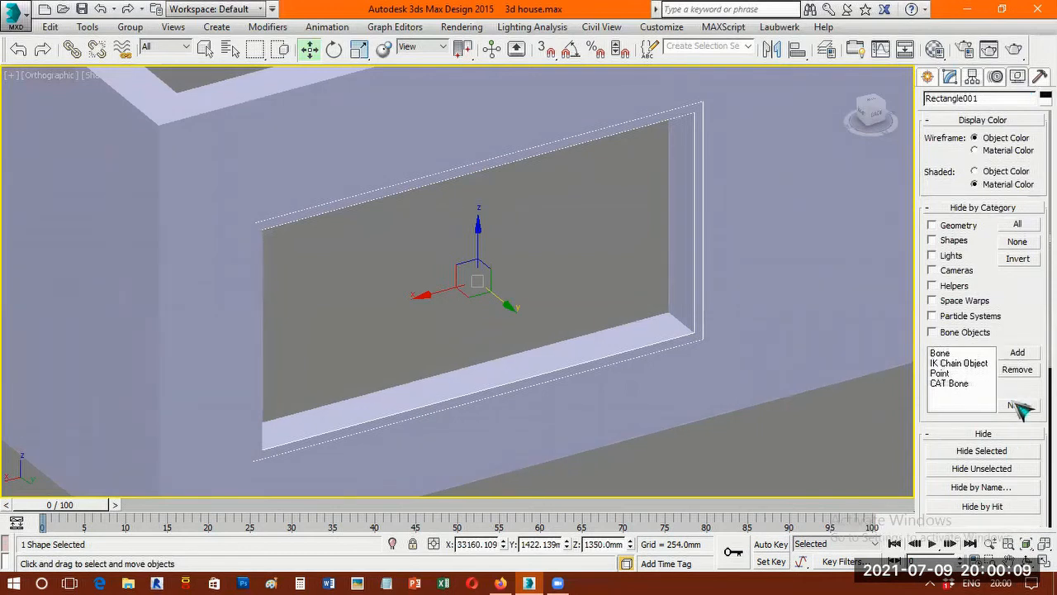
scroll(1012, 389, "down", 3)
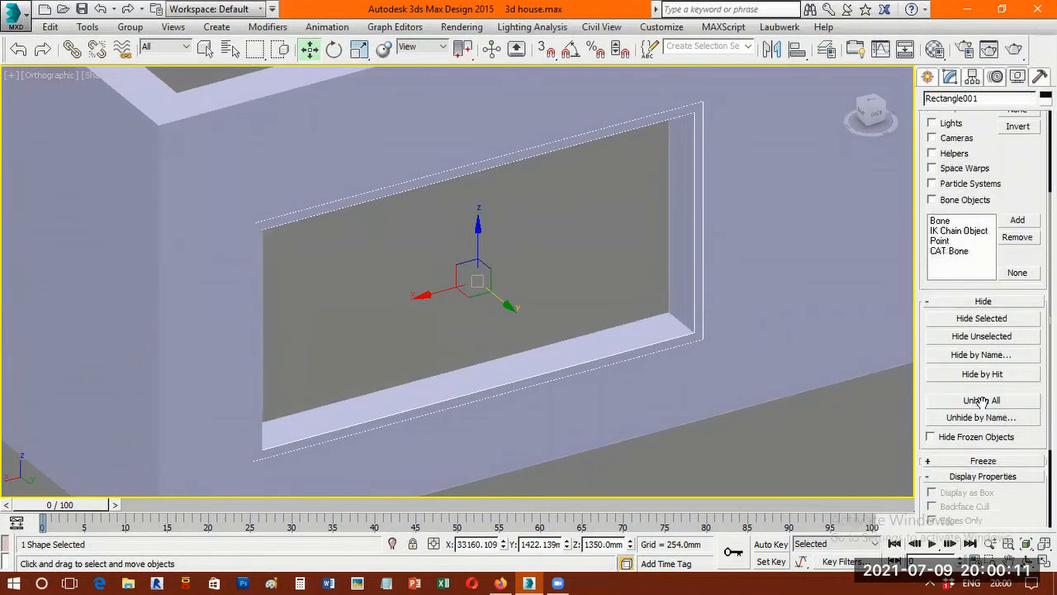
left_click(980, 401)
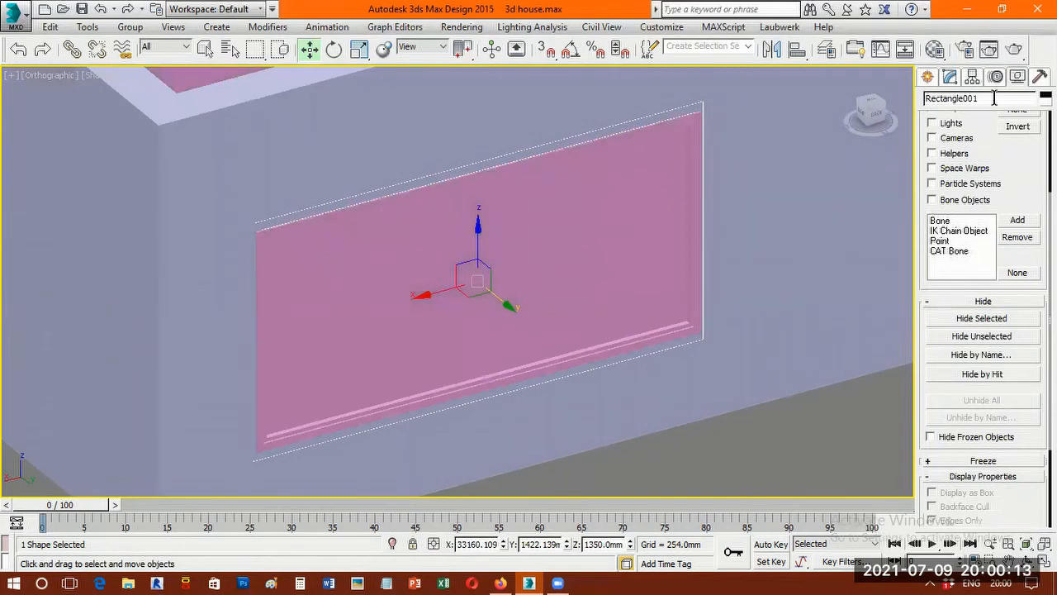
- Apply an Extrude modifier to the window outline and set its amount to 400 mm
left_click(952, 80)
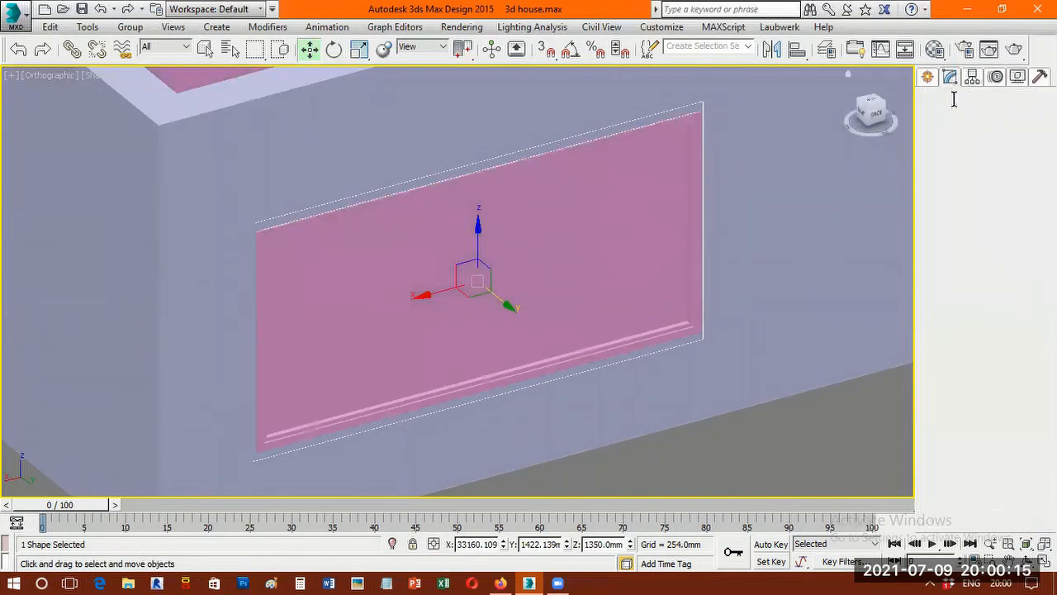
left_click(968, 121)
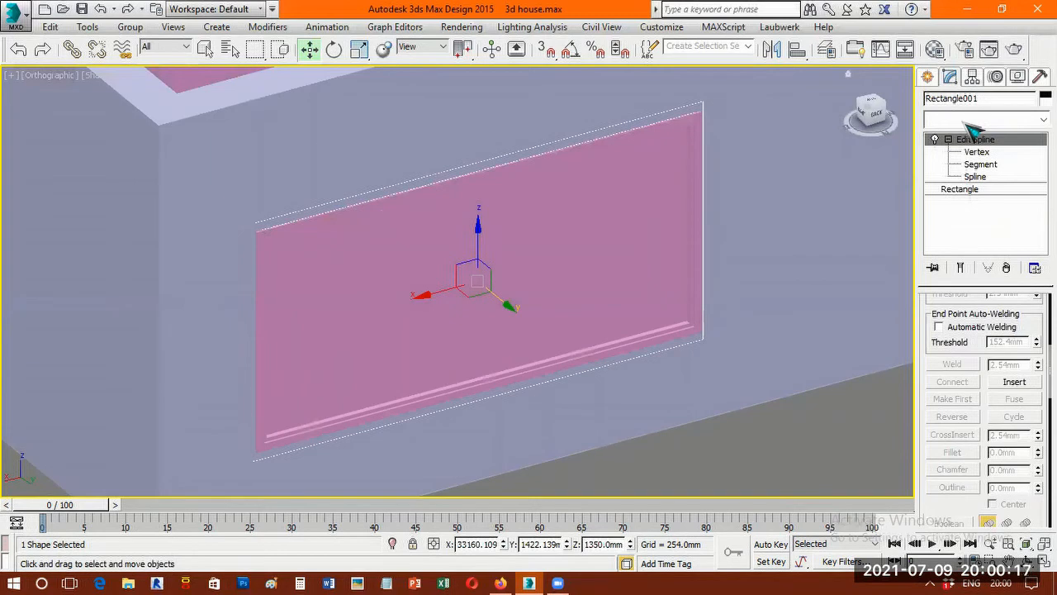
key("e")
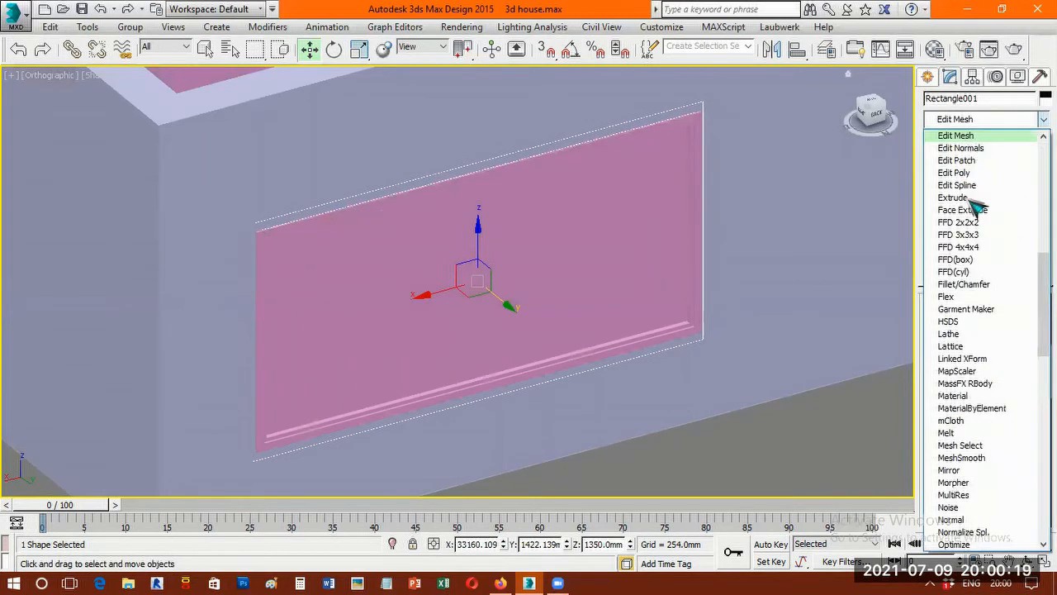
left_click(968, 198)
left_click(1028, 325)
left_click_drag(1030, 262, 1031, 254)
left_click_drag(1028, 299, 1005, 305)
double_click(1004, 324)
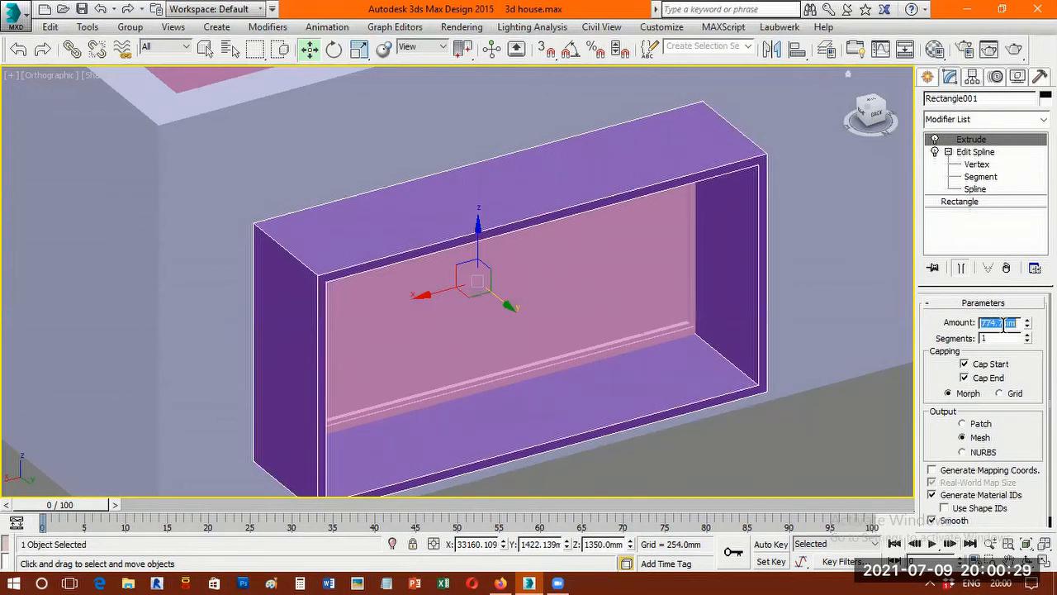
type("400")
key("Return")
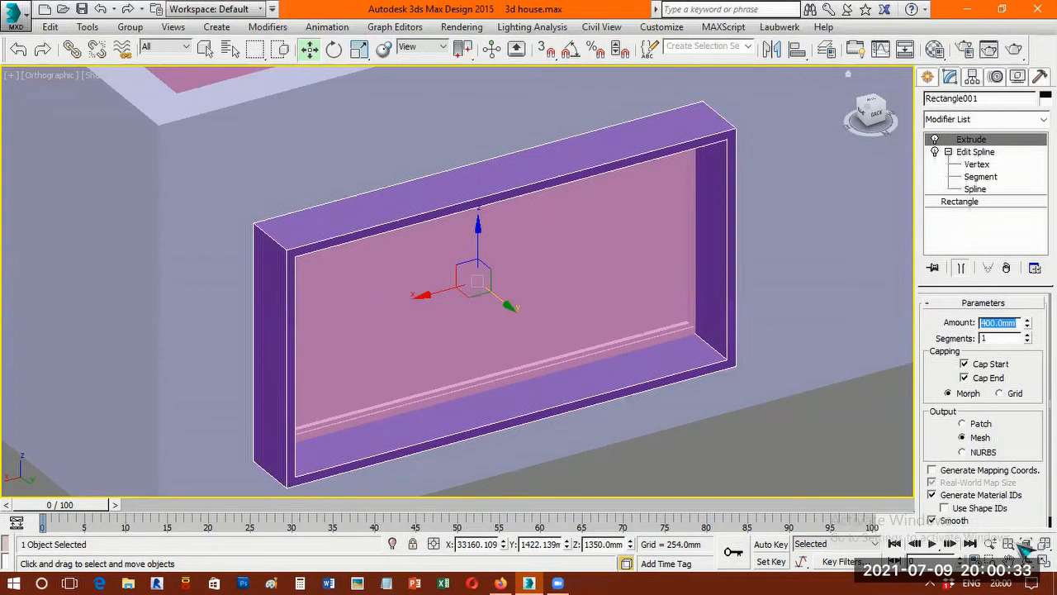
- Examine the extruded window frame and the house with the canopy from the back and front sides
scroll(672, 296, "down", 1)
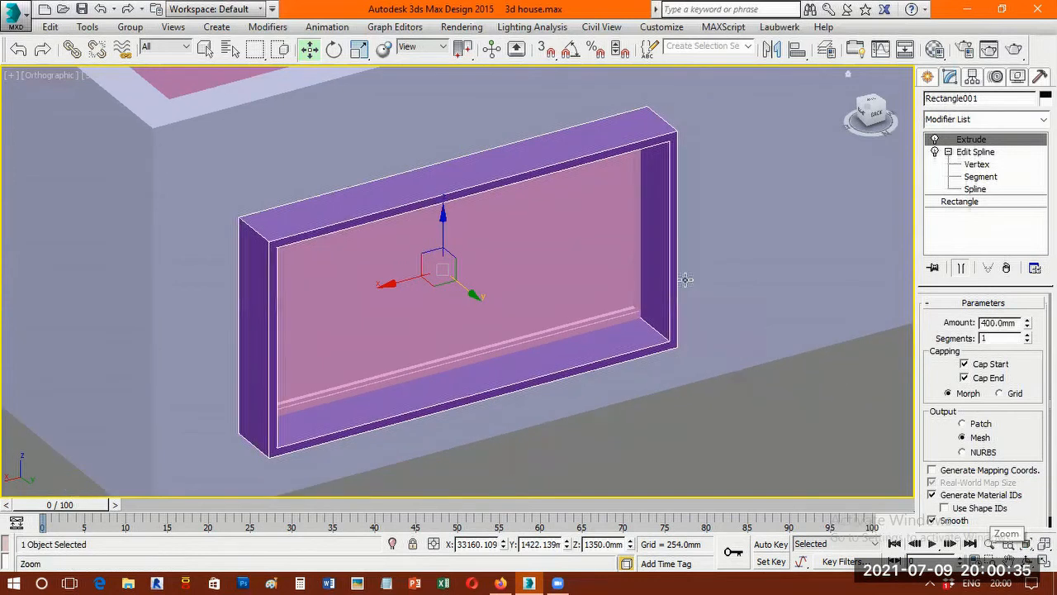
left_click(637, 277)
left_click(1028, 560)
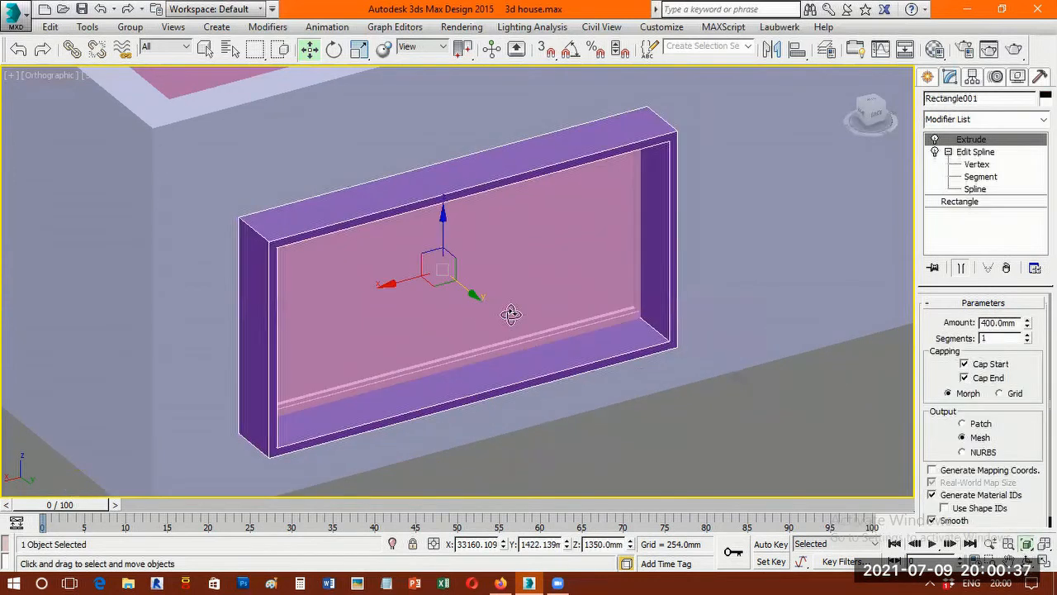
scroll(498, 289, "down", 5)
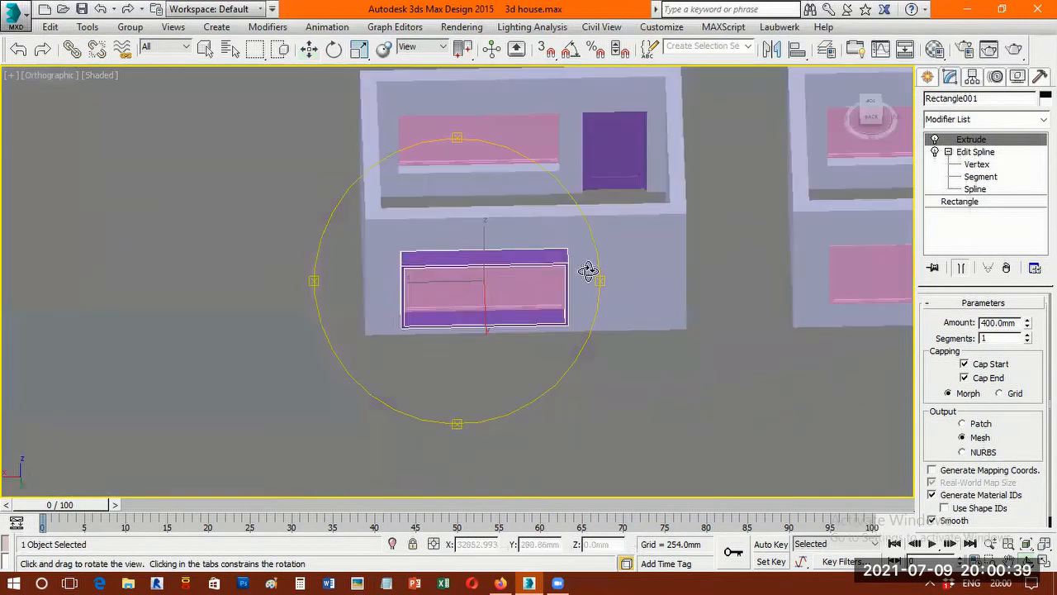
left_click_drag(590, 271, 361, 302)
left_click_drag(434, 262, 404, 371)
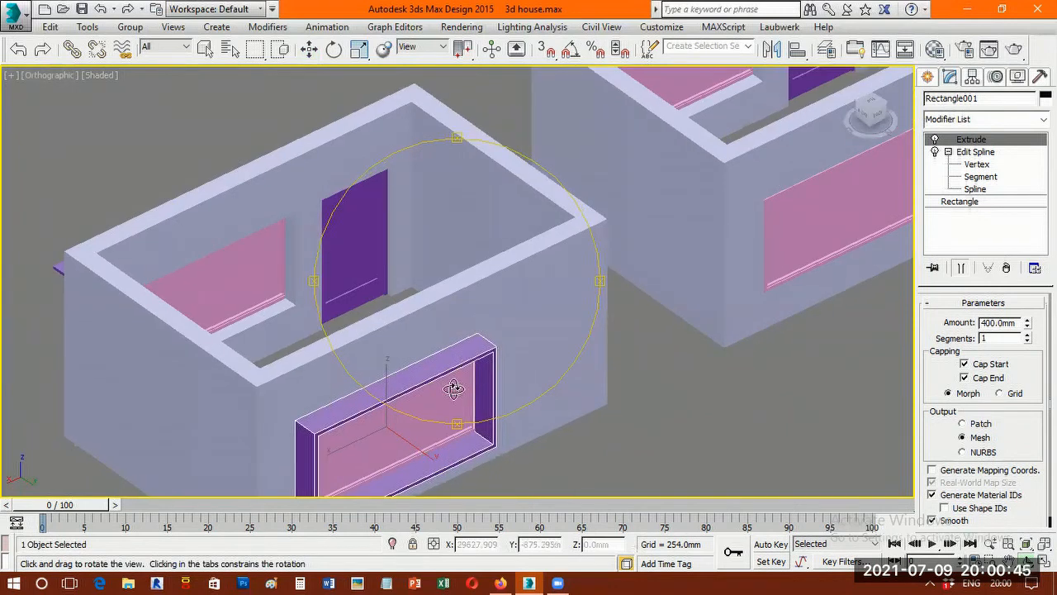
left_click_drag(464, 389, 417, 387)
left_click_drag(473, 366, 477, 325)
left_click_drag(470, 267, 495, 387)
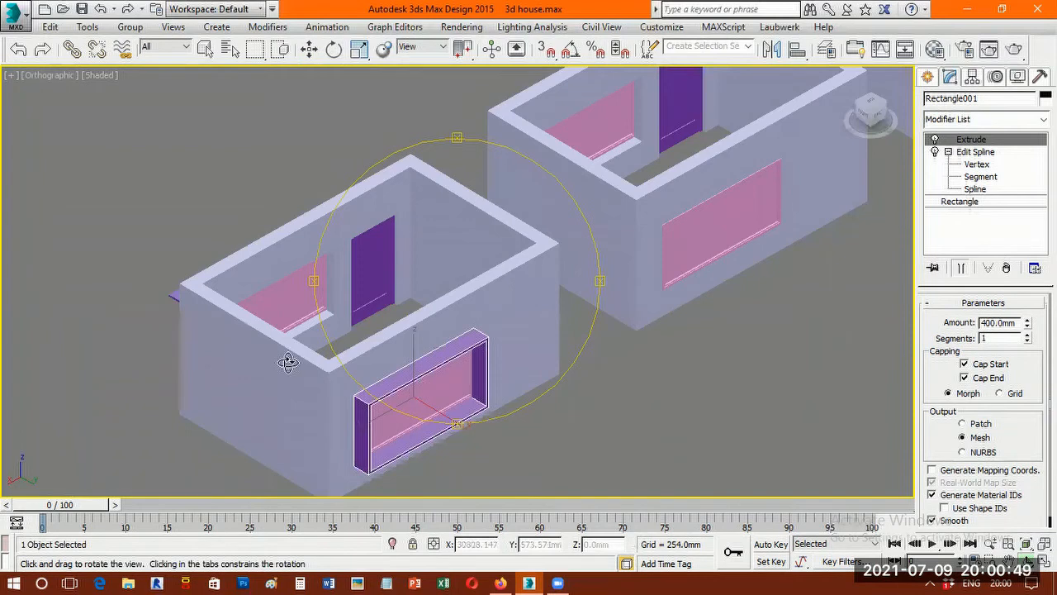
left_click_drag(289, 361, 314, 358)
left_click_drag(376, 319, 369, 331)
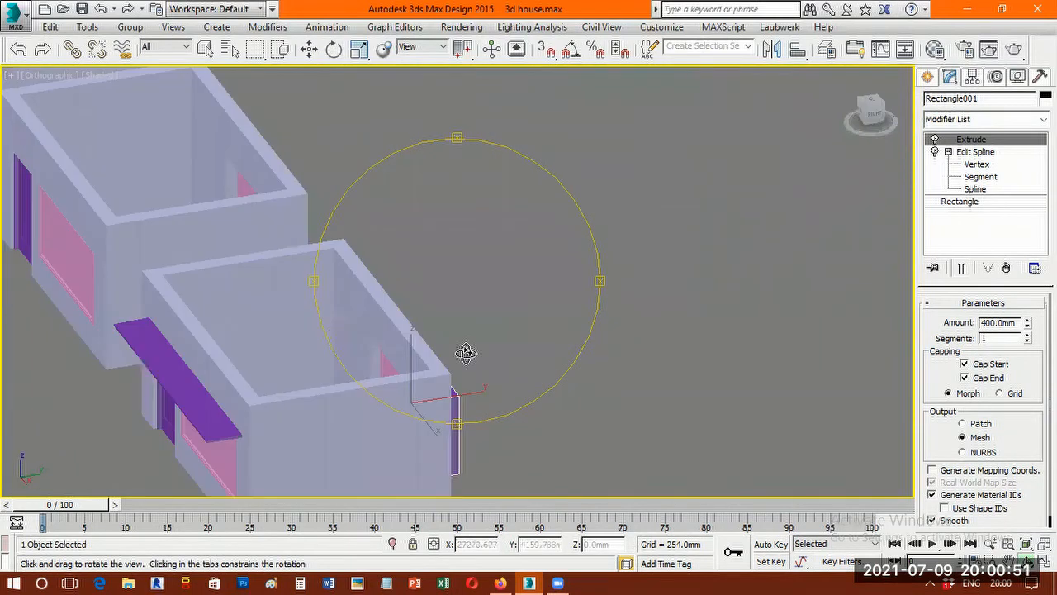
left_click_drag(465, 354, 503, 352)
right_click(537, 353)
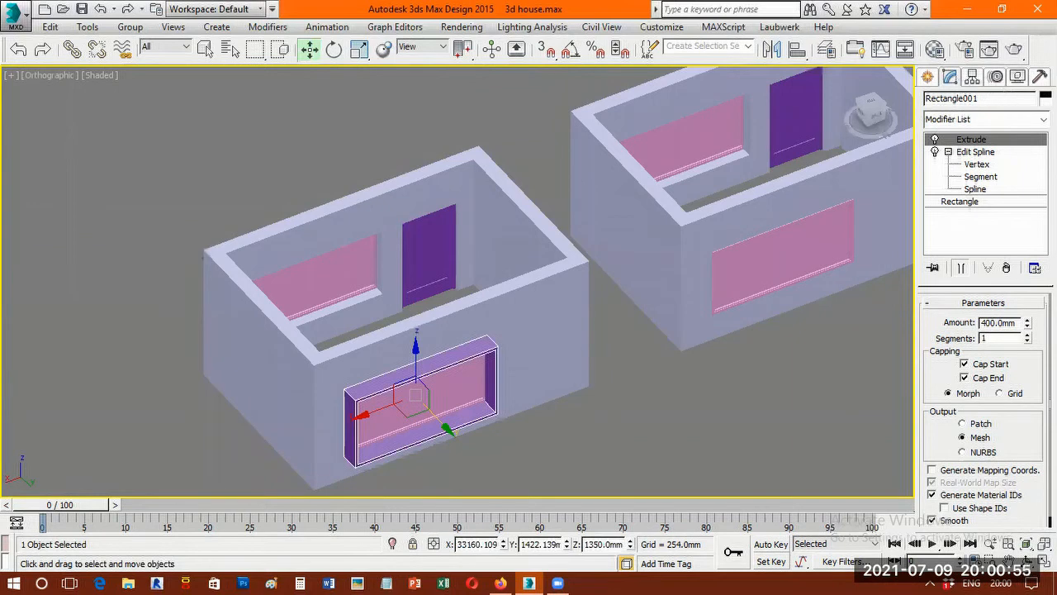
- Set the window frame's object colour to yellow from the AutoCAD ACI palette
left_click(1044, 98)
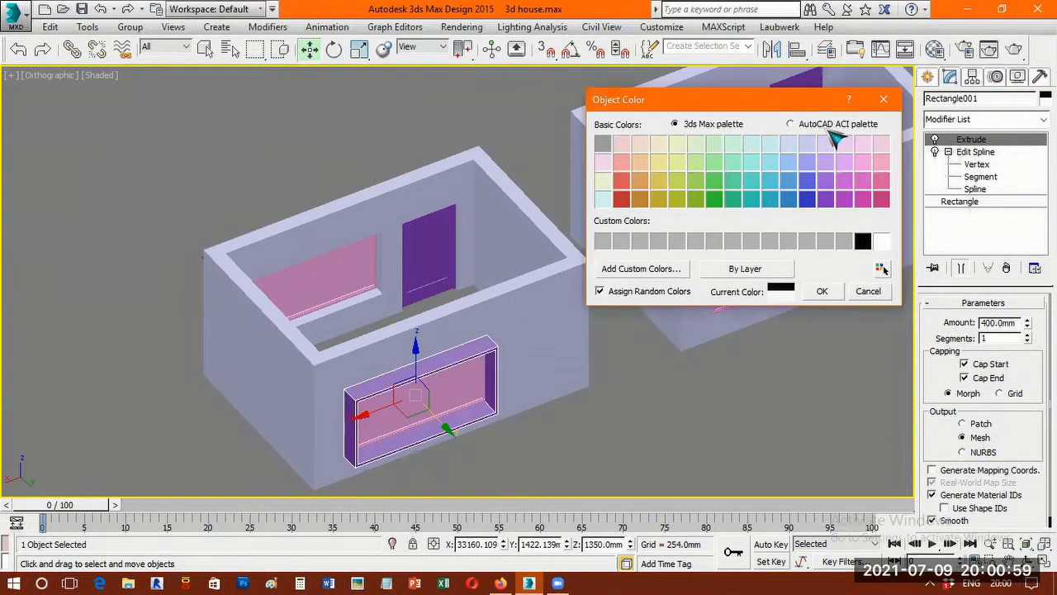
left_click(833, 127)
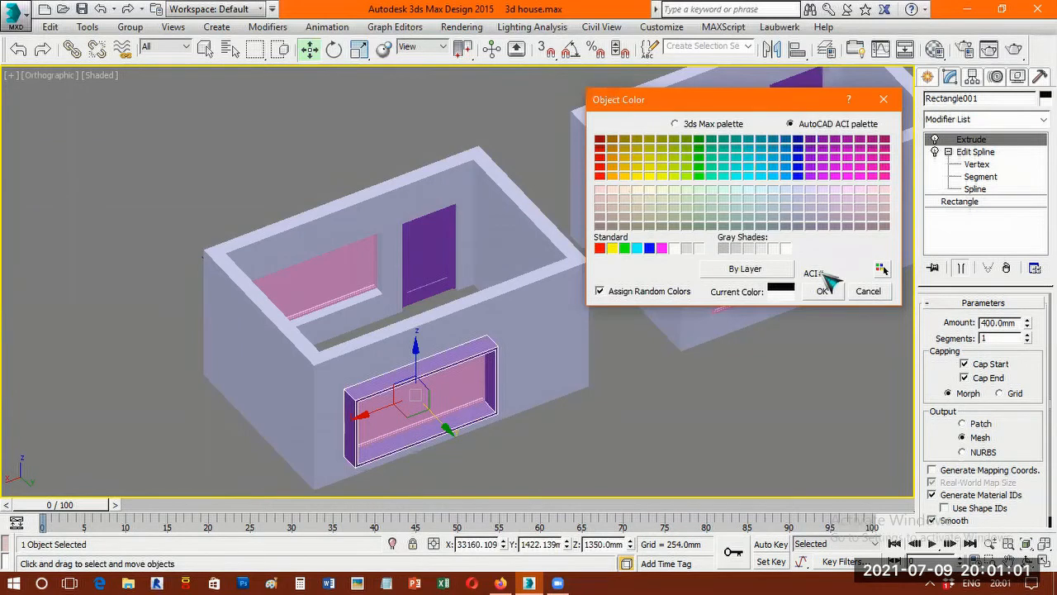
left_click(822, 292)
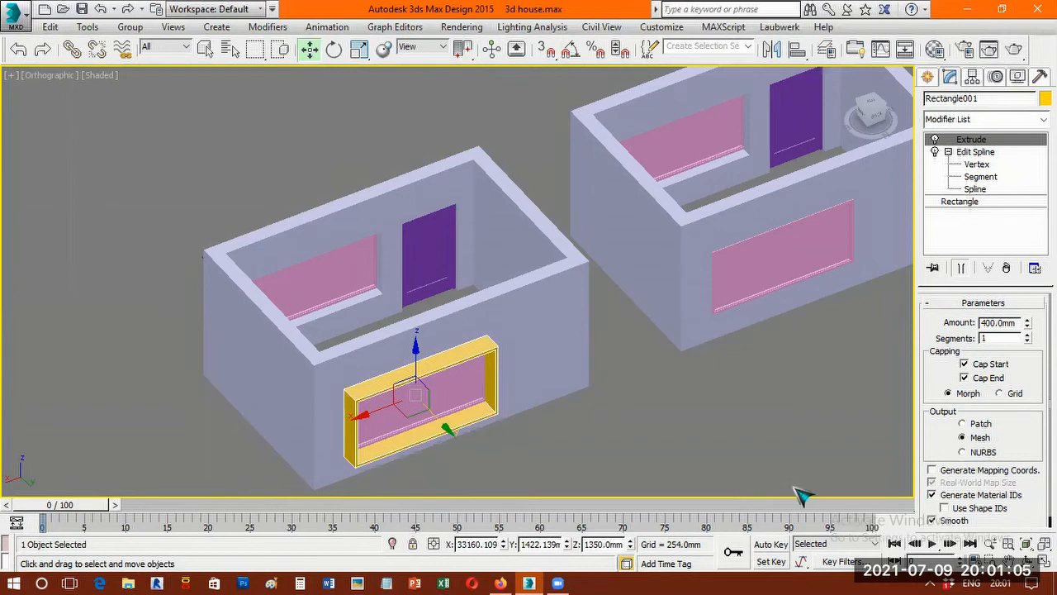
- Select all six objects of the house with the canopy and window frame and clone them in place
key("z")
left_click(1027, 562)
left_click_drag(470, 297, 330, 293)
left_click_drag(477, 300, 666, 262)
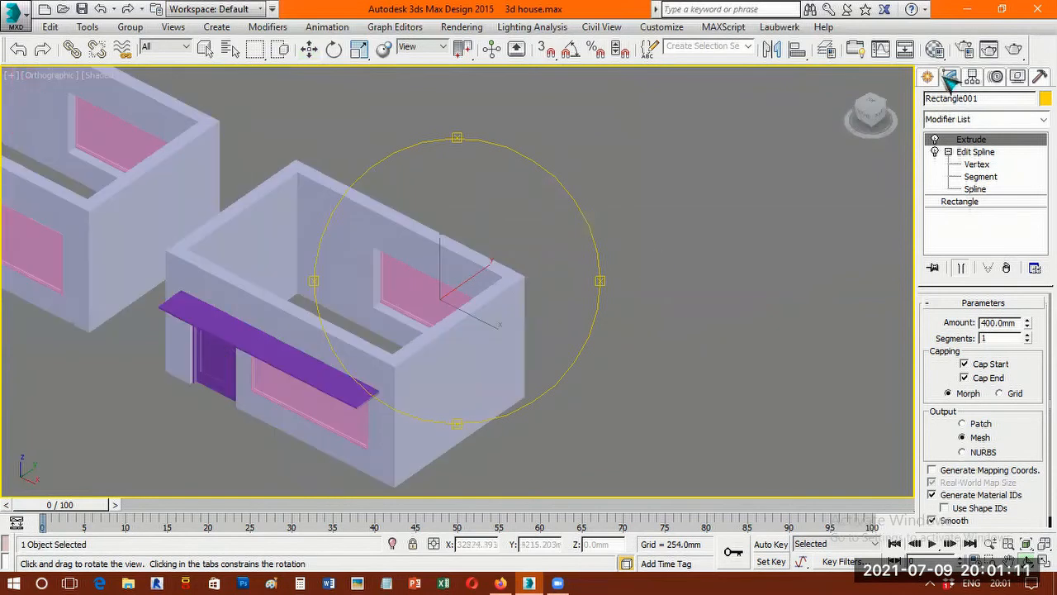
key("w")
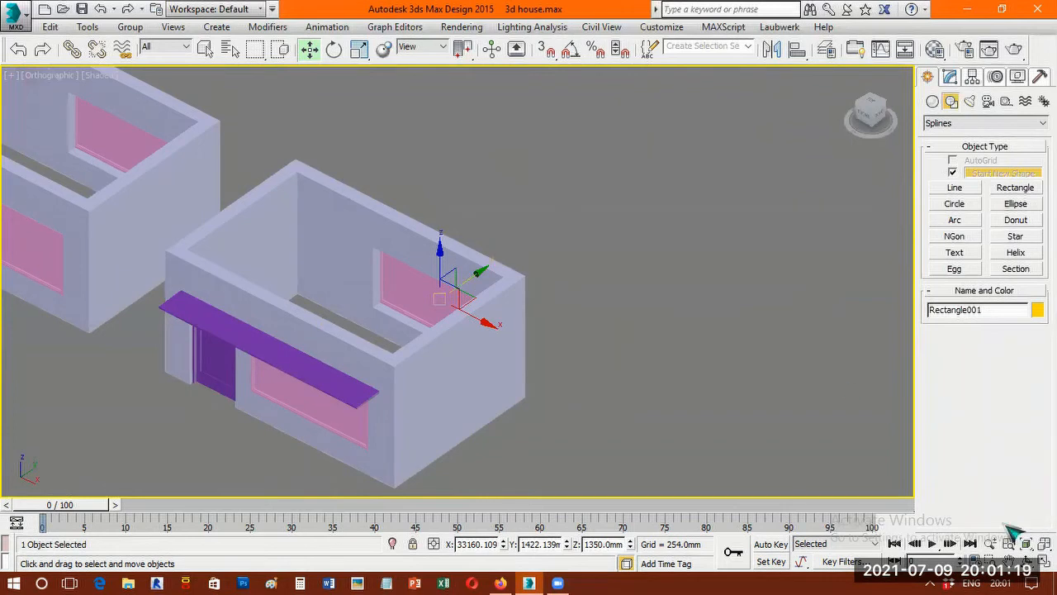
key("ctrl+alt+z")
left_click_drag(794, 335, 649, 455)
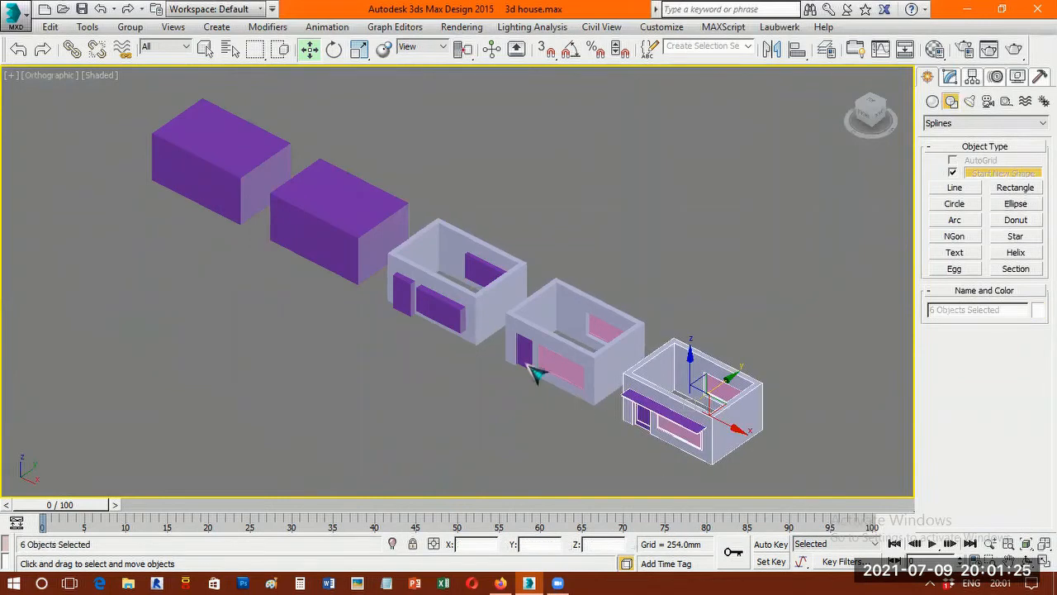
key("ctrl+v")
key("Return")
- Offset the cloned house 8000 mm along X with the exact move transform values
key("F12")
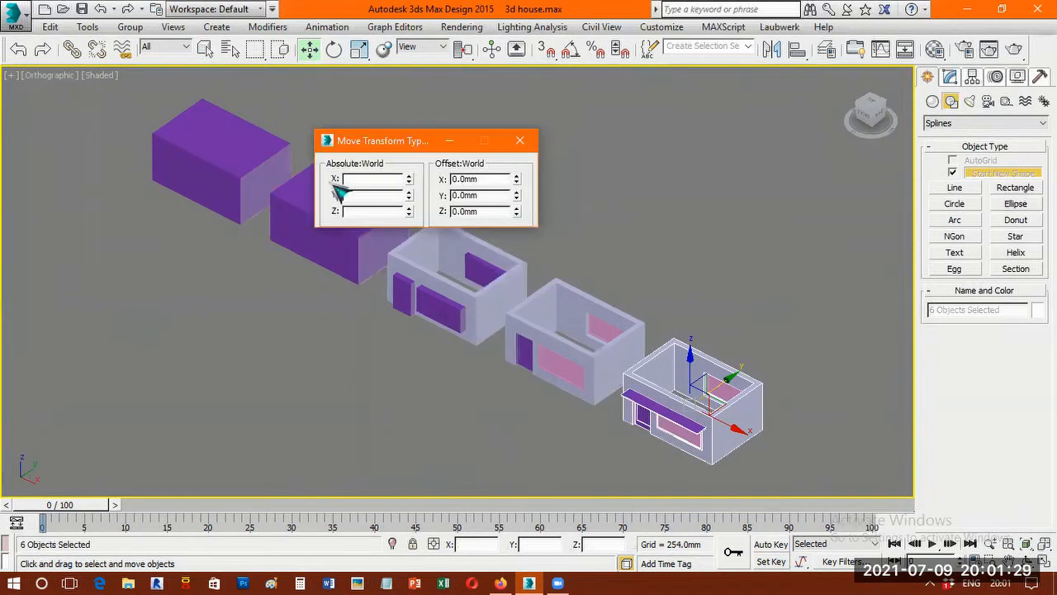
type("8000")
key("Return")
left_click(519, 139)
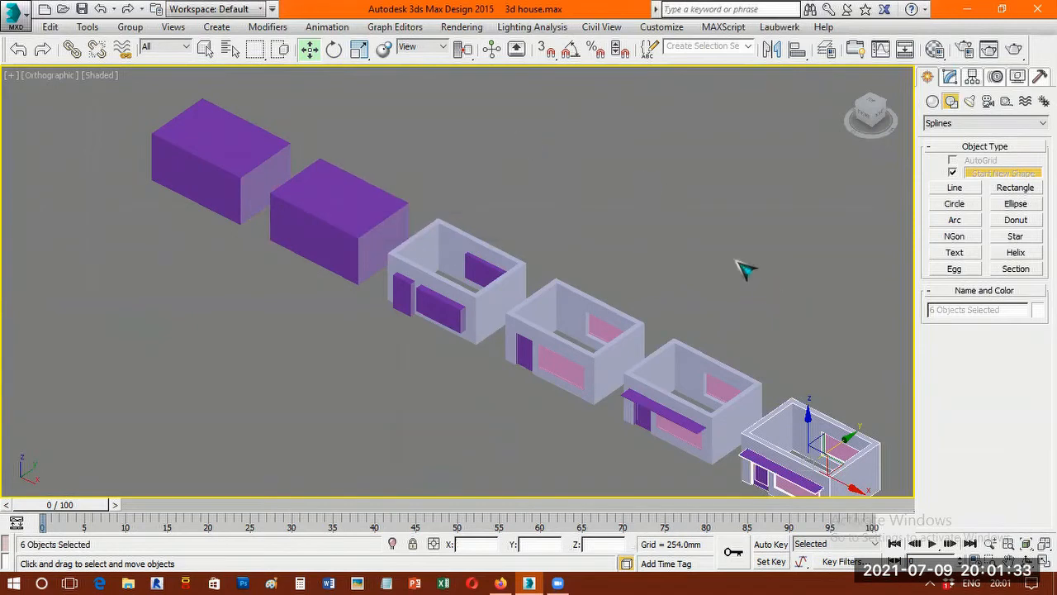
- Clone the second block's outer and inner boxes and move the copies along X beyond the last house
left_click(357, 217)
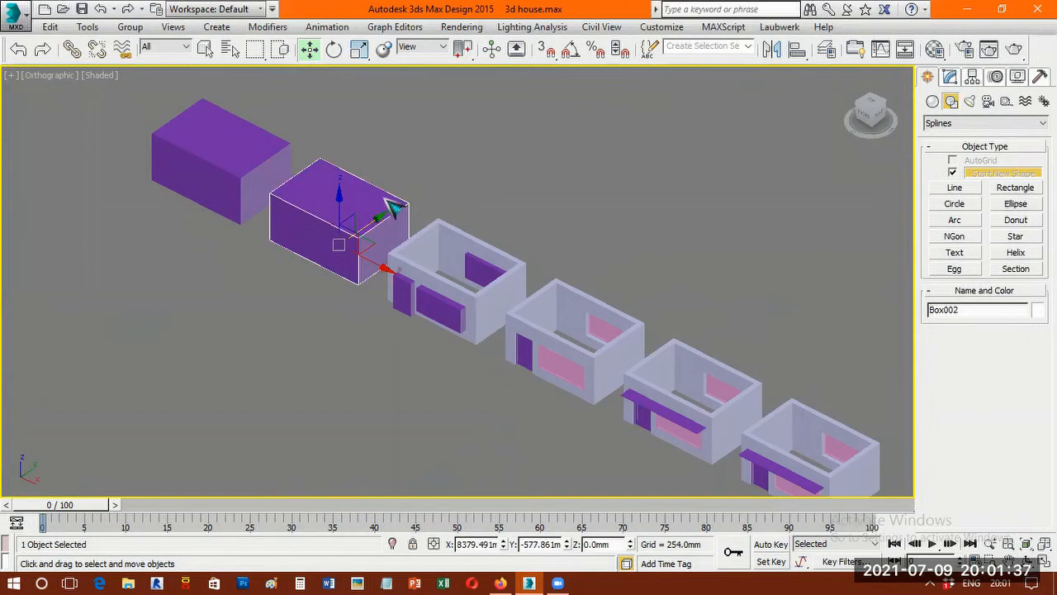
key("F3")
left_click(385, 216)
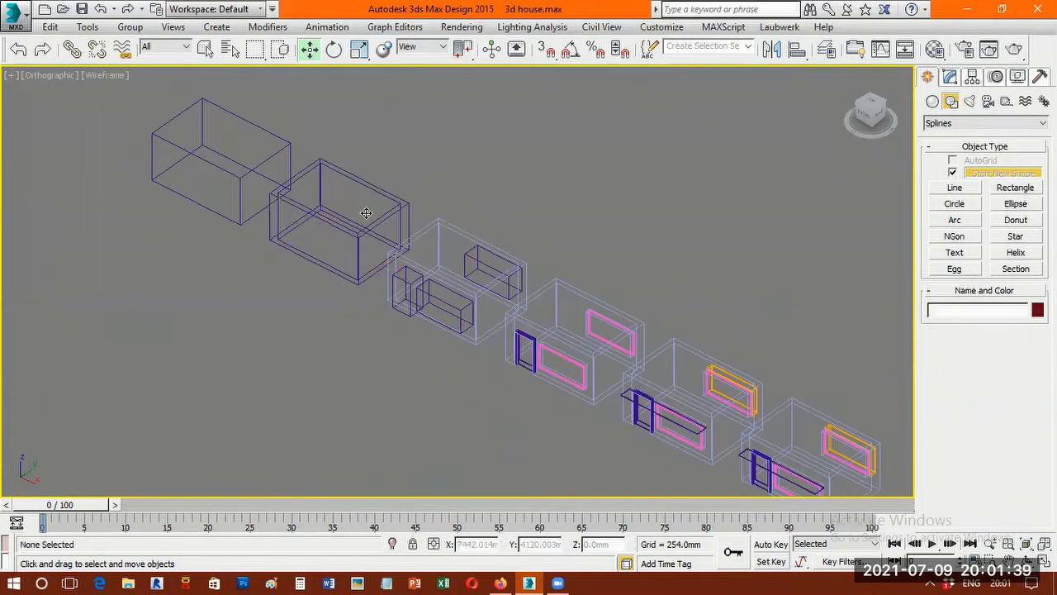
left_click(365, 210)
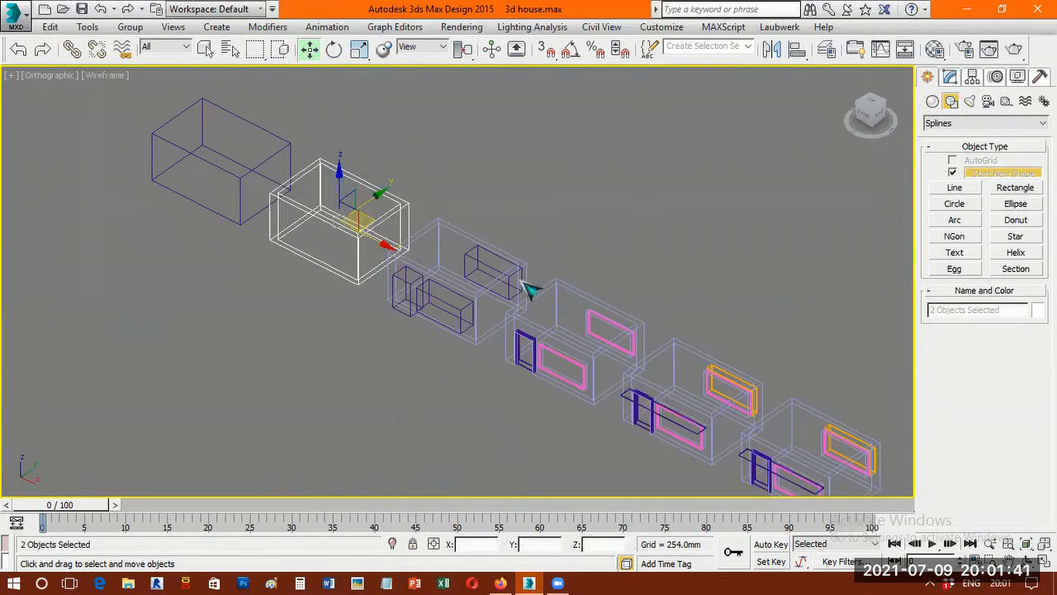
key("ctrl+v")
left_click(499, 348)
left_click_drag(386, 247, 1042, 555)
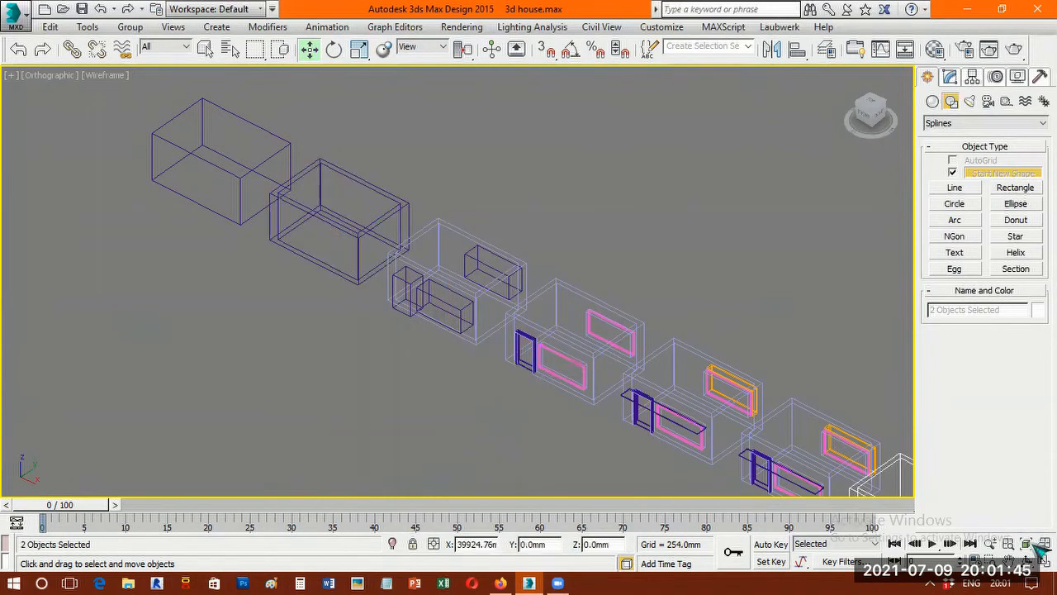
- Set the height of the copied outer box to 300 mm to make it a flat slab
key("z")
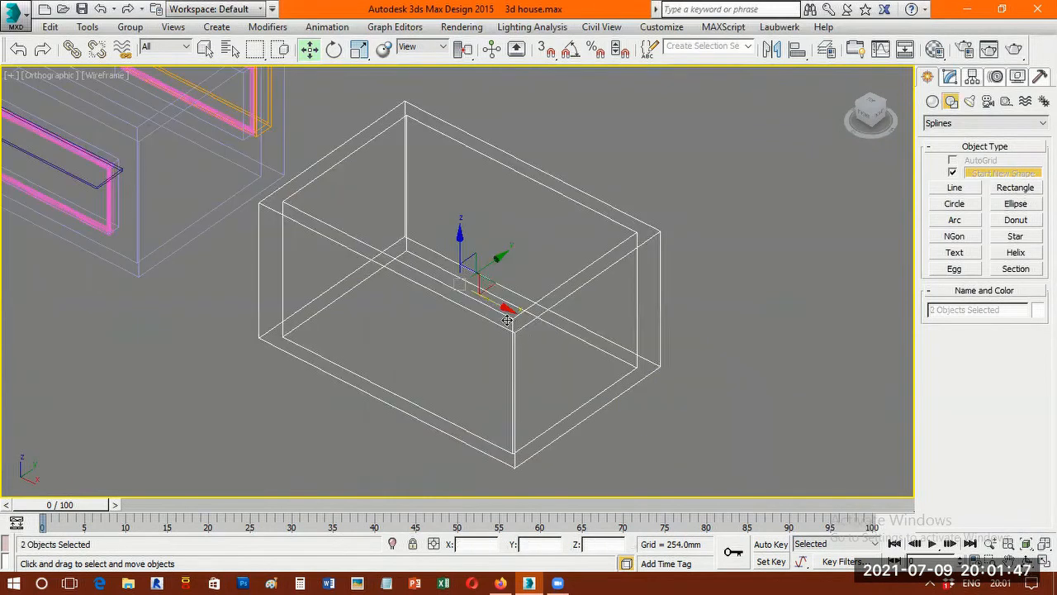
left_click_drag(507, 320, 489, 309)
middle_click_drag(495, 296, 677, 204)
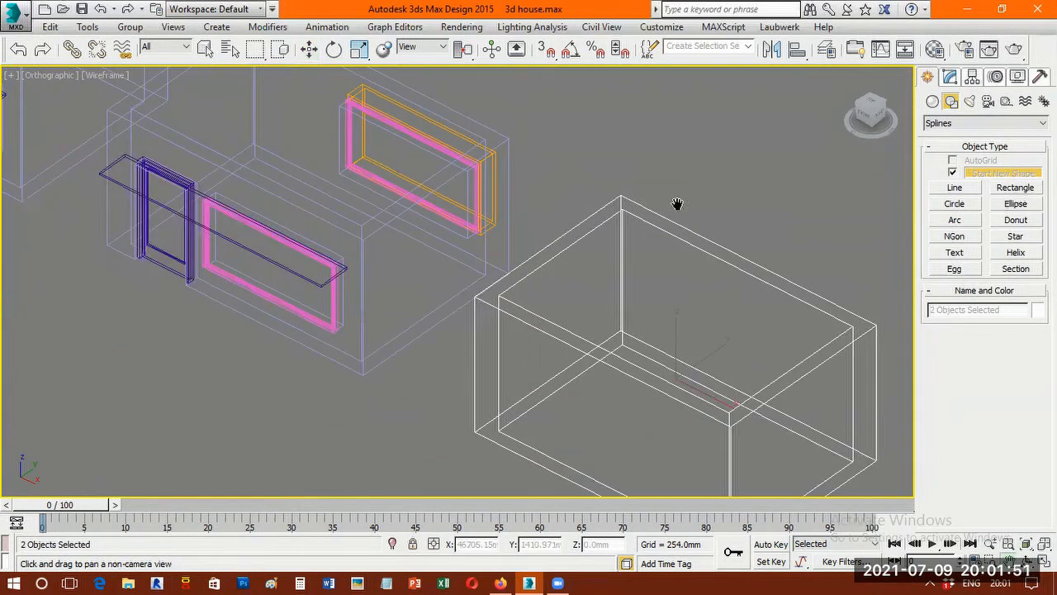
scroll(702, 205, "down", 3)
key("w")
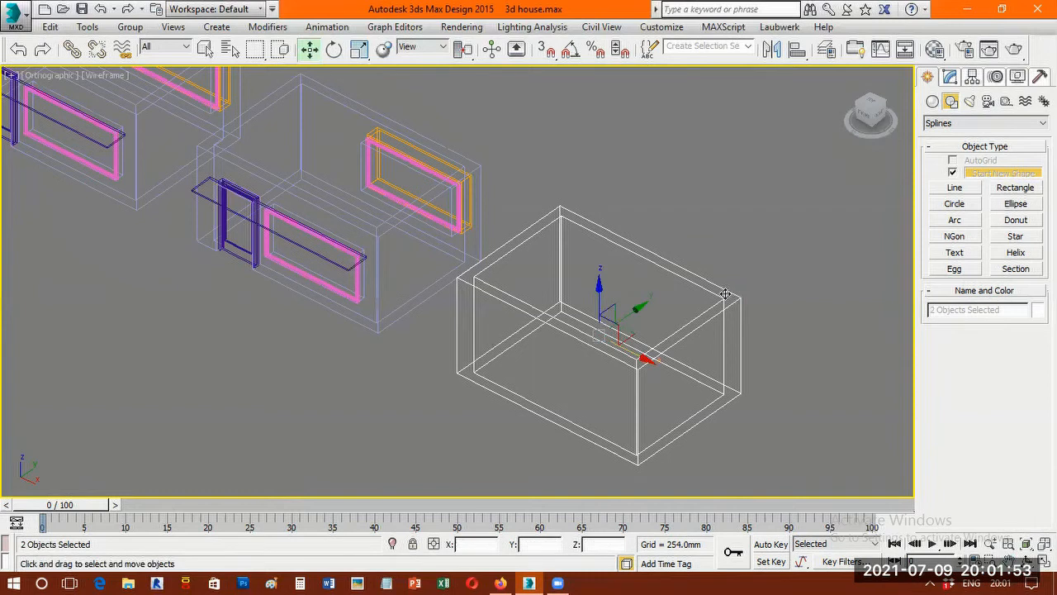
key("F3")
left_click(731, 299)
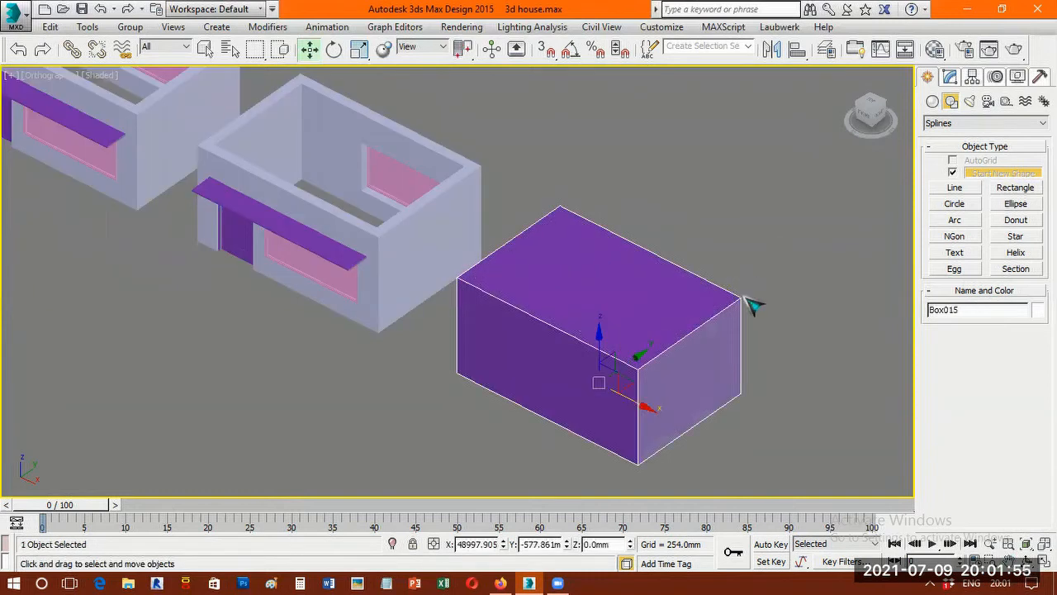
left_click(950, 77)
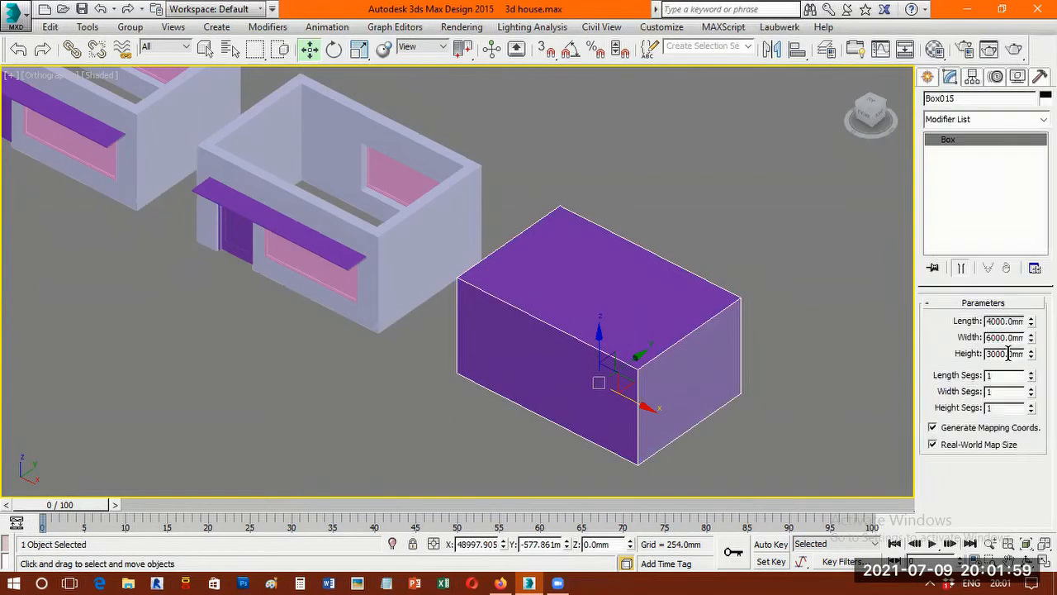
double_click(1008, 353)
type("300")
key("Return")
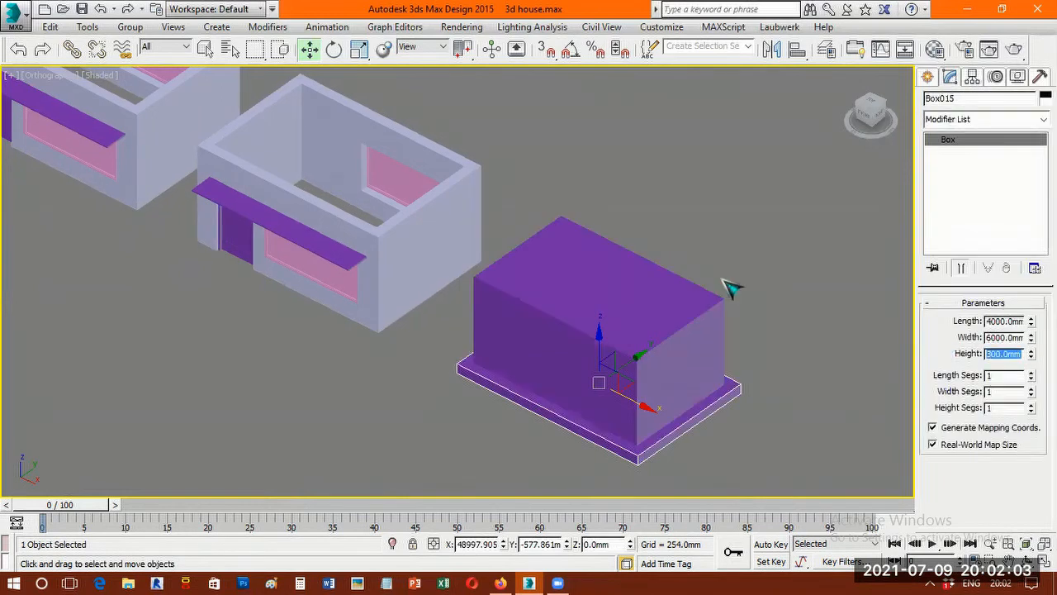
- Turn on 3D snapping and move the 300 mm slab by its lower corner onto the last house's nearest top front corner
scroll(710, 408, "up", 1)
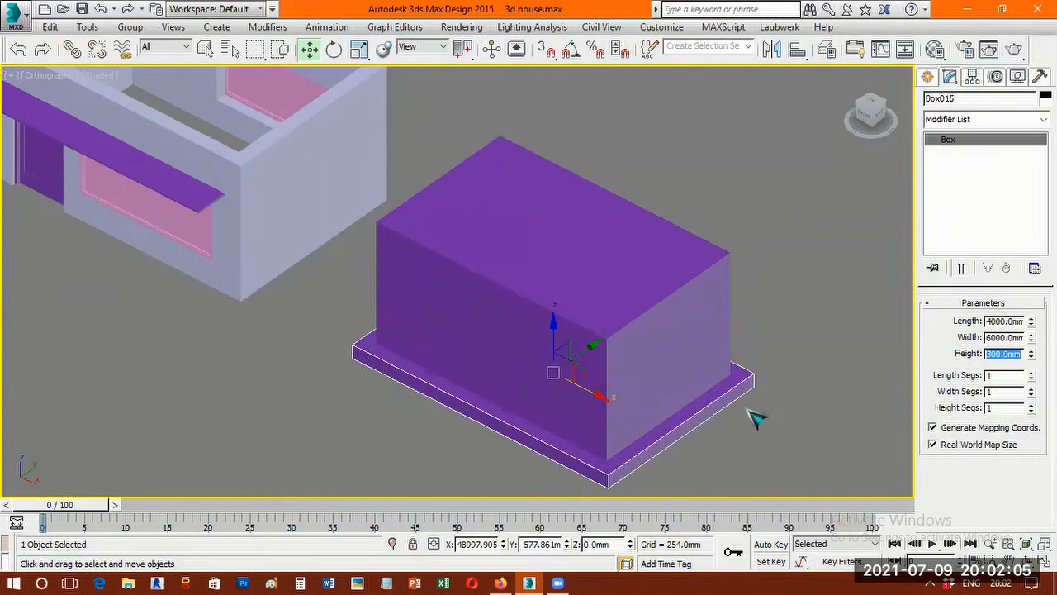
scroll(755, 417, "up", 2)
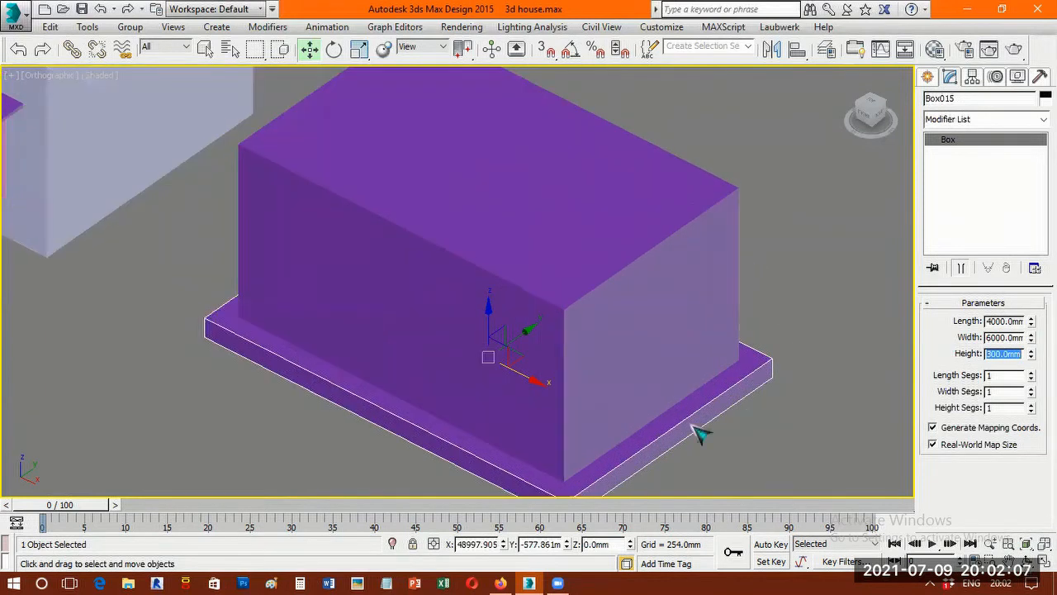
scroll(658, 349, "down", 2)
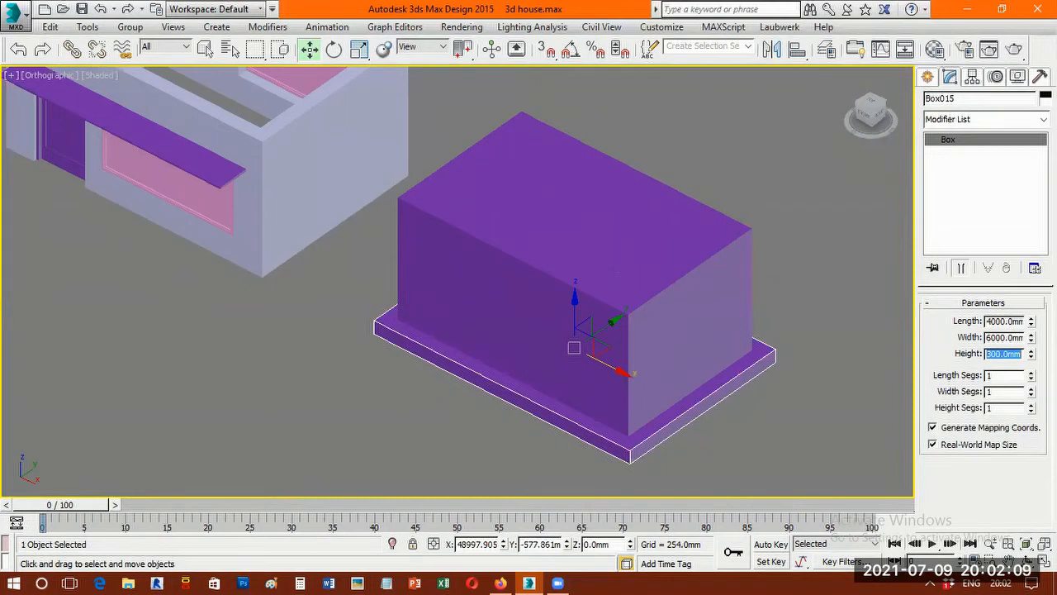
middle_click_drag(337, 295, 454, 361)
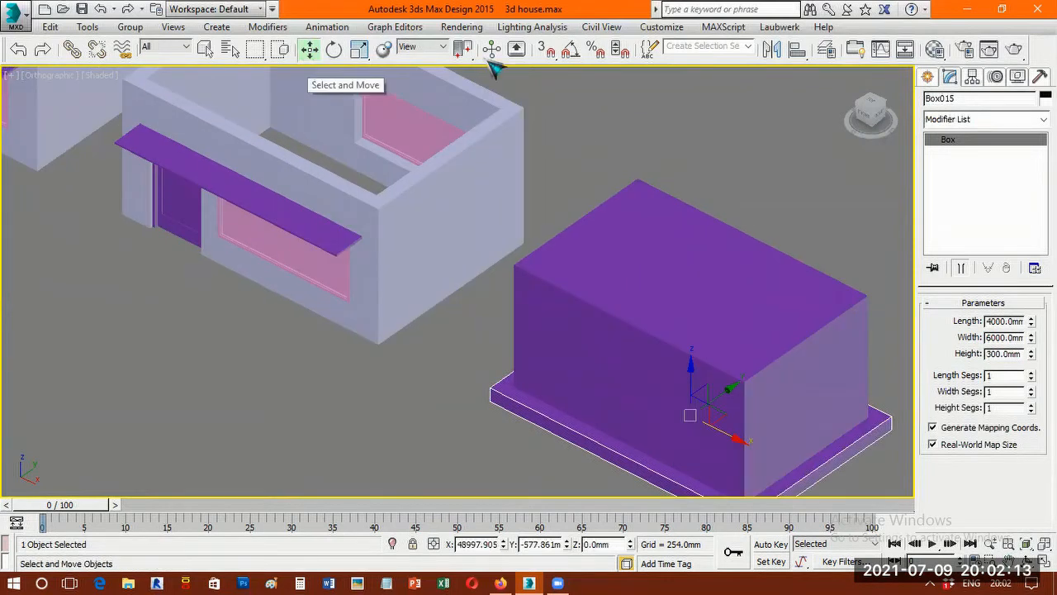
left_click(549, 51)
right_click(548, 51)
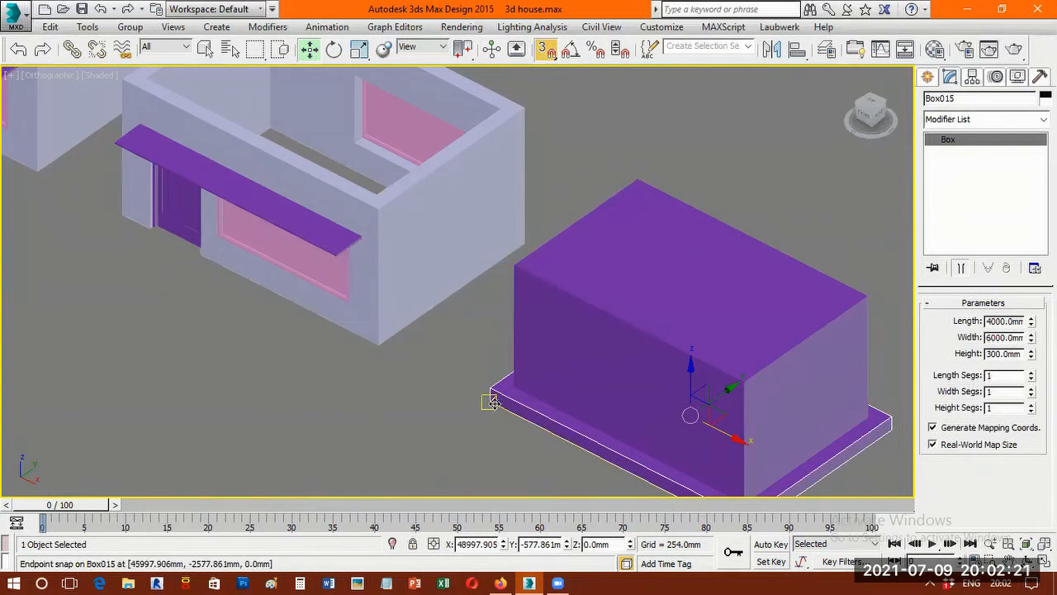
left_click_drag(489, 401, 381, 224)
left_click_drag(386, 297, 404, 410)
key("F8")
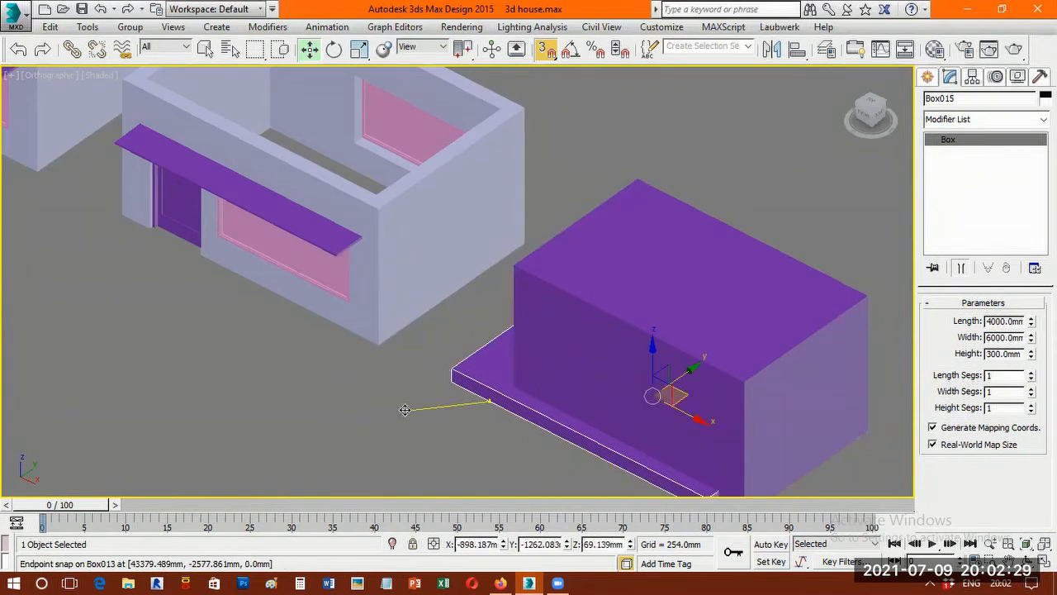
key("F8")
key("F8")
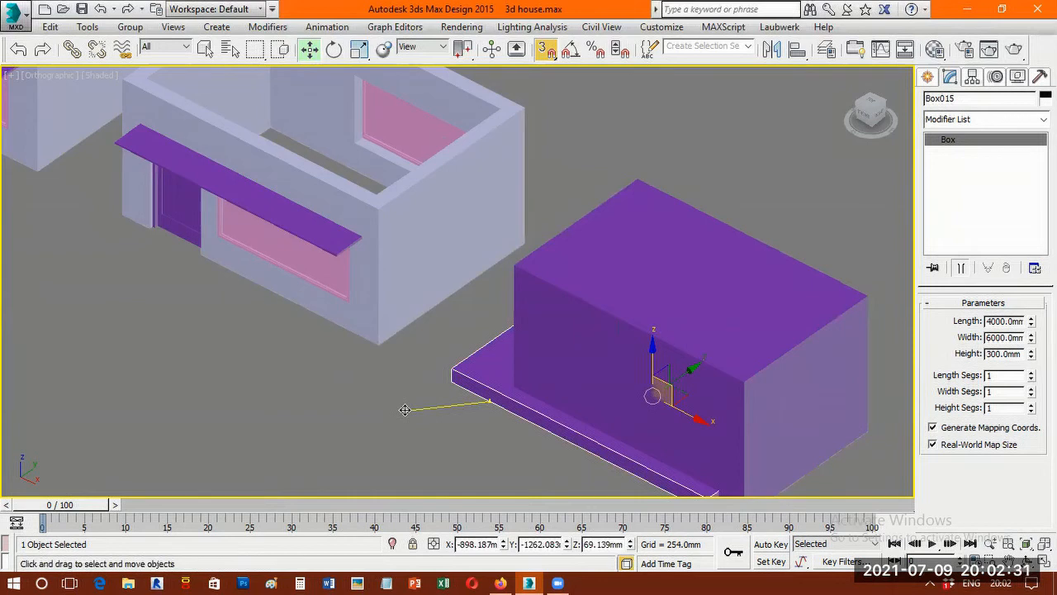
key("F8")
key("F8")
left_click_drag(405, 410, 435, 324)
left_click_drag(425, 281, 378, 209)
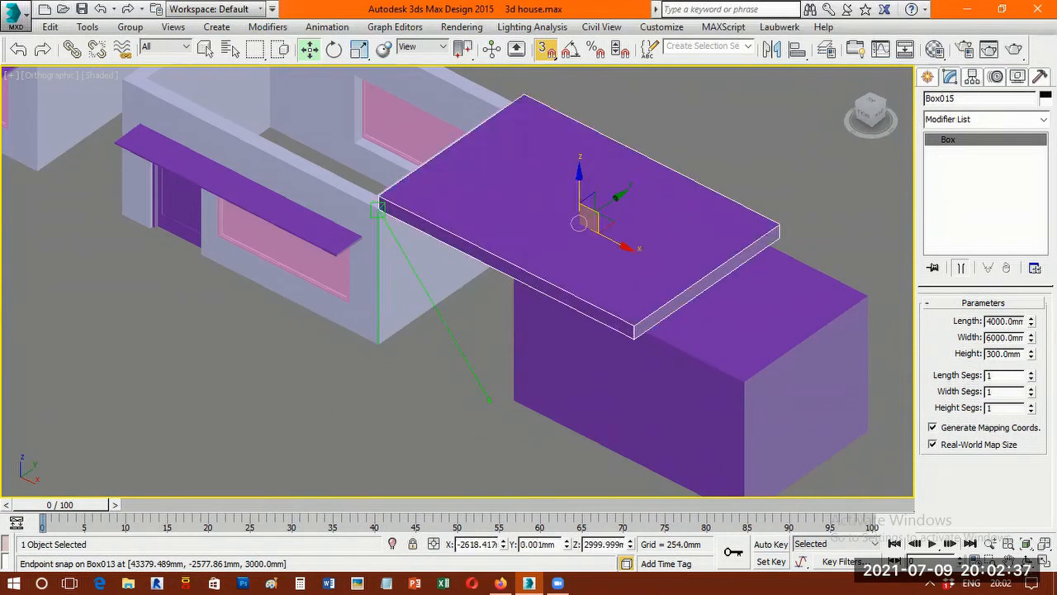
- Snap the slab's lower front corner to the far top front corner above the door, covering the house as a roof
middle_click_drag(262, 271, 588, 385)
left_click(309, 48)
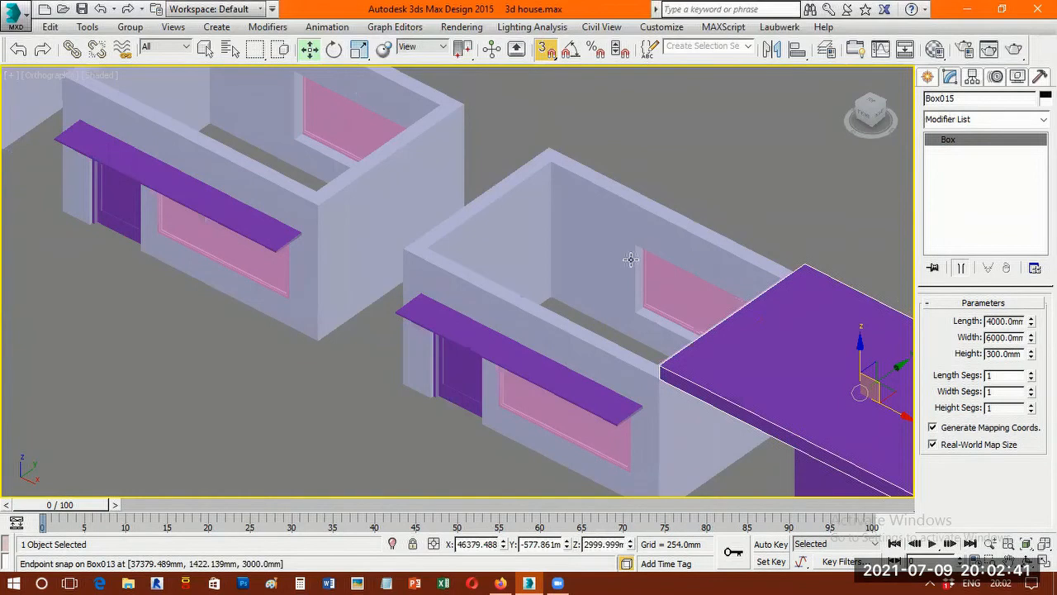
left_click_drag(661, 378, 594, 265)
left_click_drag(482, 232, 404, 246)
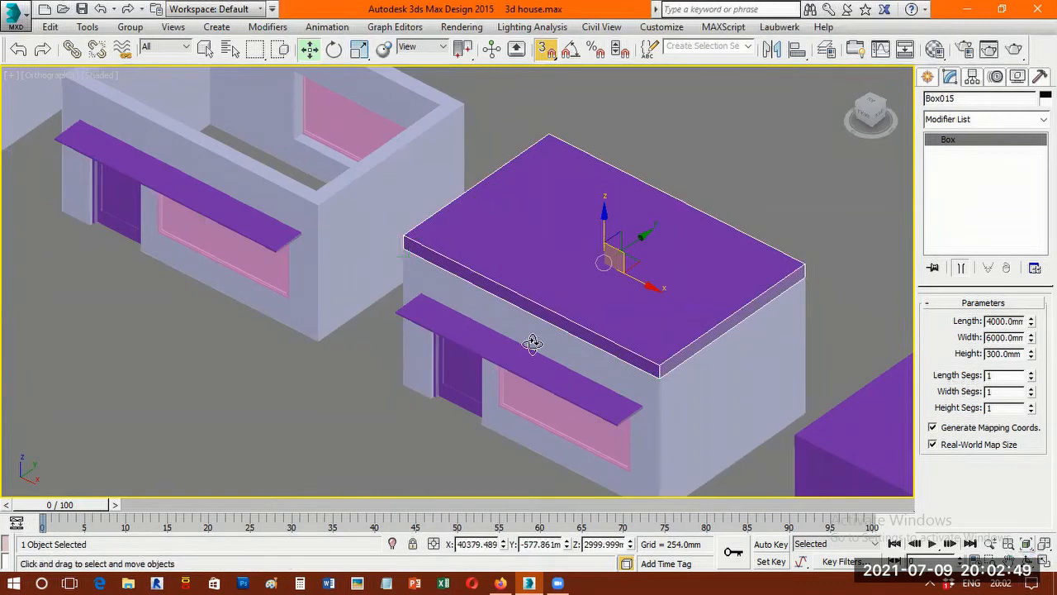
- Set the roof slab's object colour to grey from the 3ds Max palette
key("z")
middle_click_drag(473, 256, 469, 300, "alt")
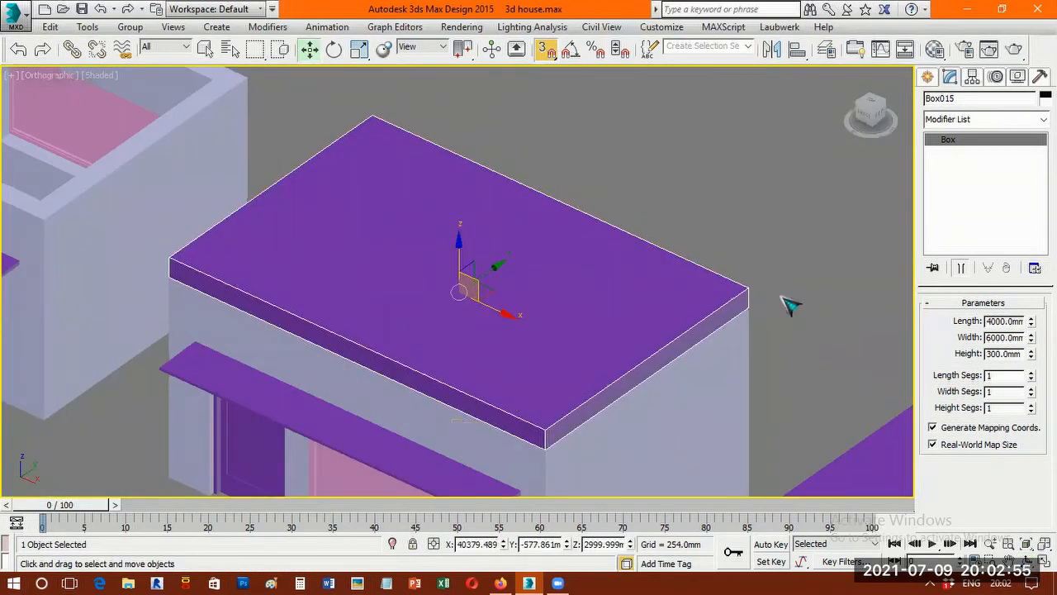
left_click(1045, 97)
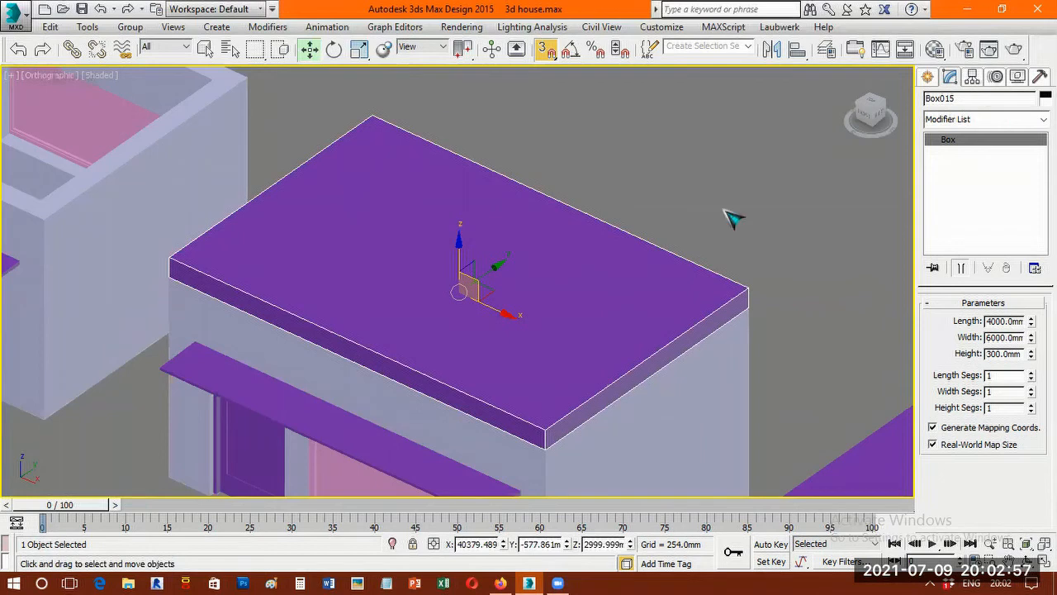
left_click(604, 144)
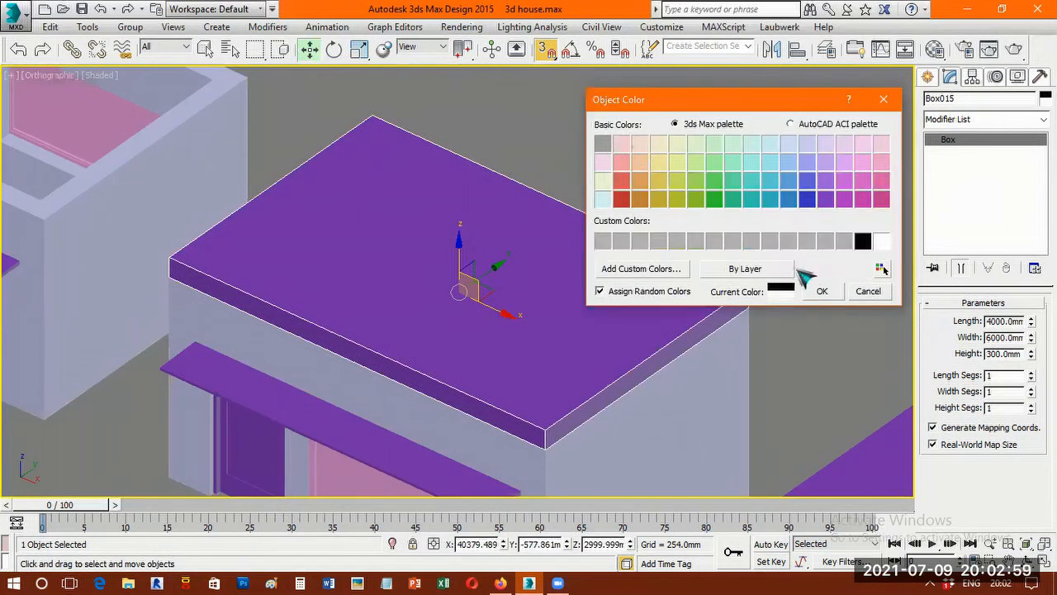
left_click(822, 293)
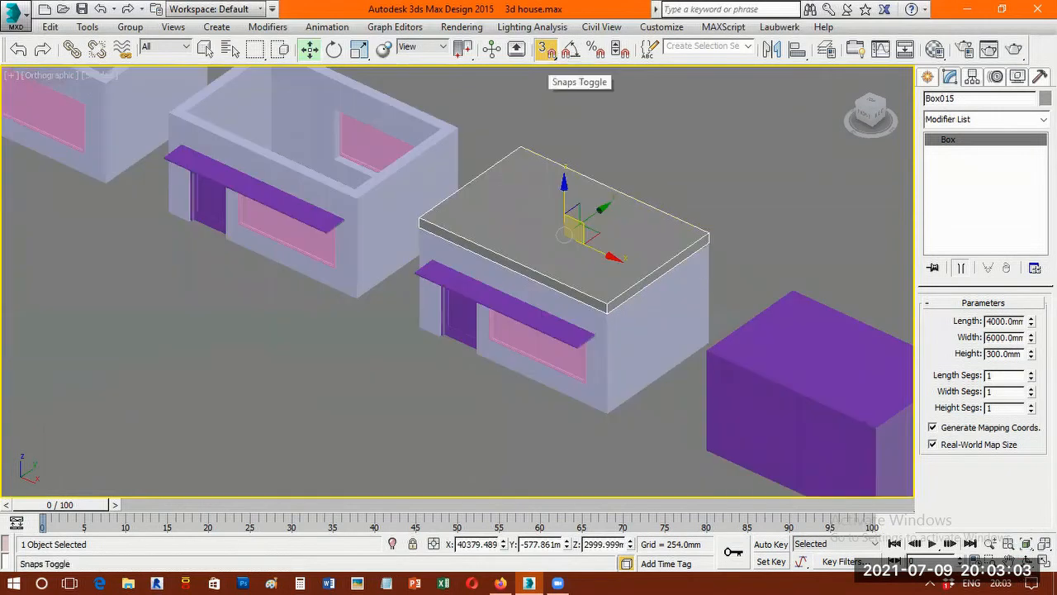
- Turn off snapping and delete the leftover inner box beside the roofed house
left_click(550, 54)
middle_click_drag(508, 317, 446, 334, "alt")
scroll(446, 335, "down", 2)
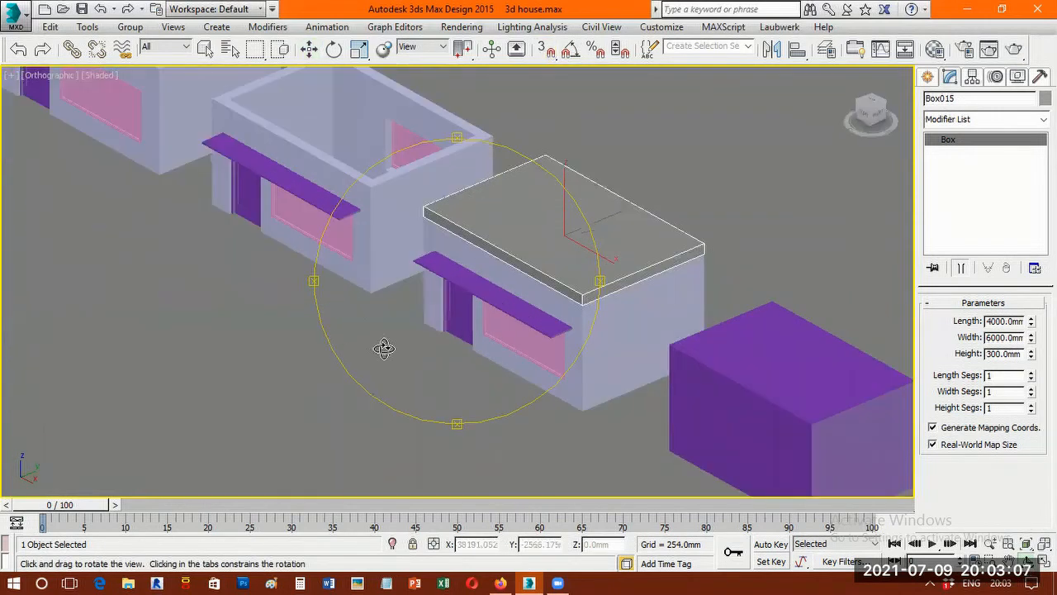
scroll(449, 339, "down", 3)
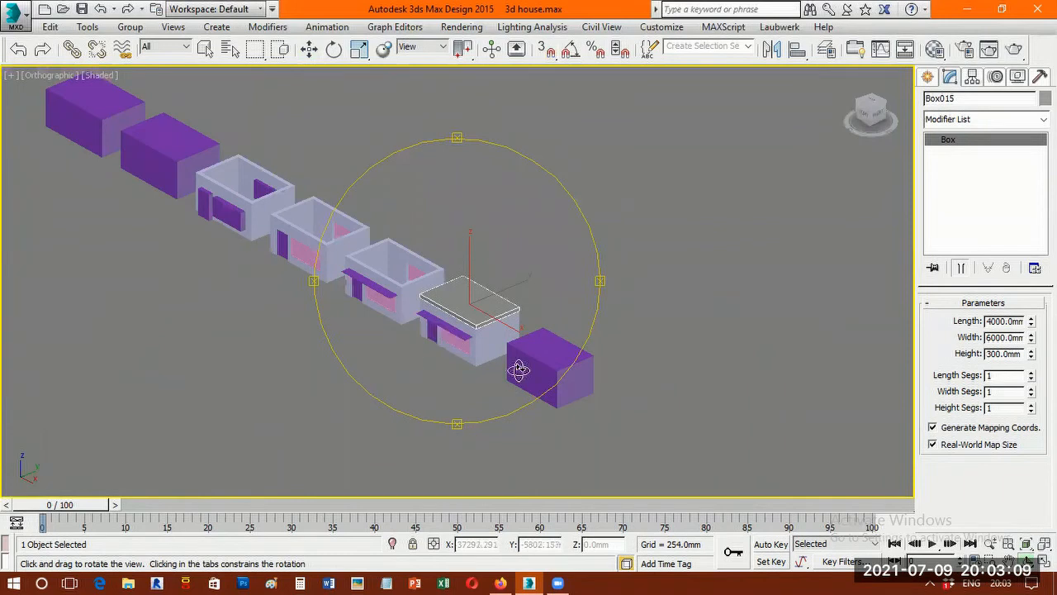
scroll(525, 339, "up", 2)
scroll(524, 338, "up", 2)
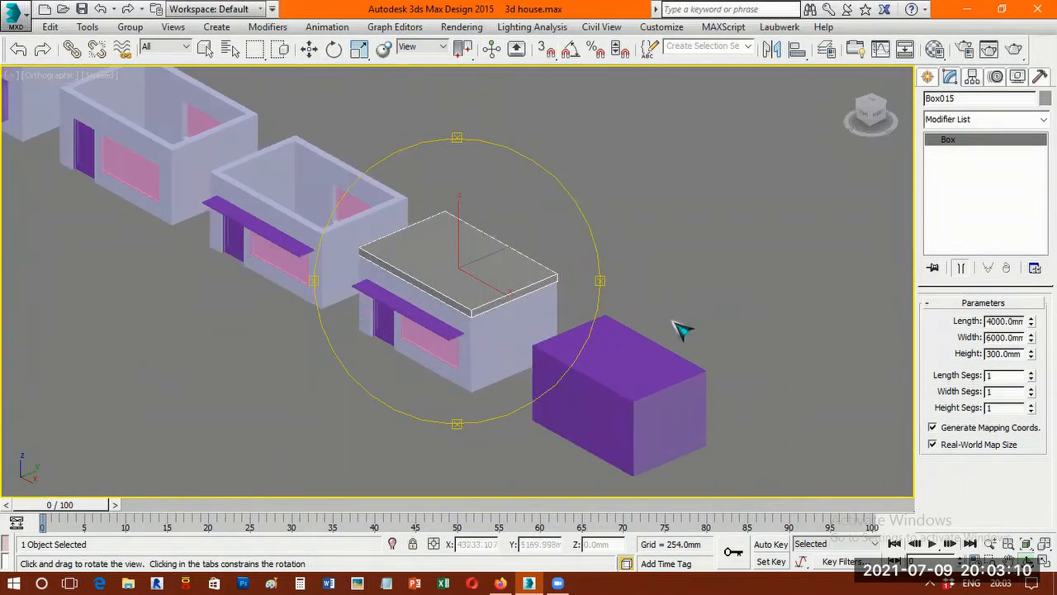
key("w")
left_click(658, 380)
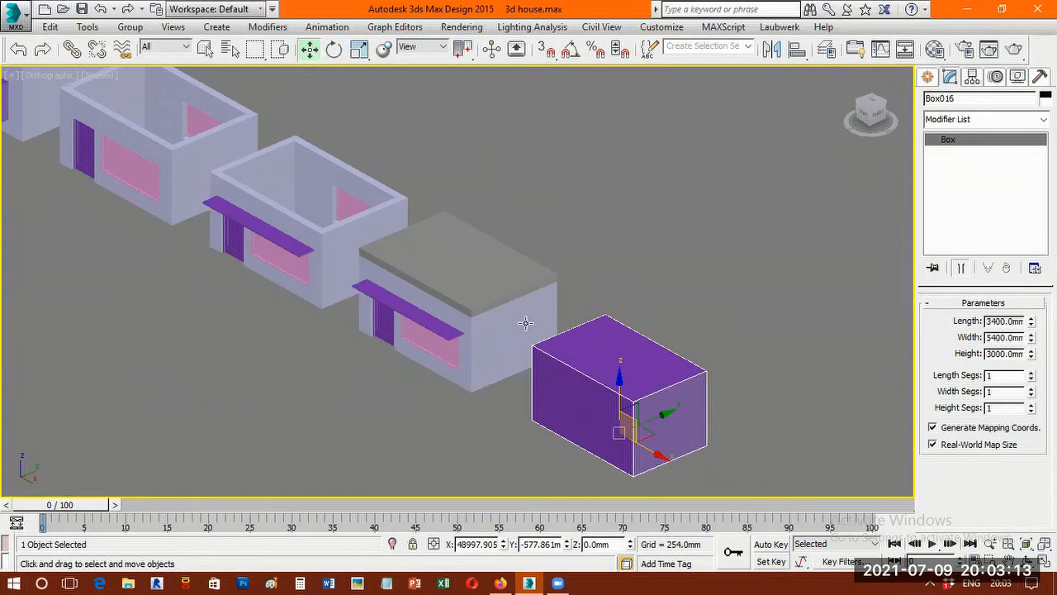
key("Delete")
- Clone the second block's nested box pair again and move the copies along X past the roofed house
left_click(427, 265)
scroll(428, 265, "up", 2)
scroll(696, 295, "down", 1)
scroll(602, 365, "down", 3)
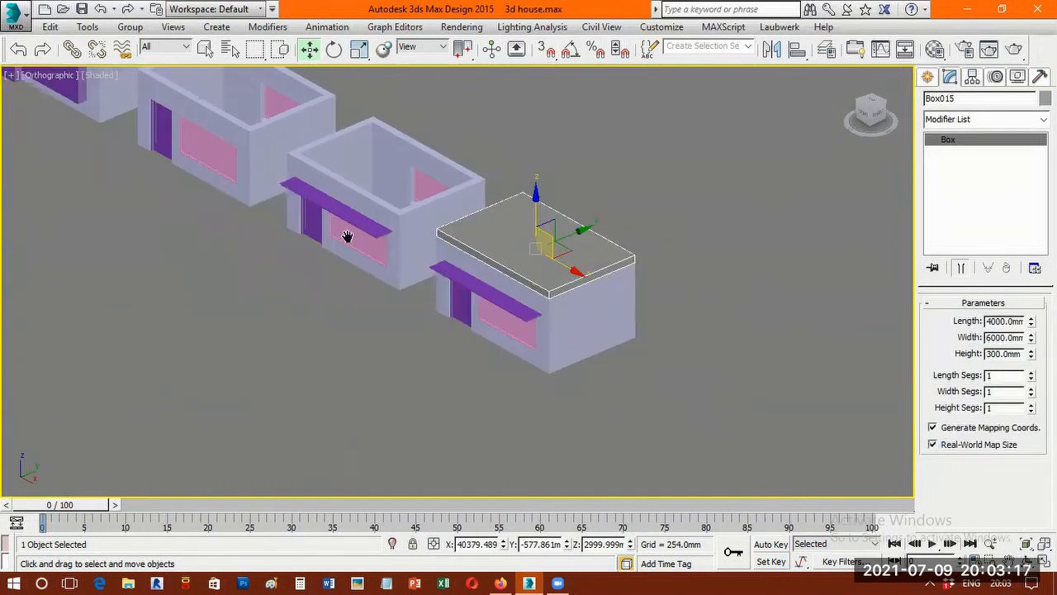
middle_click_drag(347, 237, 302, 224)
scroll(437, 252, "up", 2)
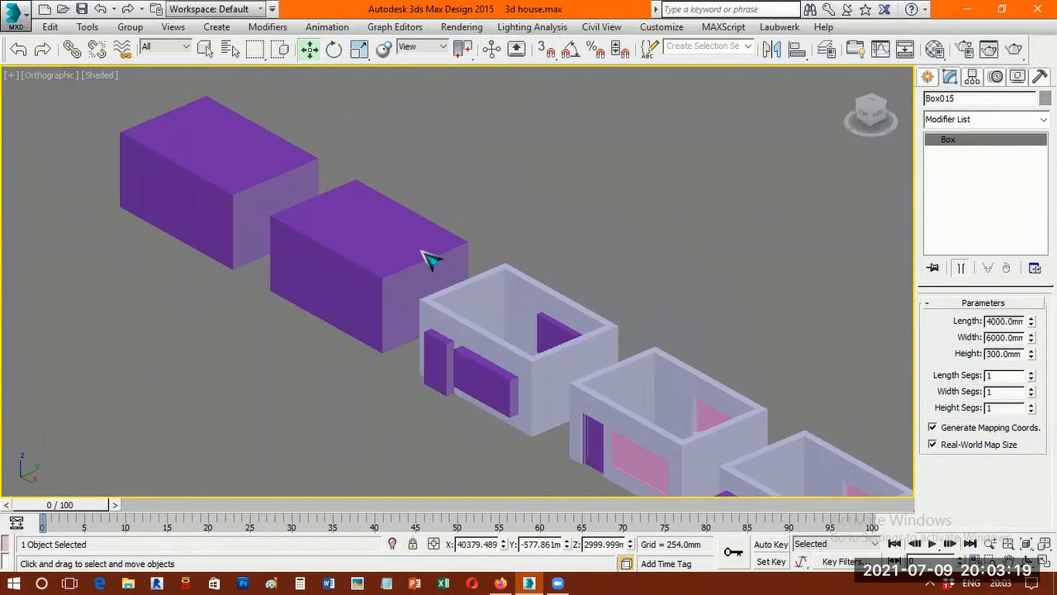
left_click_drag(421, 252, 413, 246)
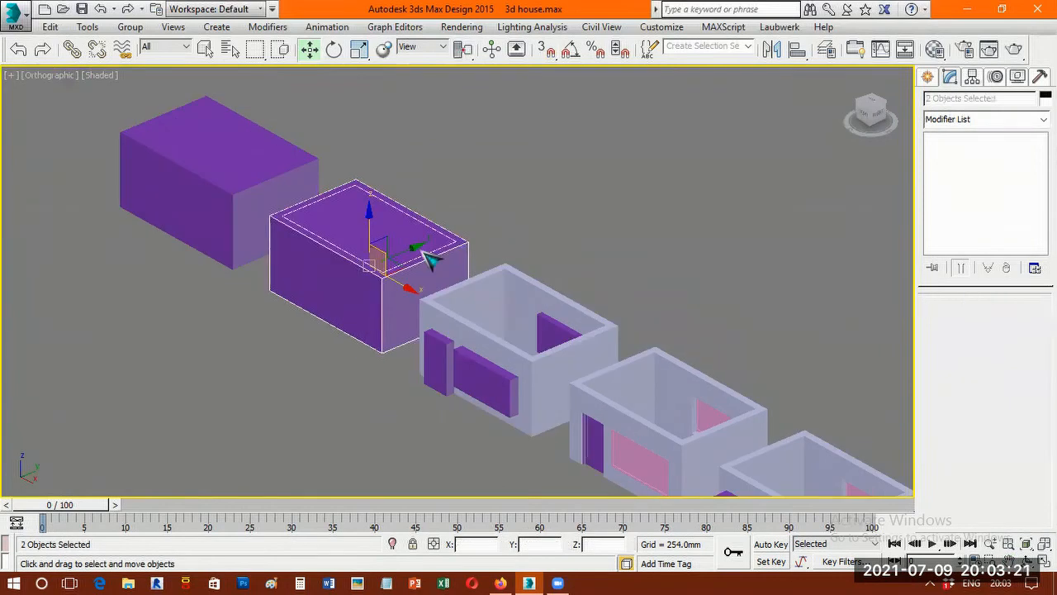
key("ctrl+v")
key("Return")
mouse_move(370, 264)
left_mouse_down()
mouse_move(776, 484)
mouse_move(1027, 547)
left_mouse_up()
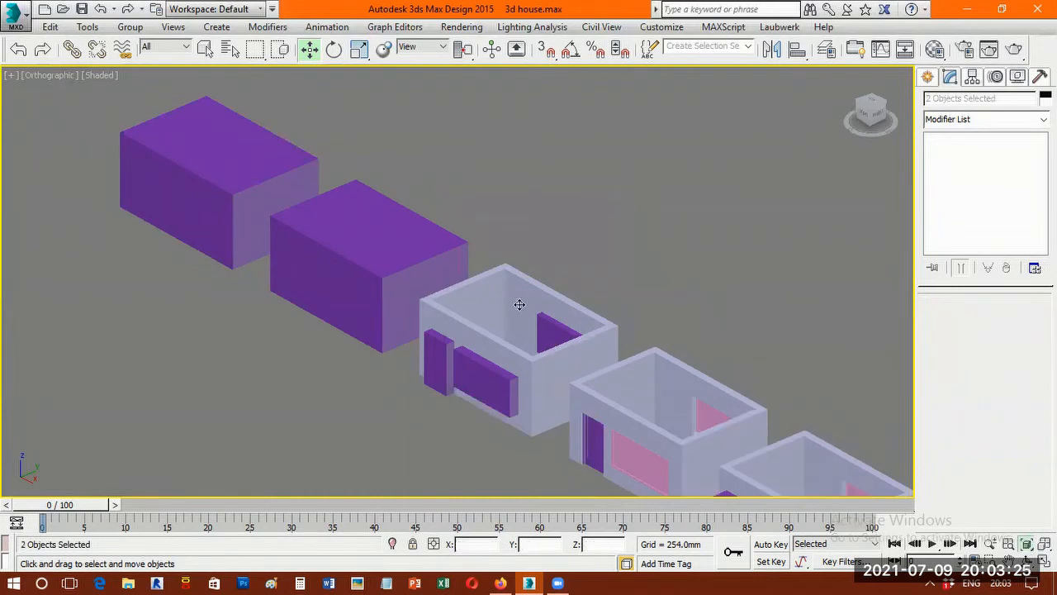
- Set the height of the outer box in the new copied pair beside the roofed house to 1000 mm
key("z")
left_click_drag(748, 450, 814, 497)
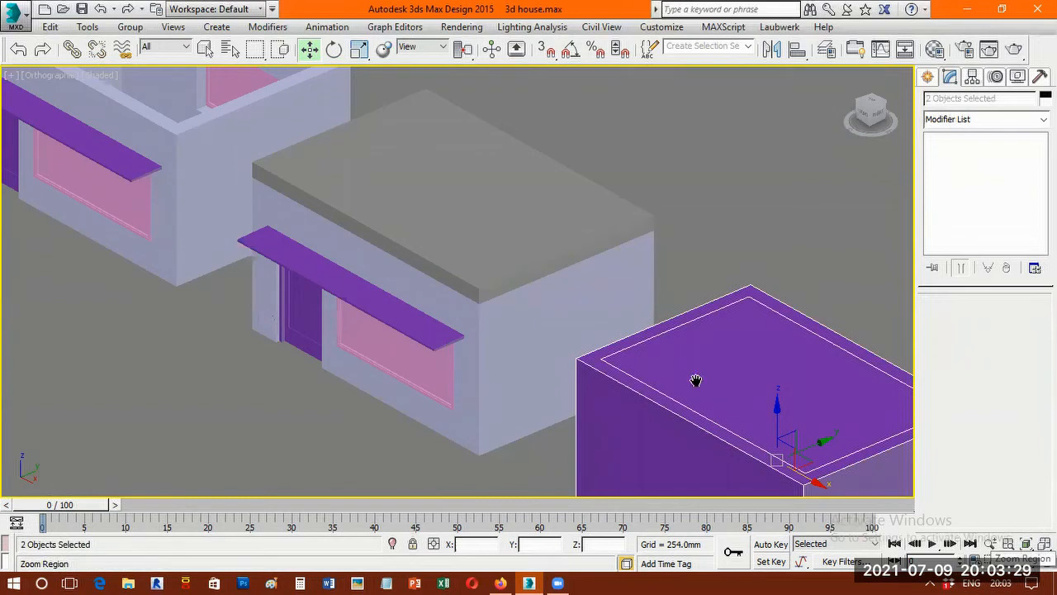
key("ctrl+p")
middle_click_drag(352, 156, 347, 158)
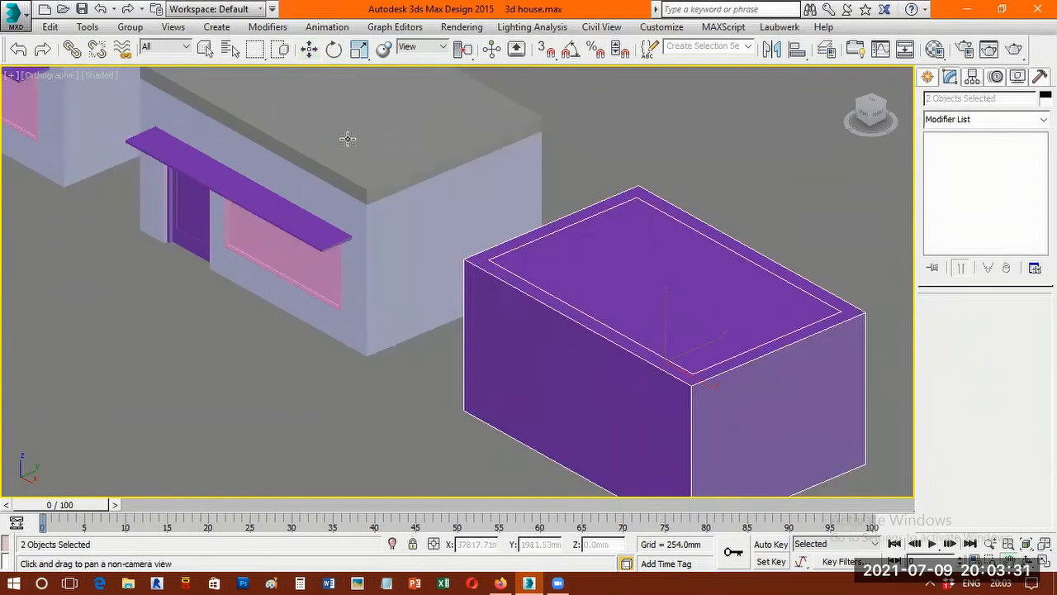
left_click(346, 142)
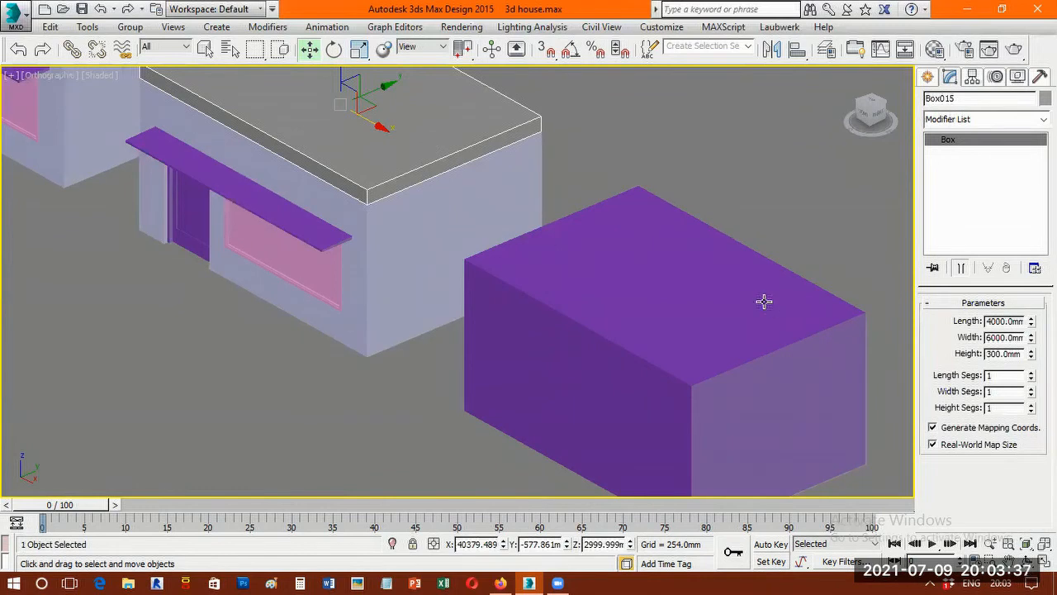
key("F3")
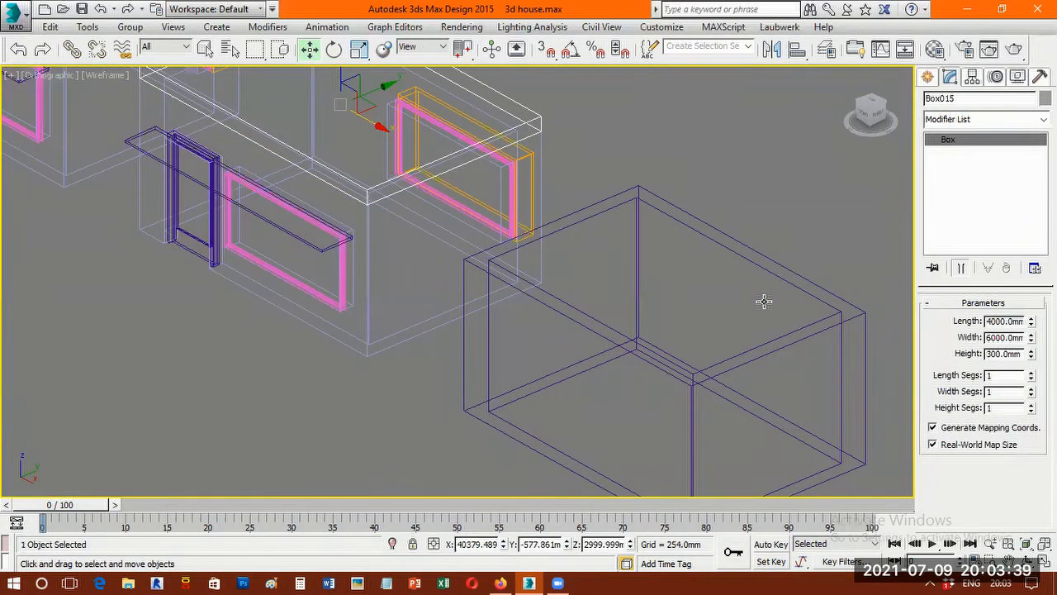
left_click(822, 303)
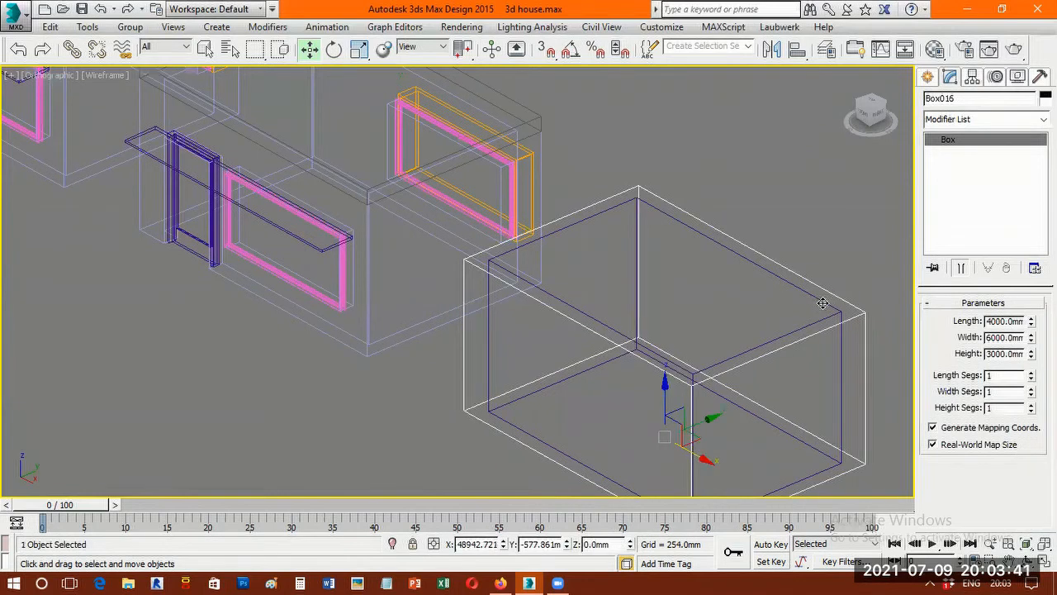
left_click(822, 302)
left_click(836, 298)
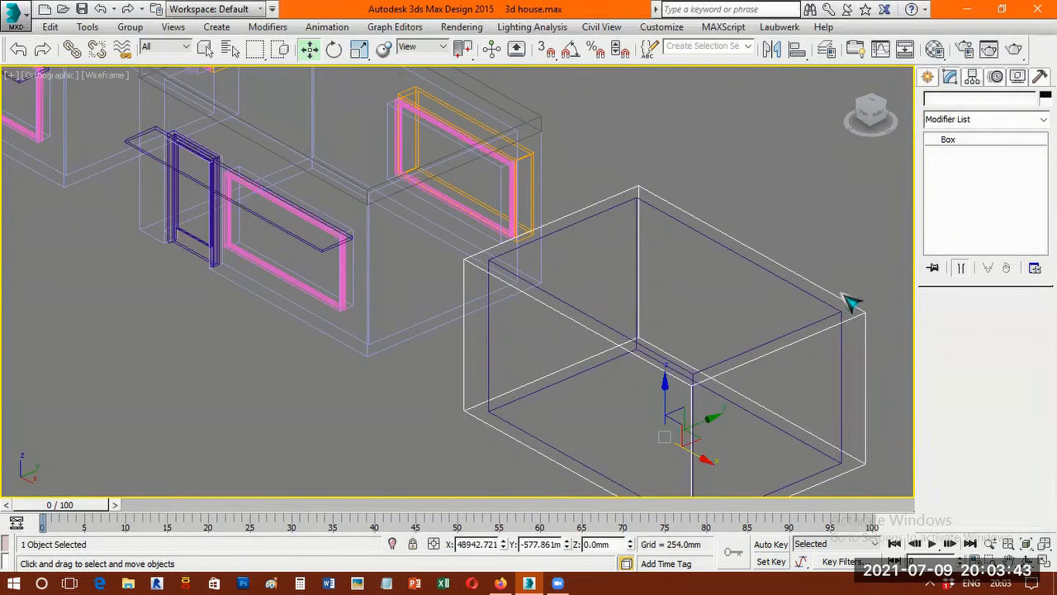
left_click(851, 303)
left_click(856, 316)
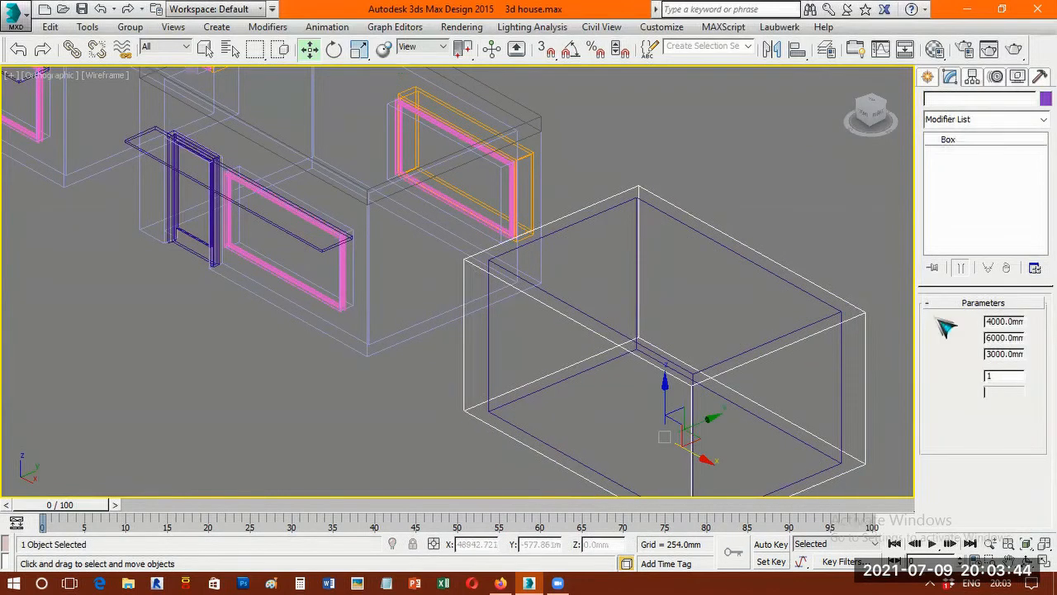
double_click(1001, 353)
type("19")
key("Return")
- Set the height of the inner box in the copied pair to 1000 mm
left_click(861, 319)
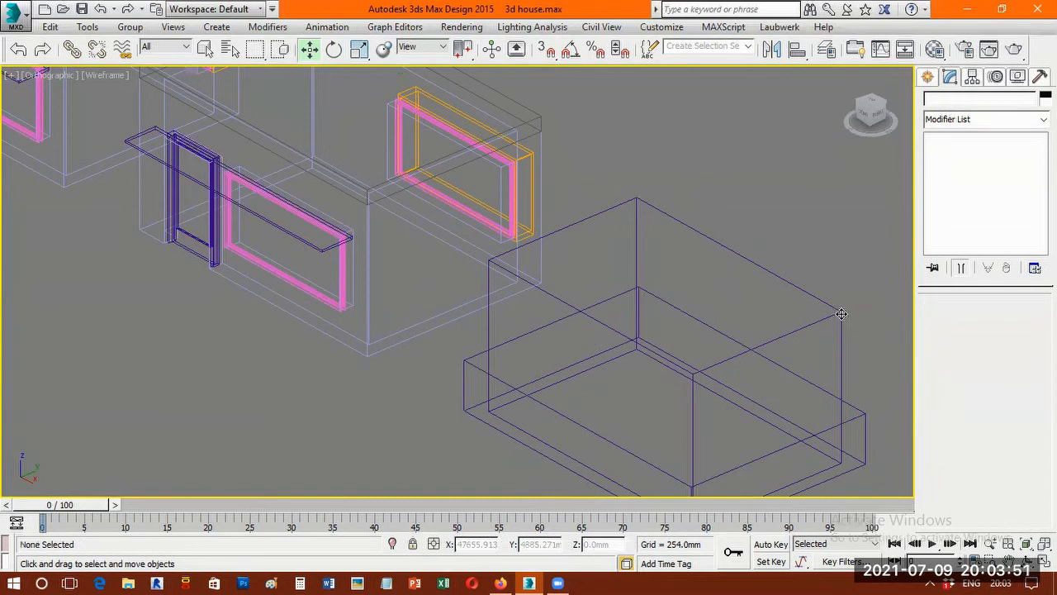
key("ctrl+z")
type("100")
key("Return")
left_click(862, 468)
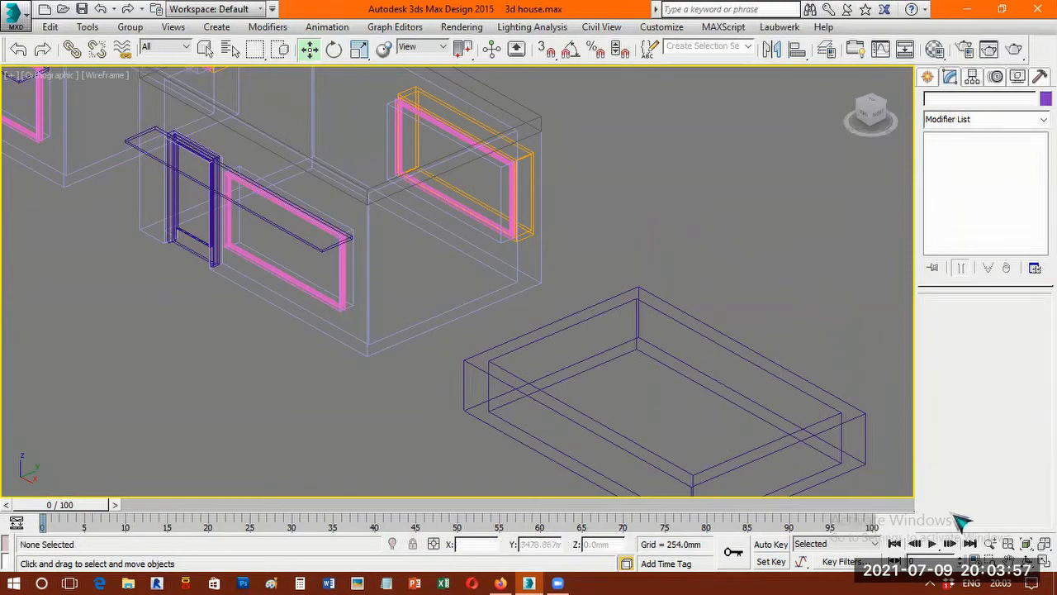
- Set the inner box's length to 3600 mm, working from the top view
middle_click_drag(686, 338, 677, 328)
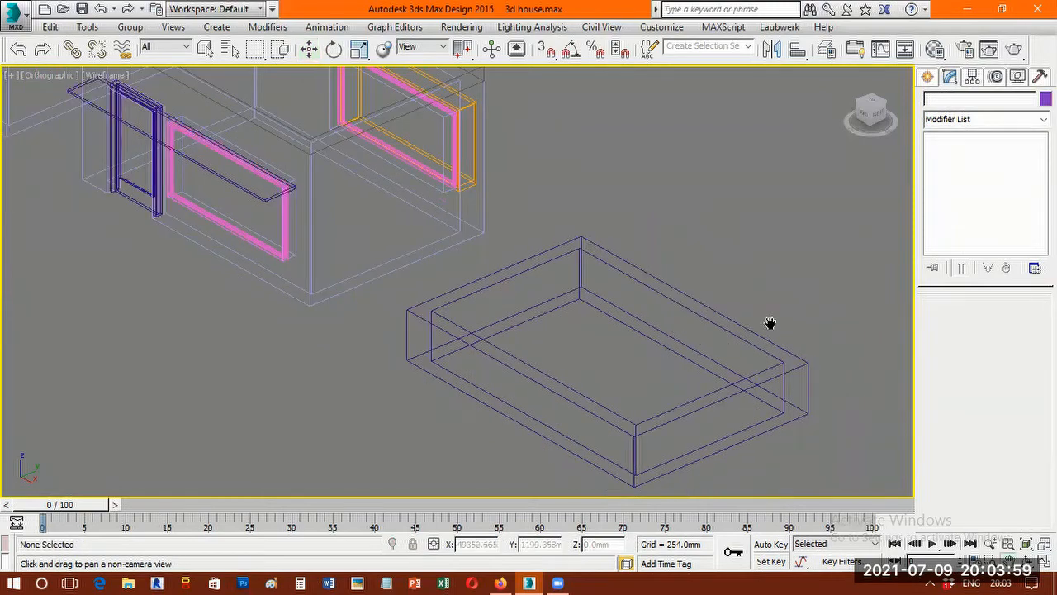
scroll(769, 323, "up", 5)
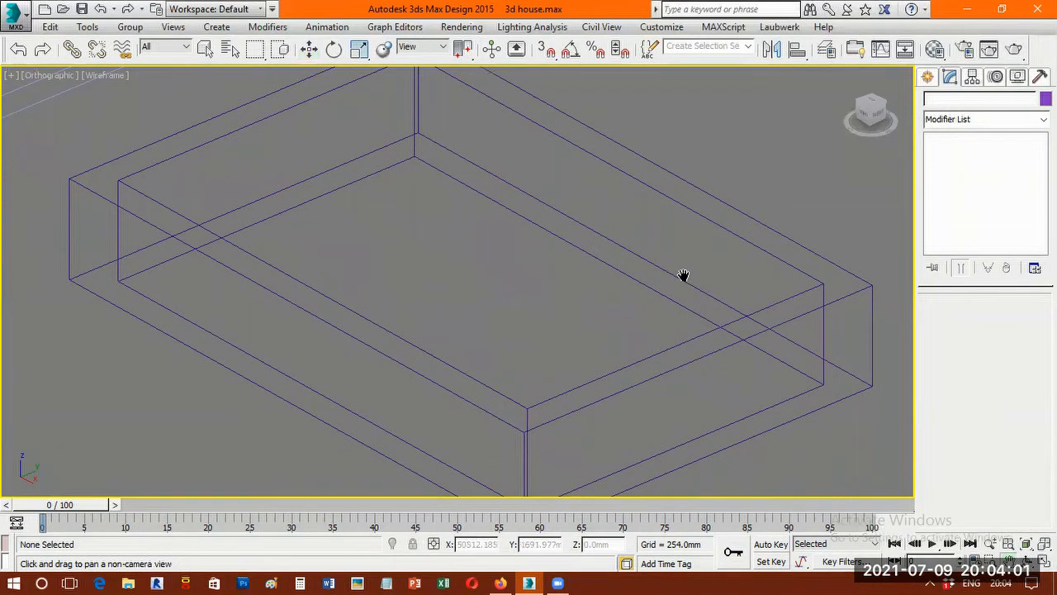
key("F3")
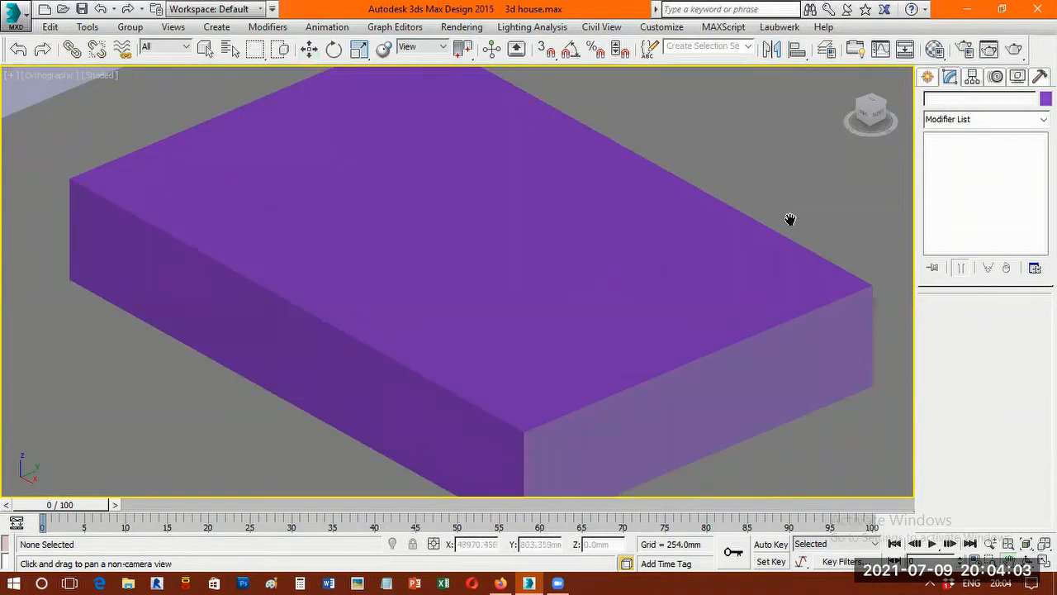
key("F3")
key("w")
left_click(755, 244)
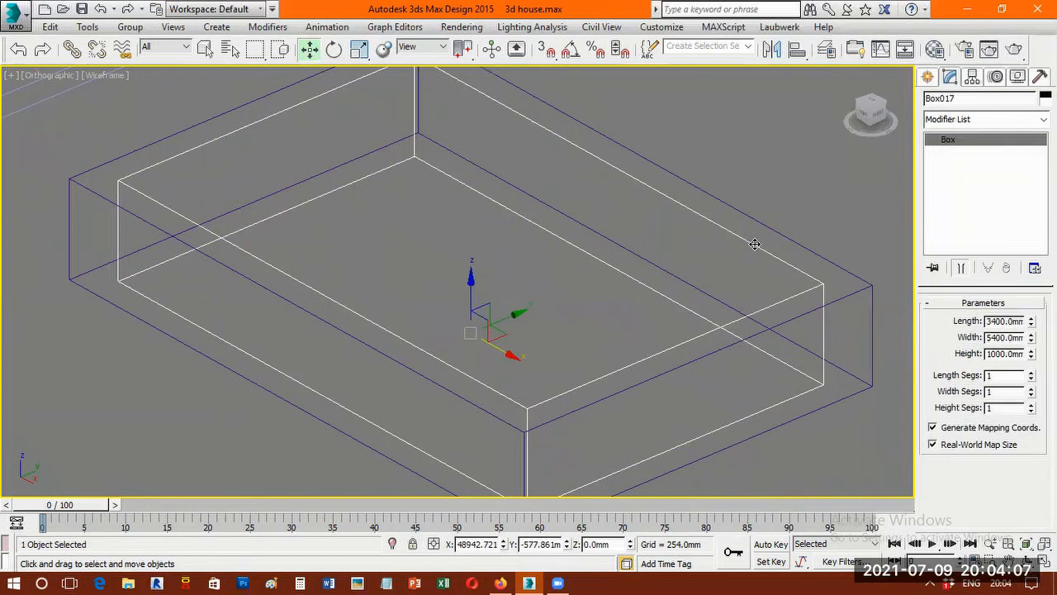
key("t")
key("z")
scroll(726, 235, "down", 3)
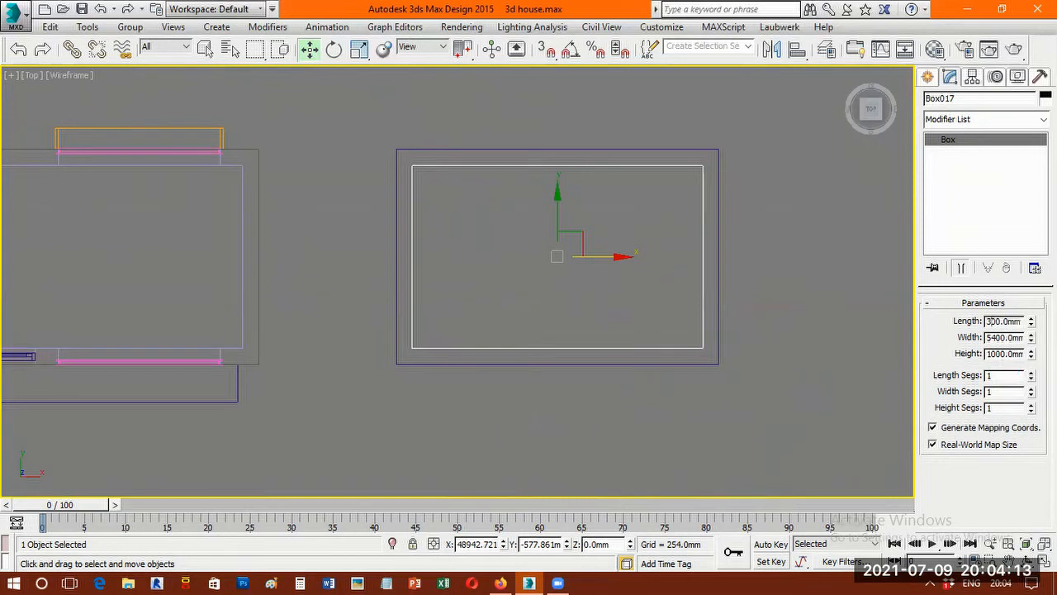
key("Return")
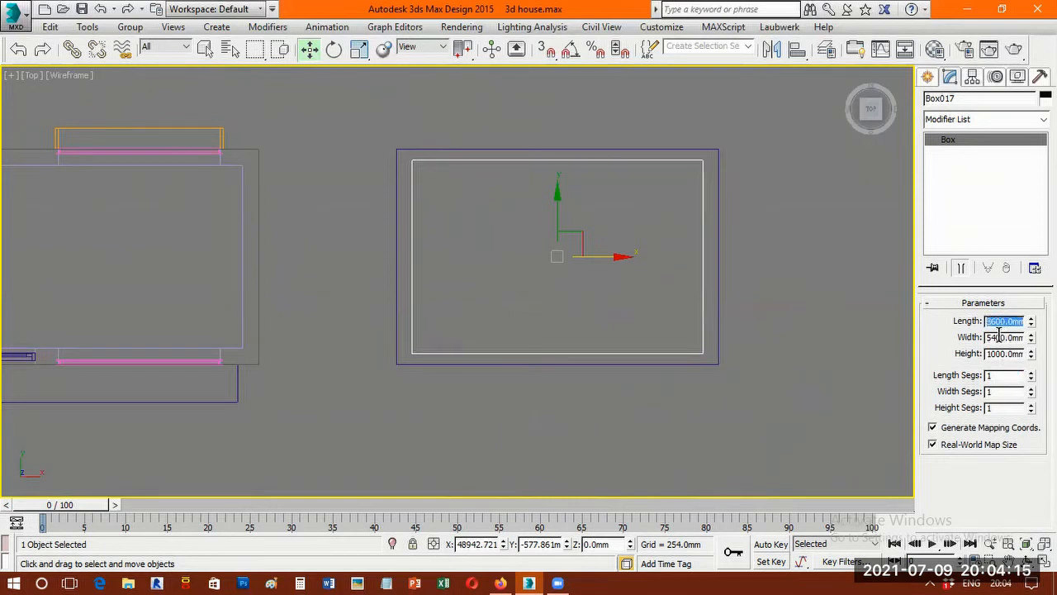
- Set the inner box's width to 5600 mm
left_click(997, 337)
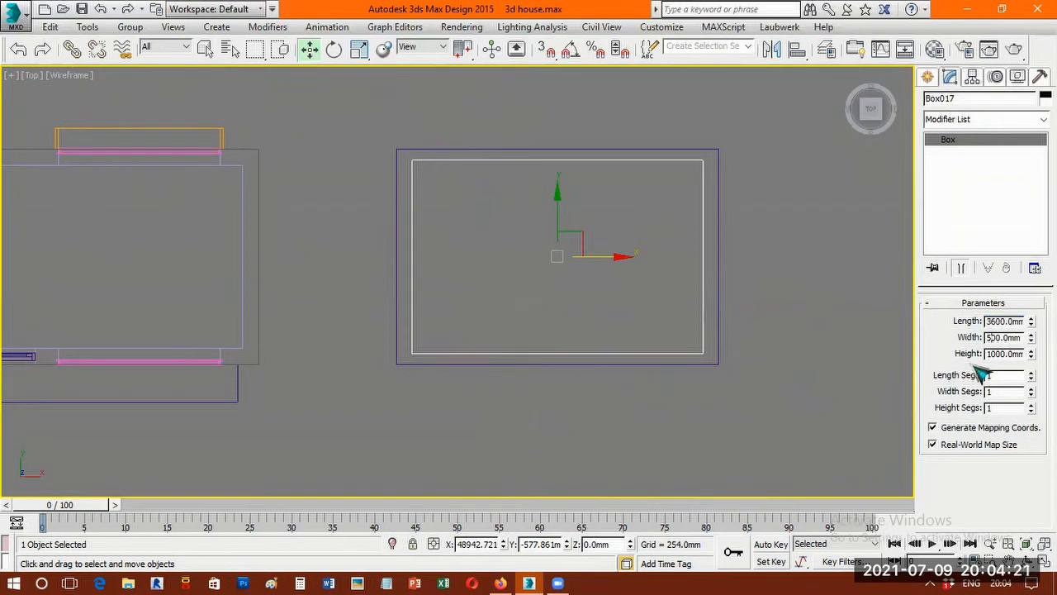
type("6")
key("Return")
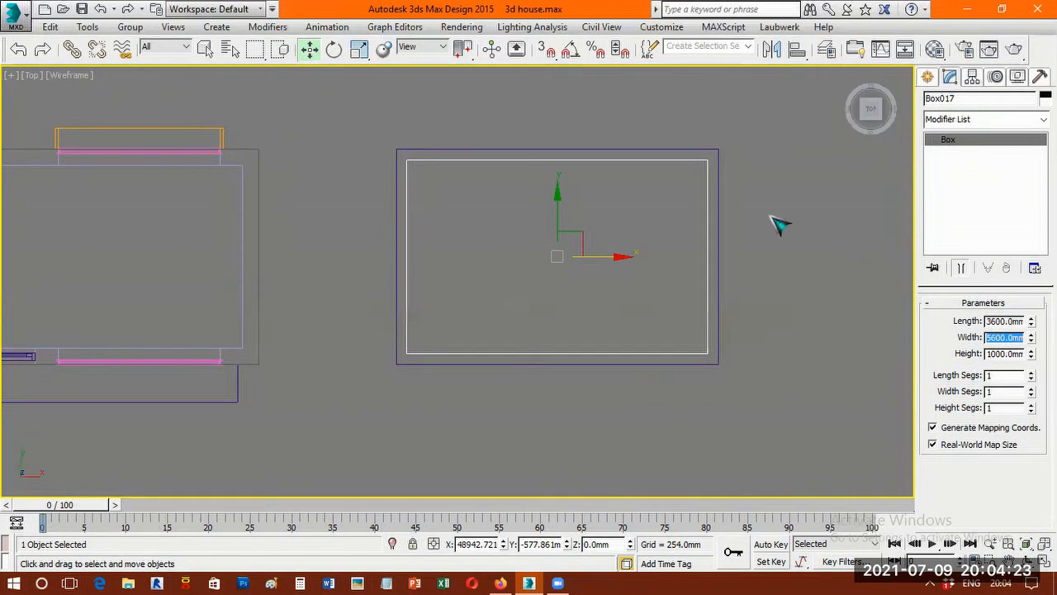
left_click(733, 247)
scroll(695, 238, "up", 3)
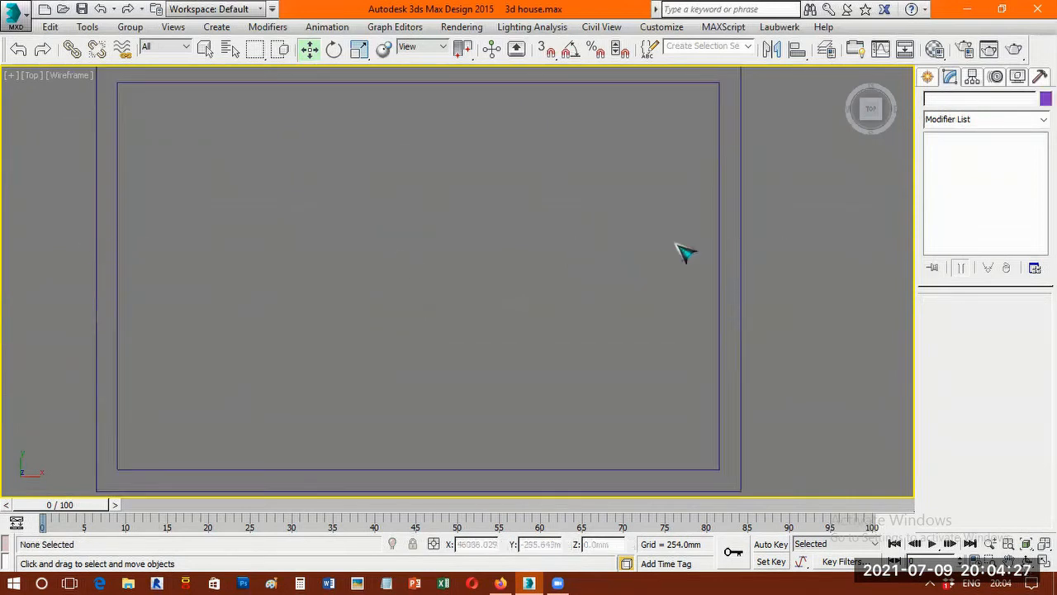
scroll(593, 235, "down", 2)
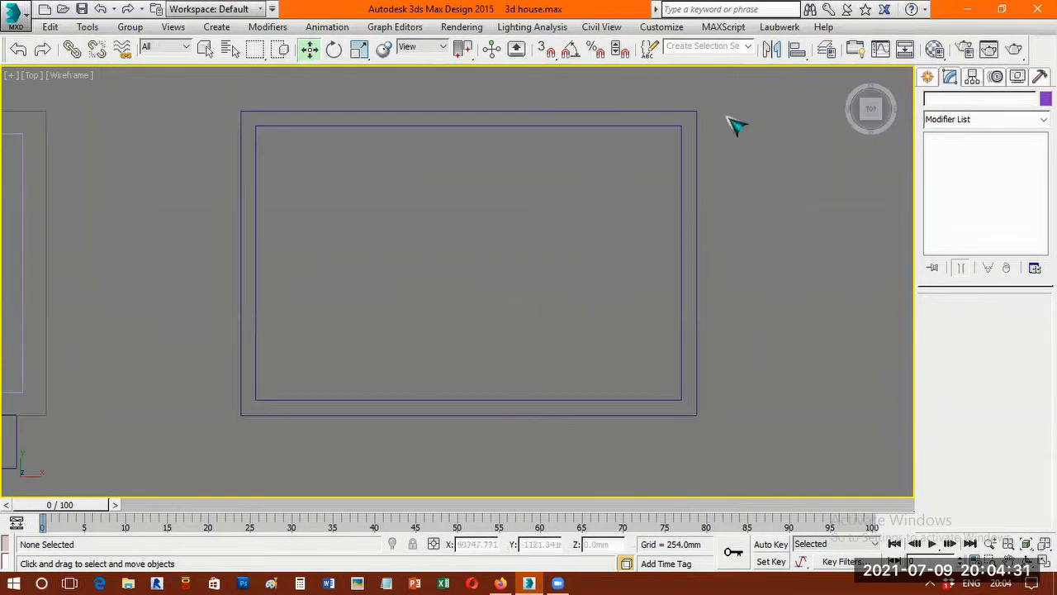
- Select both nested boxes and inspect them in a shaded three-dimensional view
left_click_drag(193, 90, 864, 517)
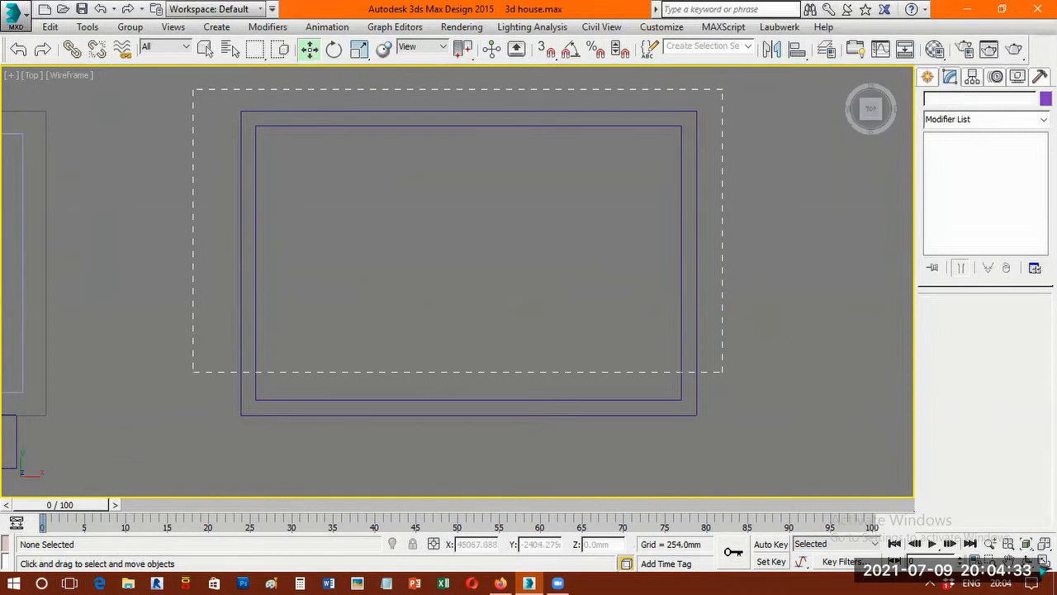
left_click_drag(722, 371, 723, 371)
middle_click_drag(448, 283, 462, 253, "alt")
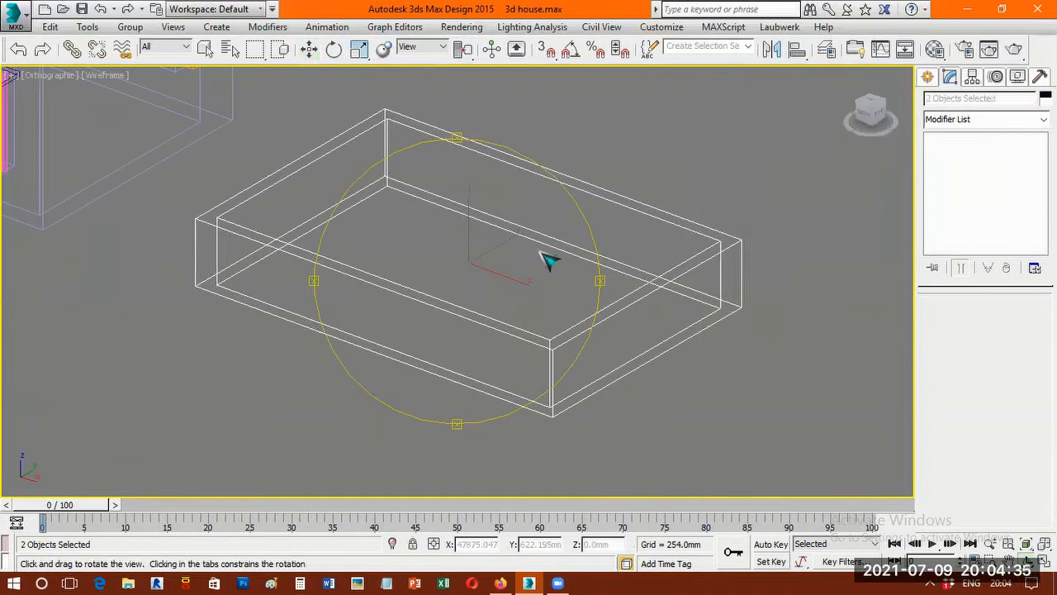
middle_click_drag(548, 259, 549, 260, "alt")
key("F3")
key("w")
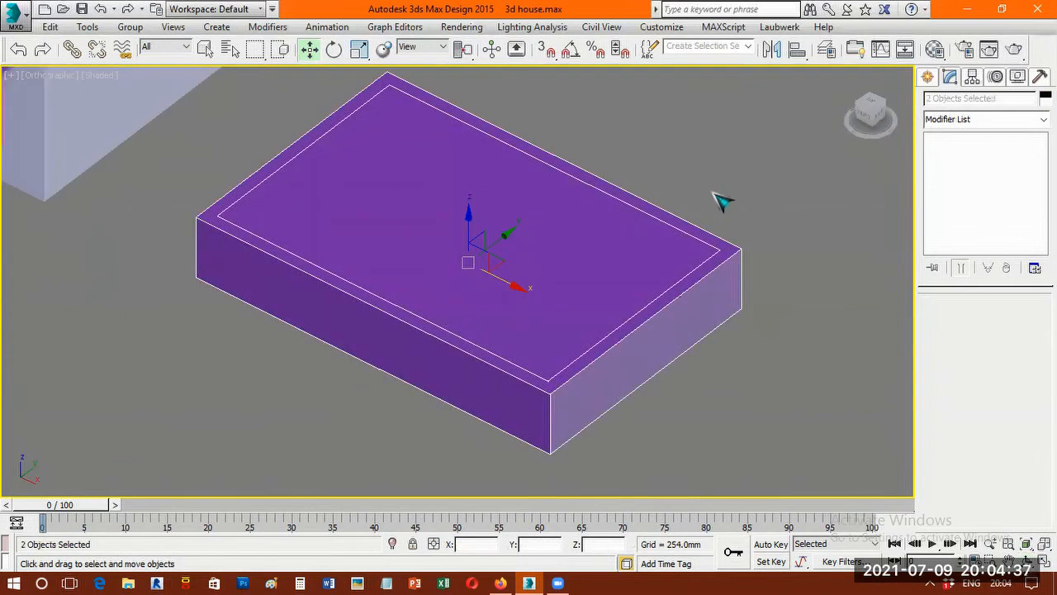
left_click(717, 201)
- Subtract the inner box from the outer box with a ProBoolean Subtraction, using wireframe display to pick the boxes
key("F3")
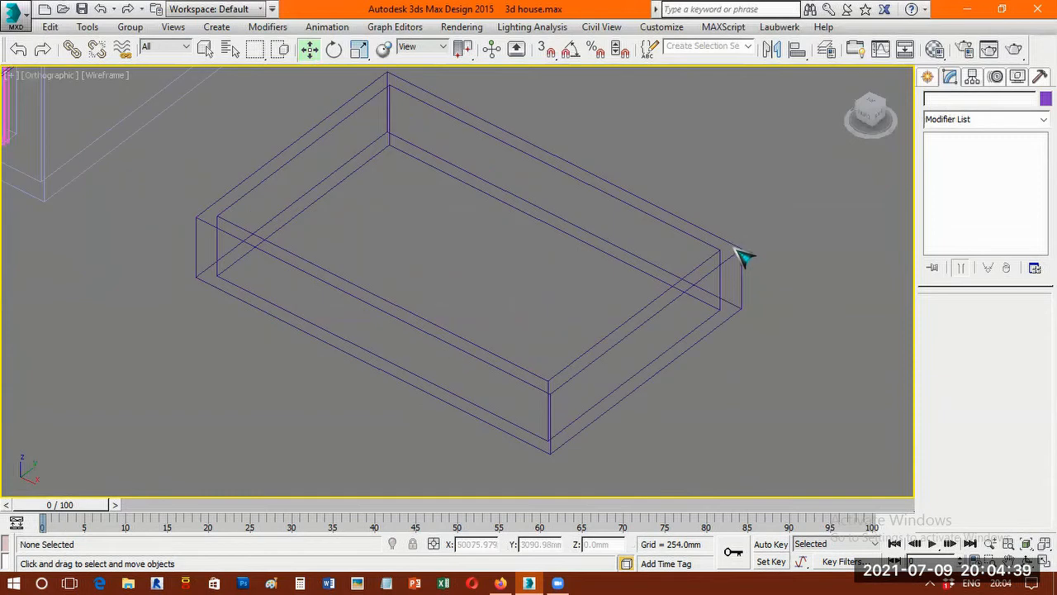
left_click(741, 253)
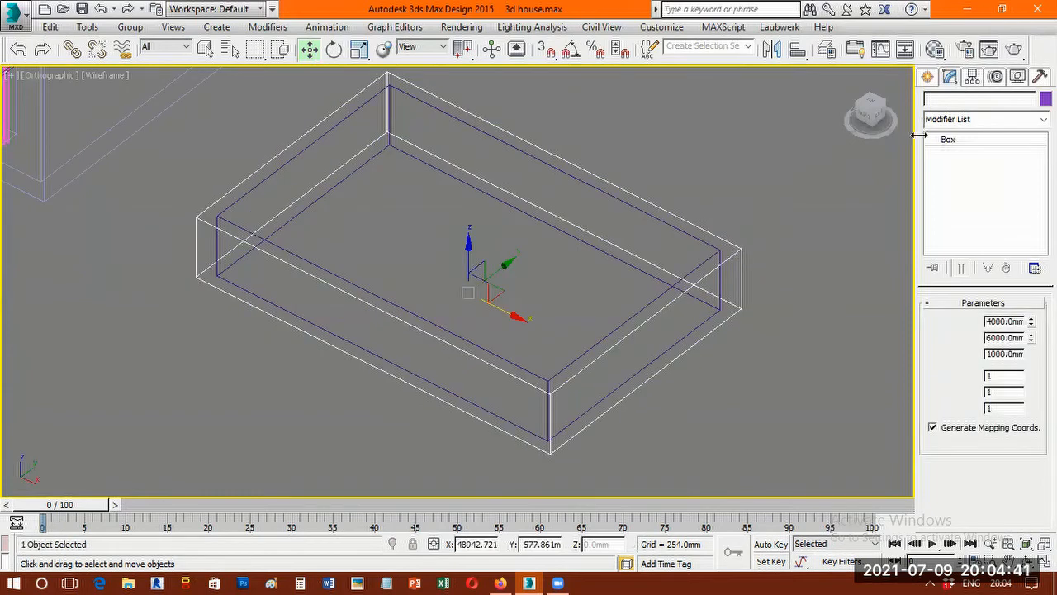
left_click(928, 77)
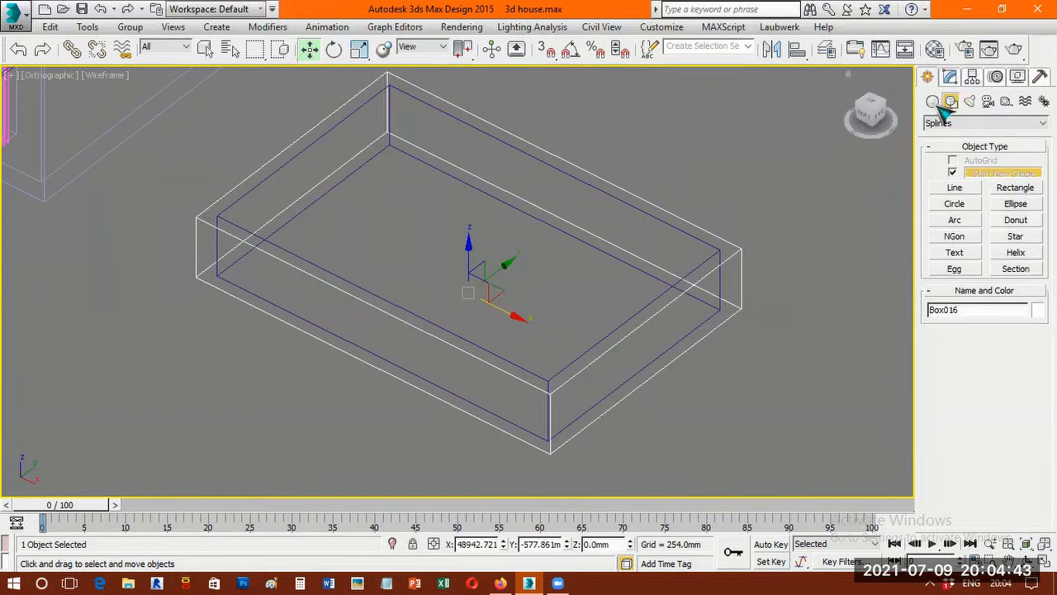
left_click(934, 102)
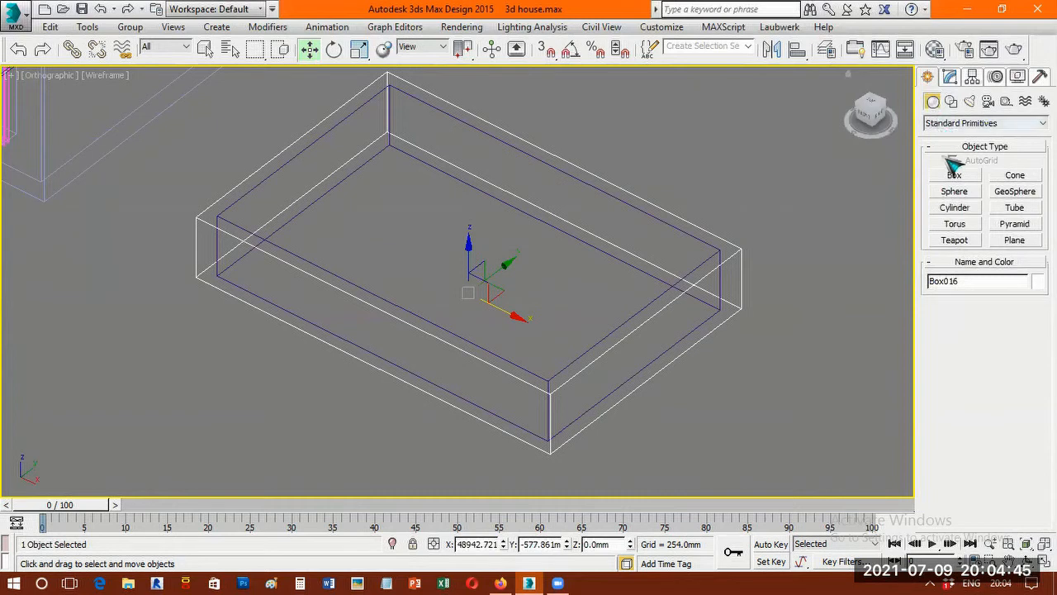
left_click(950, 124)
left_click(959, 157)
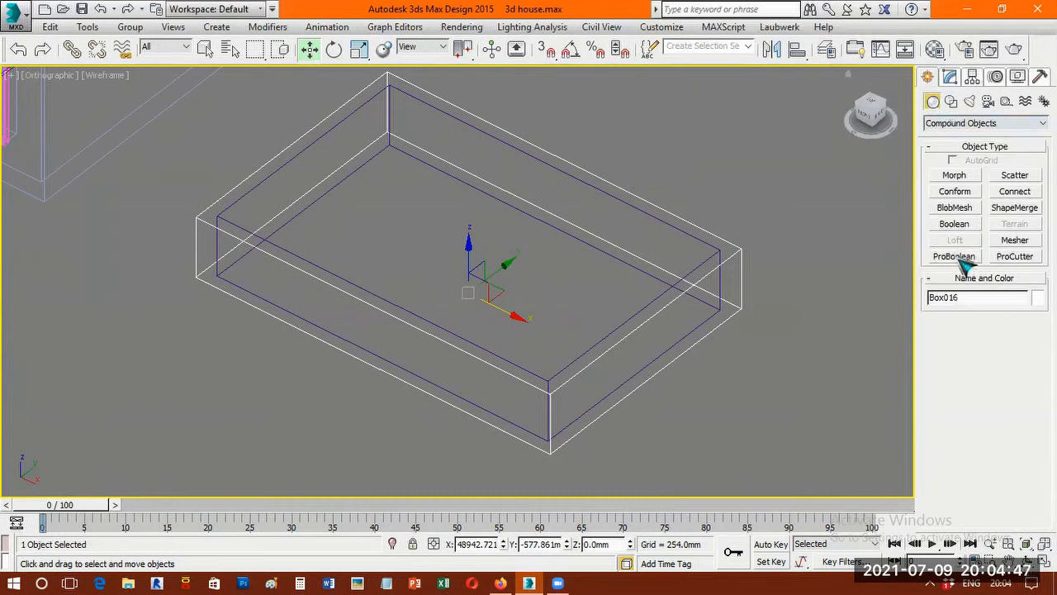
left_click(955, 256)
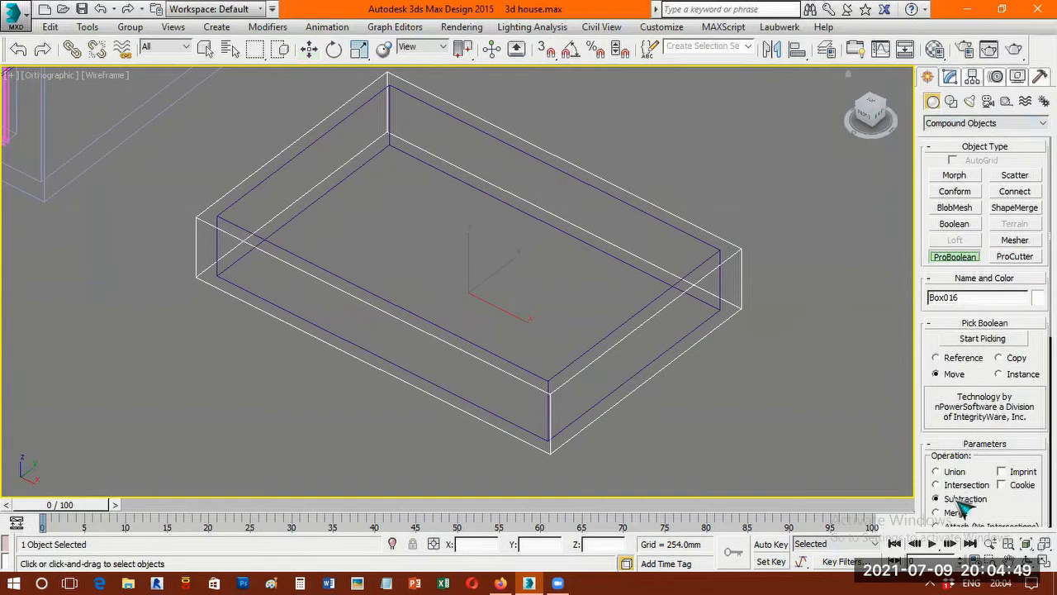
left_click(999, 342)
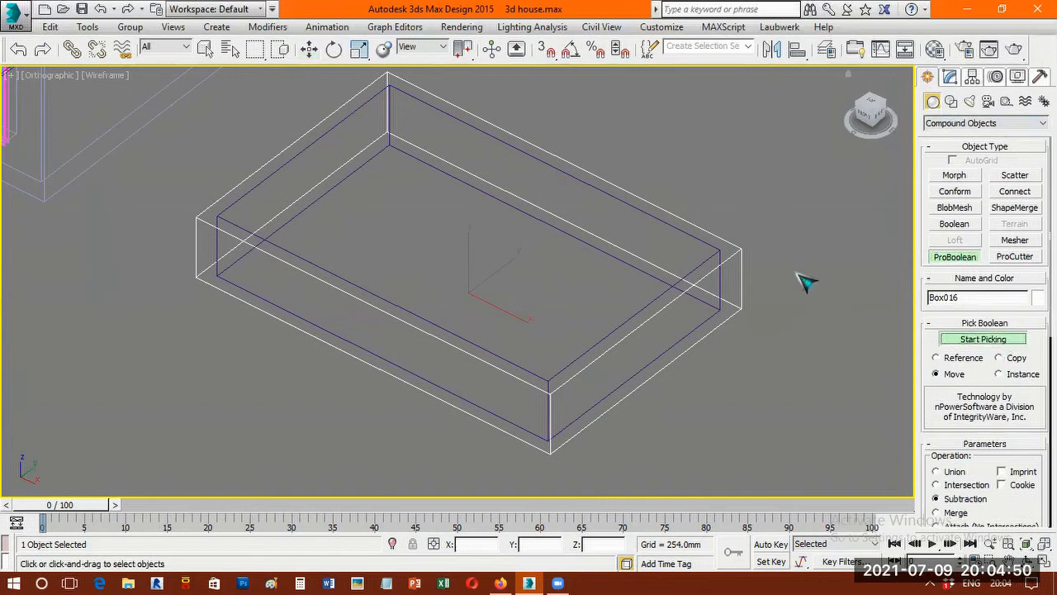
left_click(717, 247)
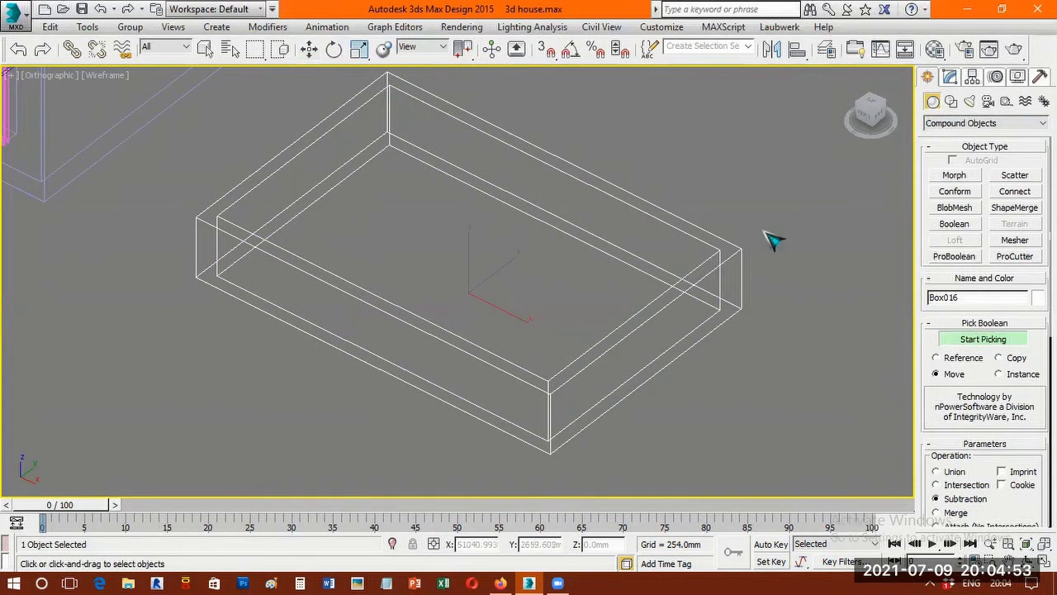
key("w")
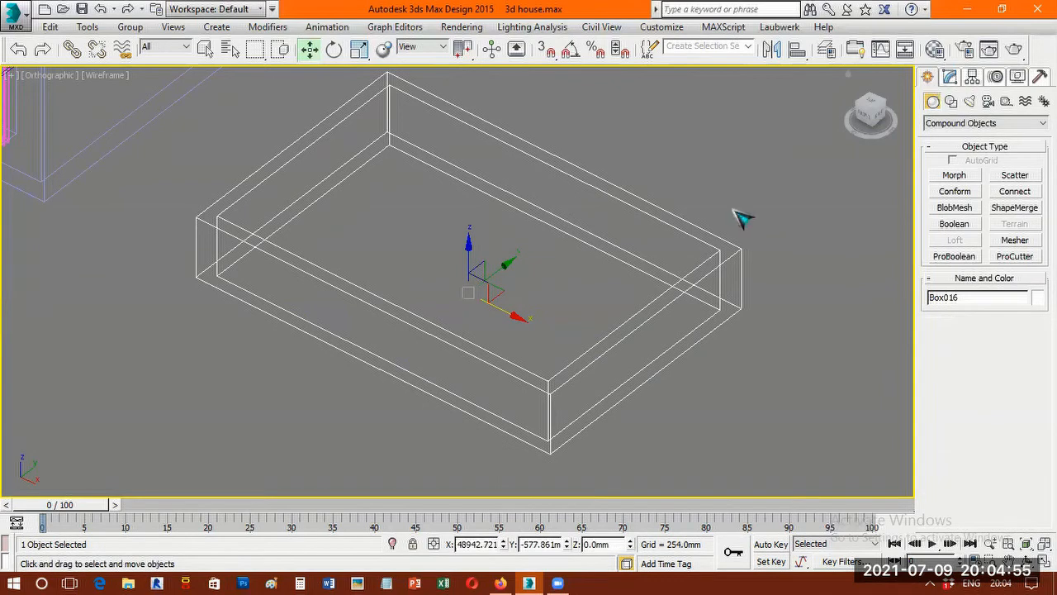
- Show the hollow frame shaded and examine it beside the roofed house
key("F3")
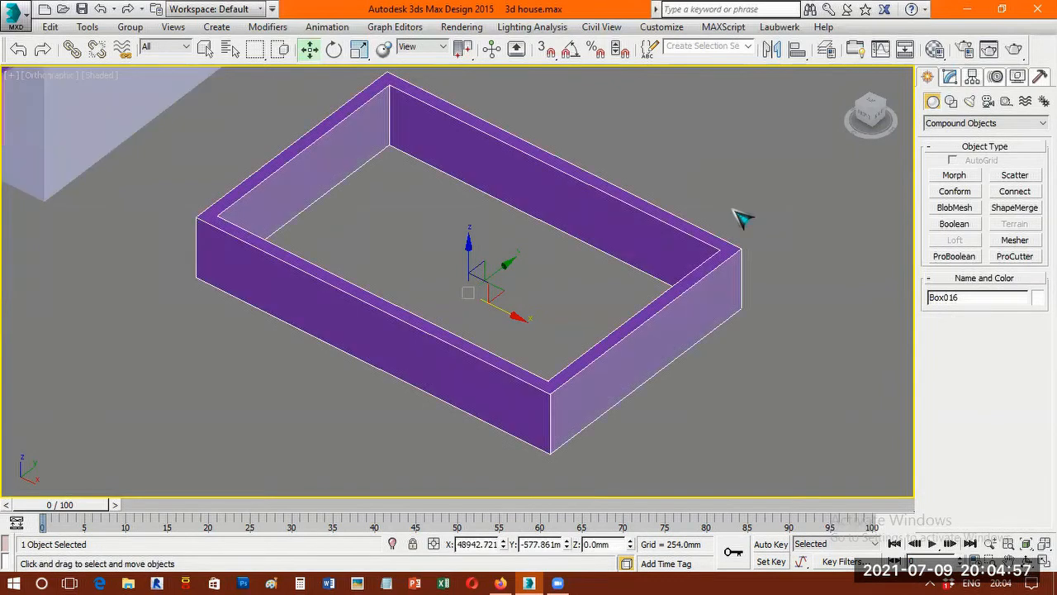
scroll(741, 216, "down", 5)
middle_click_drag(564, 233, 573, 356)
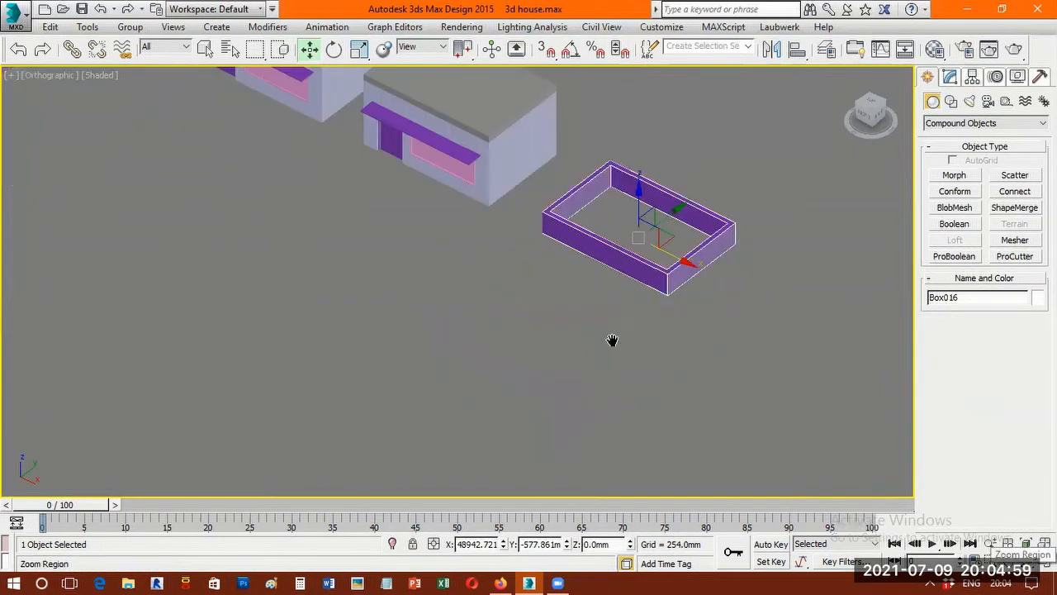
scroll(493, 257, "up", 4)
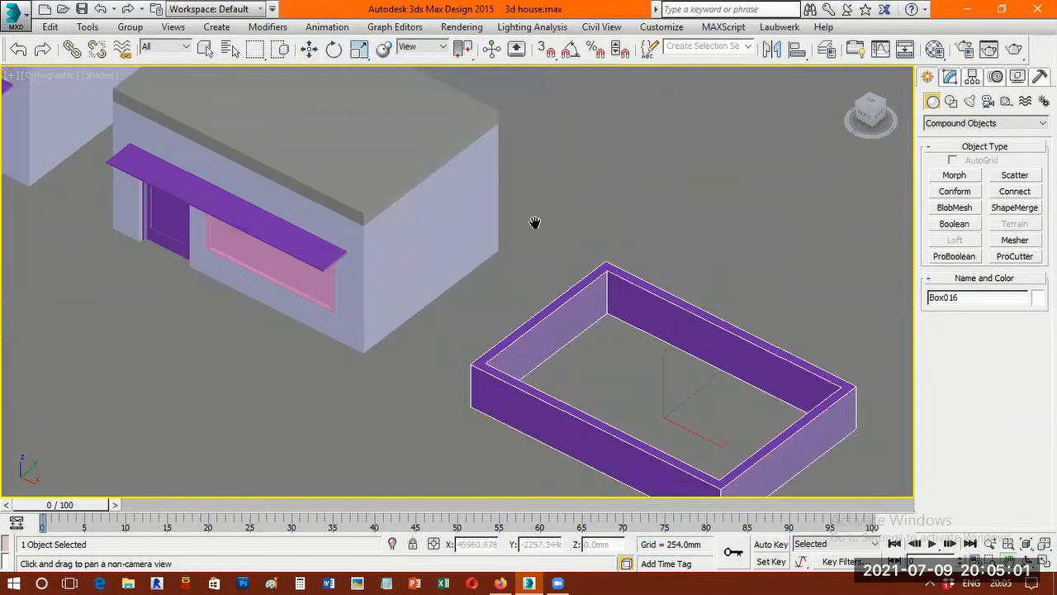
middle_click_drag(571, 145, 587, 218)
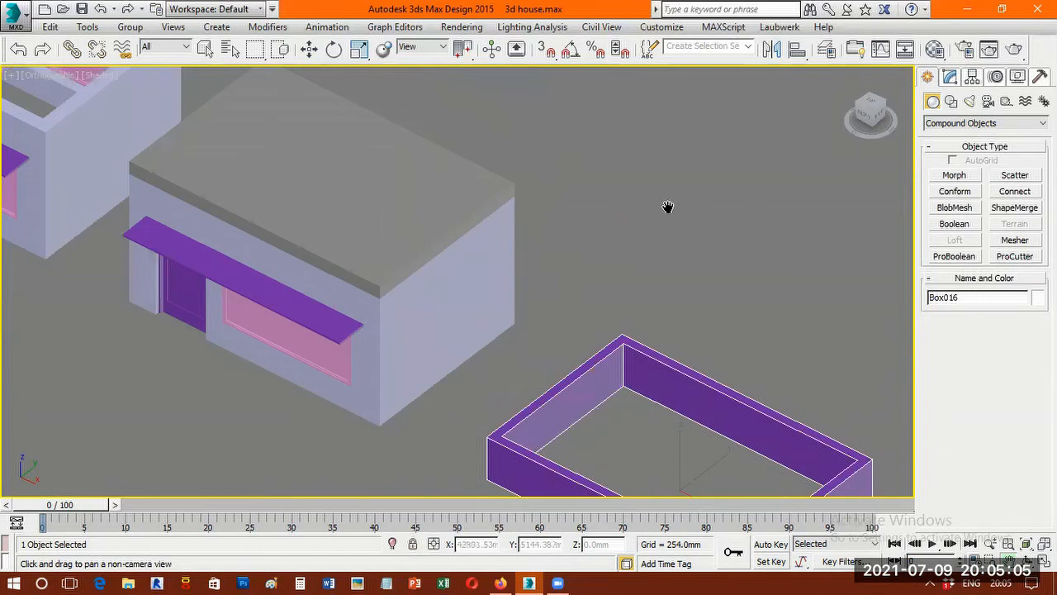
- Move the hollow frame onto the roof slab of the last house, aligning their corners with 3D endpoint snapping
scroll(668, 210, "down", 2)
key("w")
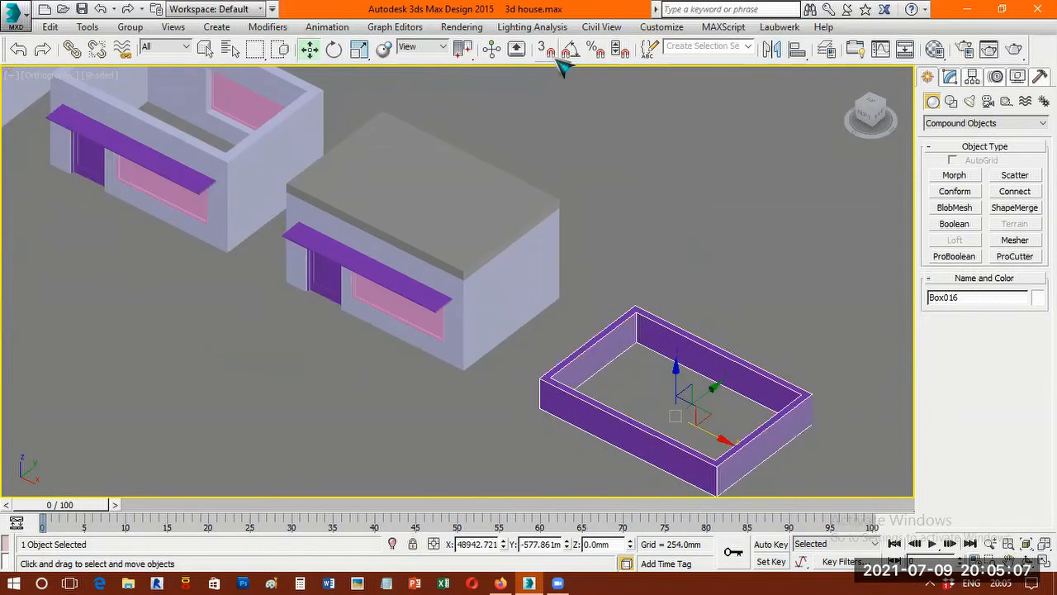
left_click(547, 50)
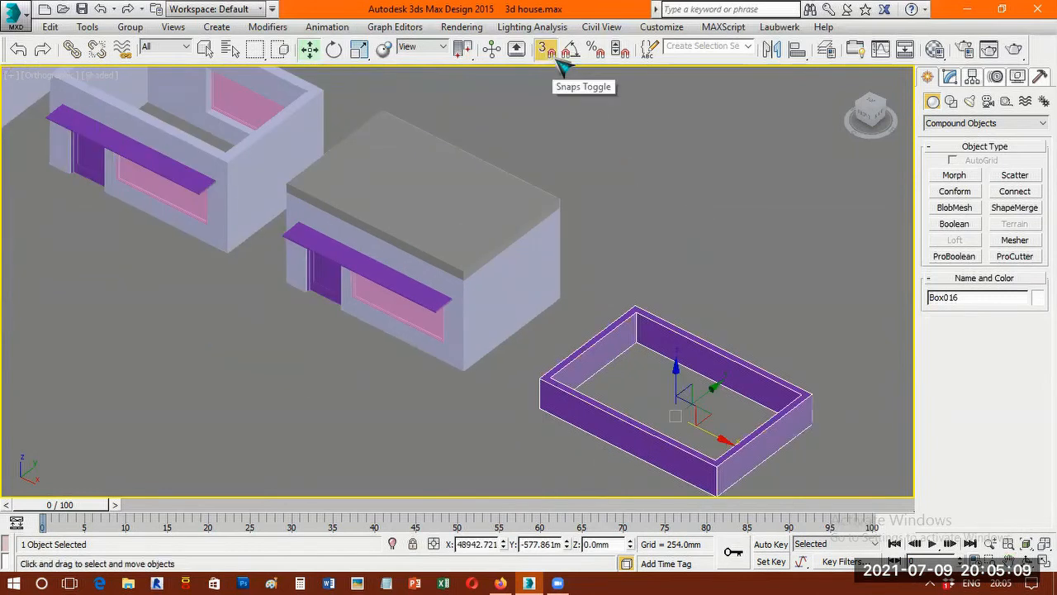
right_click(554, 59)
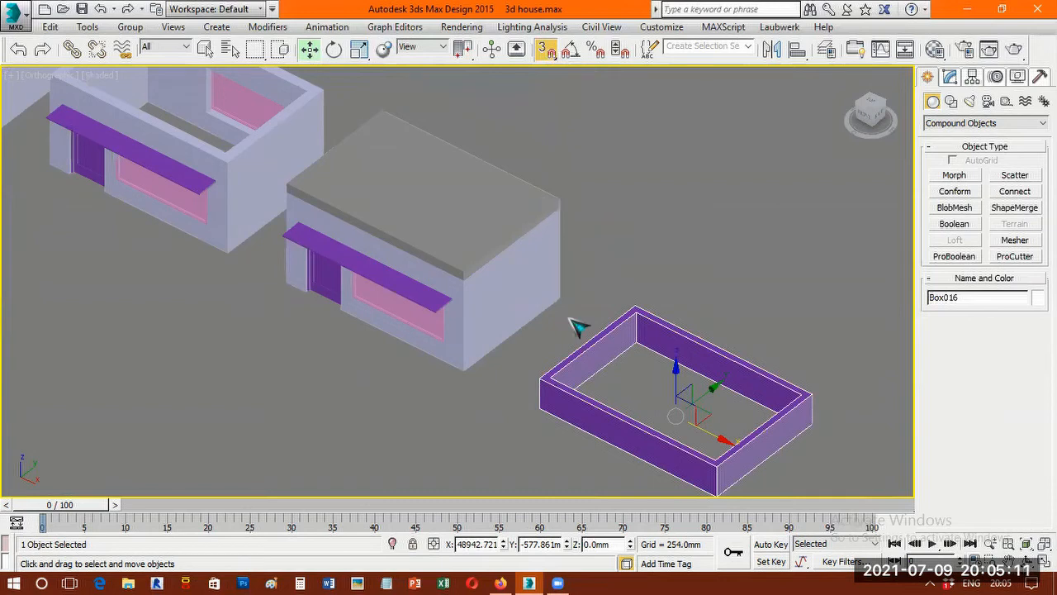
key("Escape")
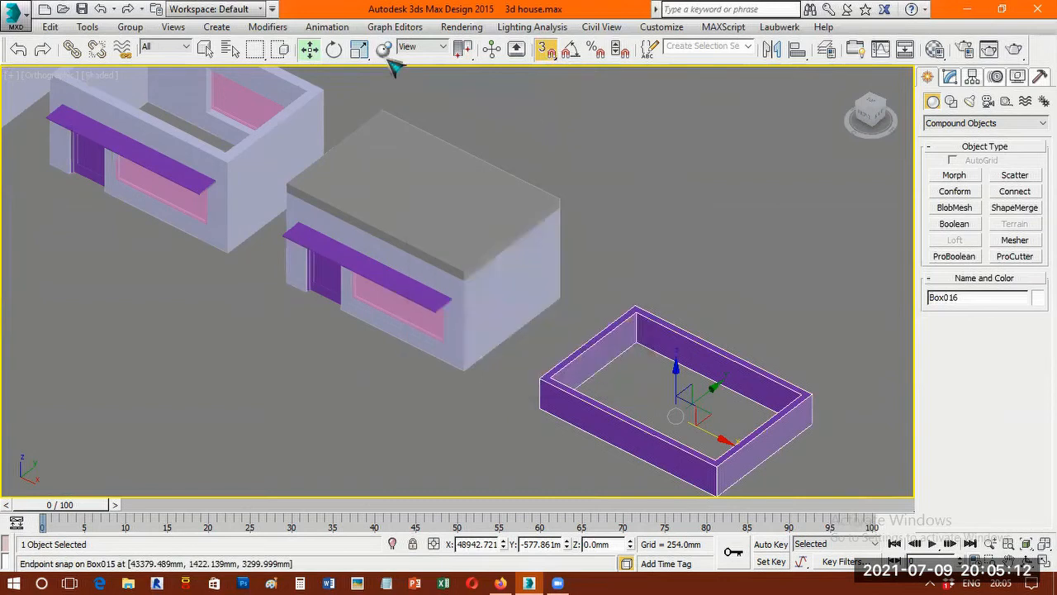
left_click(310, 52)
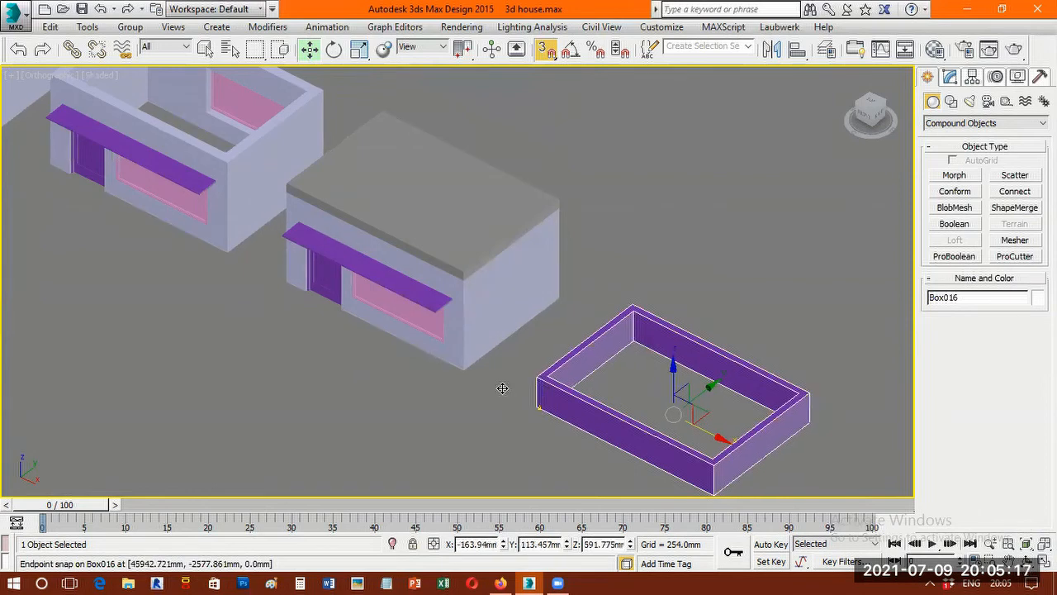
left_click_drag(503, 388, 427, 361)
left_click_drag(520, 402, 465, 281)
left_click_drag(524, 376, 500, 373)
left_click_drag(535, 406, 509, 402)
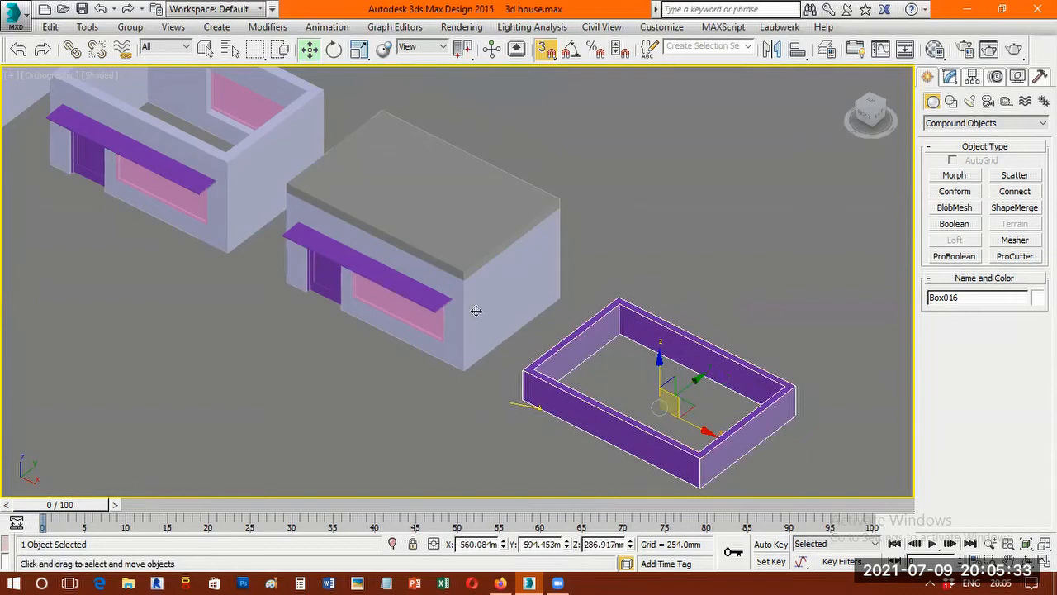
left_click_drag(476, 311, 366, 211)
left_click_drag(304, 183, 285, 182)
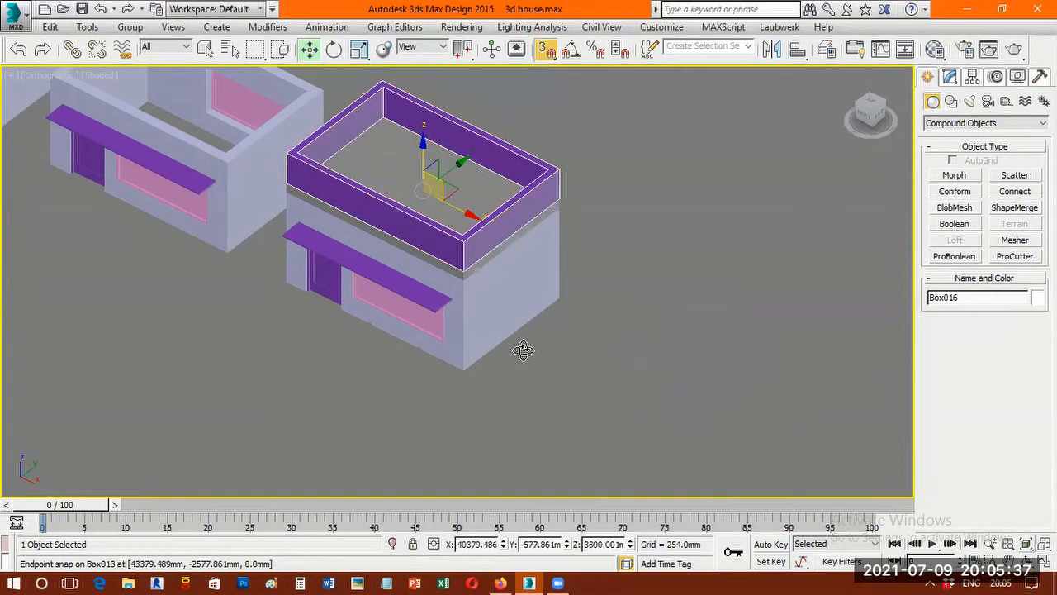
- Change the parapet frame's object color to the gray of the roof slab and deselect it
scroll(520, 343, "up", 3)
middle_click_drag(517, 304, 493, 313, "alt")
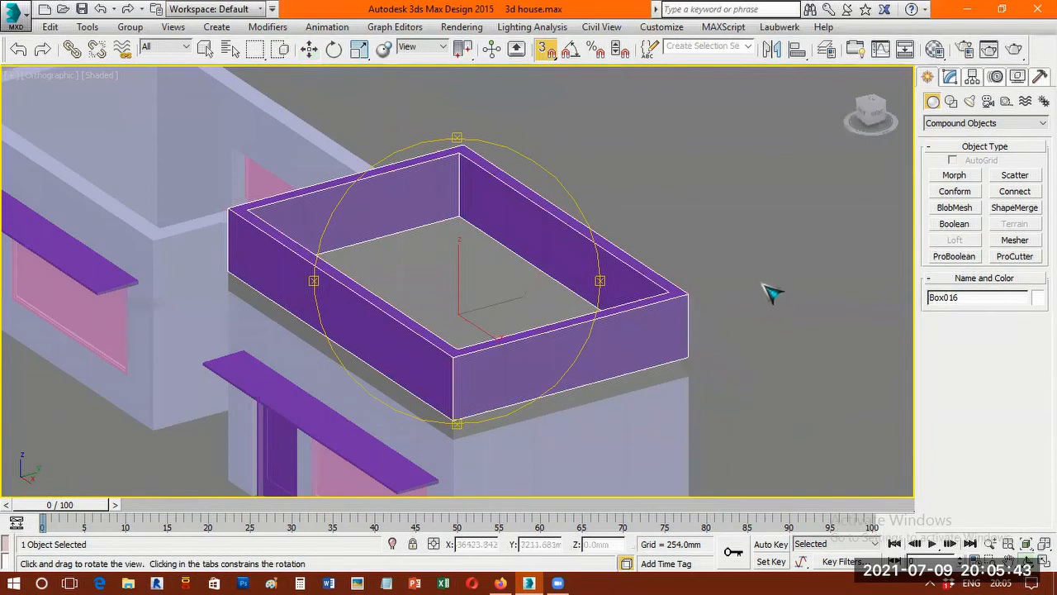
key("w")
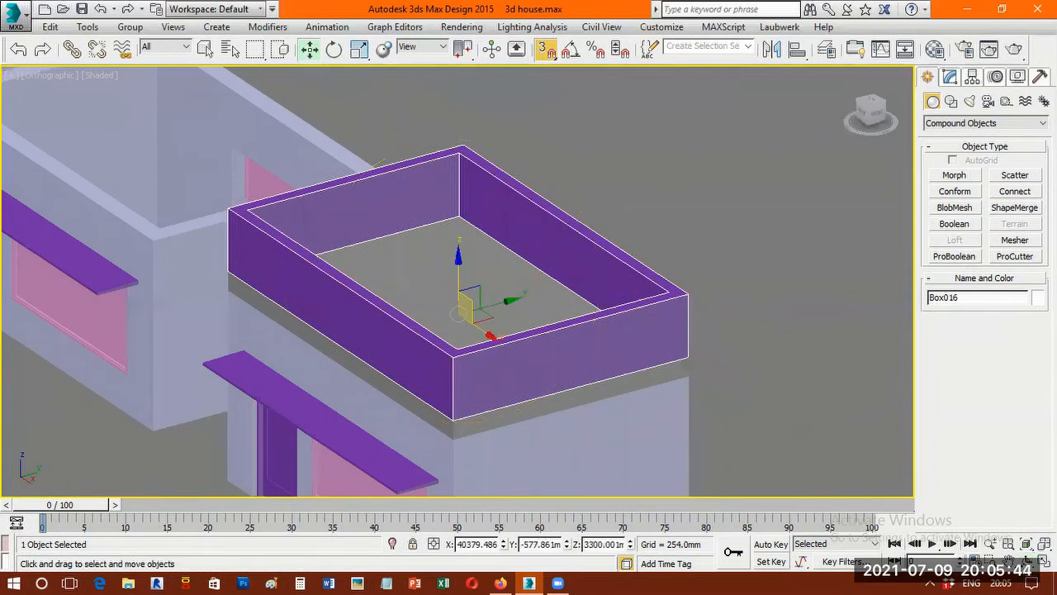
left_click(950, 76)
left_click(1045, 98)
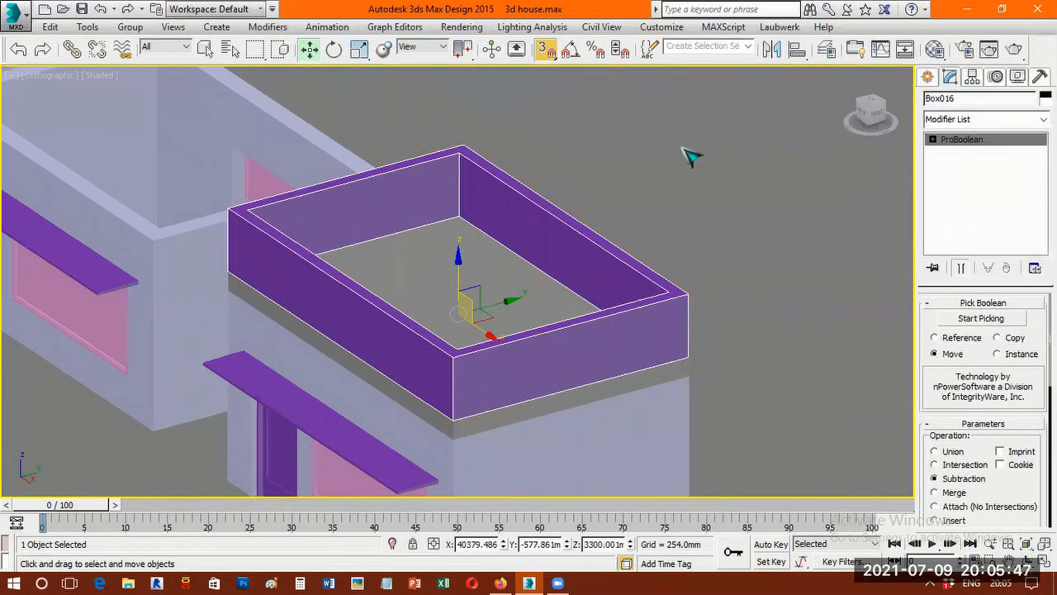
left_click(610, 145)
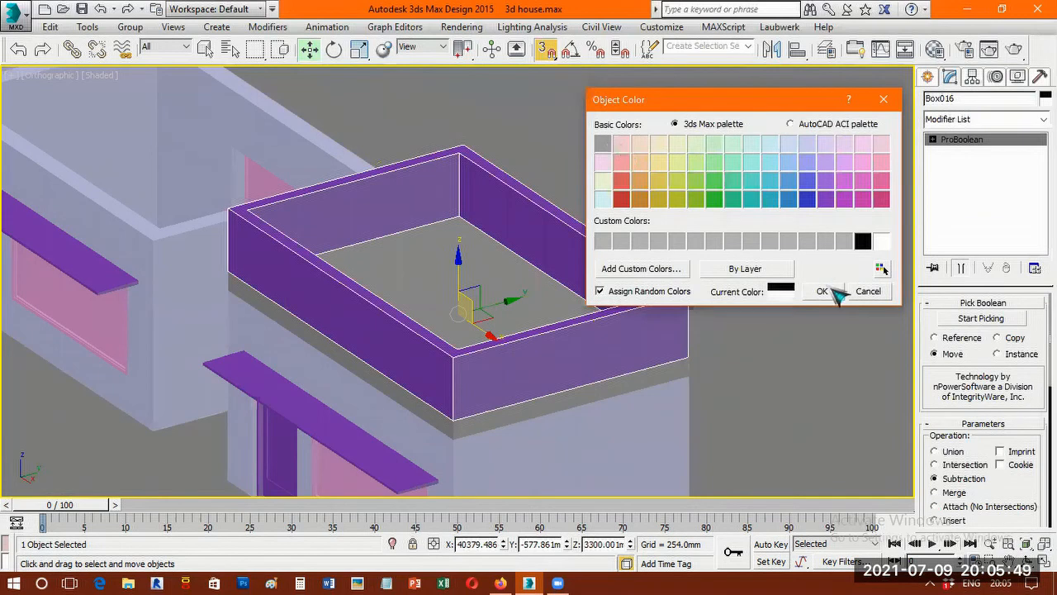
left_click(822, 290)
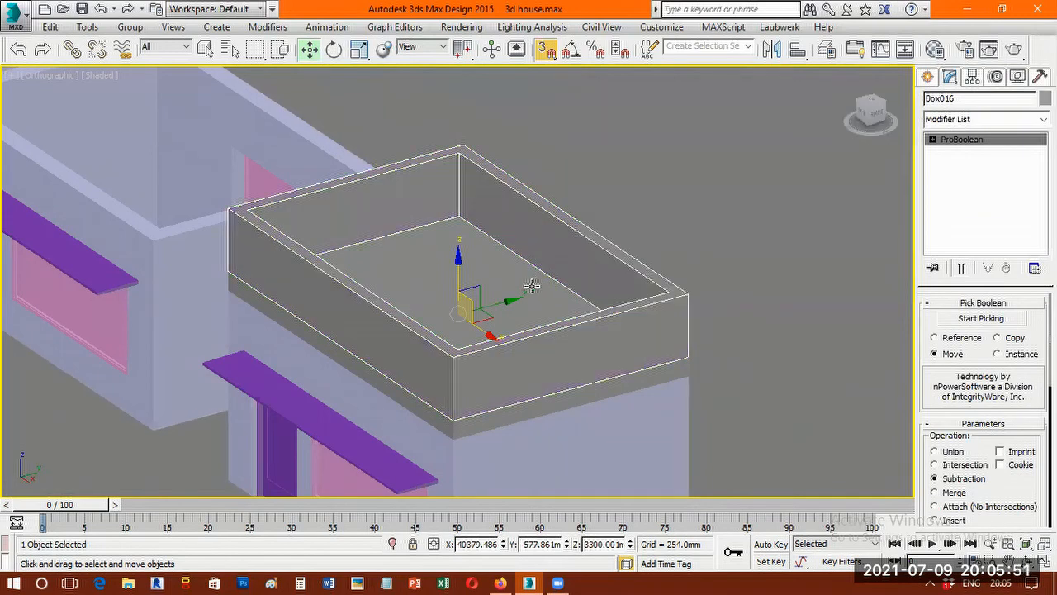
left_click(558, 148)
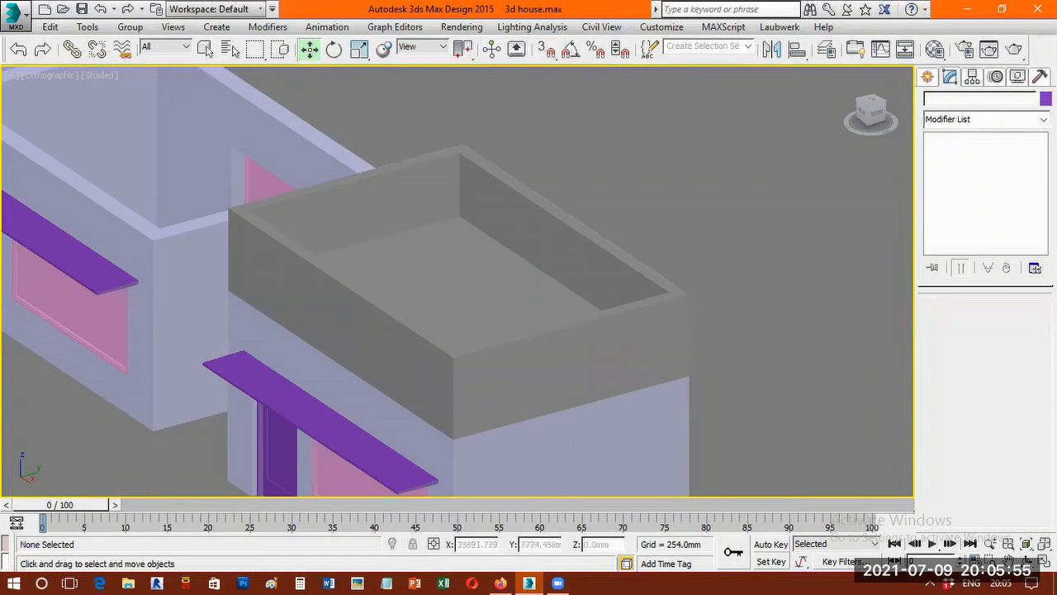
- Check the roof slab beneath the parapet, then examine the assembled house from several angles
left_click(594, 284)
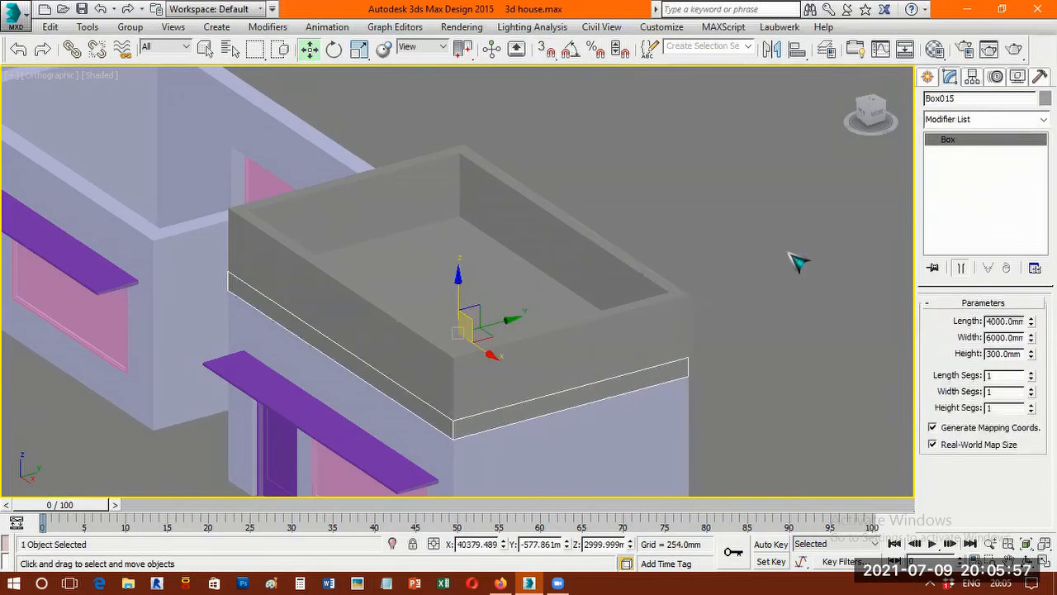
left_click(807, 291)
left_click(634, 308)
scroll(635, 378, "down", 4)
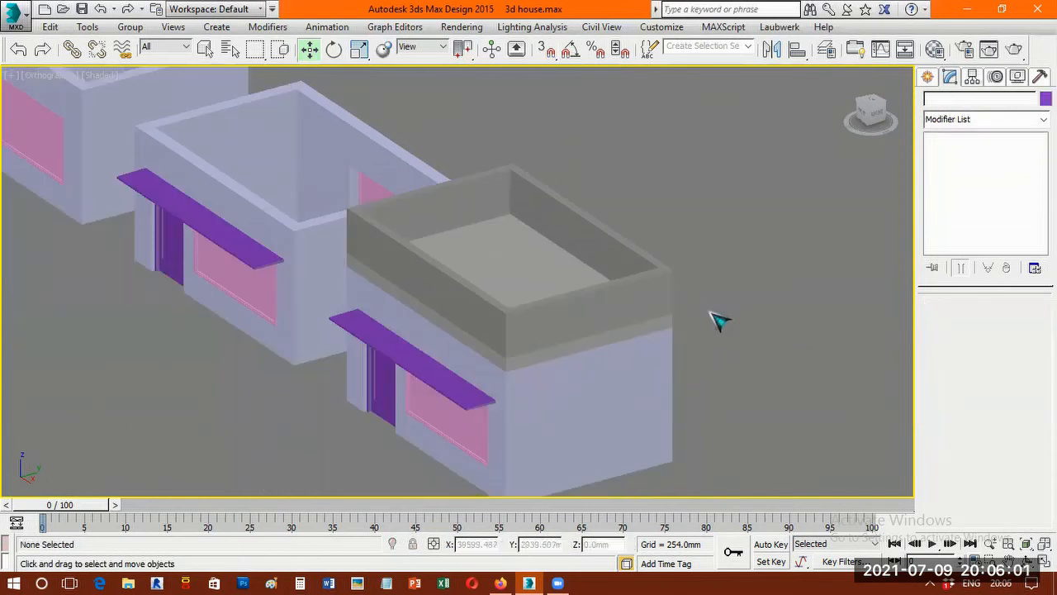
scroll(715, 314, "down", 1)
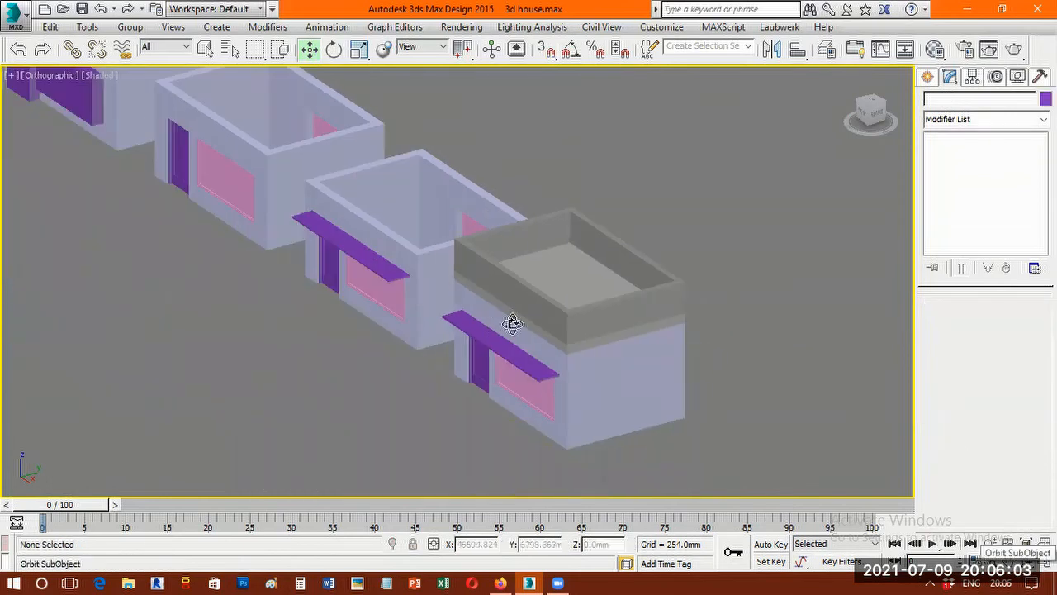
middle_click_drag(509, 323, 587, 335, "alt")
left_click_drag(524, 338, 483, 334)
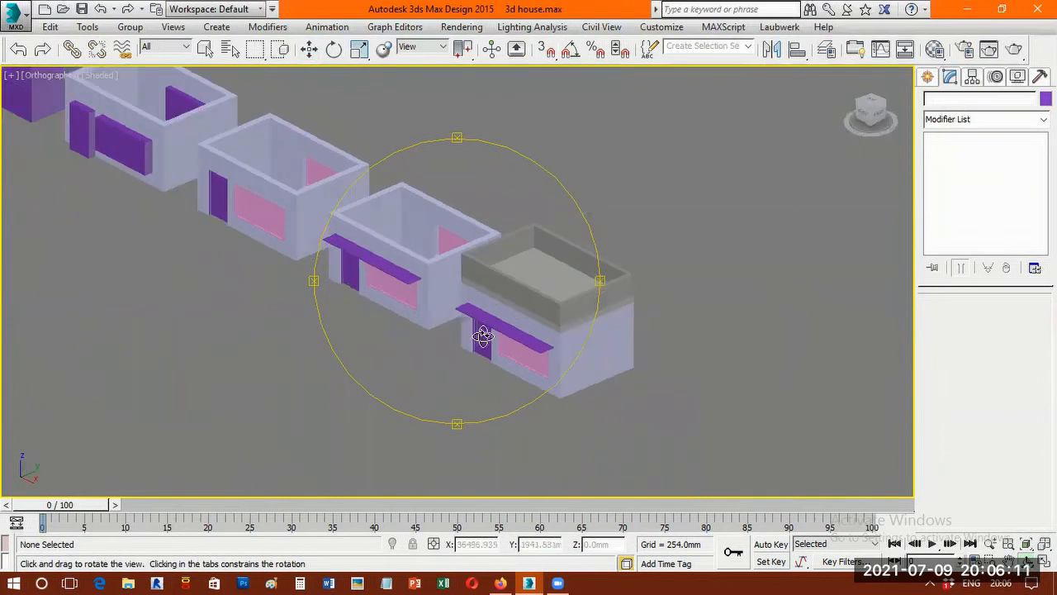
scroll(652, 336, "up", 3)
key("w")
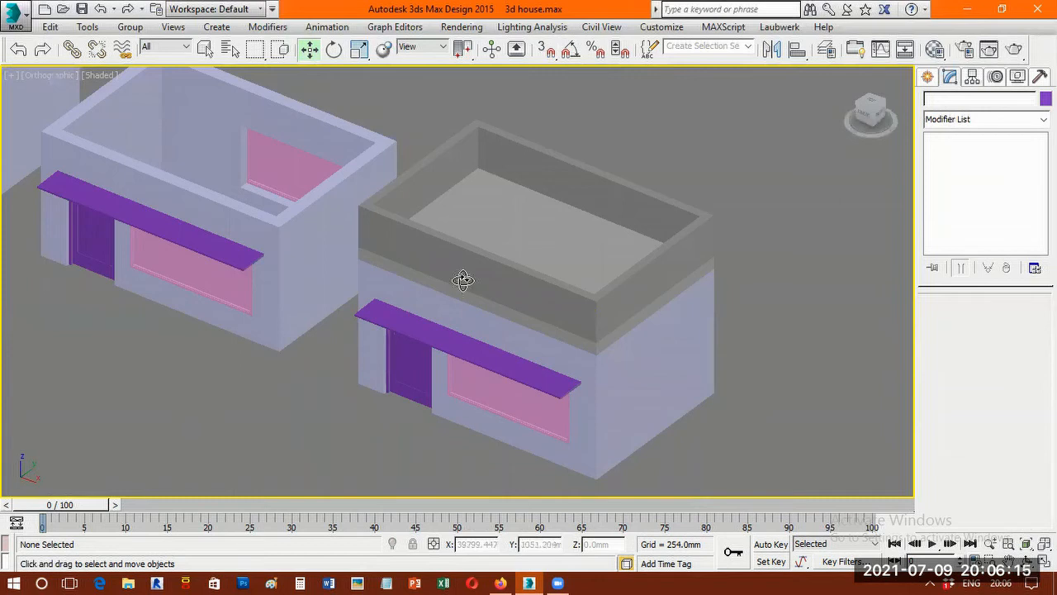
key("ctrl+r")
left_click_drag(447, 297, 637, 224)
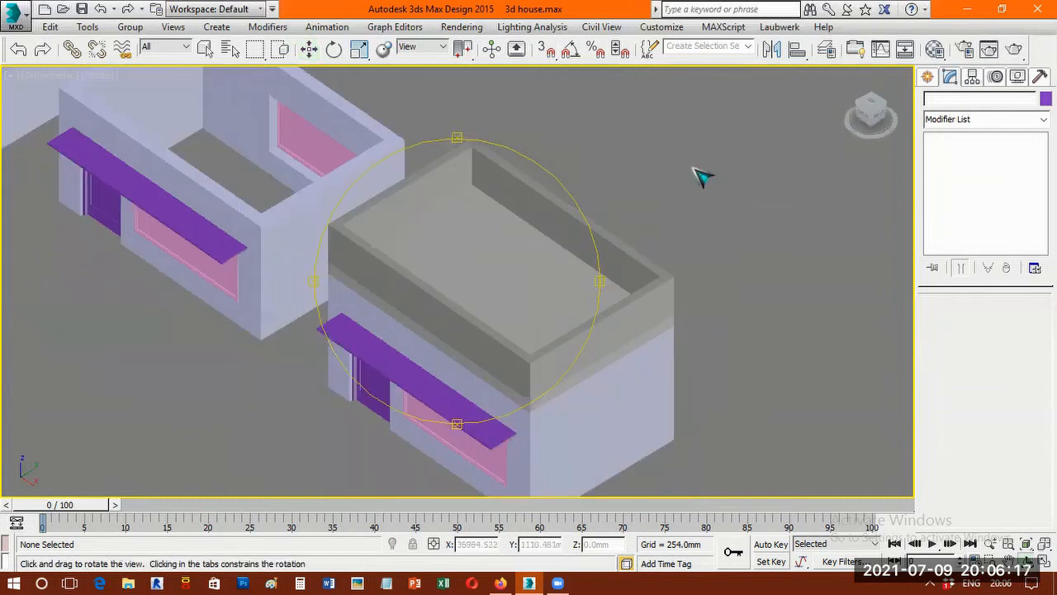
key("Escape")
key("bracketright")
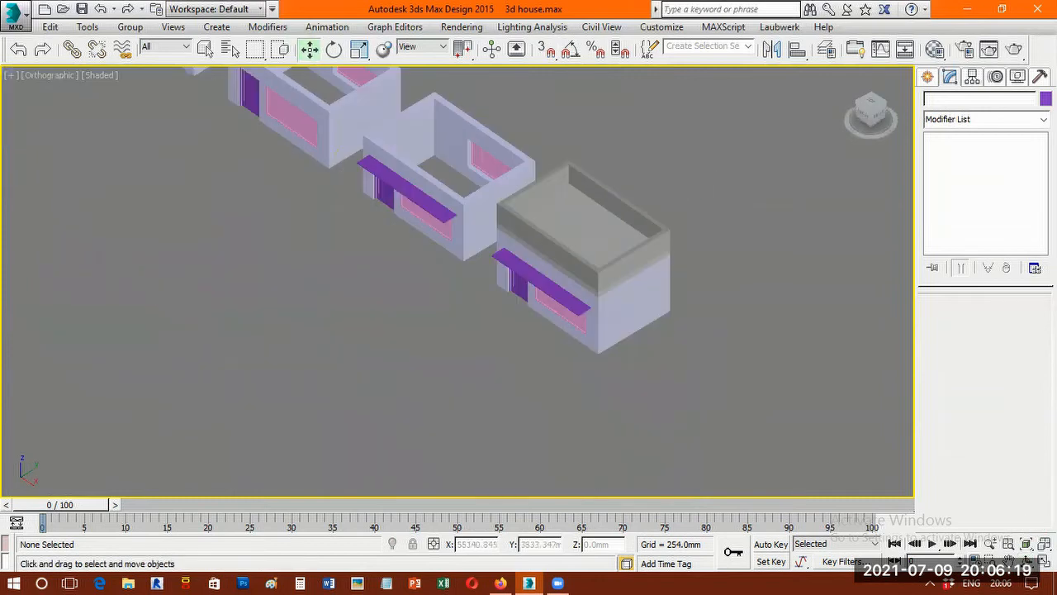
- Review the early house stages, comparing the solid and nested boxes in wireframe and checking the door and window opening boxes
key("z")
key("ctrl+r")
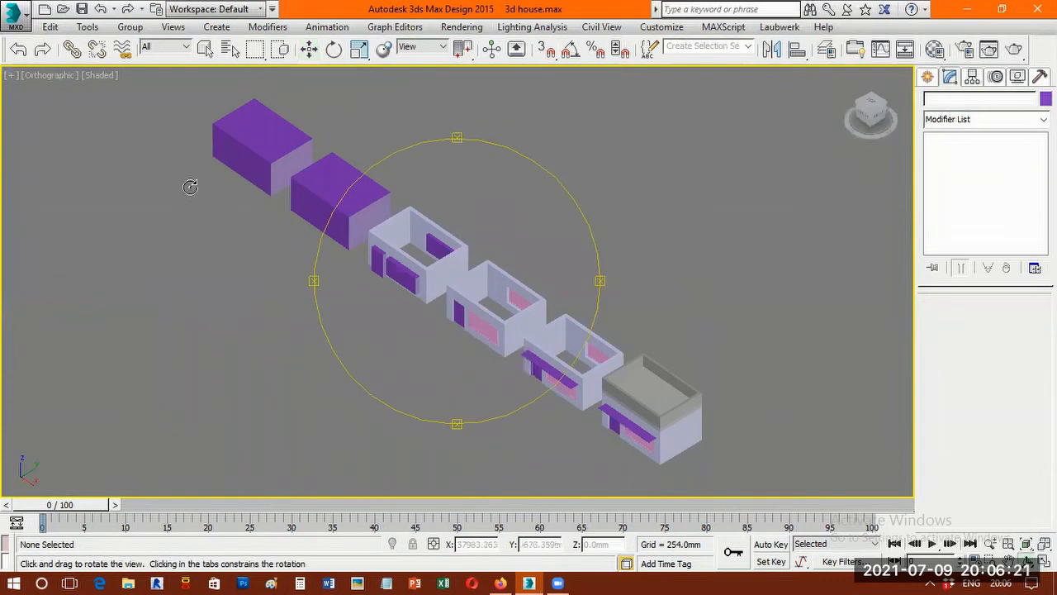
left_click_drag(479, 322, 236, 201)
scroll(244, 198, "up", 3)
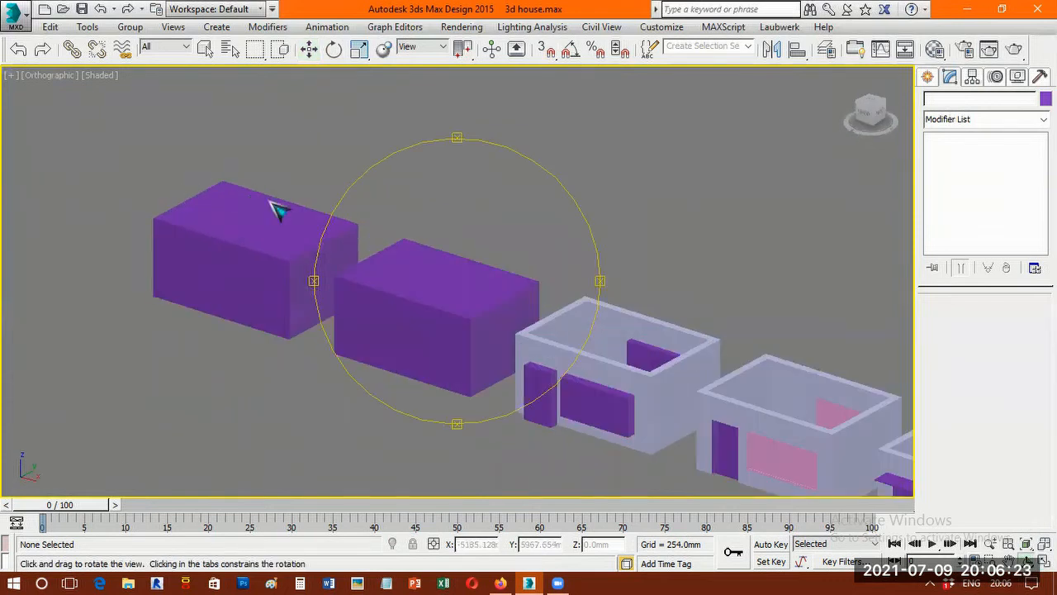
key("Escape")
key("F3")
left_click(299, 207)
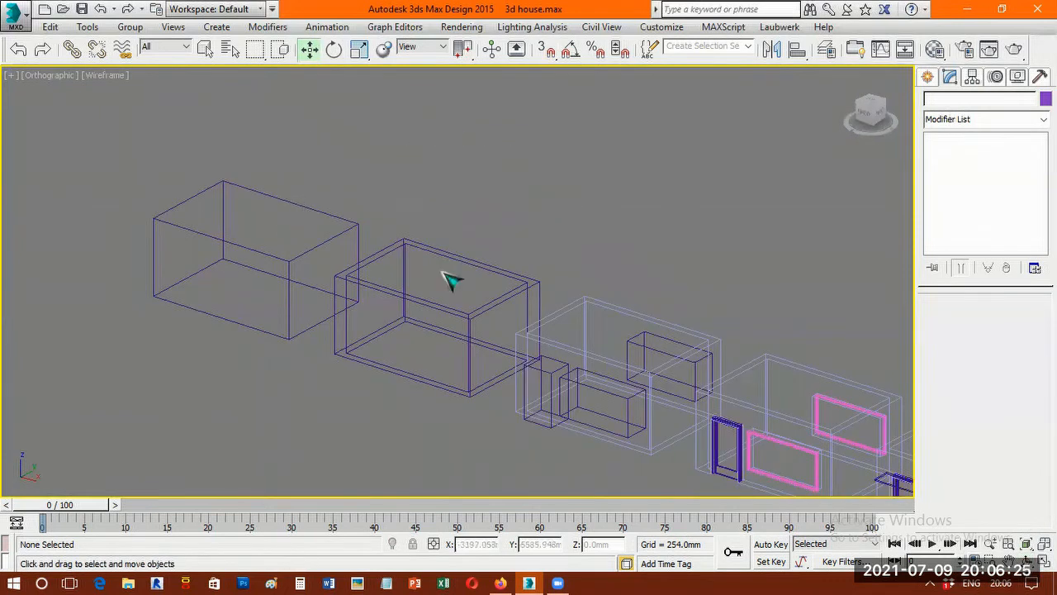
key("F3")
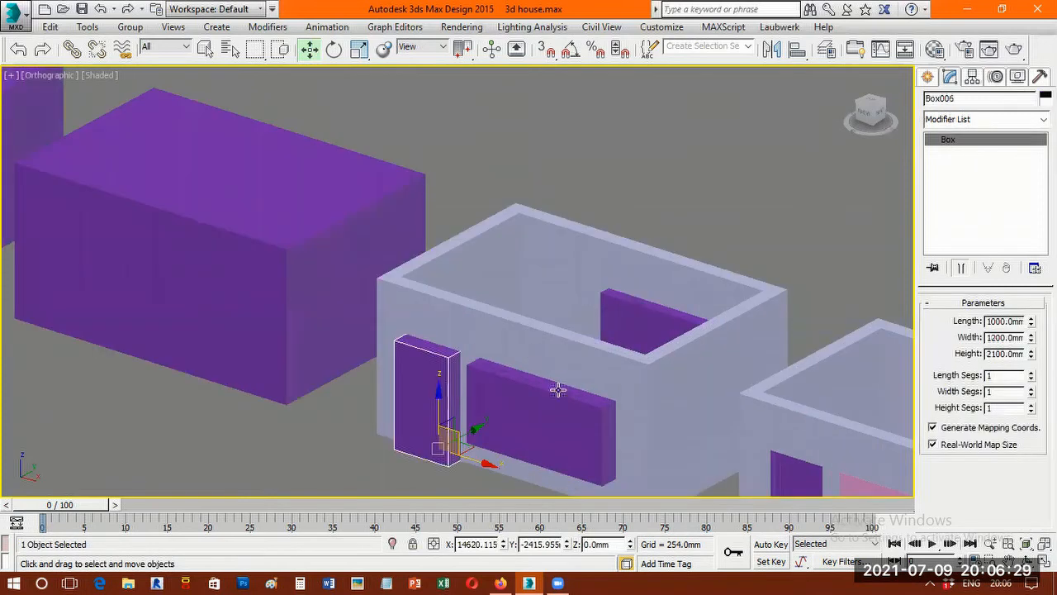
scroll(557, 387, "up", 4)
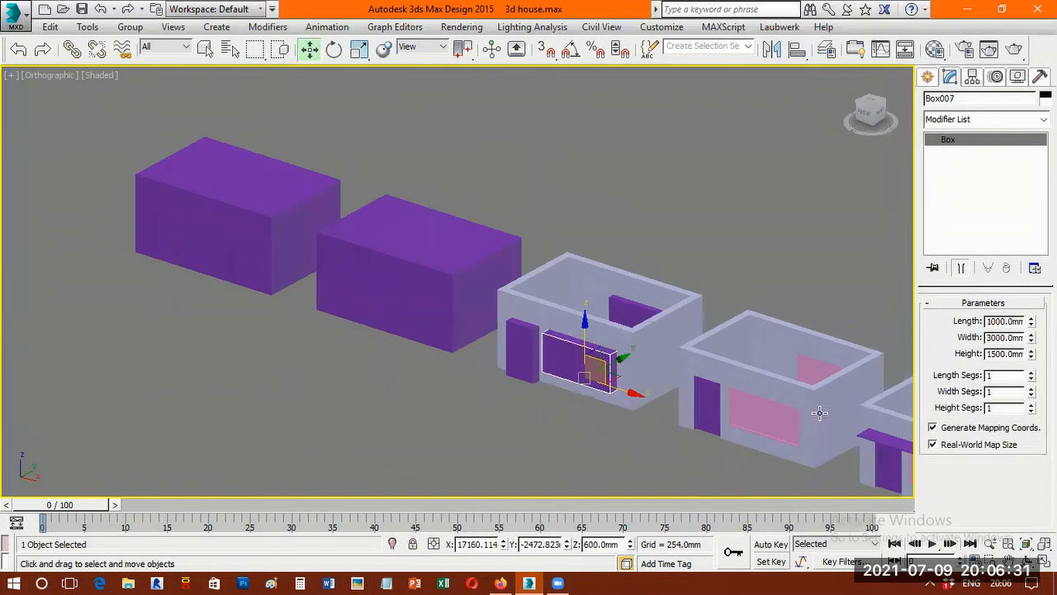
scroll(743, 408, "up", 2)
scroll(617, 384, "up", 3)
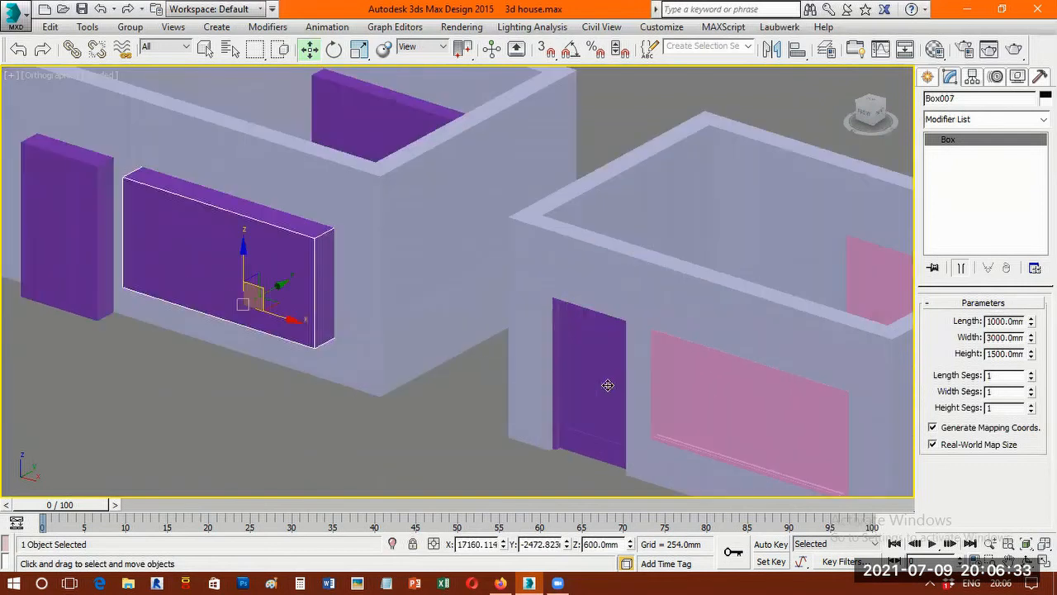
- Inspect the pivot door and fixed window parameters, then the canopy's Edit Mesh vertex level and sloped end
left_click(608, 385)
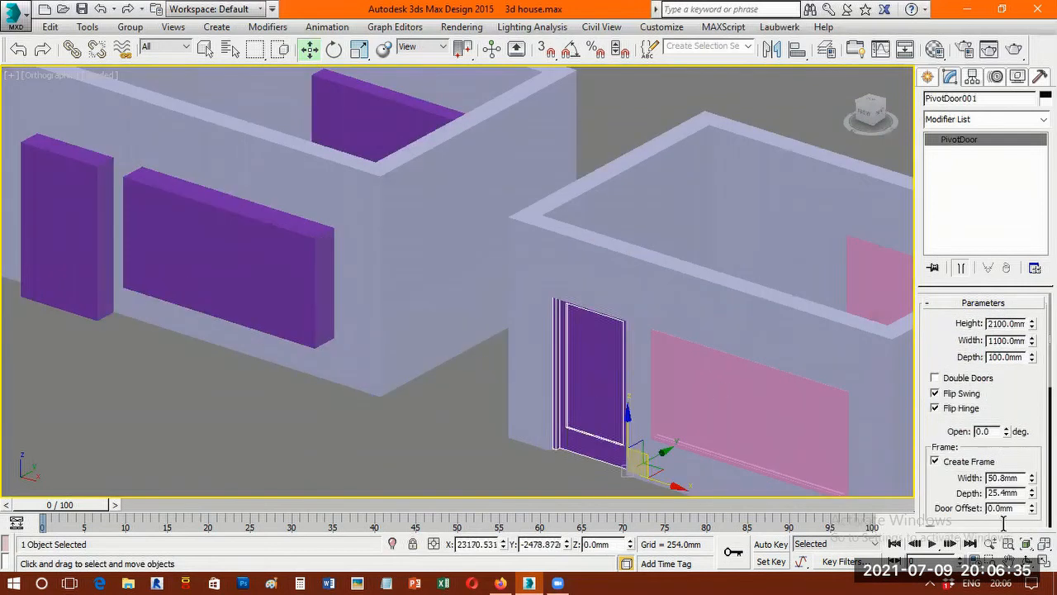
left_click(721, 391)
middle_click_drag(640, 363, 470, 299)
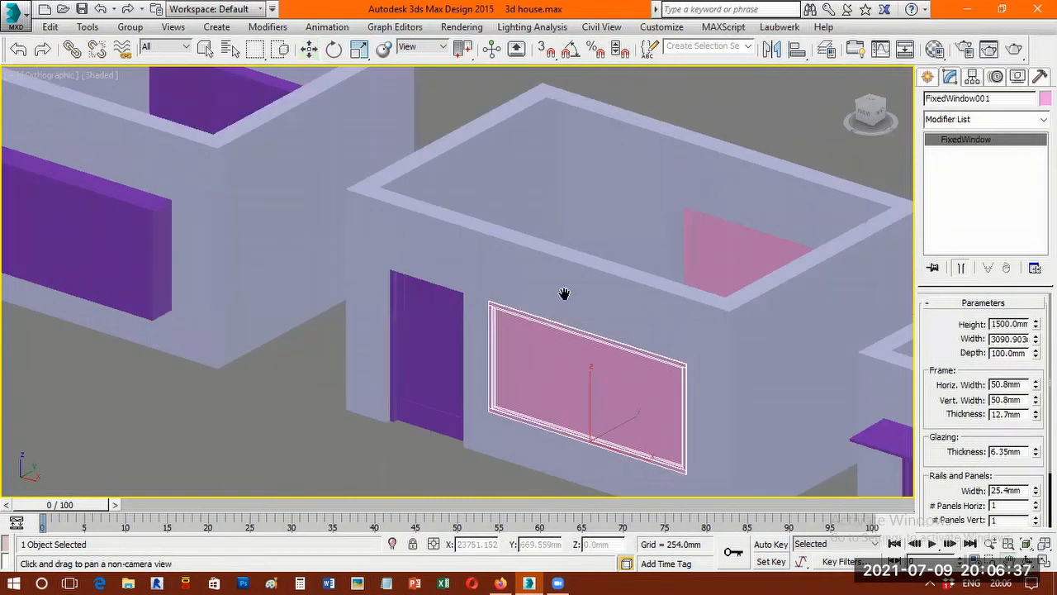
middle_click_drag(708, 383, 457, 294)
middle_click_drag(717, 395, 438, 311)
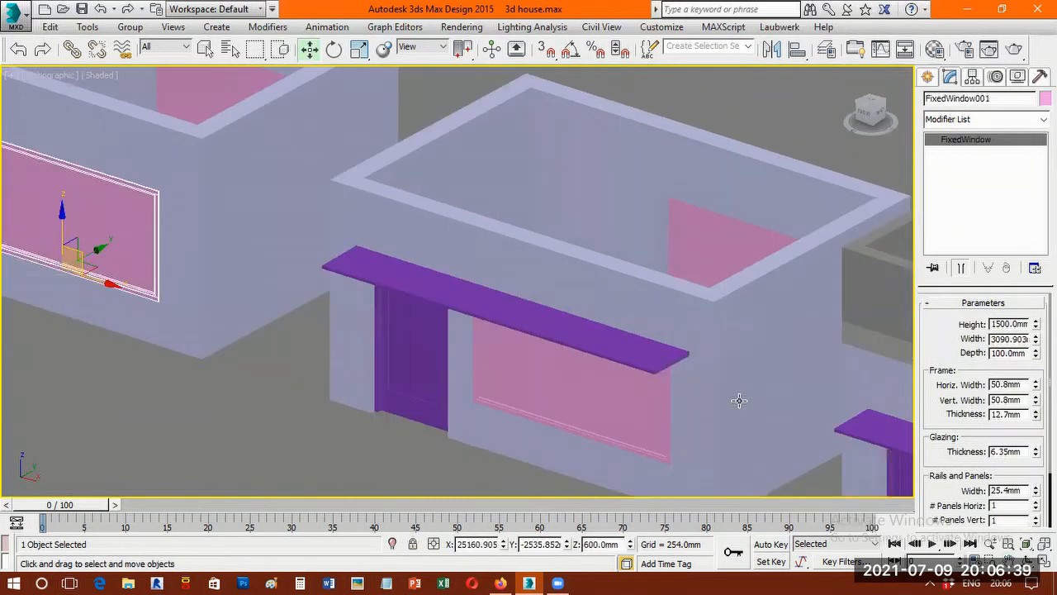
left_click(664, 371)
scroll(664, 372, "up", 4)
scroll(687, 254, "up", 2)
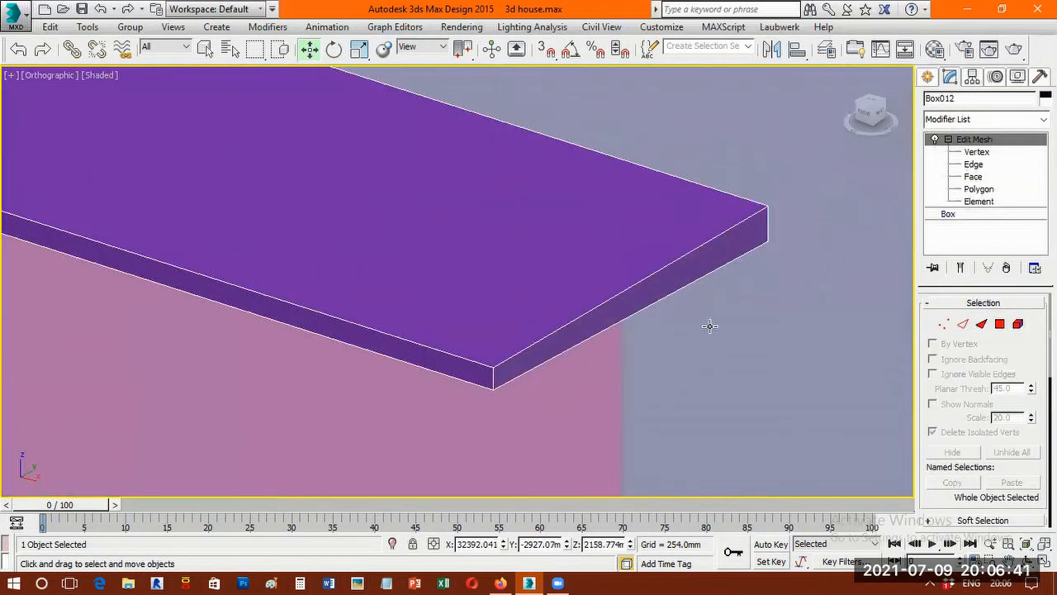
left_click(976, 152)
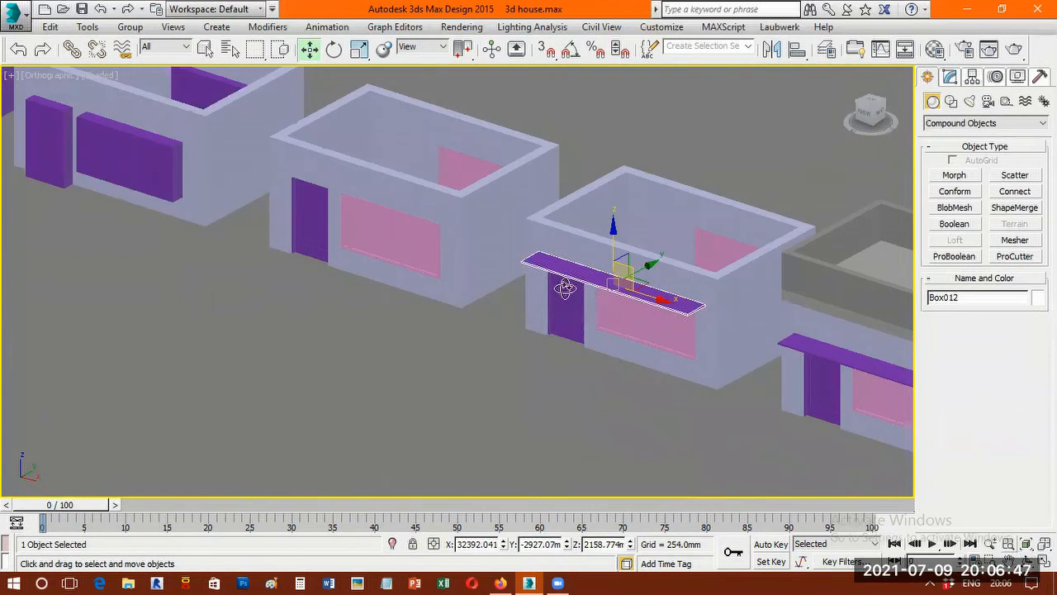
- Examine the yellow window frames on the rear walls, then the canopy and parapet of the final house
key("ctrl+r")
left_click_drag(411, 288, 380, 281)
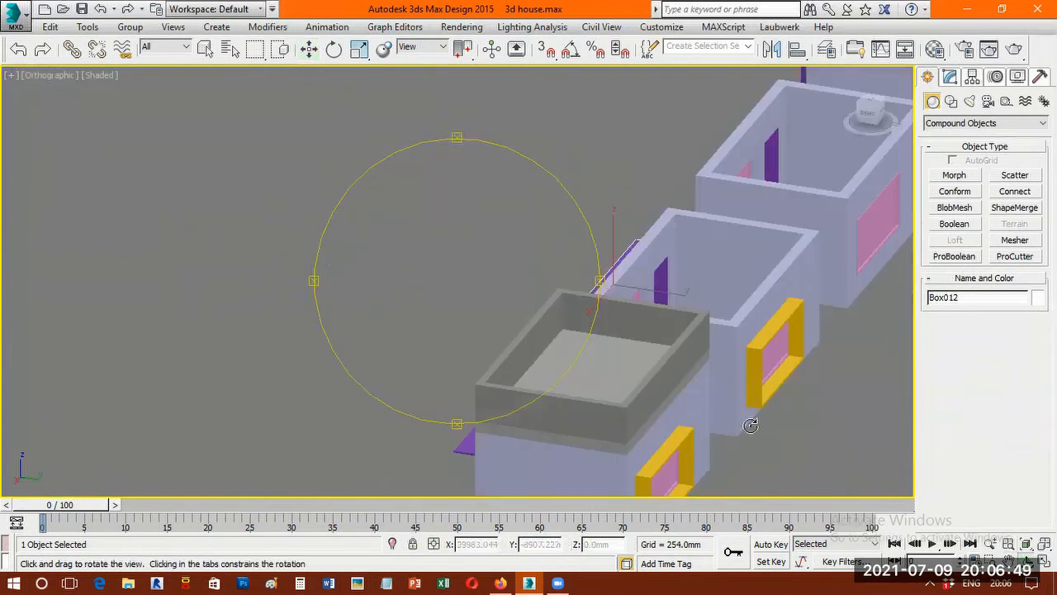
left_click_drag(751, 424, 760, 366)
scroll(745, 364, "up", 5)
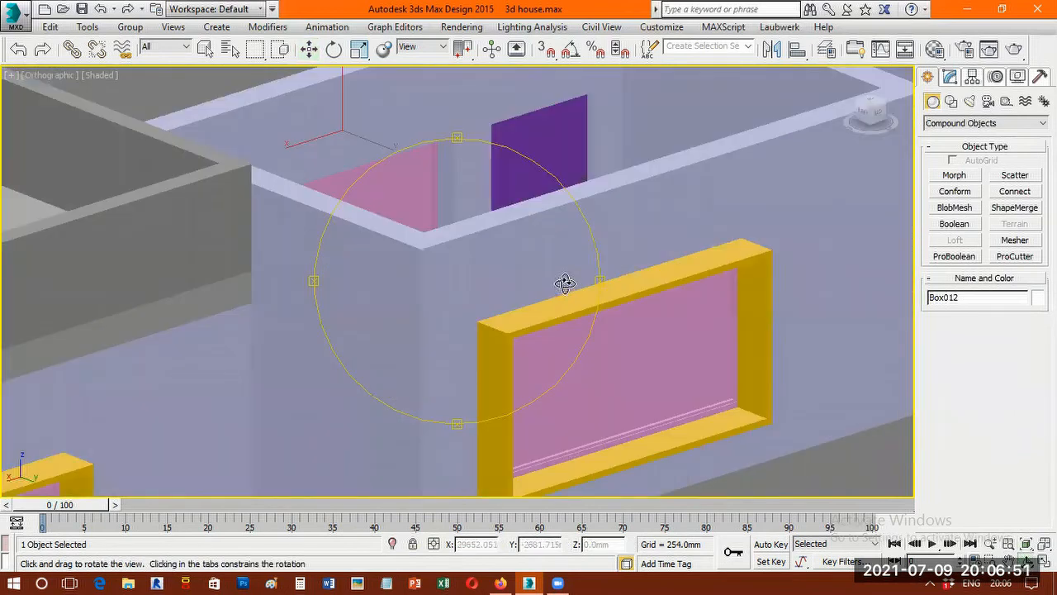
scroll(564, 286, "down", 3)
scroll(711, 292, "down", 4)
left_click_drag(758, 294, 595, 290)
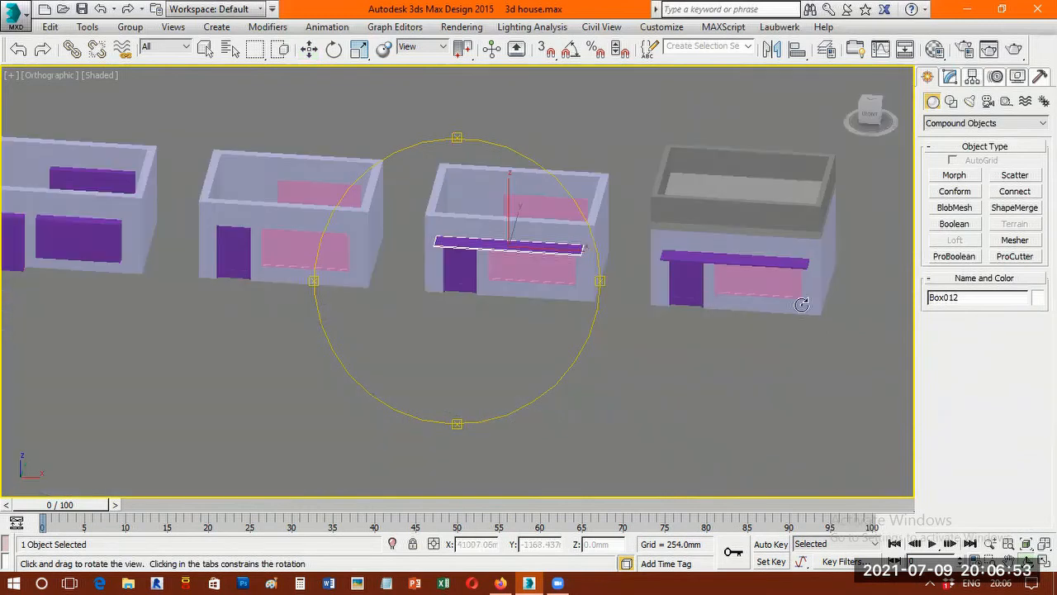
scroll(818, 273, "up", 4)
scroll(705, 281, "up", 5)
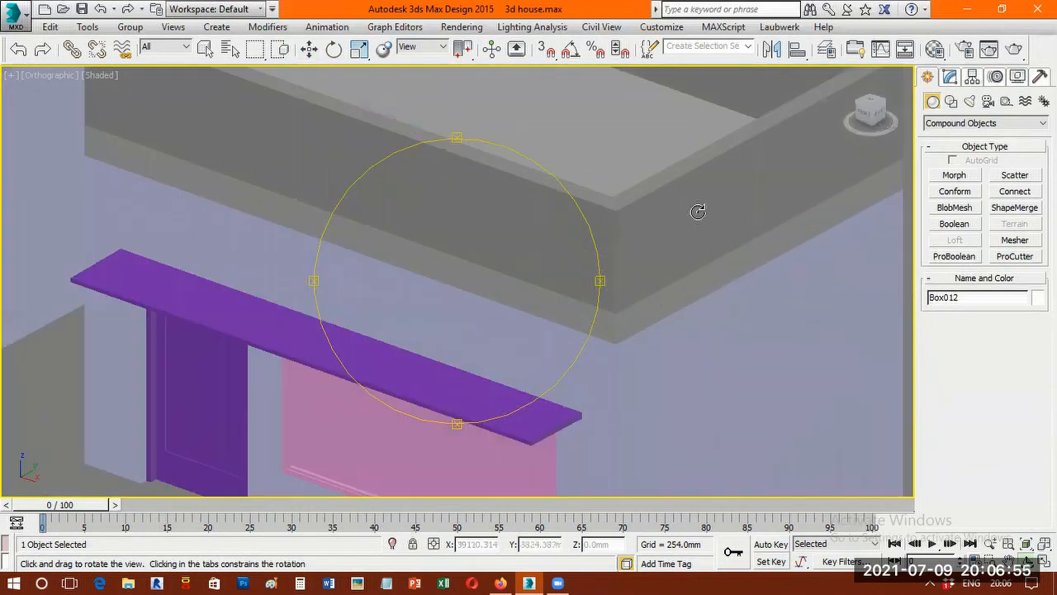
- Examine the row of house stages from a wider, more frontal angle, ending at the completed house with the parapet
right_click(738, 239)
scroll(738, 239, "down", 5)
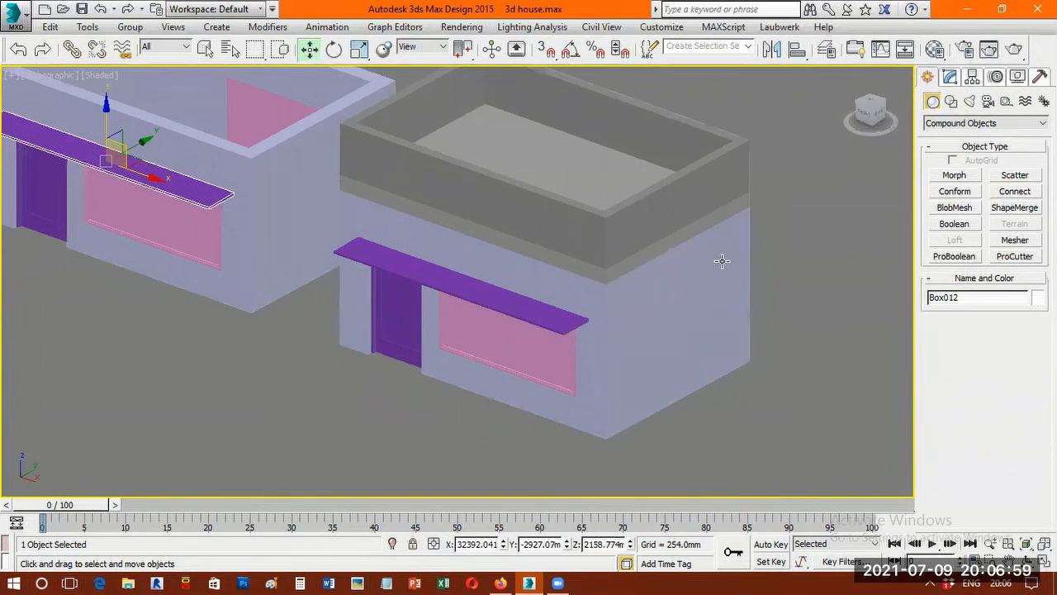
scroll(735, 263, "down", 5)
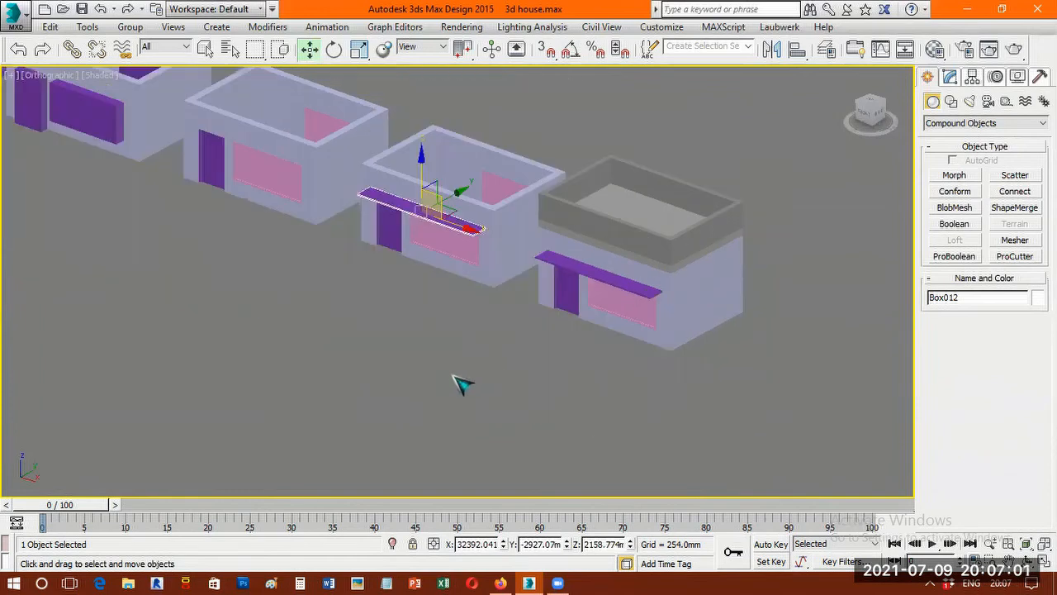
scroll(462, 379, "down", 2)
key("ctrl+r")
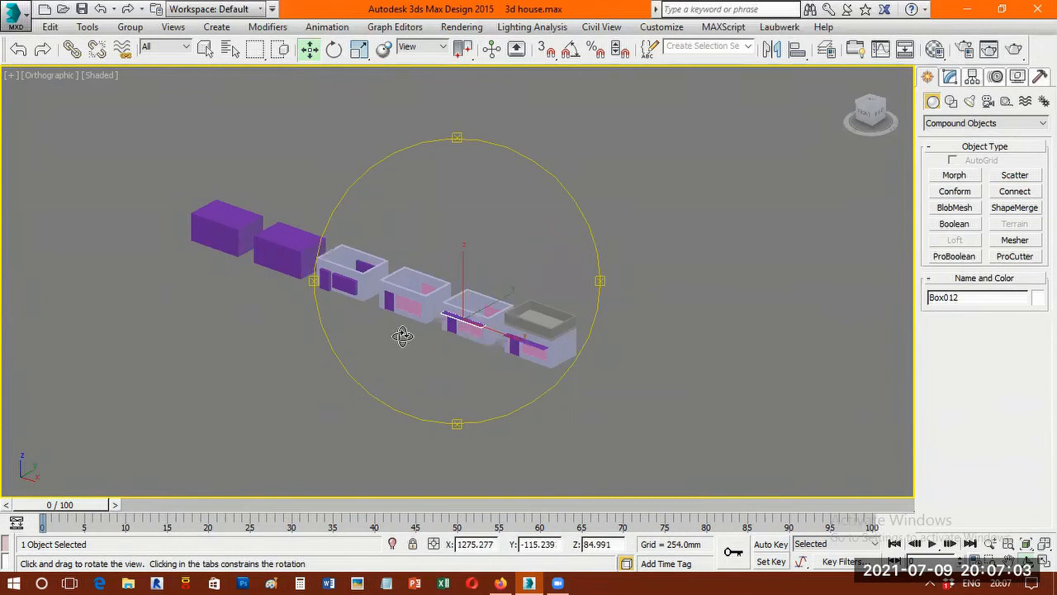
left_click_drag(402, 330, 222, 287)
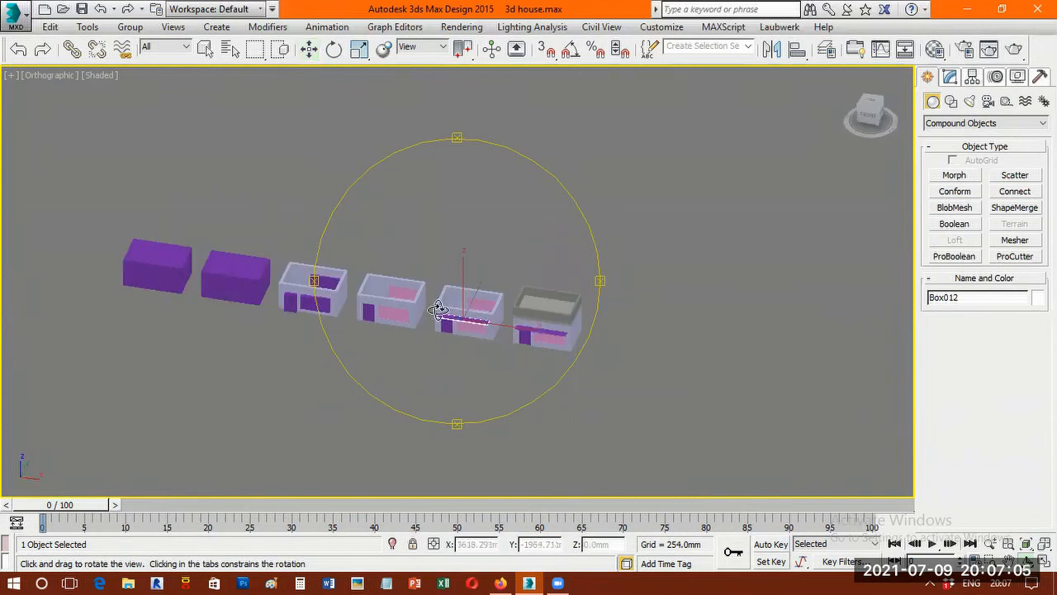
scroll(625, 330, "up", 4)
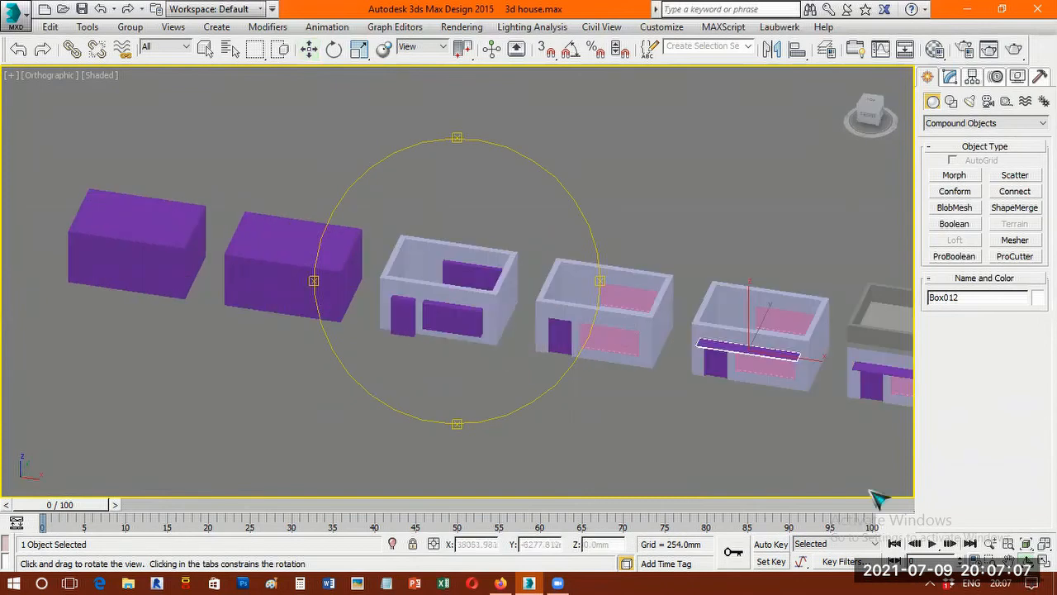
middle_click_drag(856, 422, 620, 349)
- Isolate the completed house by selecting all its parts and hiding every unselected object
key("w")
left_click_drag(796, 197, 603, 364)
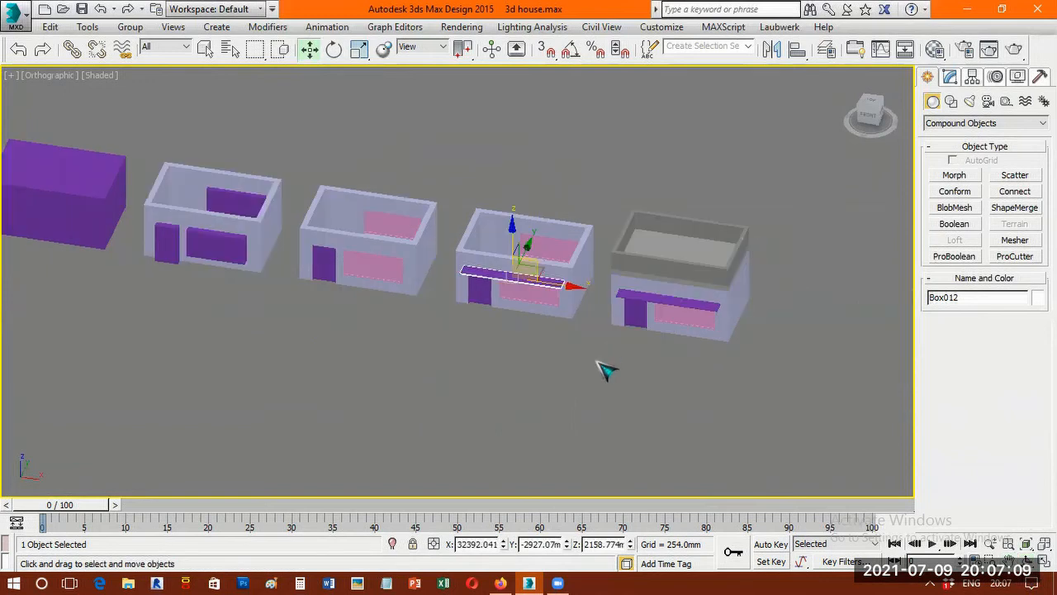
left_click_drag(750, 341, 750, 341)
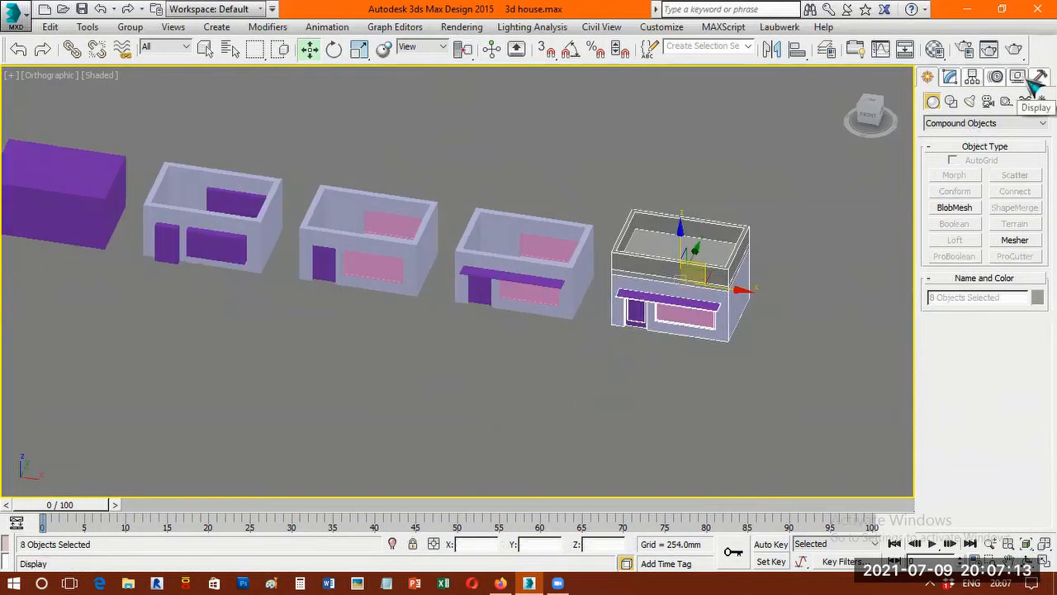
left_click(1034, 79)
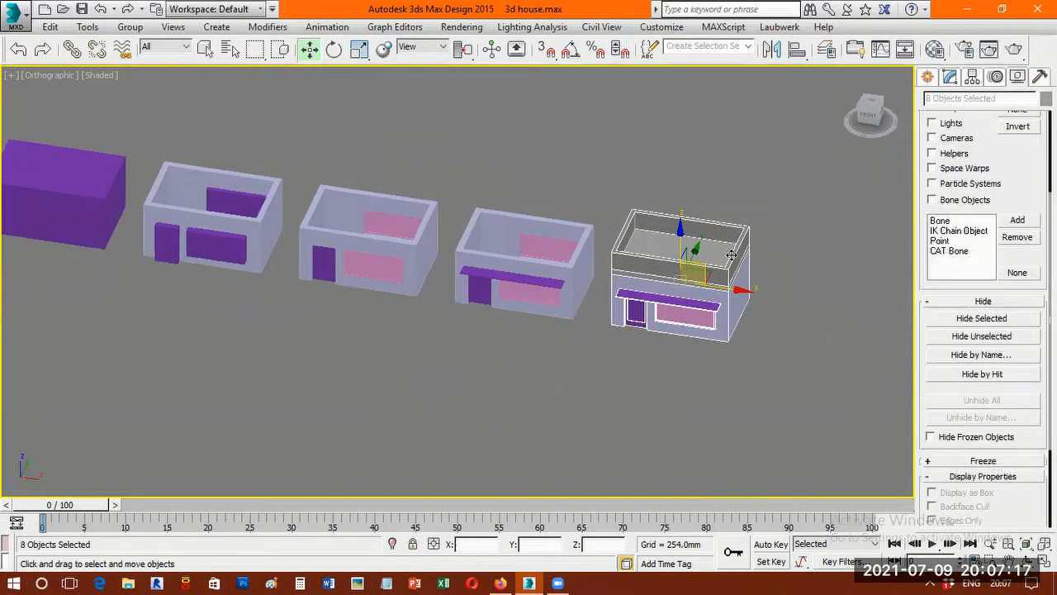
left_click(980, 339)
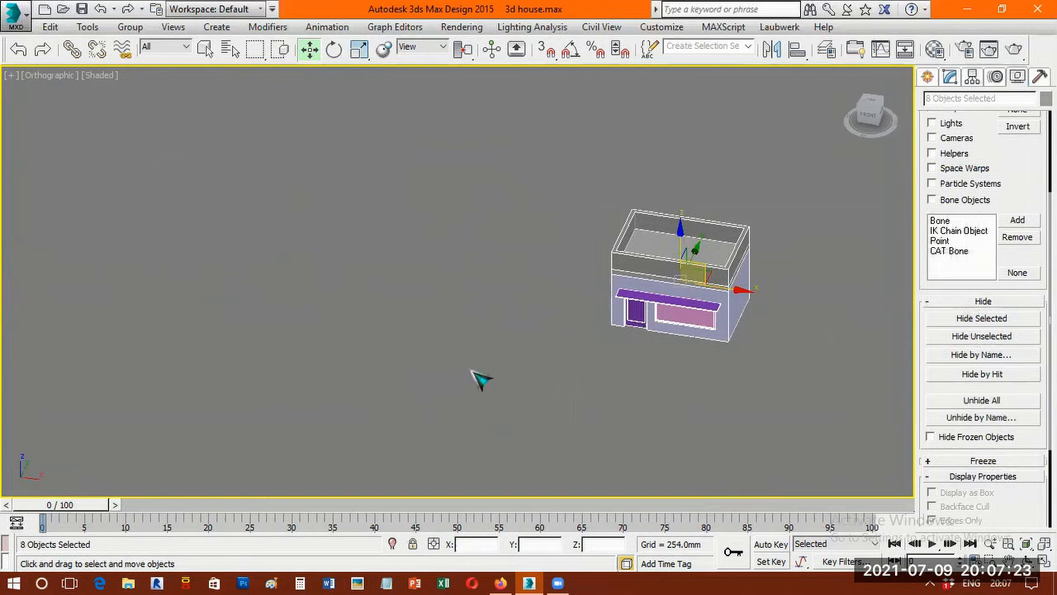
- Assign one white object color to all eight parts of the isolated house, working from the top view, and clear the selection
key("t")
key("z")
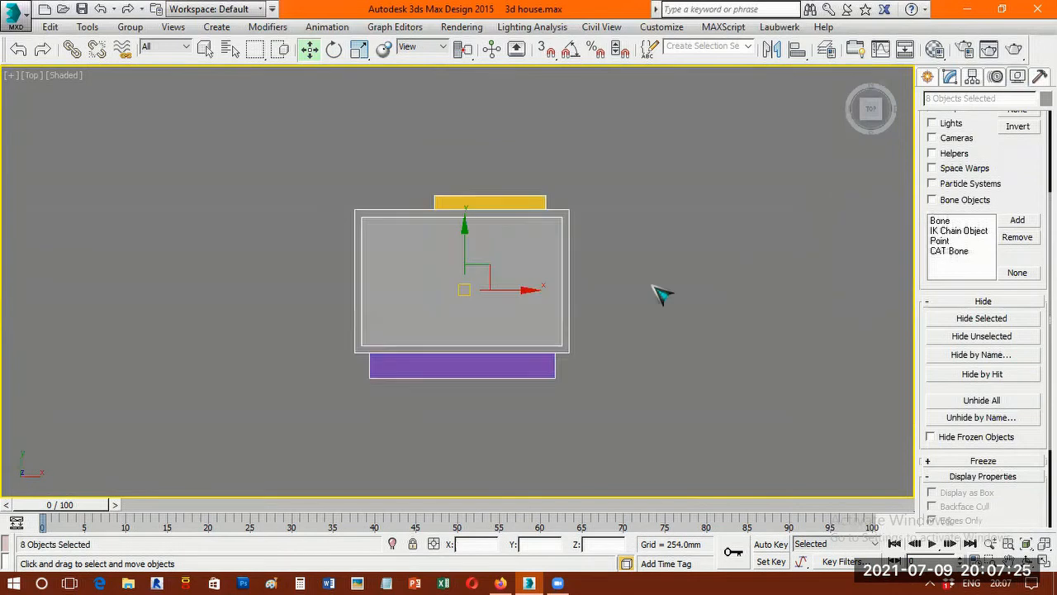
left_click(661, 294)
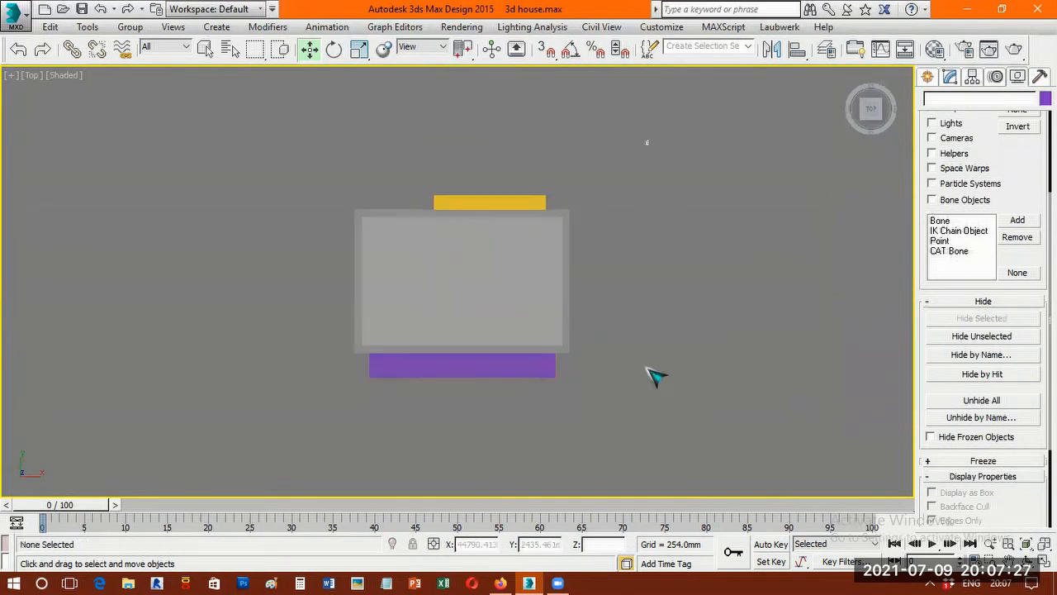
key("ctrl+a")
left_click(1046, 98)
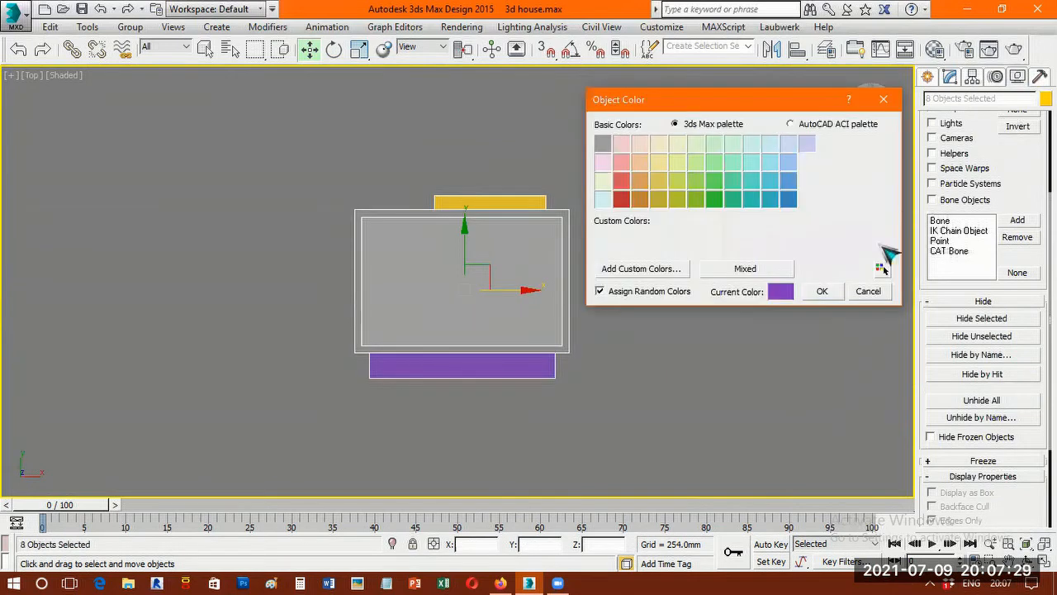
left_click(834, 293)
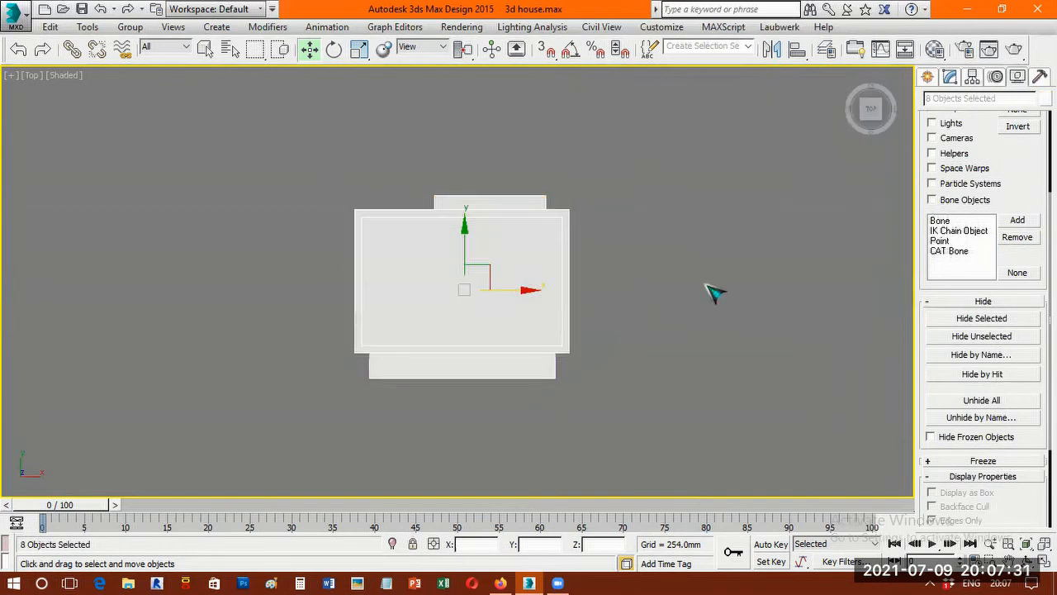
key("ctrl+d")
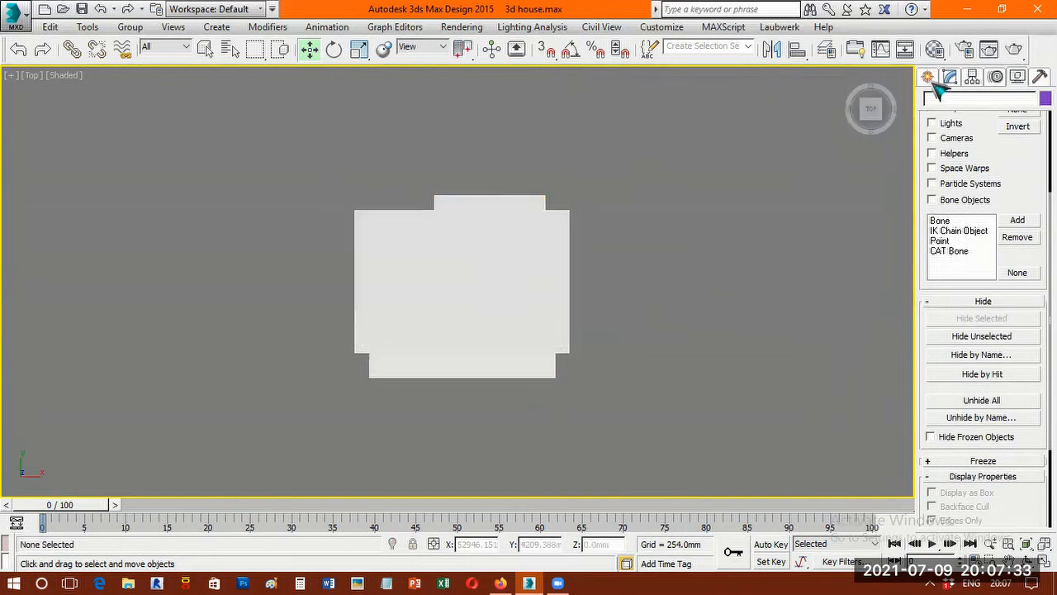
- Create a Target camera off the house's front-right corner, aimed at the middle of the house, and look through it
left_click(930, 81)
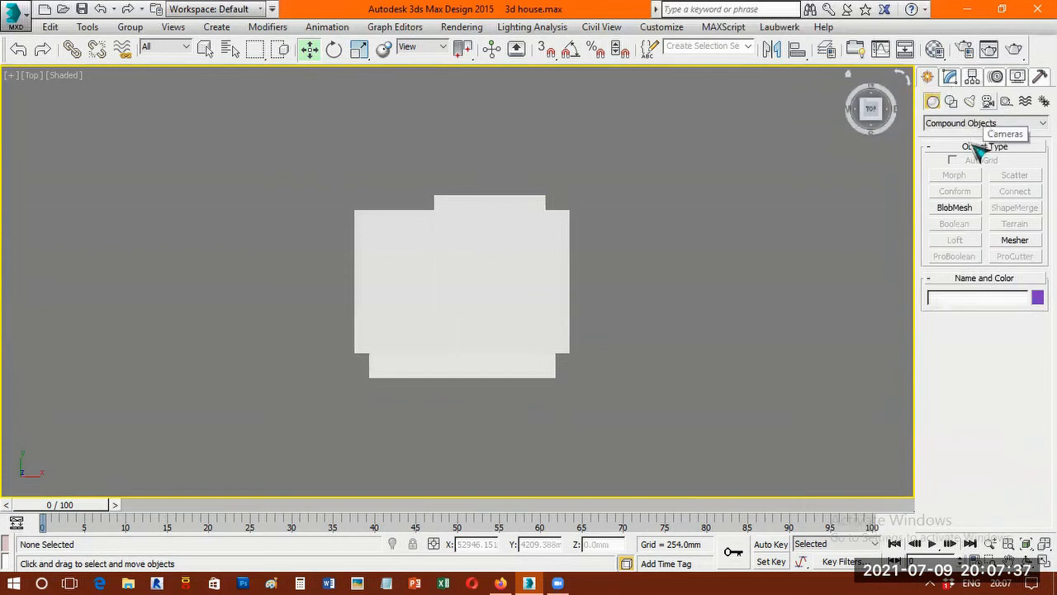
left_click(989, 102)
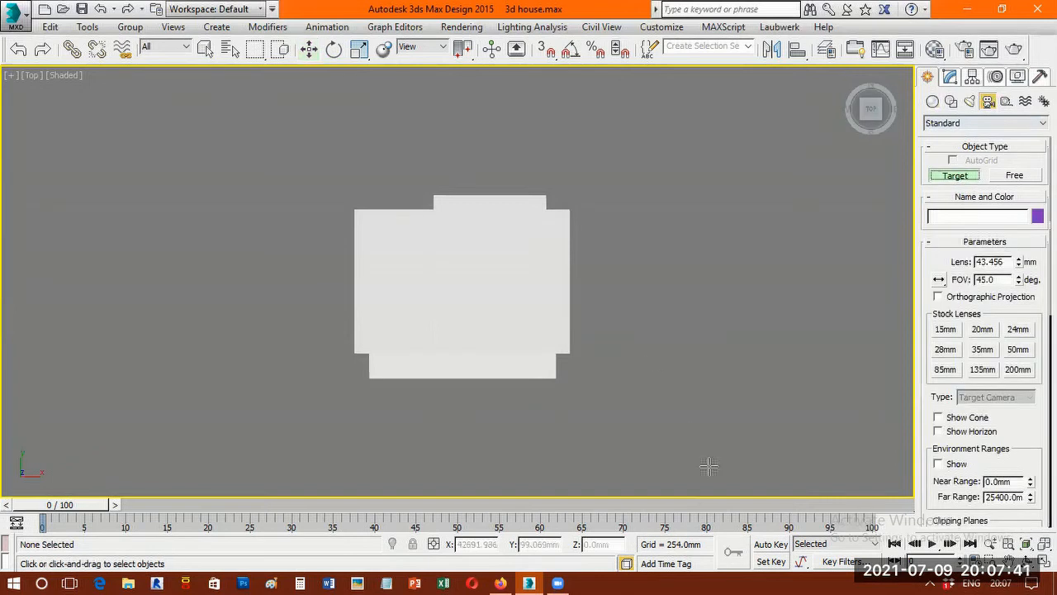
scroll(678, 437, "down", 3)
left_click_drag(698, 454, 507, 264)
key("w")
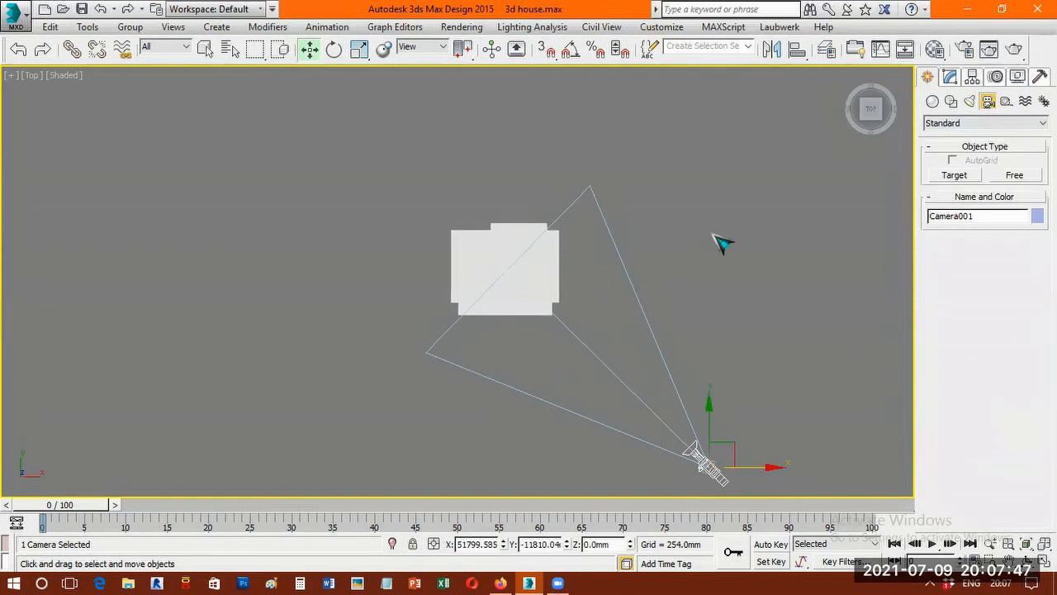
key("c")
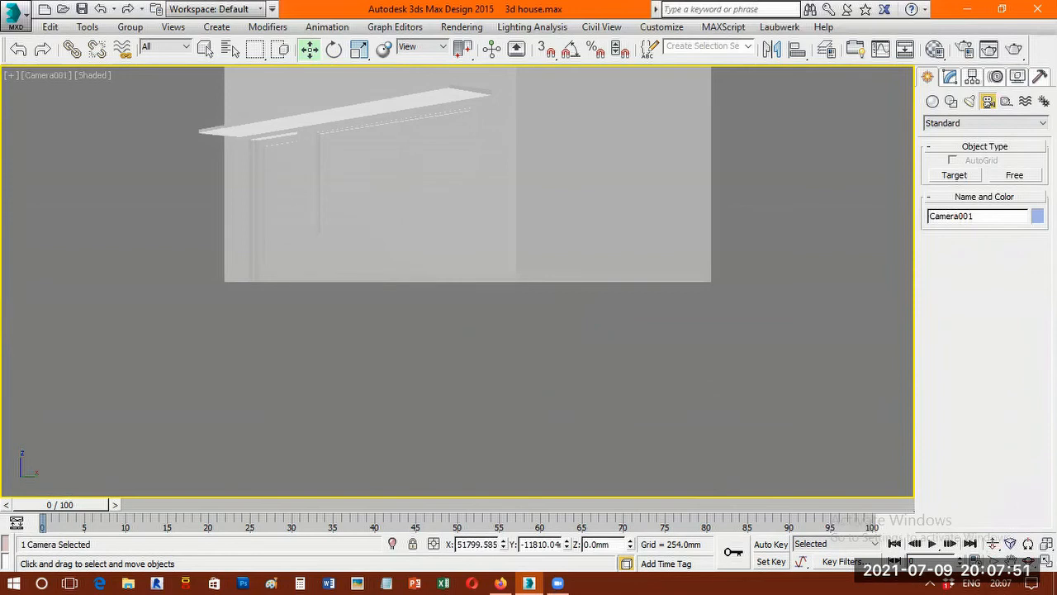
- Truck and orbit the camera so it frames the house from above its front corner, with the canopy and parapet in view
key("ctrl+p")
left_click_drag(559, 299, 491, 388)
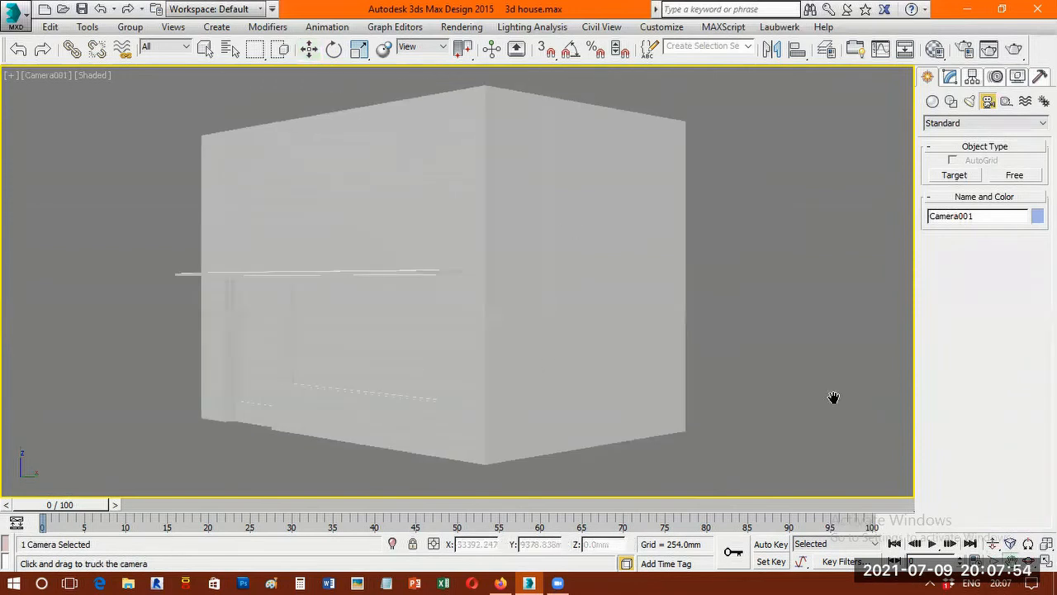
left_click(1029, 562)
left_click_drag(547, 356, 482, 347)
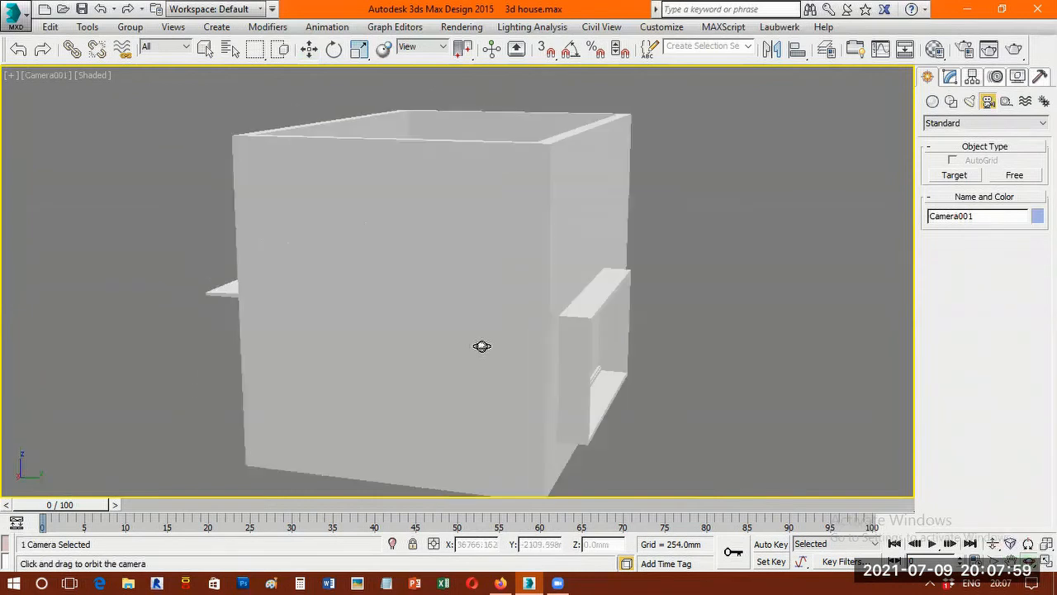
left_click_drag(565, 275, 593, 329)
right_click(721, 257)
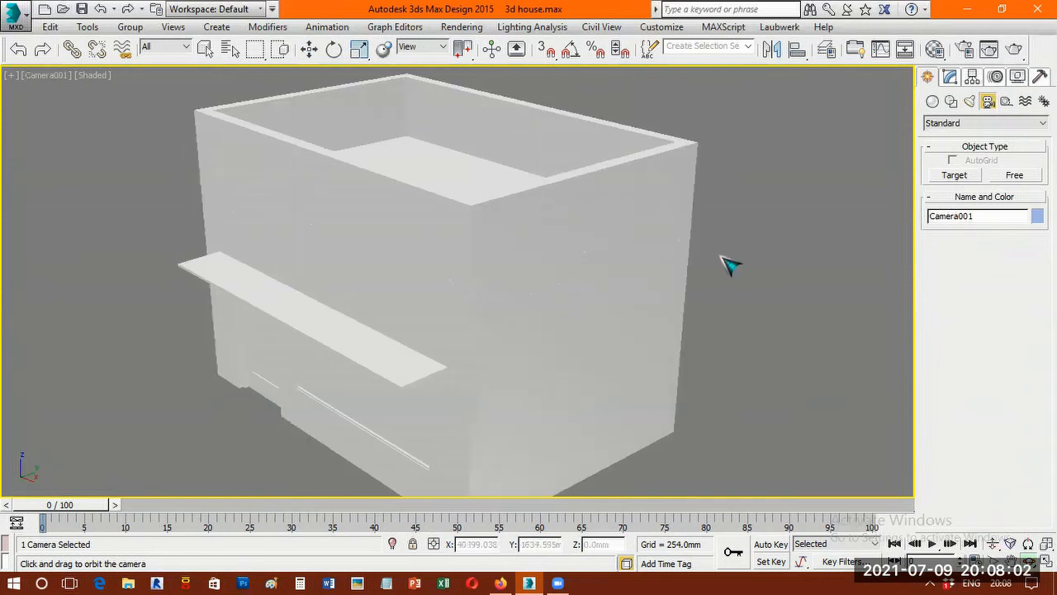
- Add an Edit Mesh modifier to the parapet and enter its Vertex level from the front view
left_click(613, 179)
left_click(613, 180)
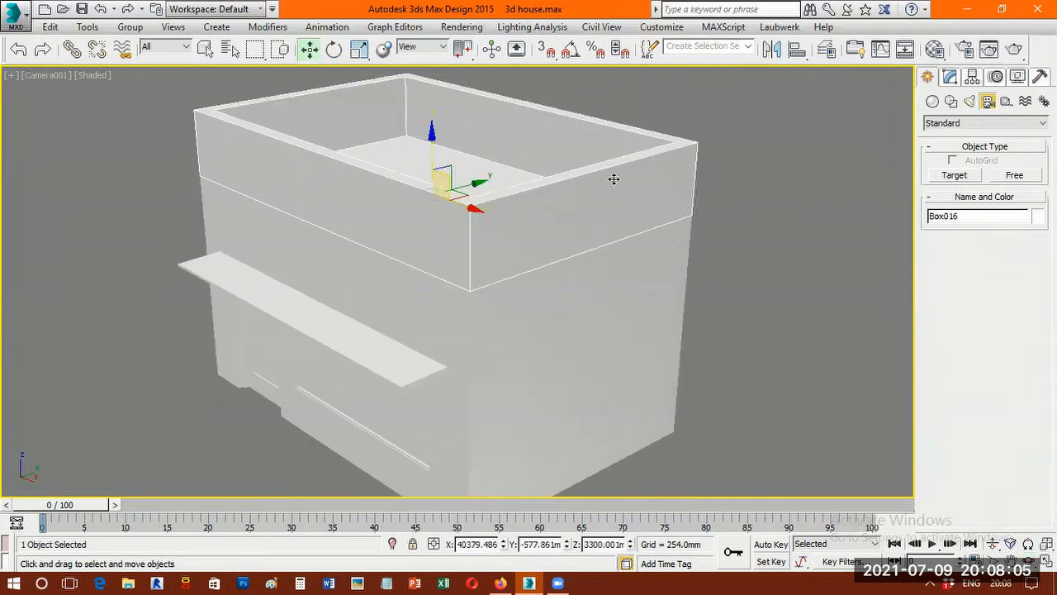
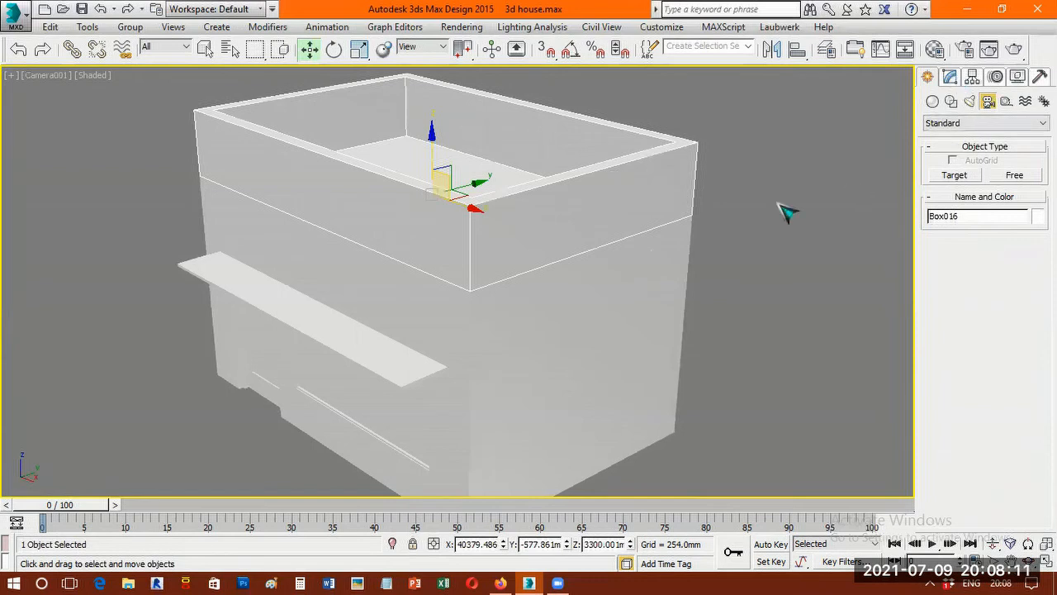
key("f")
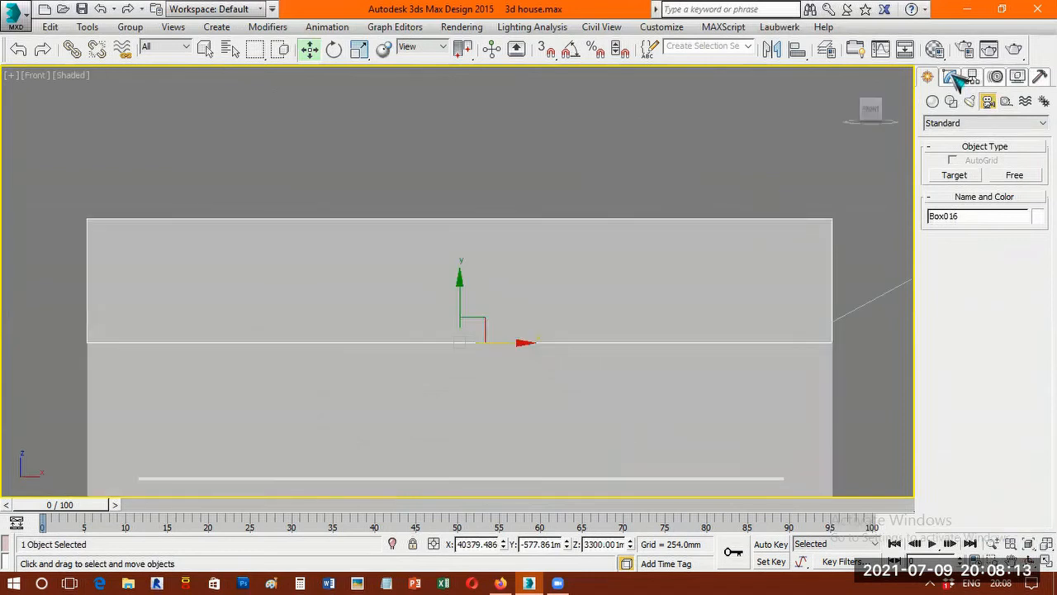
left_click(951, 76)
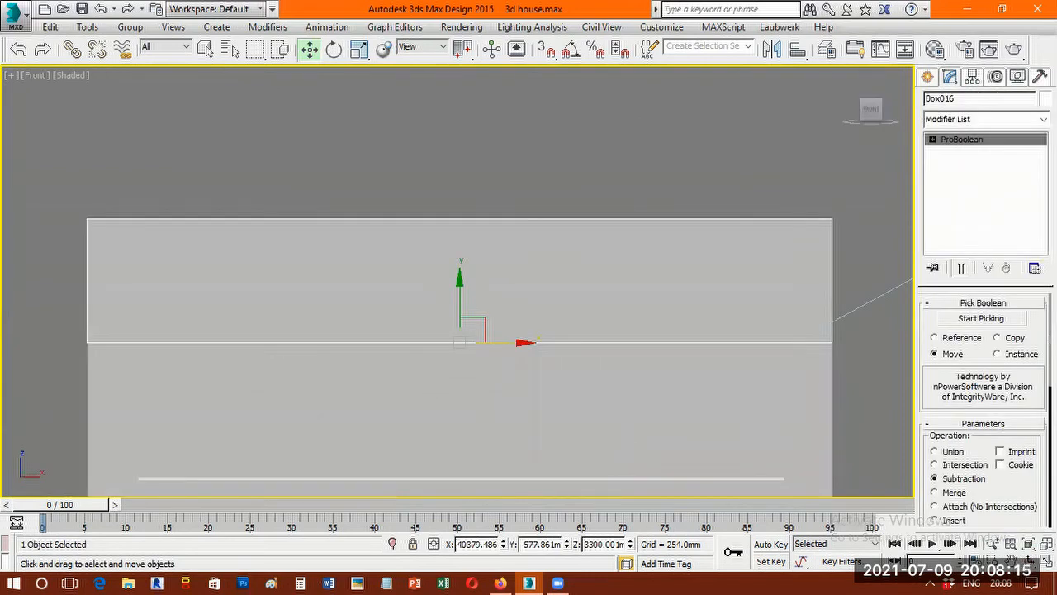
left_click(972, 120)
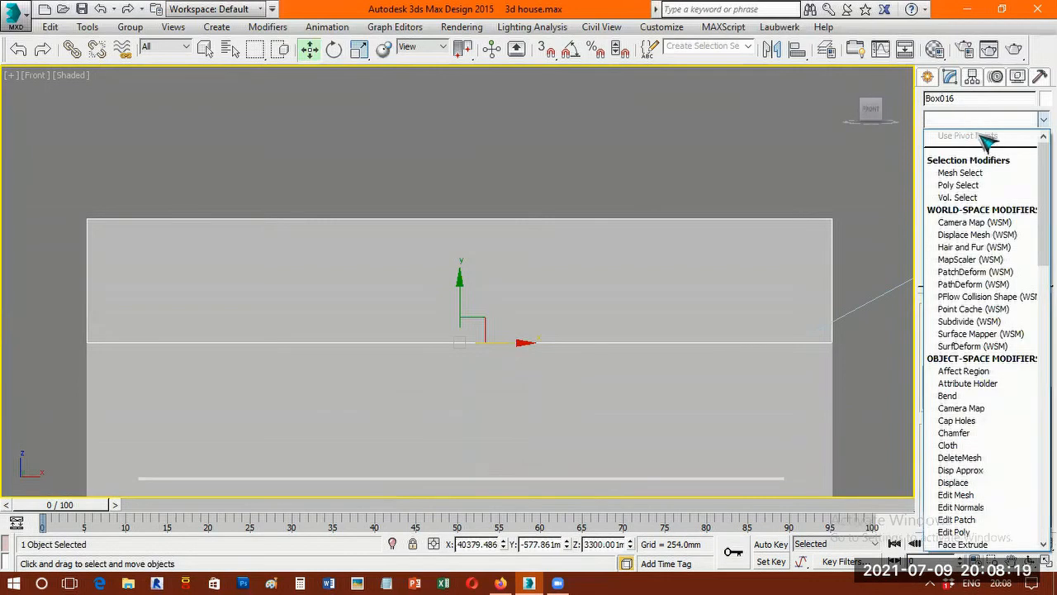
key("e")
left_click(979, 137)
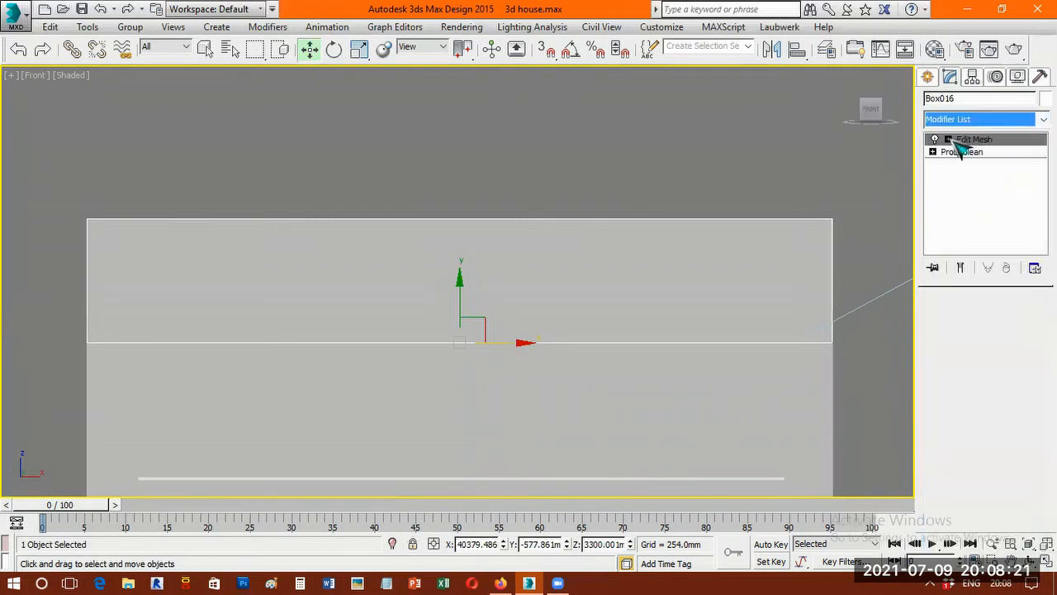
left_click(949, 140)
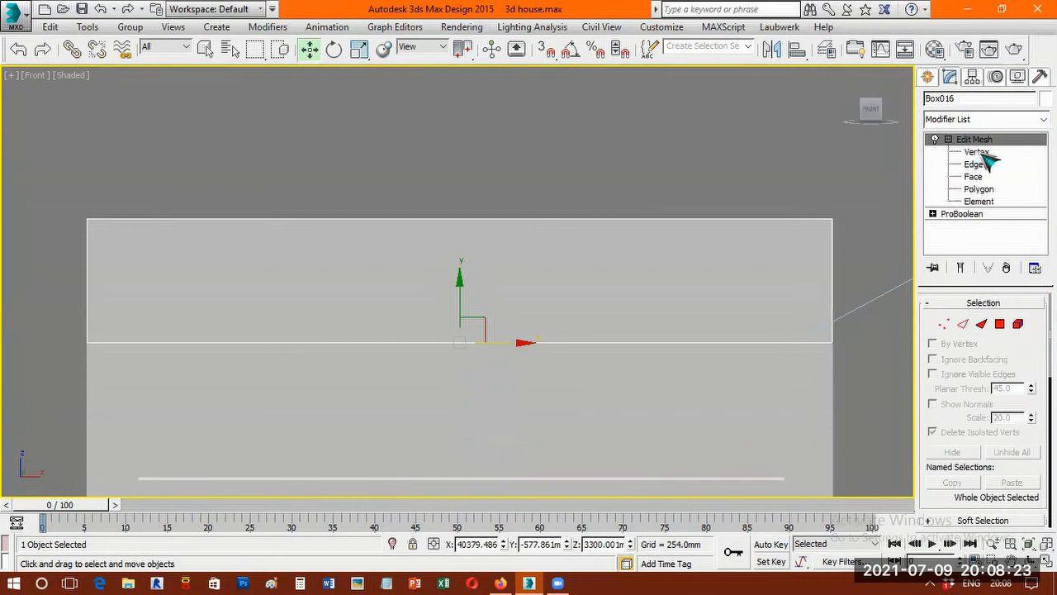
key("1")
- Select the parapet's eight upper vertices and try lowering and raising them along Z to change its height
left_click_drag(870, 178, 74, 248)
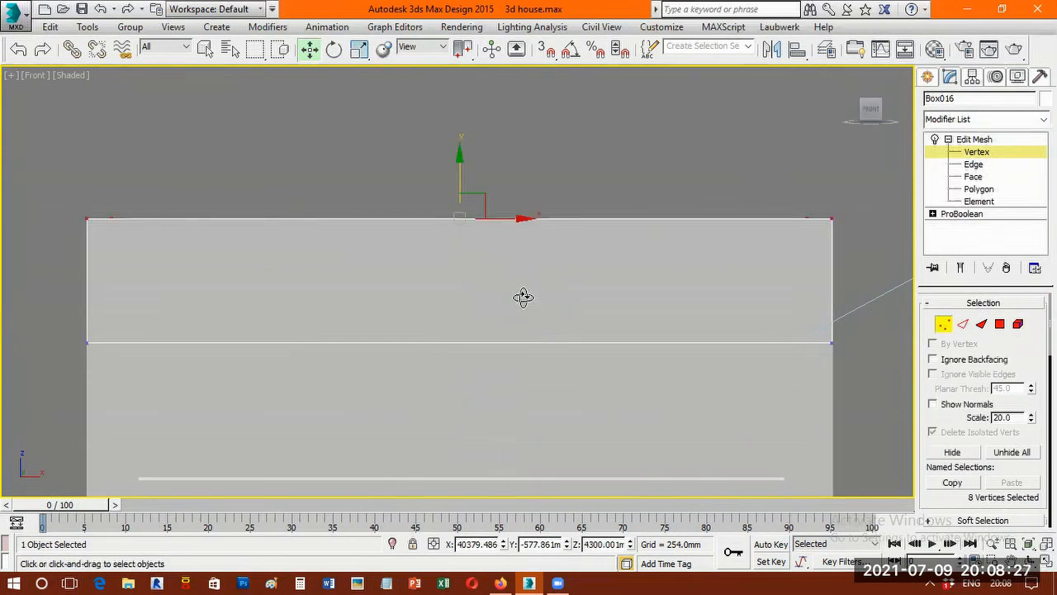
left_click_drag(524, 297, 486, 322)
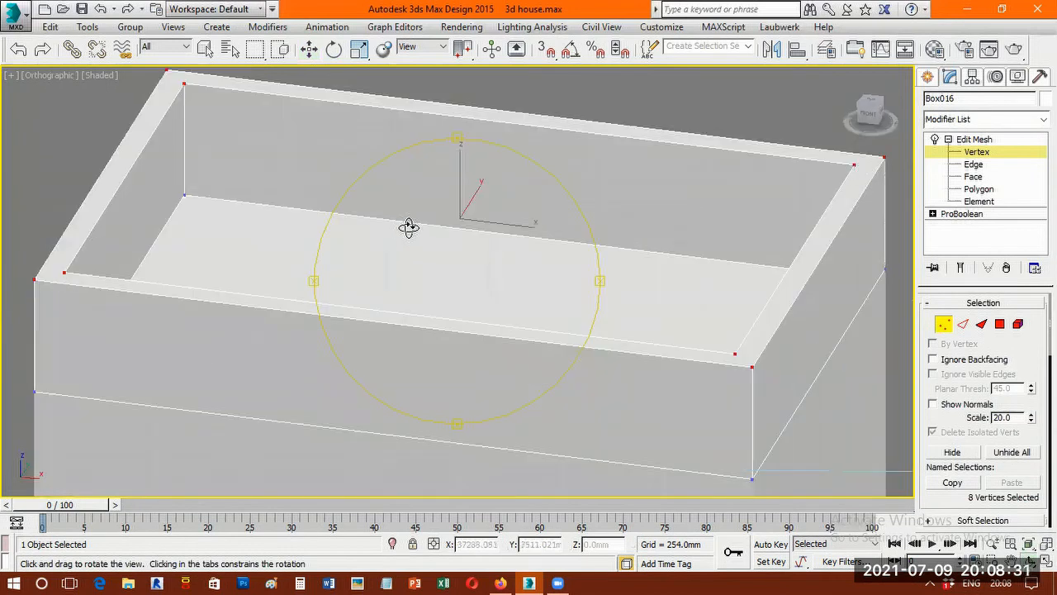
left_click_drag(408, 227, 469, 210)
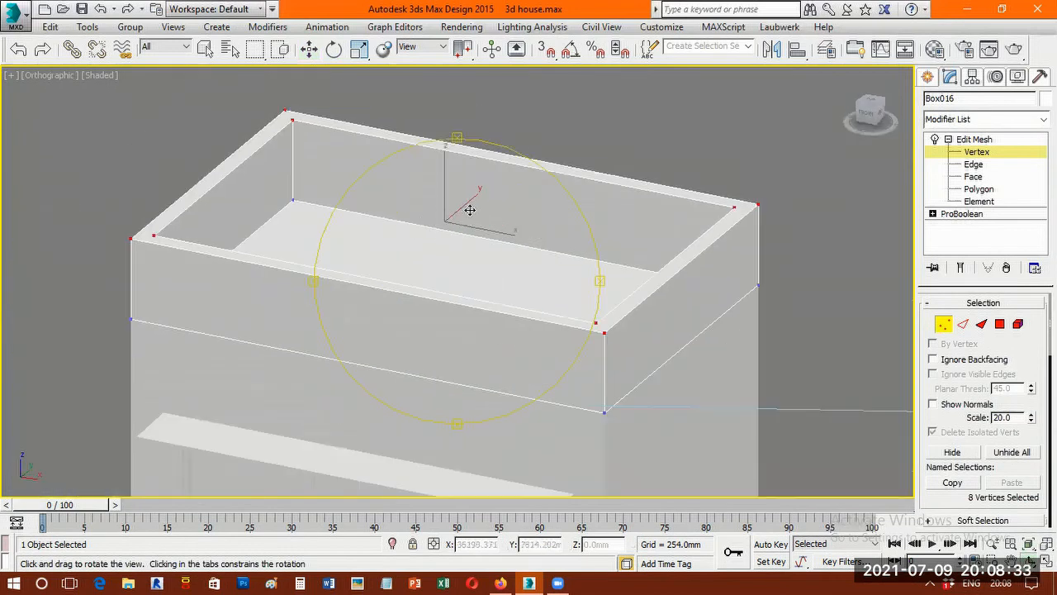
key("w")
left_click_drag(446, 175, 452, 224)
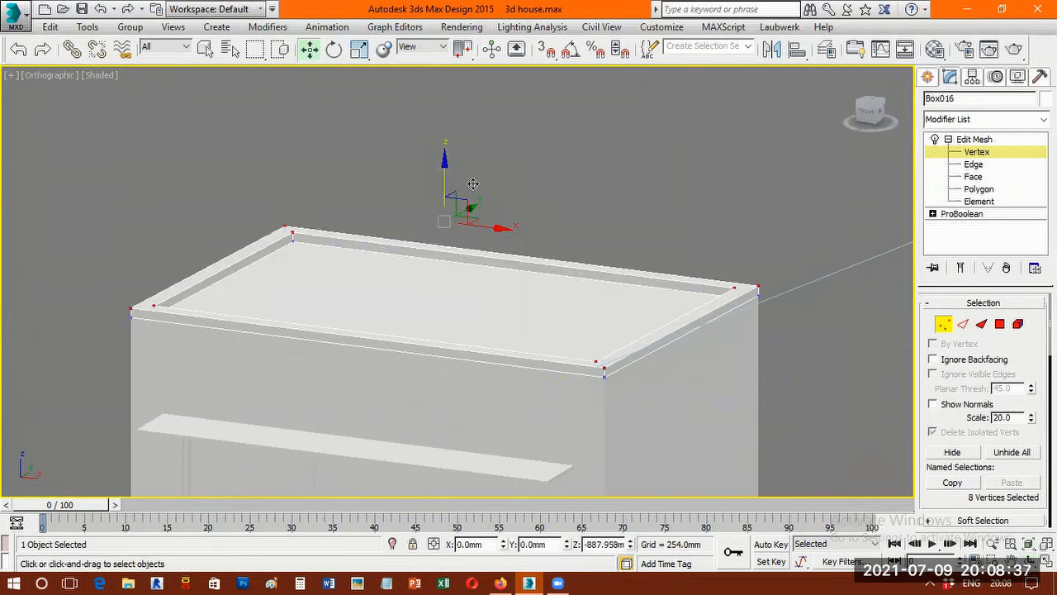
left_click_drag(473, 184, 478, 230)
left_click_drag(475, 123, 477, 192)
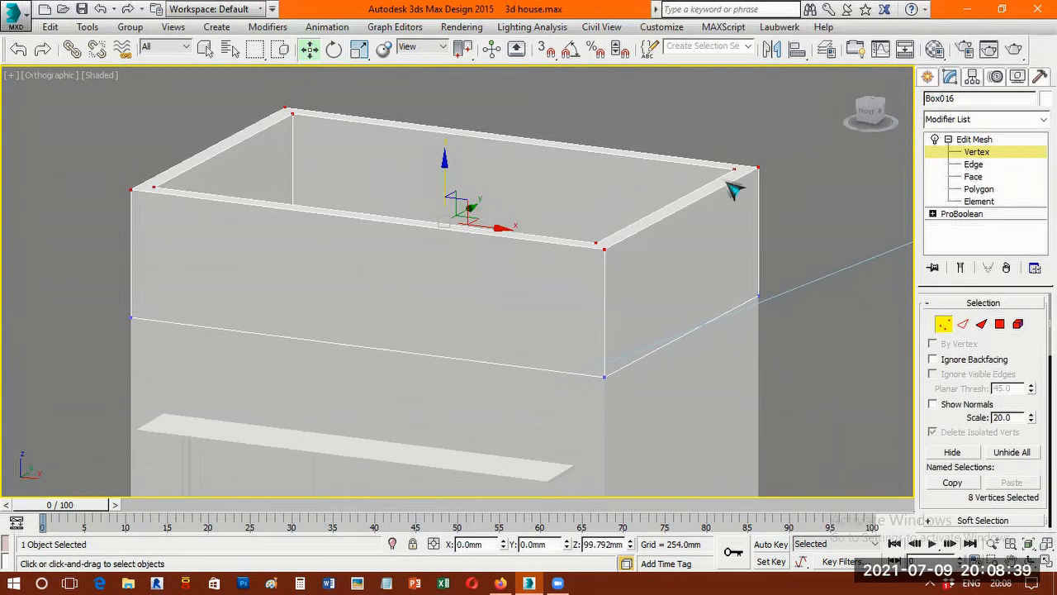
- Try raising the vertices at the parapet's right end along Z, undoing each move
left_click_drag(814, 191, 584, 306)
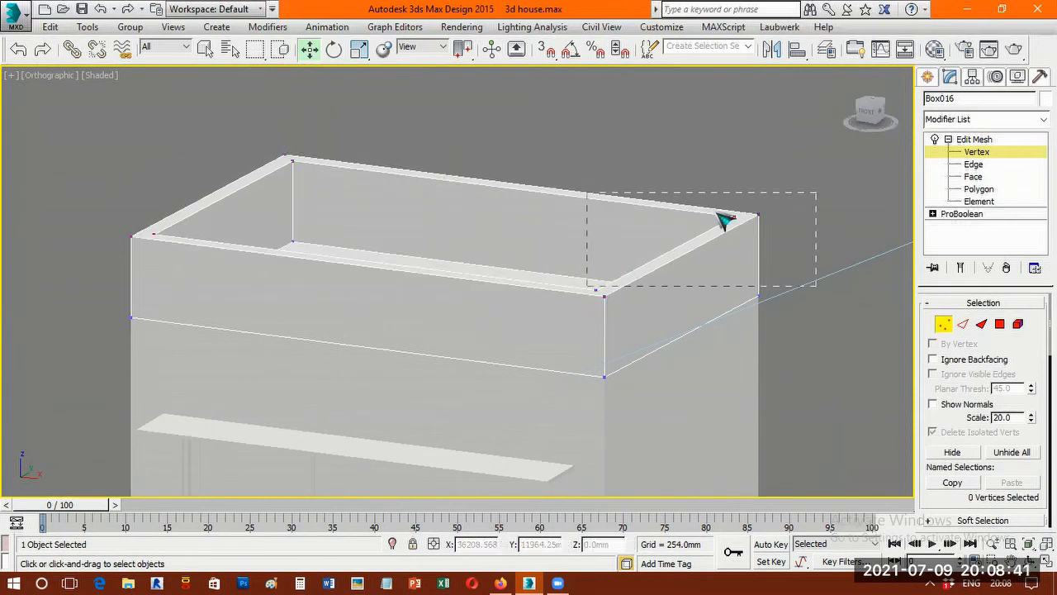
left_click_drag(695, 142, 694, 123)
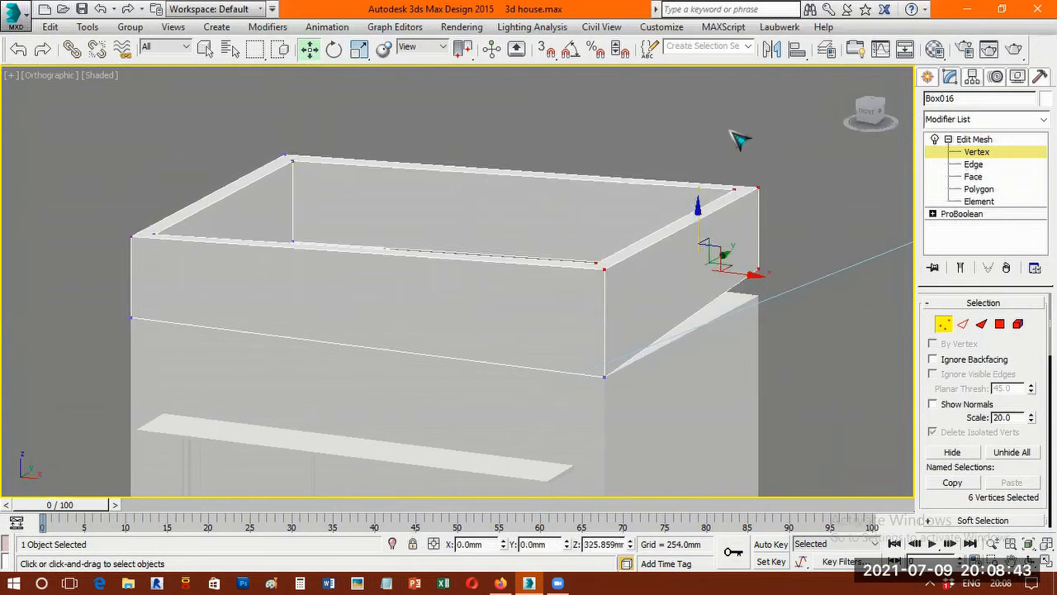
key("ctrl+z")
key("ctrl+z")
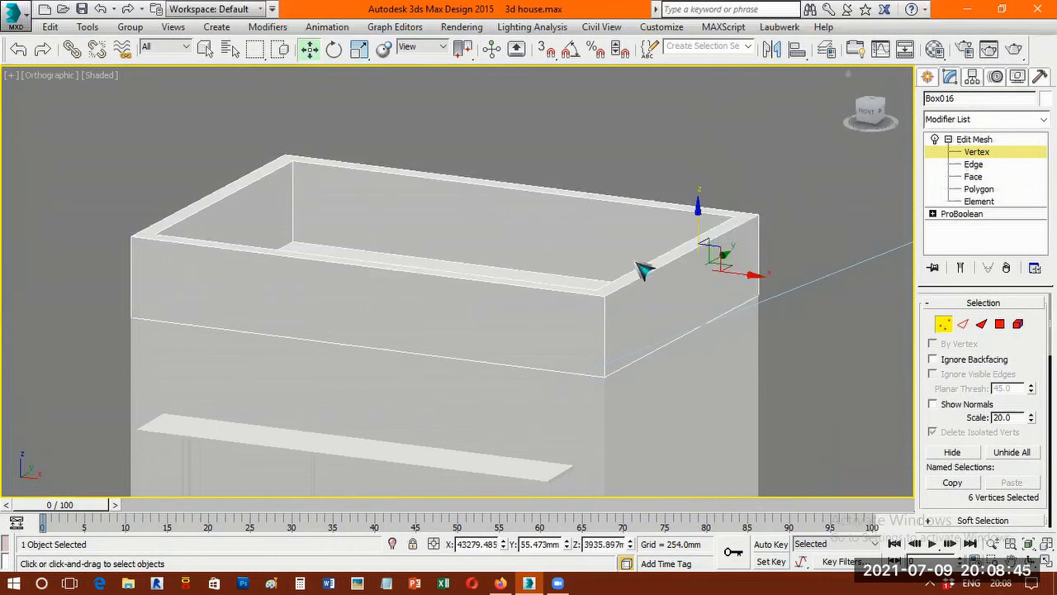
left_click_drag(589, 314, 618, 281, "ctrl")
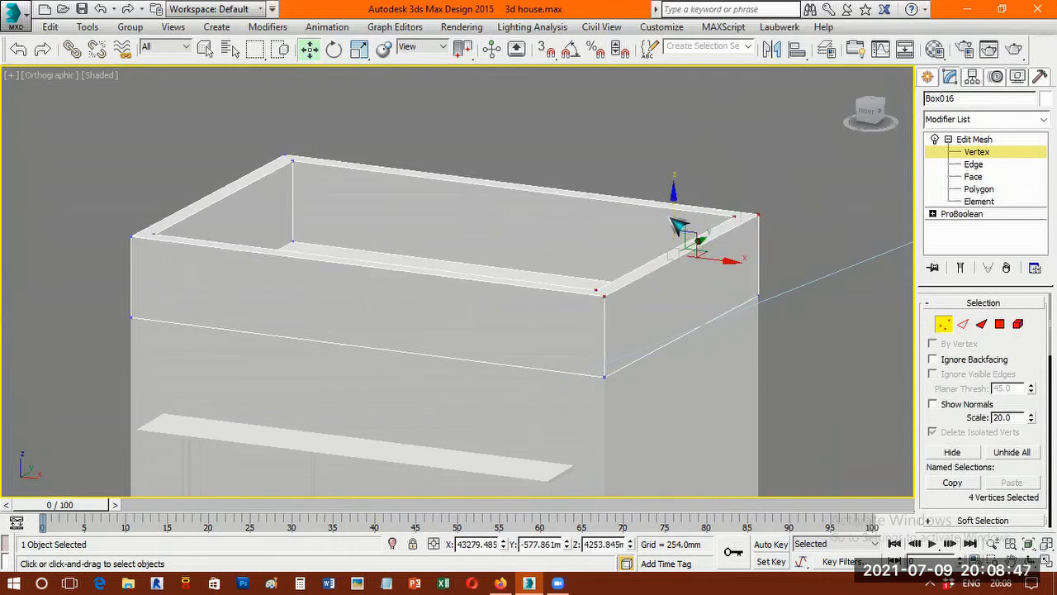
left_click_drag(668, 176, 671, 146)
key("ctrl+z")
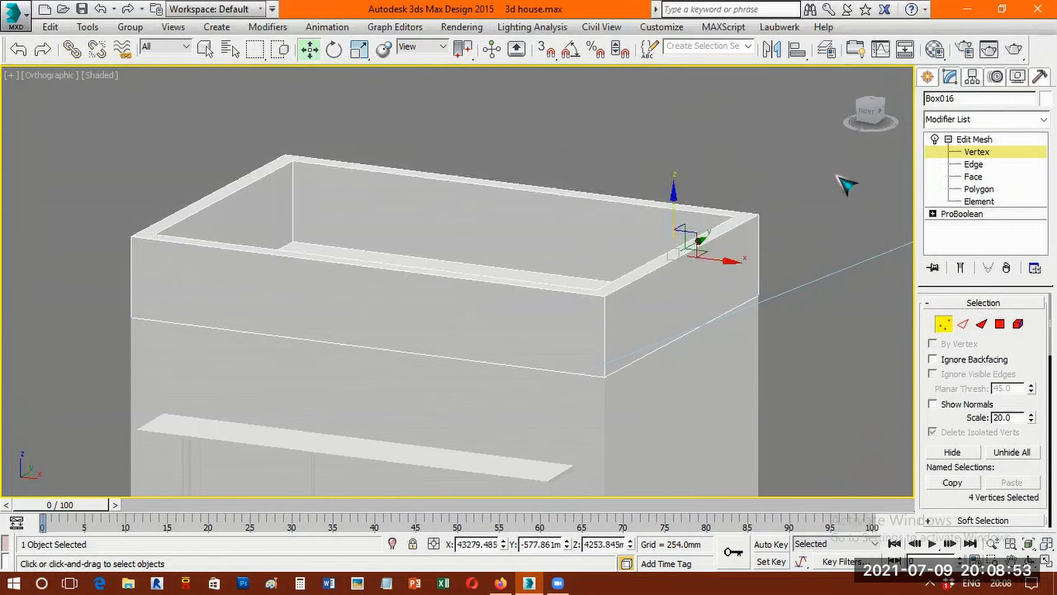
- Select the parapet's eight upper vertices in the front view and lower them with a screen Y offset of -300 mm
left_click(800, 213)
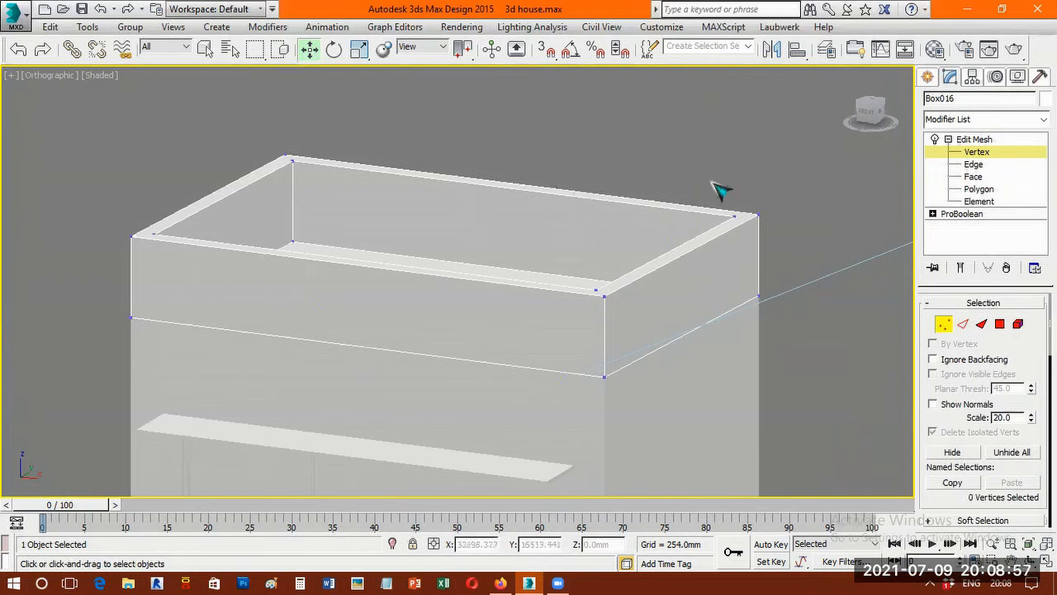
key("f")
left_click_drag(200, 240, 820, 183)
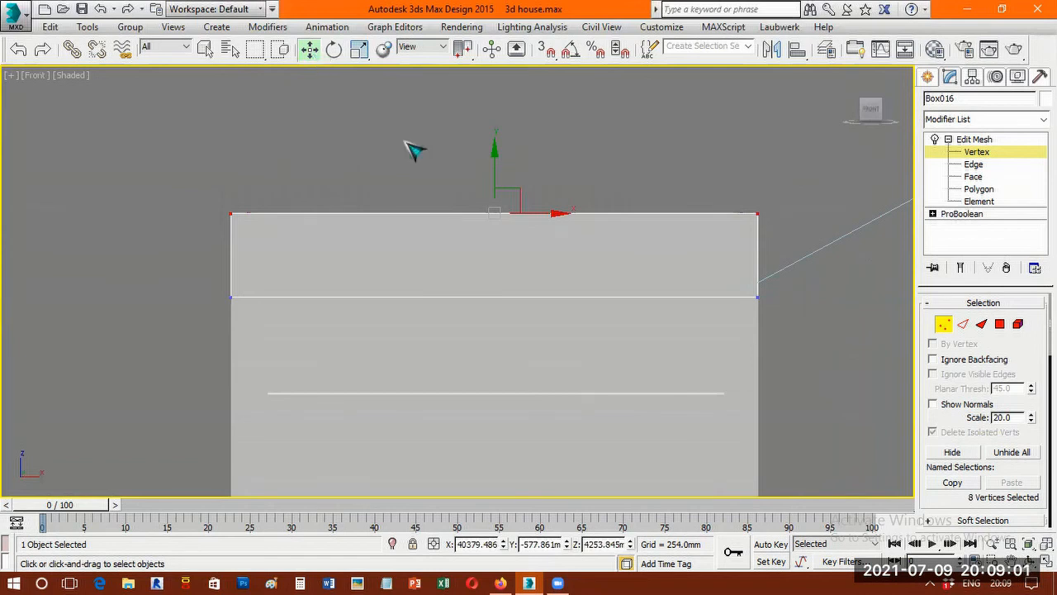
key("F12")
left_click_drag(912, 169, 913, 190)
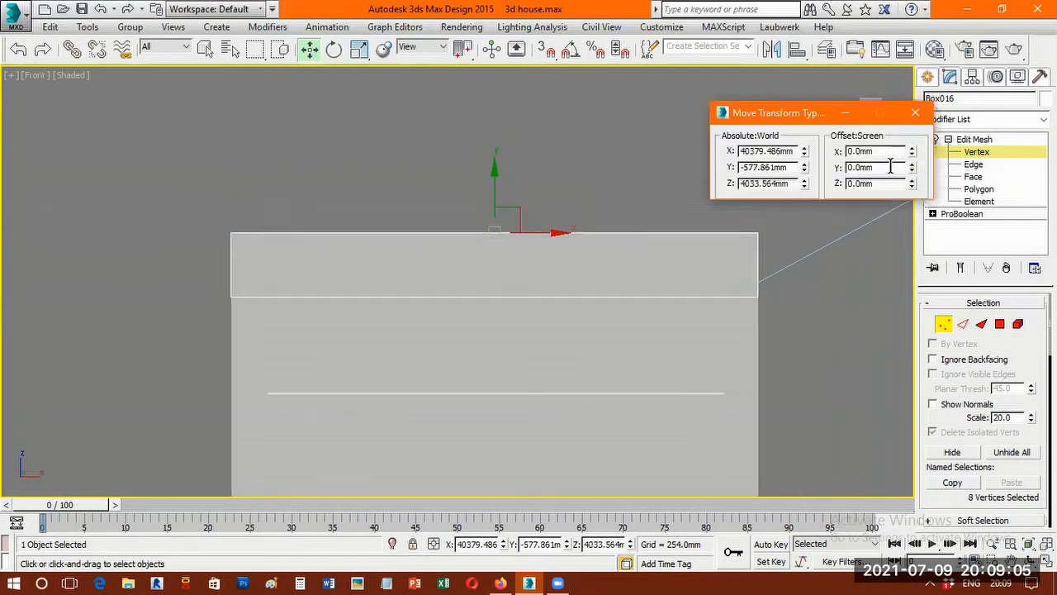
key("ctrl+z")
type("-300")
key("Return")
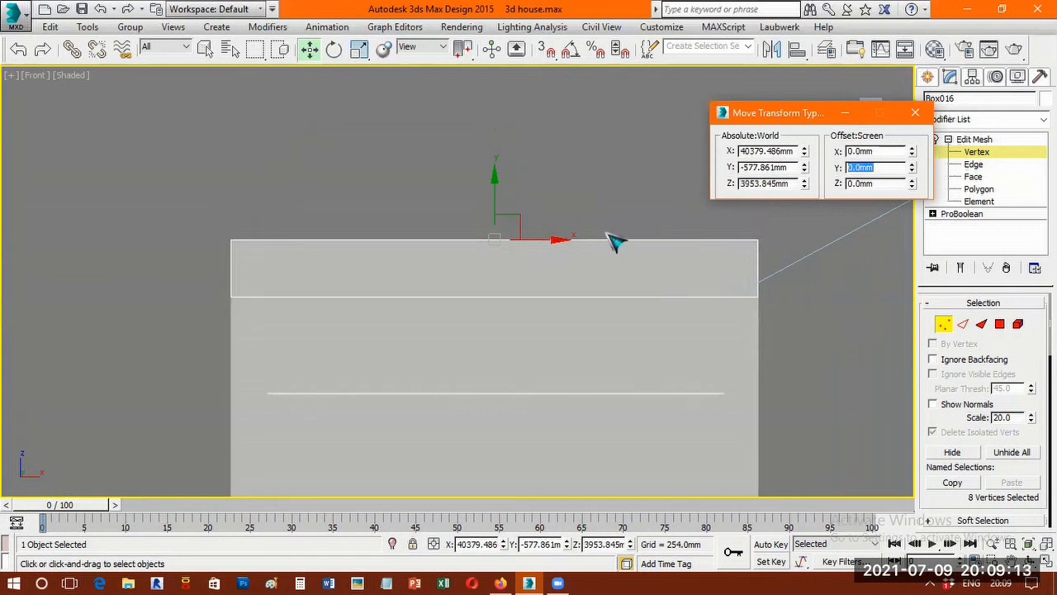
left_click(916, 117)
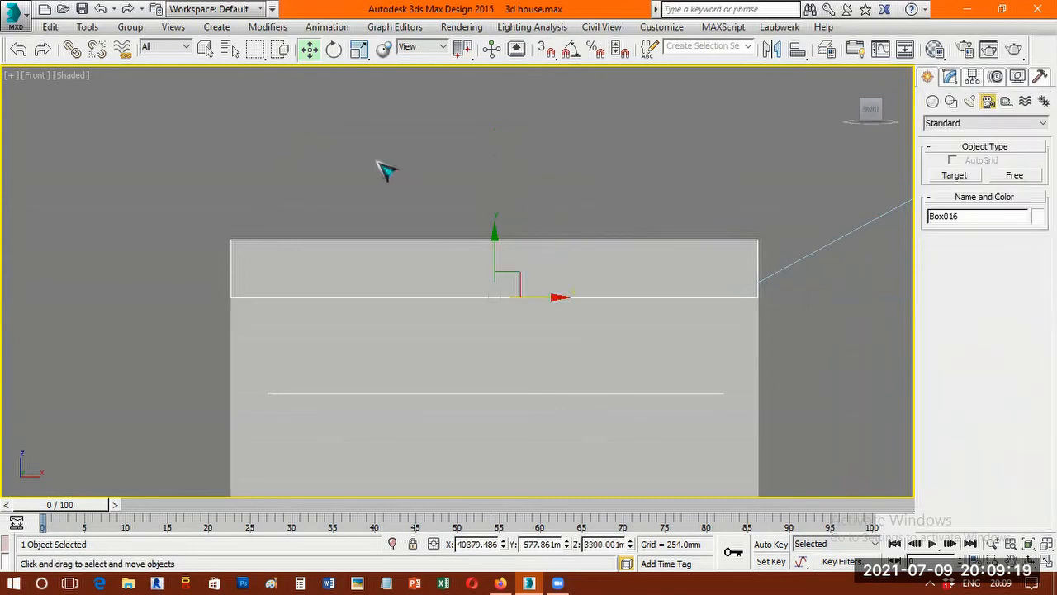
- Return to the camera view and change the parapet's object color to the gray custom color
key("t")
key("z")
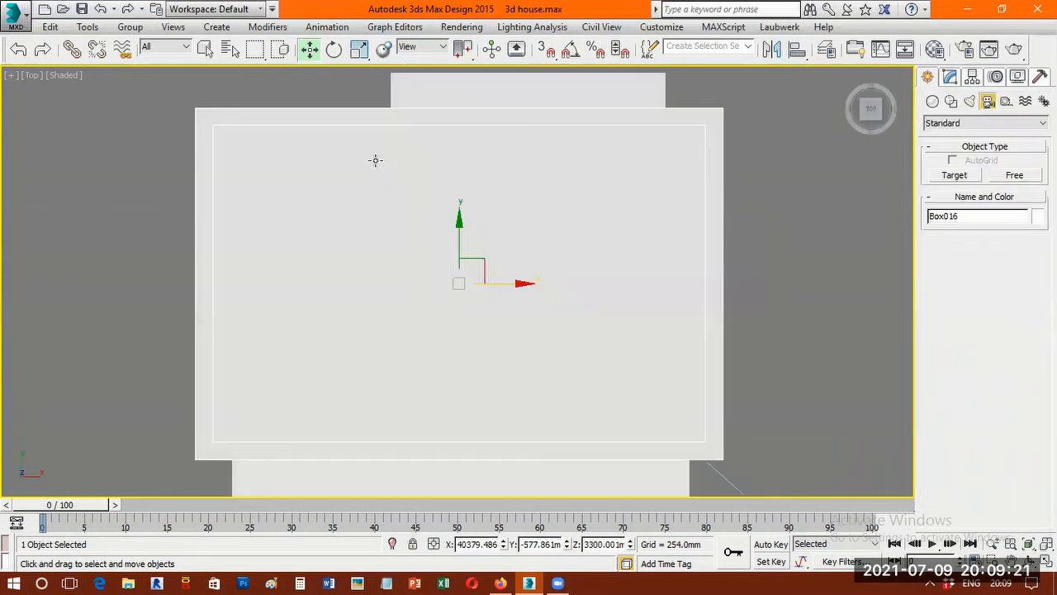
key("c")
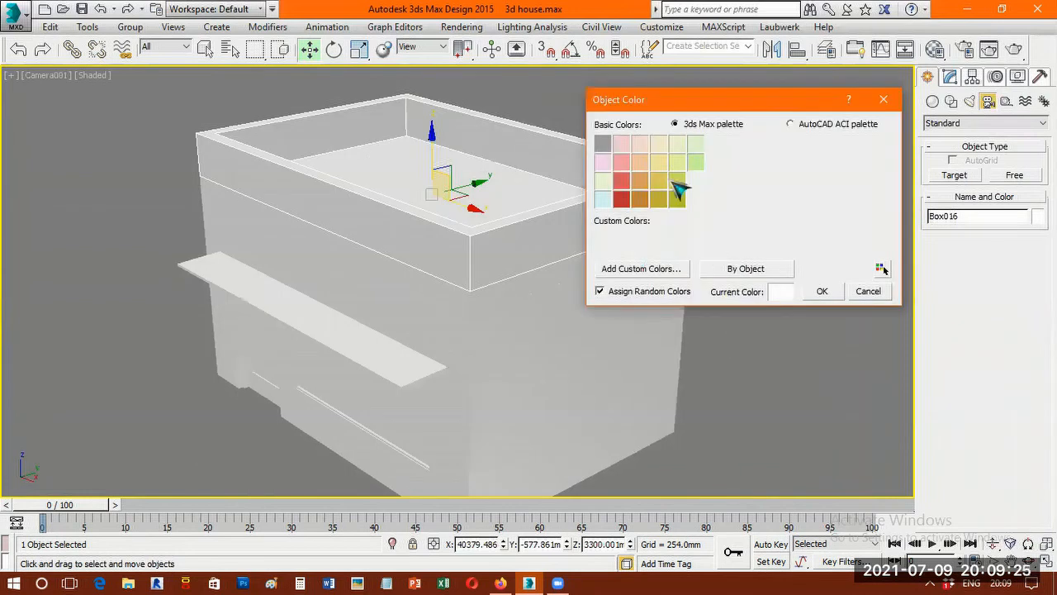
left_click(809, 241)
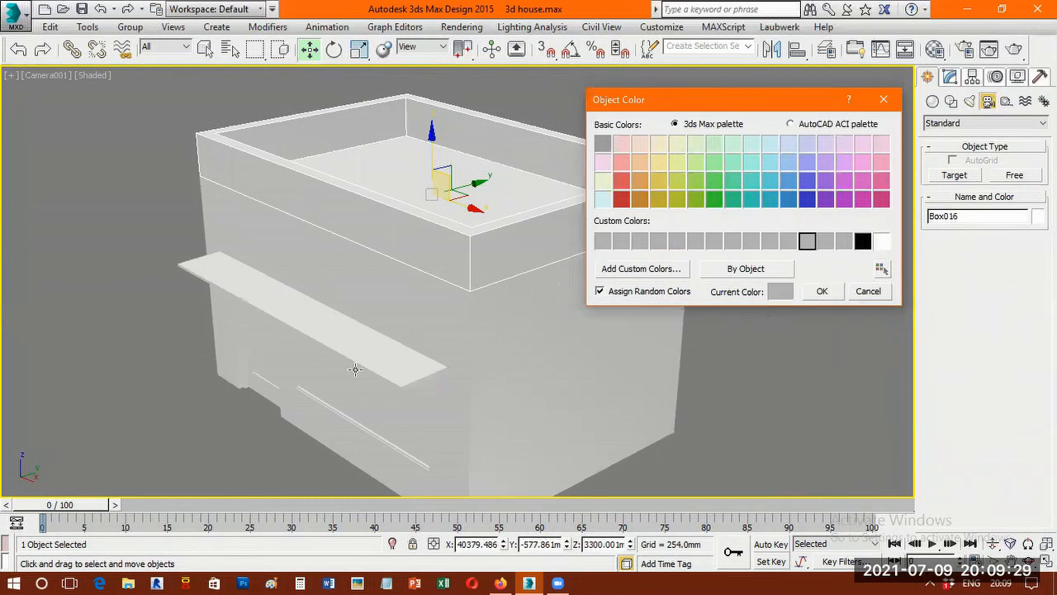
key("Return")
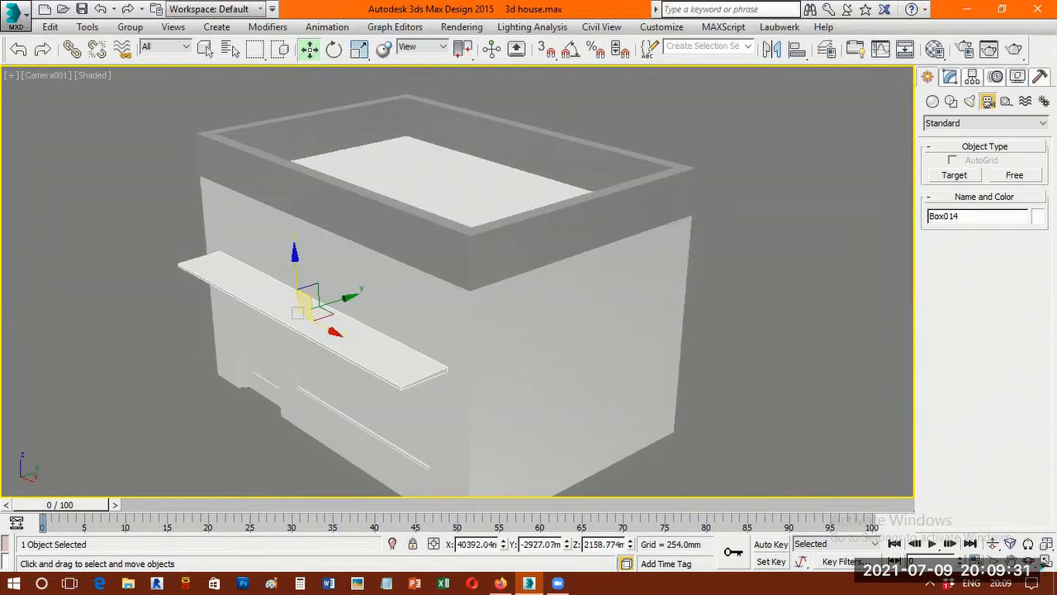
- Select the front canopy together with the rear window's projecting surround and color both with the gray custom color
left_click(1029, 561)
left_click_drag(597, 382, 529, 385)
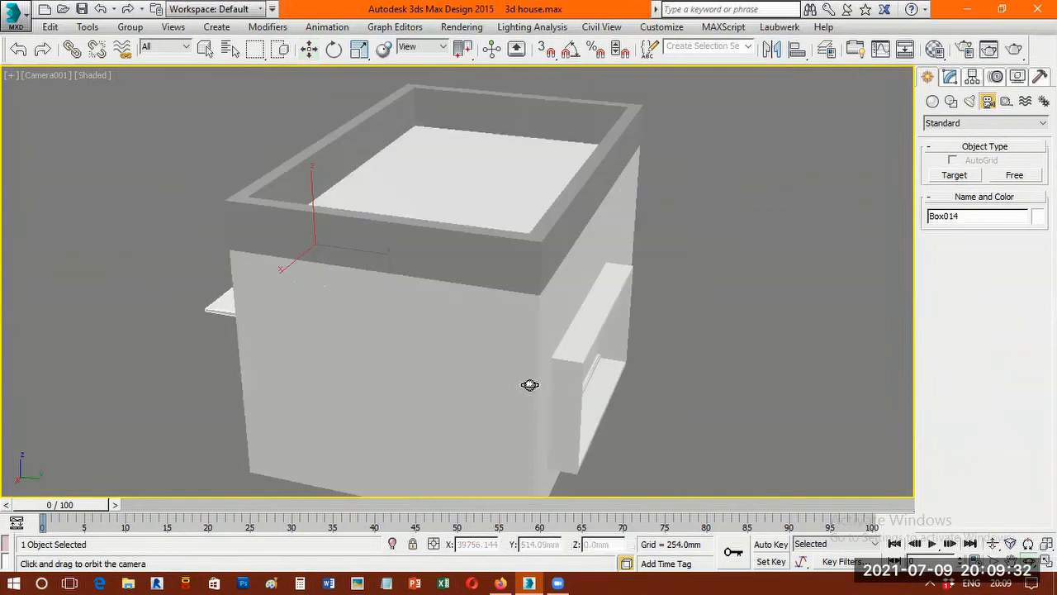
right_click(569, 342)
left_click(569, 341, "ctrl")
left_click(1036, 216)
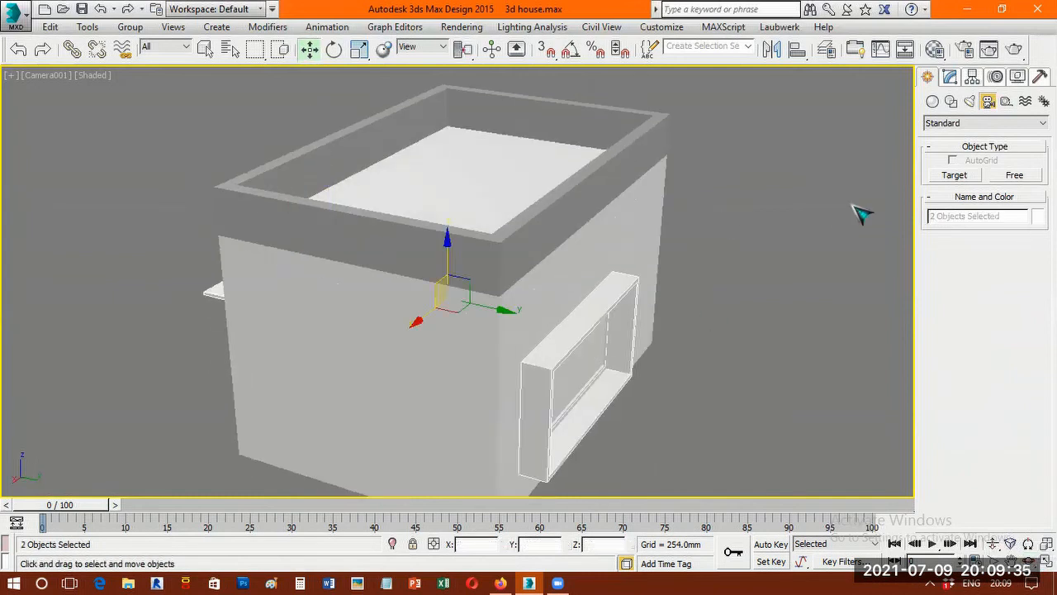
left_click(822, 291)
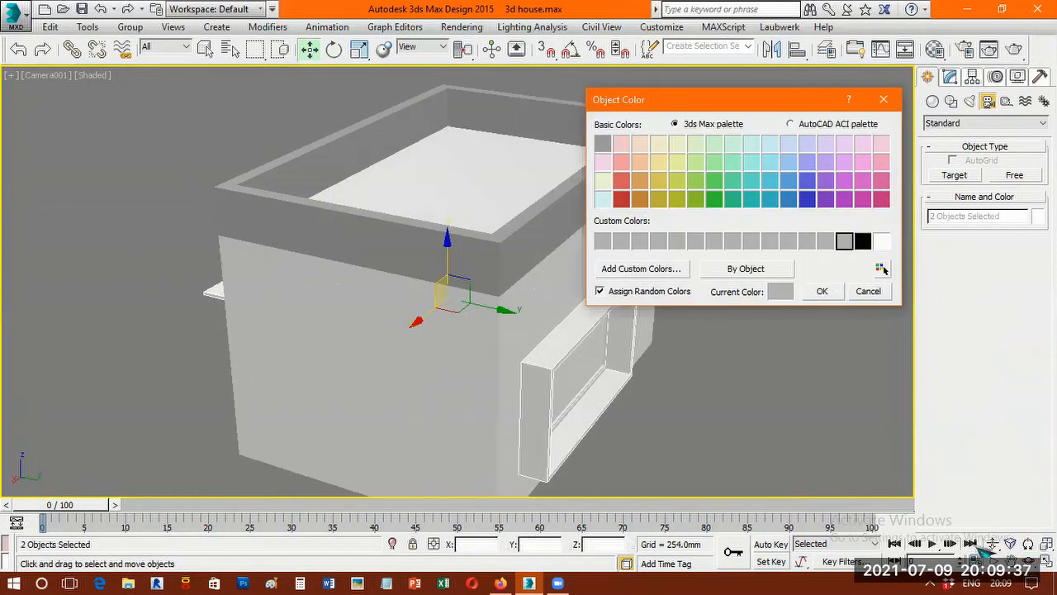
- Select the front door and the front window and set their object color to orange-brown
left_click_drag(400, 395, 534, 363)
right_click(644, 292)
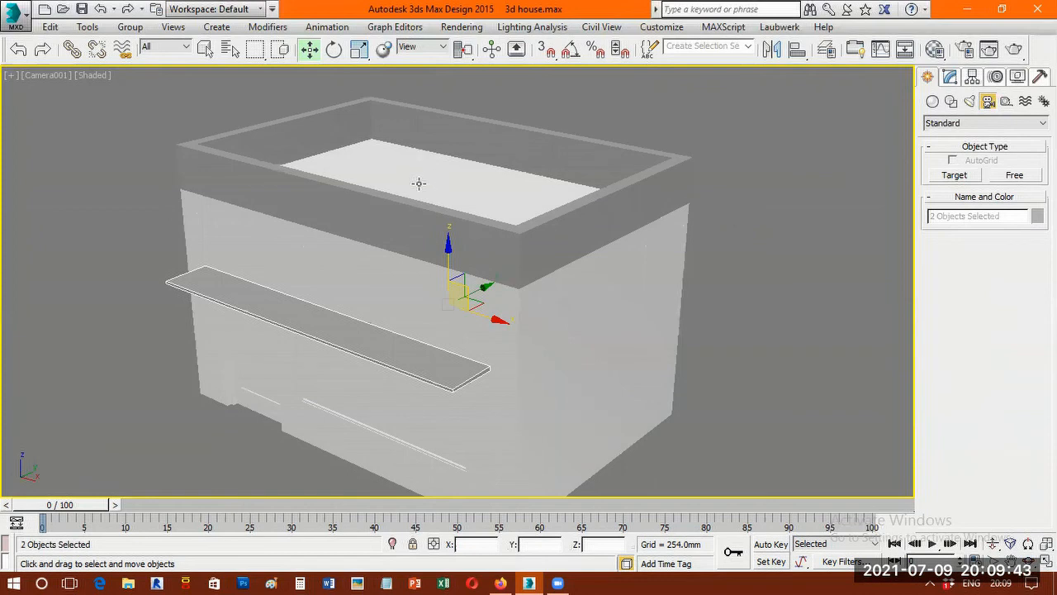
key("ctrl+d")
left_click(259, 380)
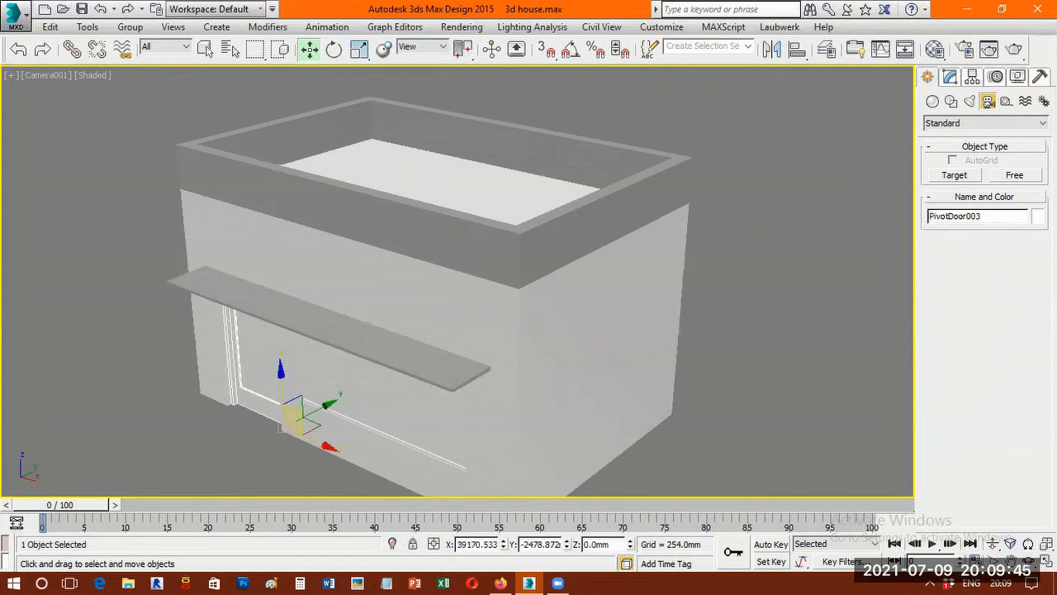
left_click(389, 389, "ctrl")
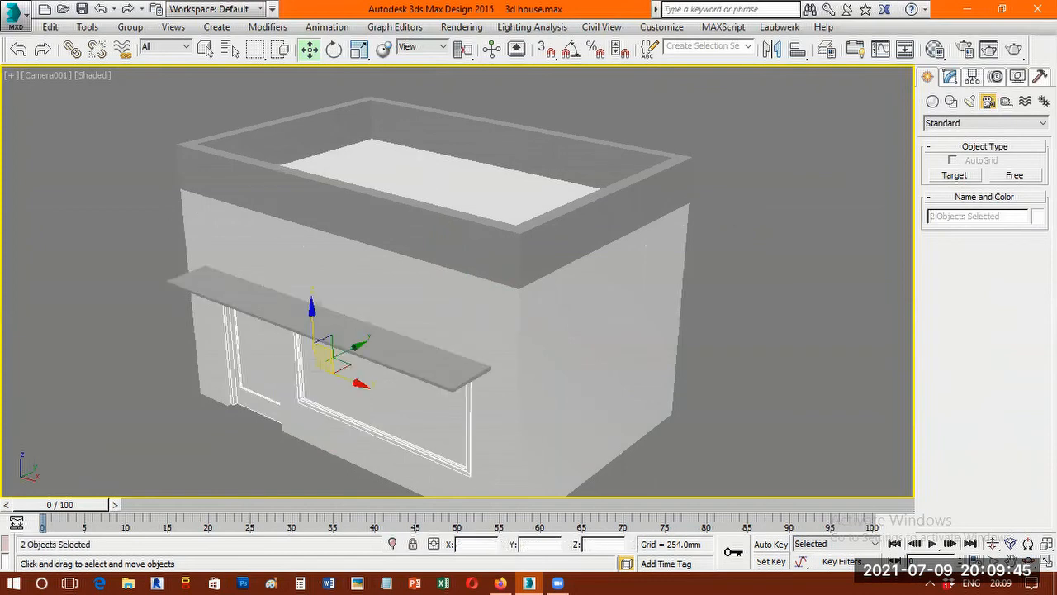
left_click(951, 77)
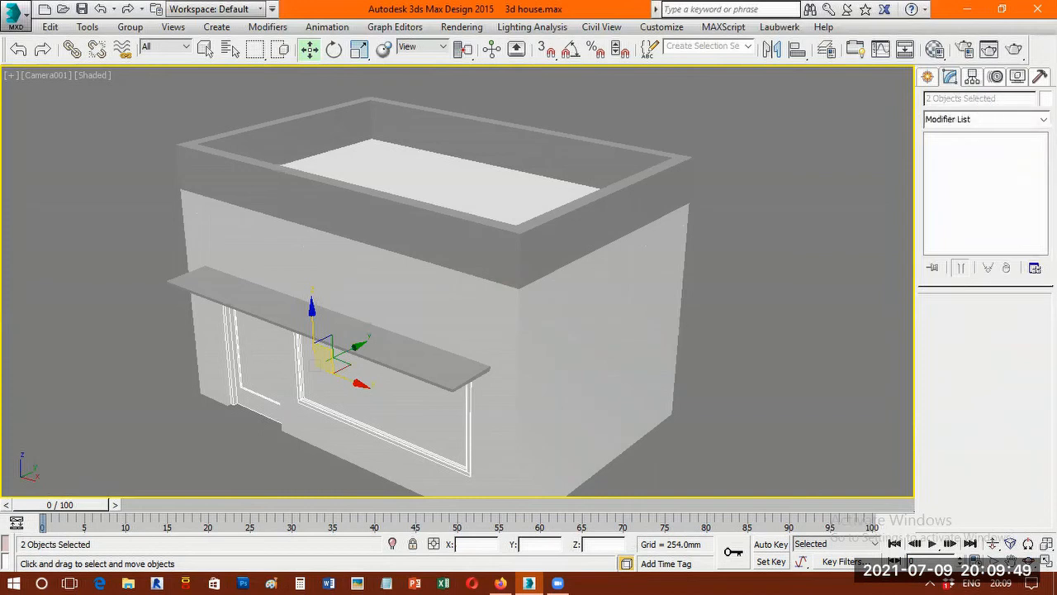
left_click(1044, 98)
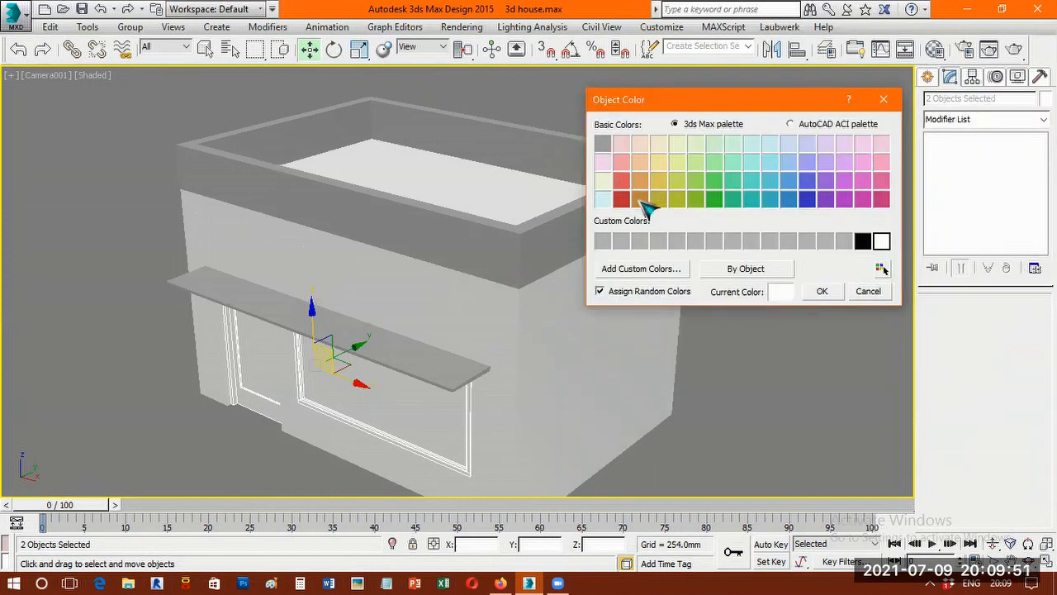
left_click(640, 199)
left_click(822, 290)
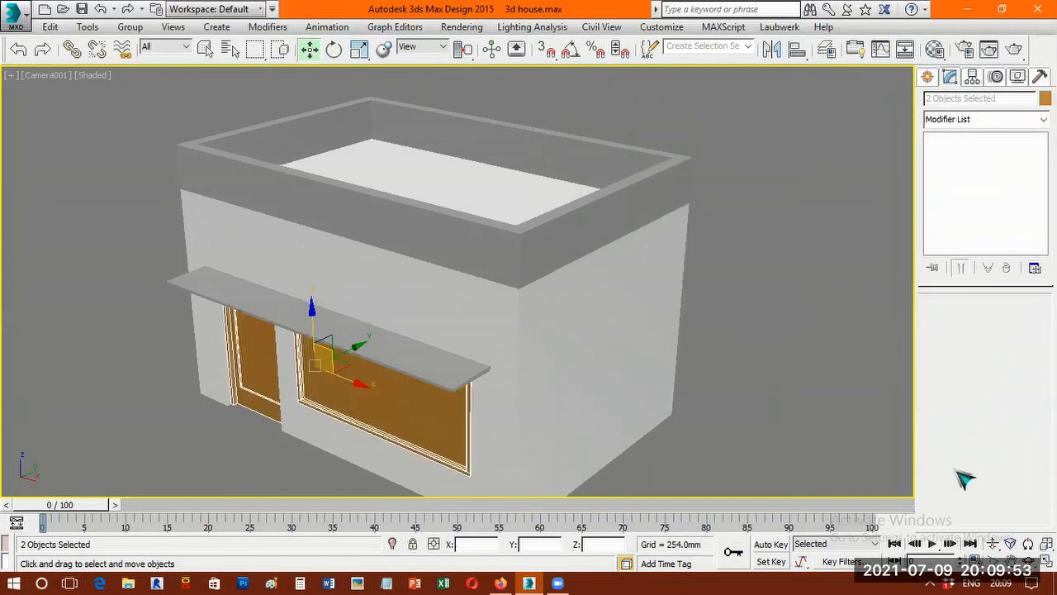
- Select the rear fixed window and give it the same orange-brown object color
left_click(693, 404)
middle_click_drag(601, 350, 467, 350, "alt")
left_click(512, 367)
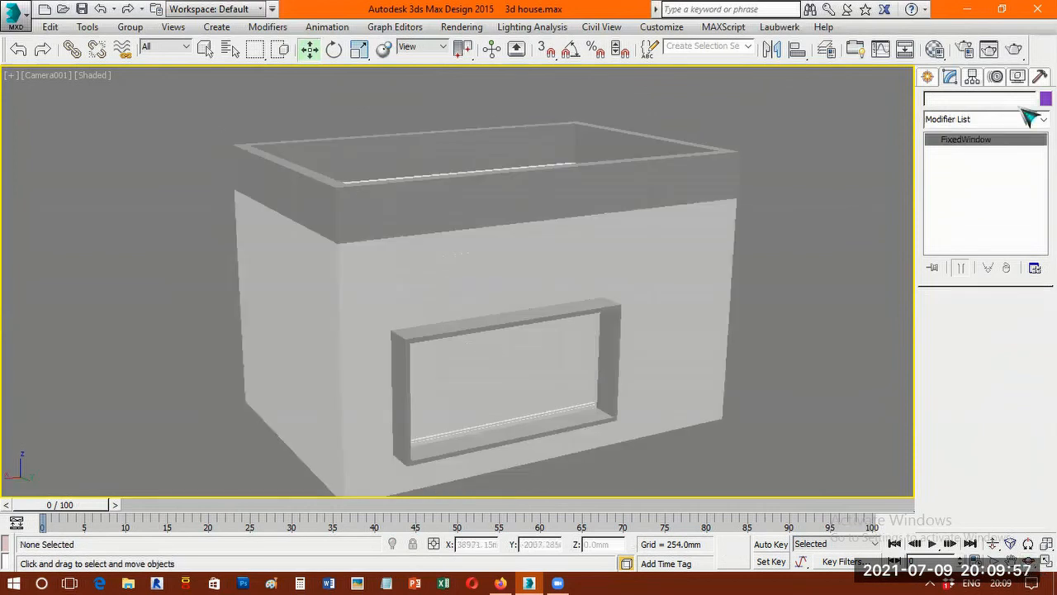
left_click(1044, 99)
left_click(640, 199)
left_click(823, 292)
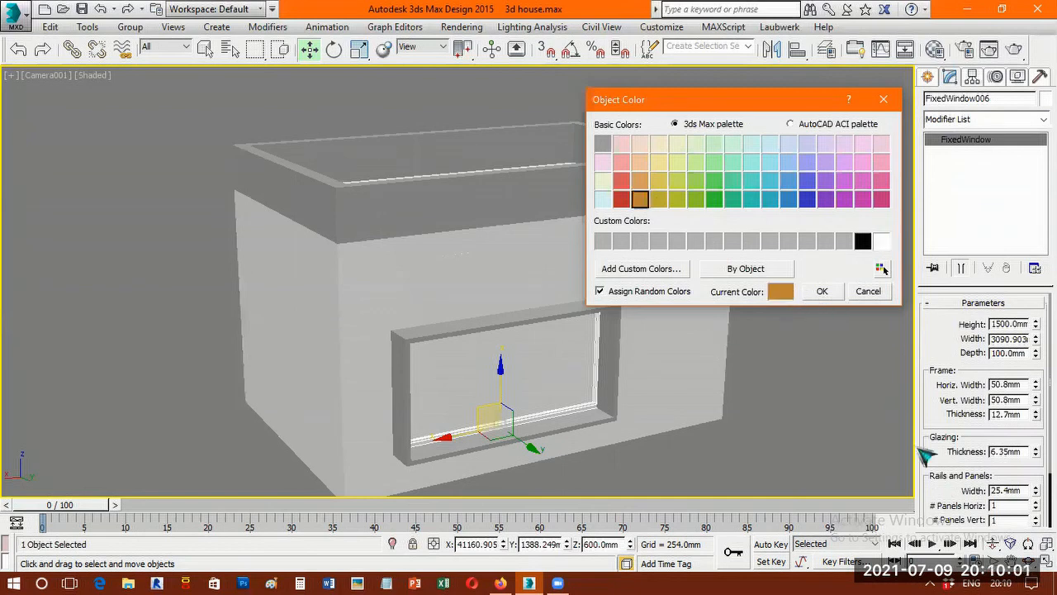
- Orbit the camera around the house to review the colored parapet, canopy, door and windows from all sides
left_click(1027, 561)
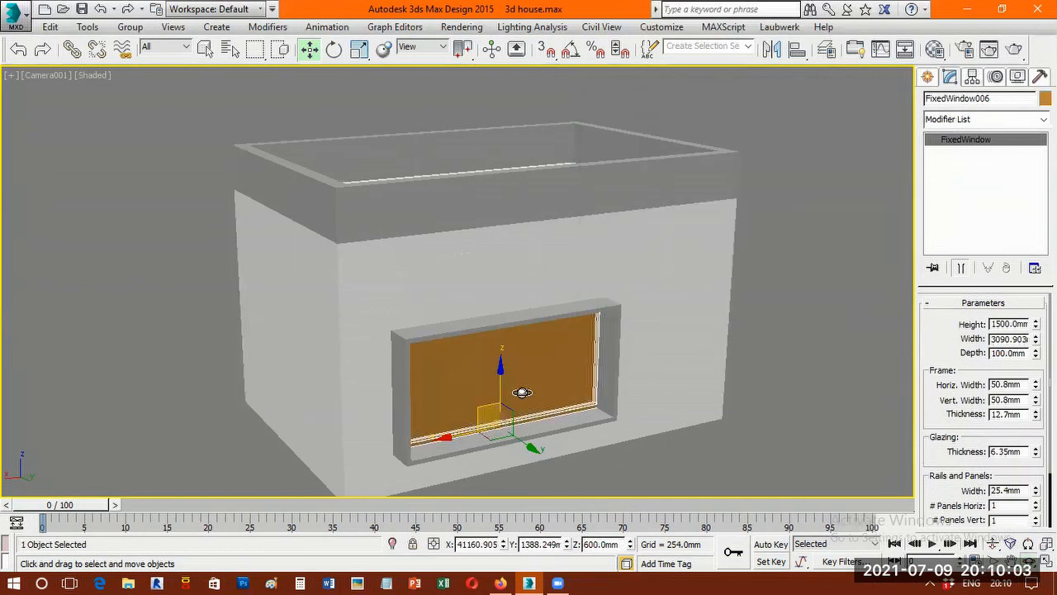
left_click_drag(768, 341, 769, 311)
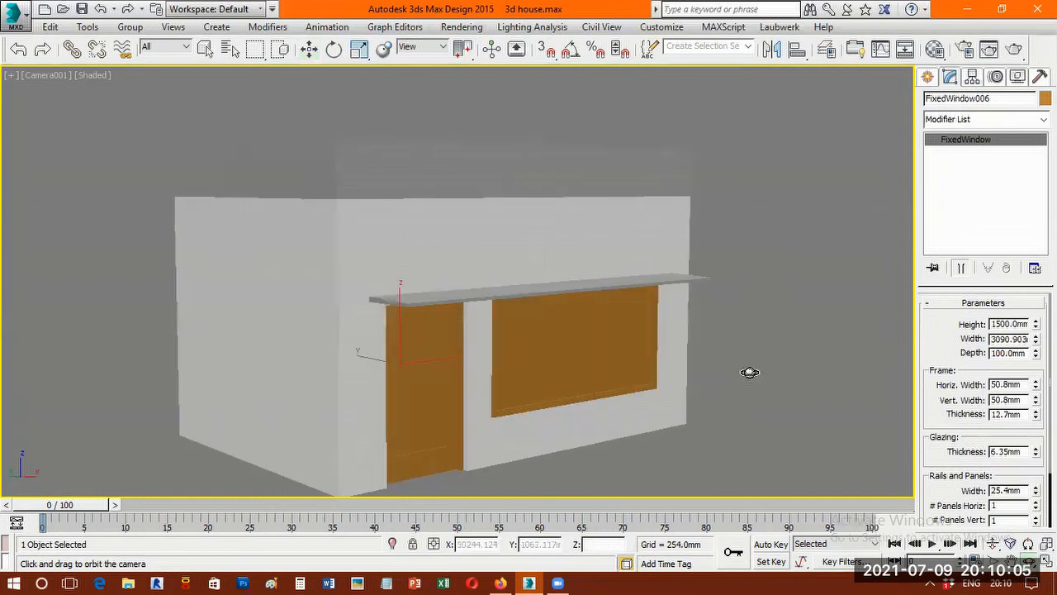
left_click_drag(750, 371, 547, 279)
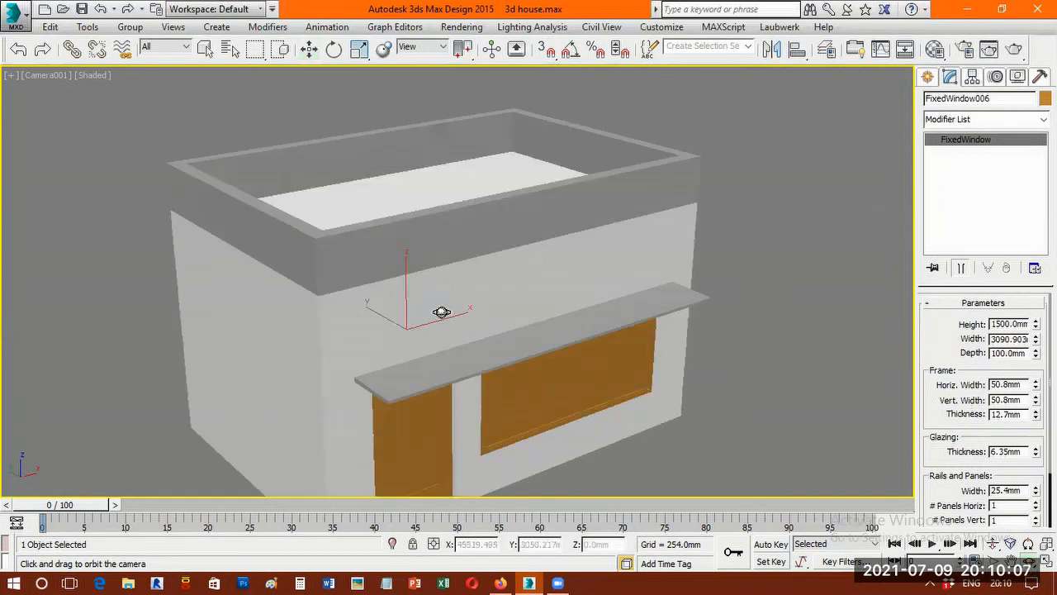
left_click_drag(438, 309, 368, 257)
left_click_drag(322, 190, 240, 261)
left_click_drag(518, 308, 538, 305)
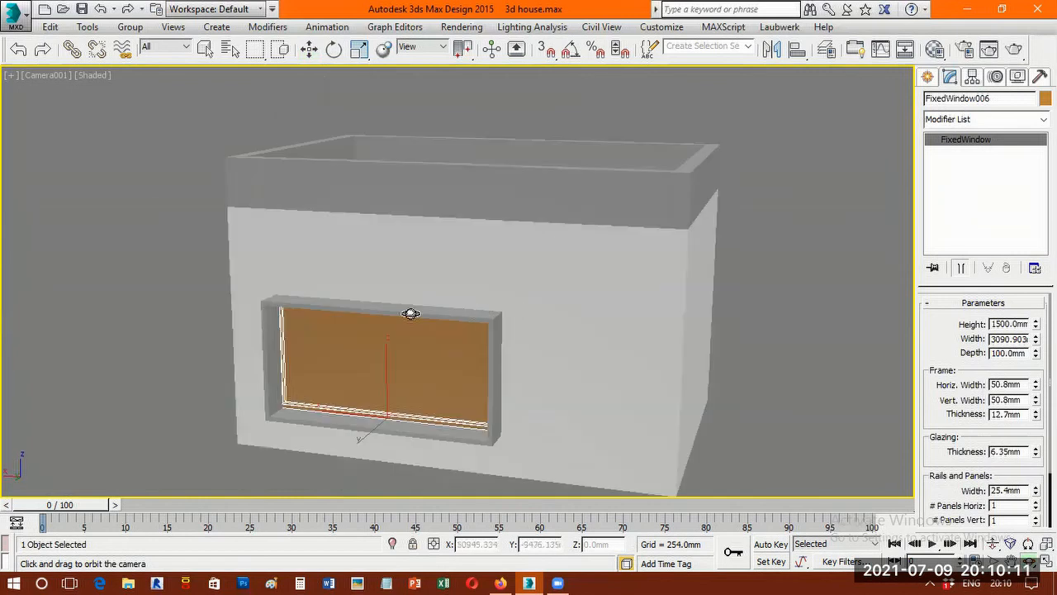
left_click_drag(411, 312, 358, 314)
left_click_drag(504, 324, 557, 306)
left_click_drag(474, 309, 439, 309)
left_click_drag(451, 251, 441, 311)
left_click_drag(644, 307, 661, 308)
right_click(727, 313)
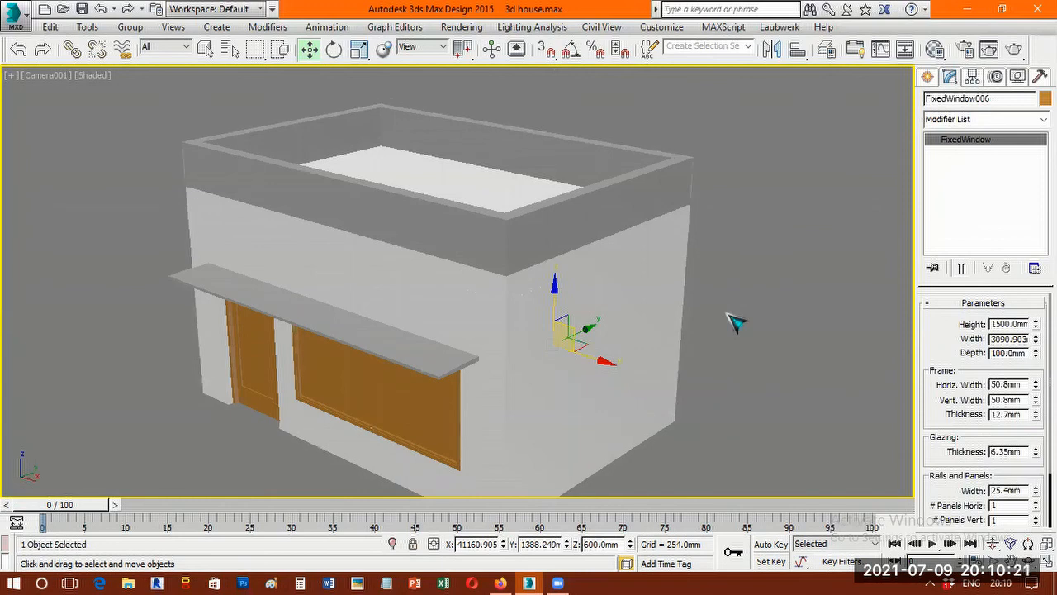
- Select the target camera from the top view and try the 15 mm and 20 mm stock lenses in its camera view
key("t")
left_click(992, 543)
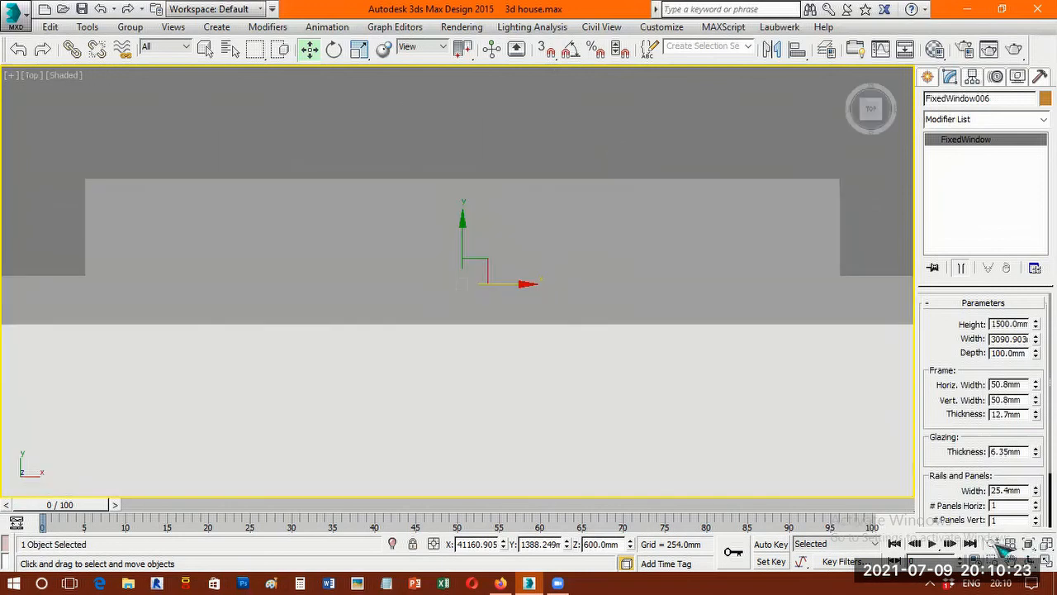
left_click_drag(497, 190, 496, 229)
right_click(541, 236)
left_click(633, 455)
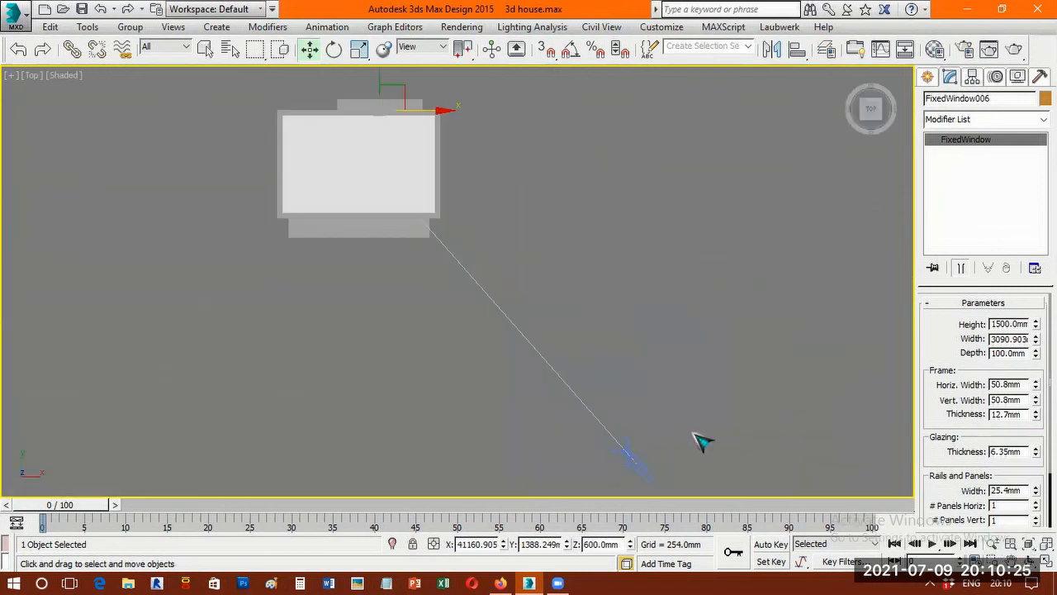
key("c")
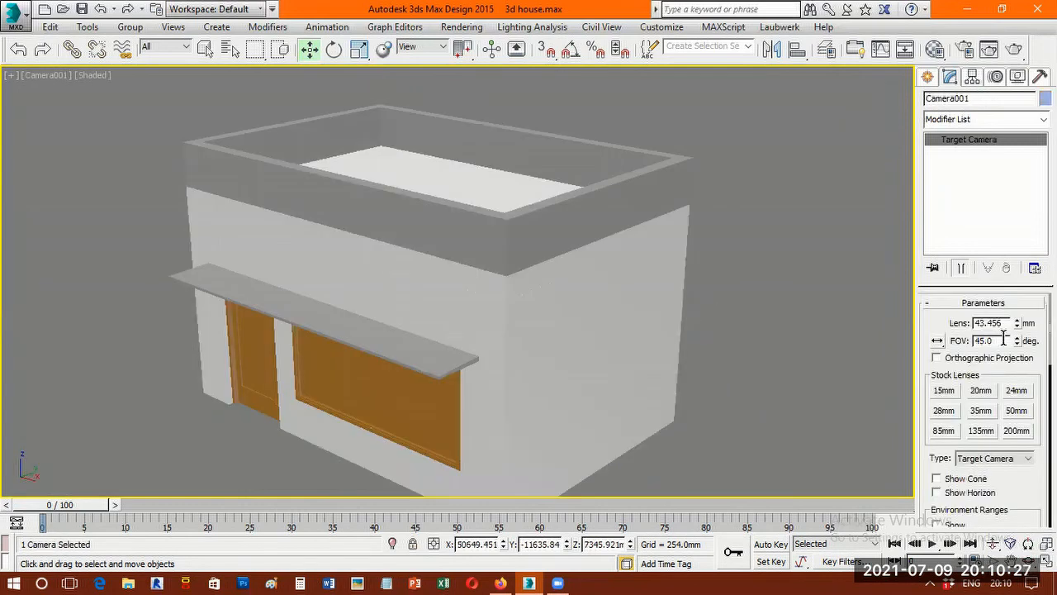
left_click(952, 393)
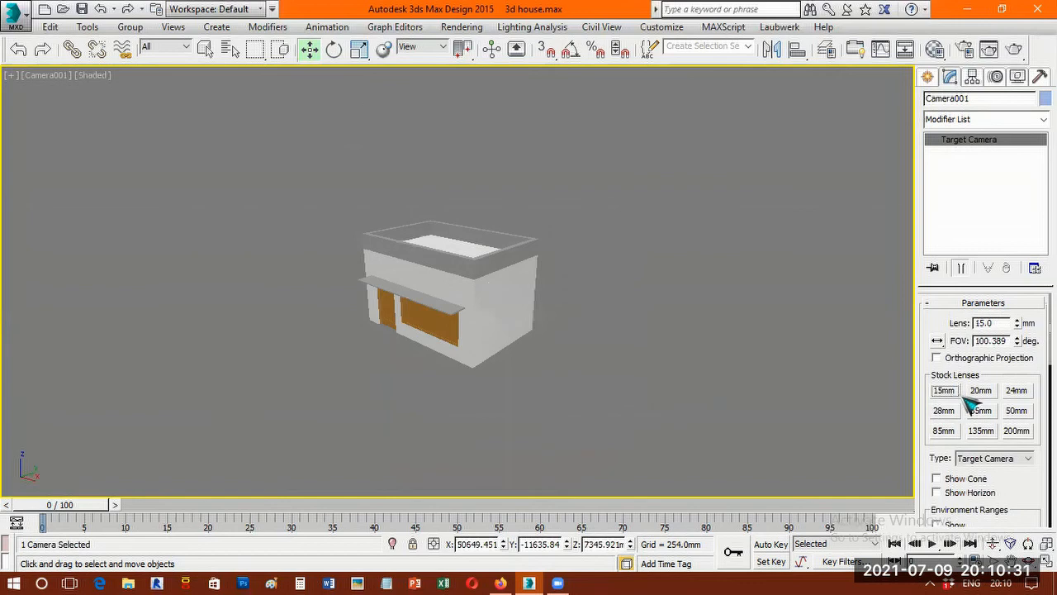
left_click(981, 392)
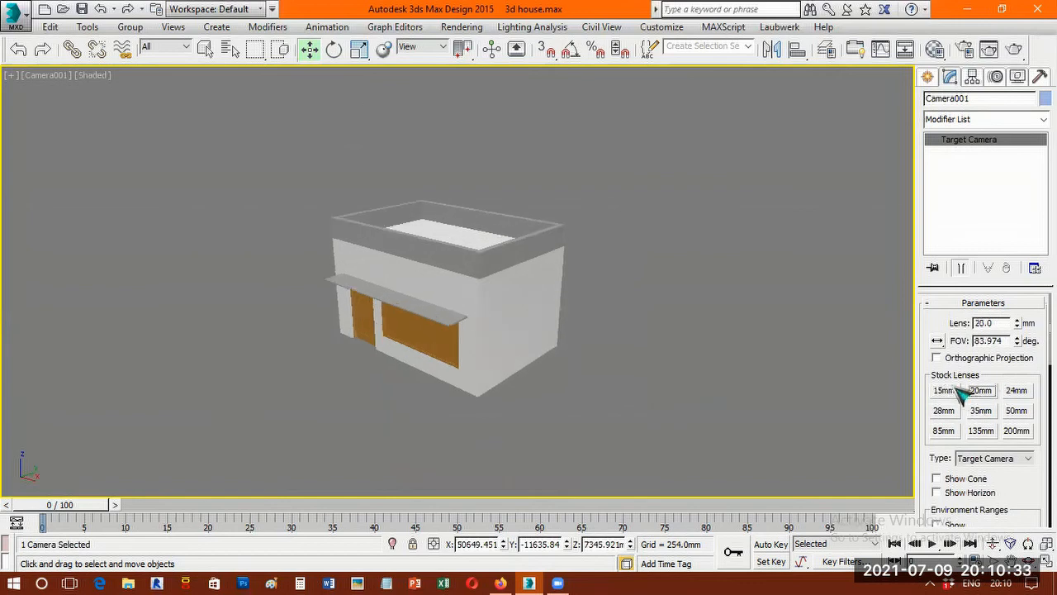
- Compare the 15 mm, 200 mm and 85 mm stock lenses on the target camera and set it back to 15 mm
left_click(946, 392)
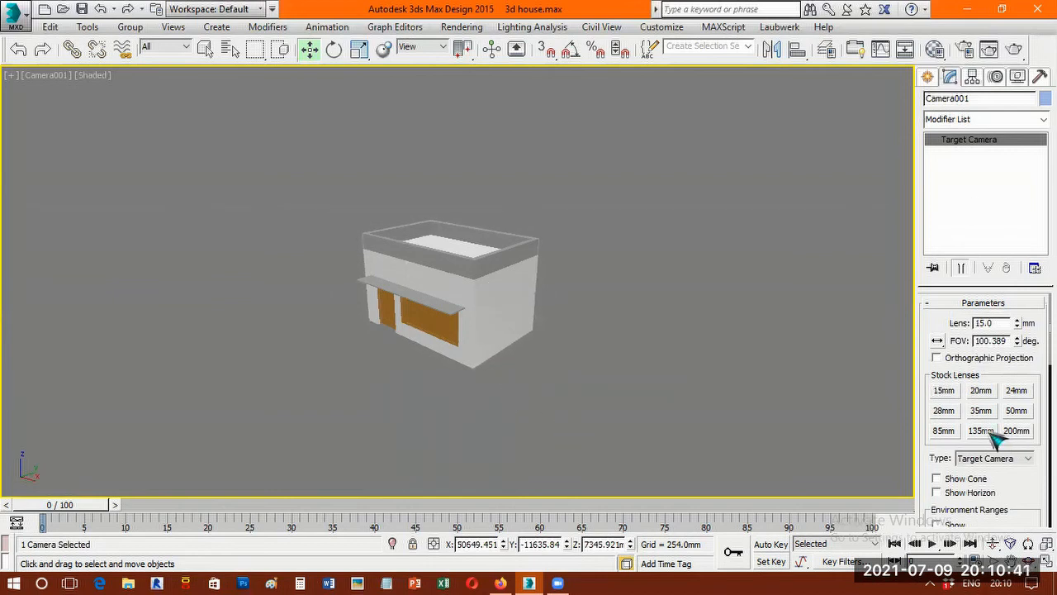
left_click(1016, 432)
left_click(946, 431)
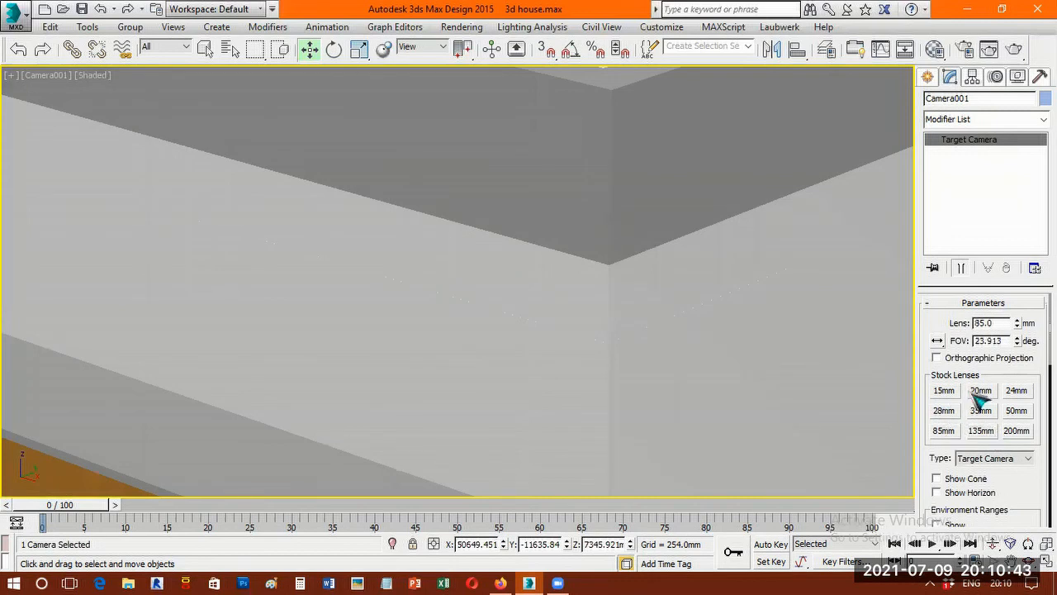
left_click(944, 391)
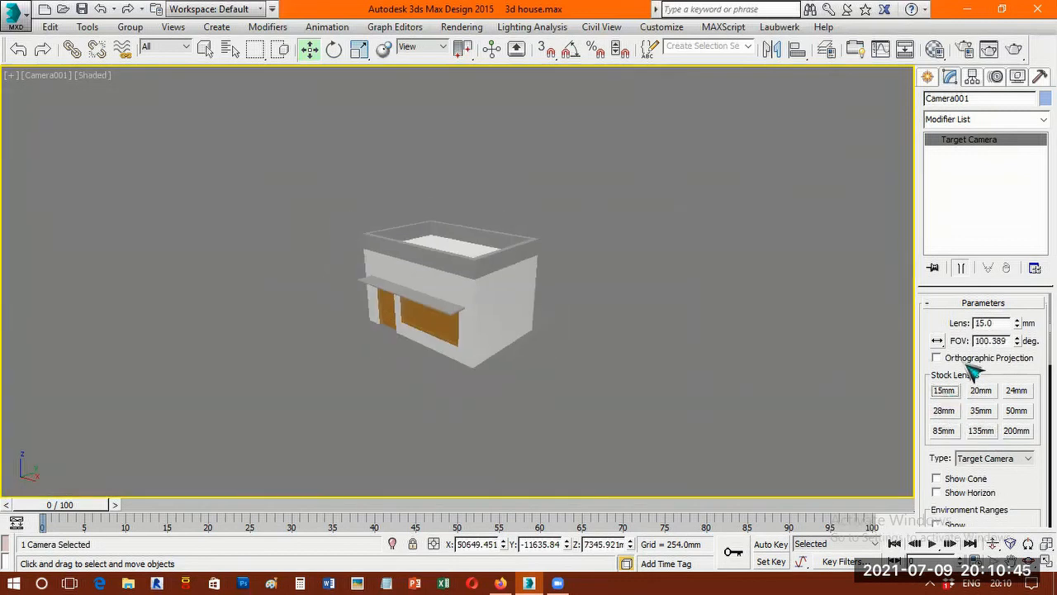
- Dolly the camera closer to the house and adjust its perspective to a lens of about 16.2 mm
left_click(1010, 545)
left_click_drag(479, 342, 487, 335)
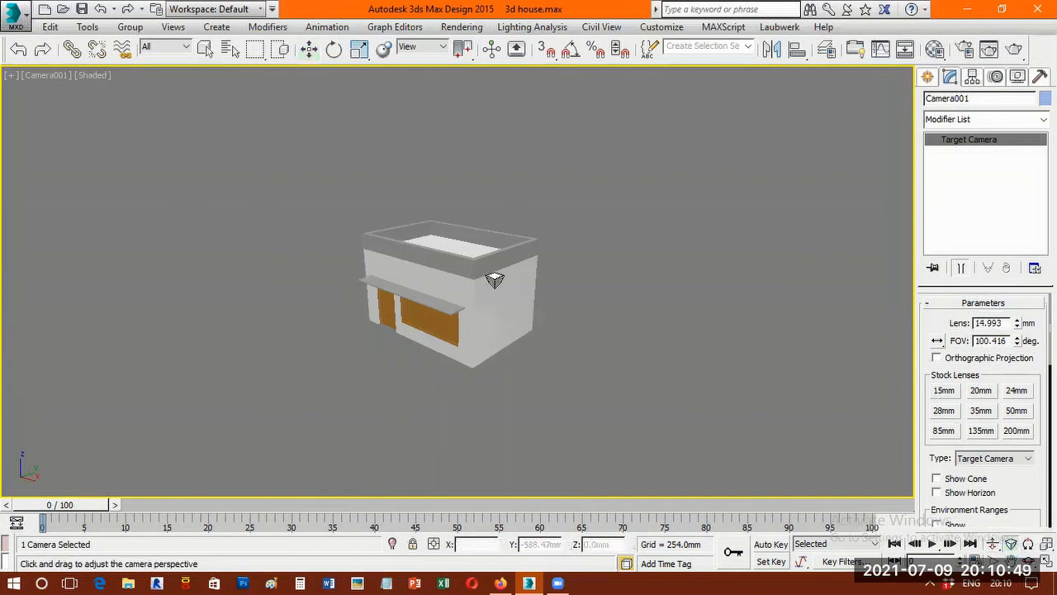
left_click_drag(502, 398, 512, 455)
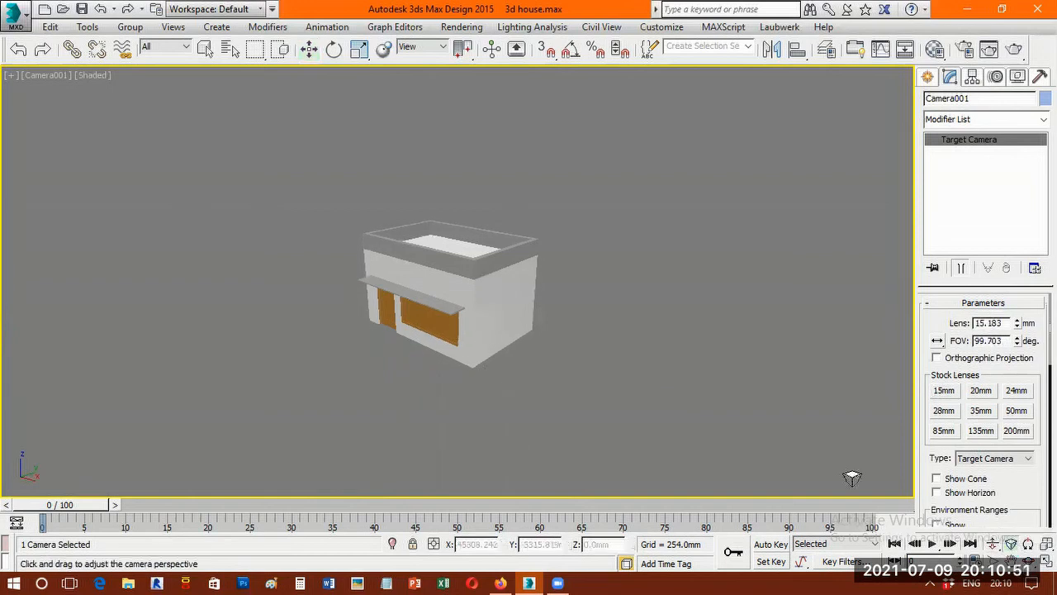
left_click(992, 543)
left_click_drag(479, 355, 482, 290)
left_click(1010, 543)
left_click_drag(515, 455, 433, 582)
left_click_drag(487, 61, 527, 581)
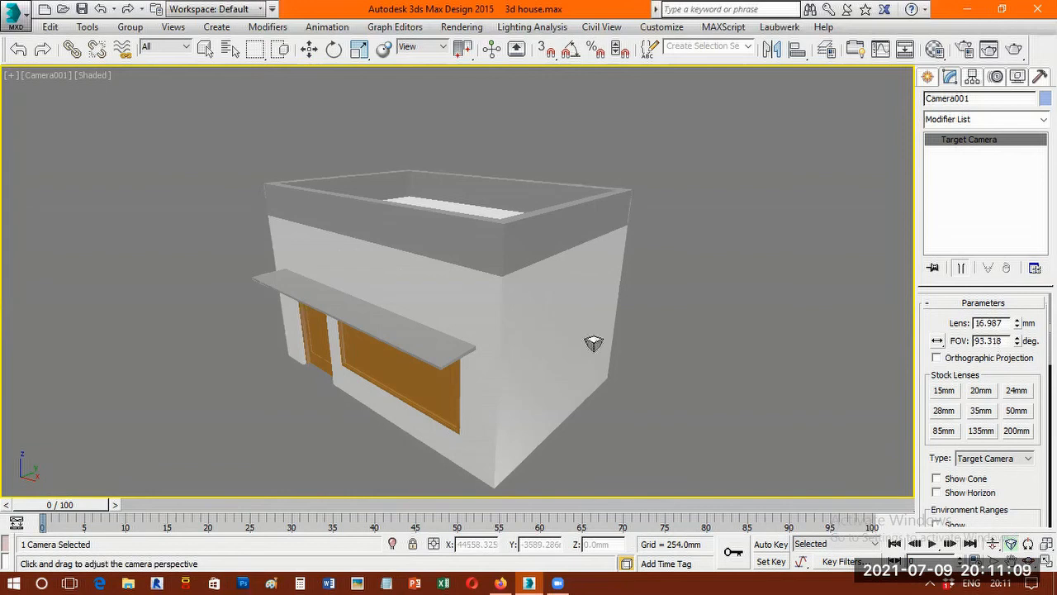
left_click_drag(510, 443, 561, 124)
- Orbit the camera down to a low view of the house's front corner and dolly slightly closer
key("ctrl+r")
left_click_drag(606, 432, 606, 408)
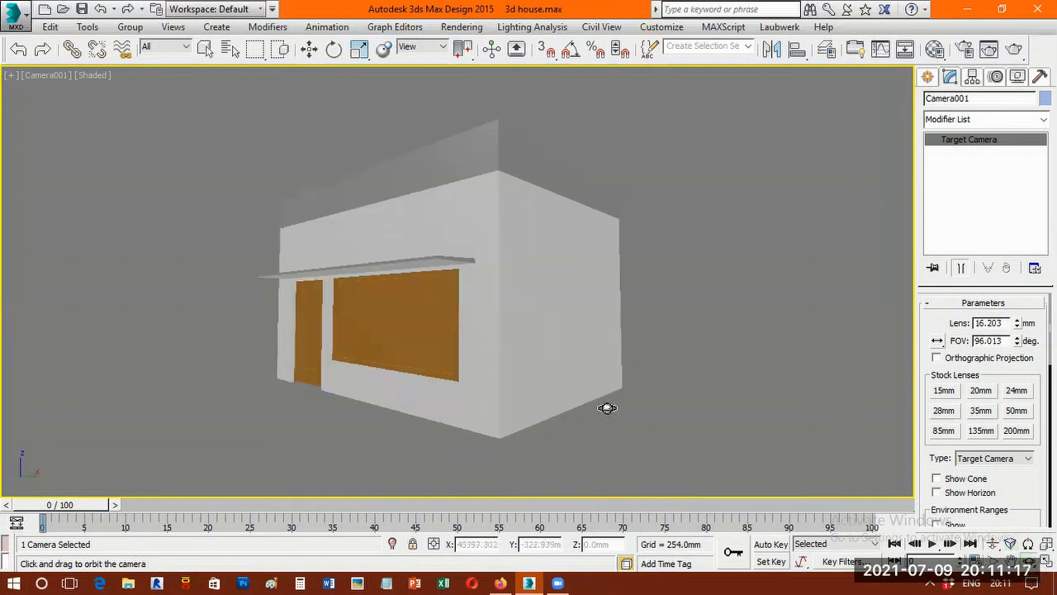
left_click(994, 543)
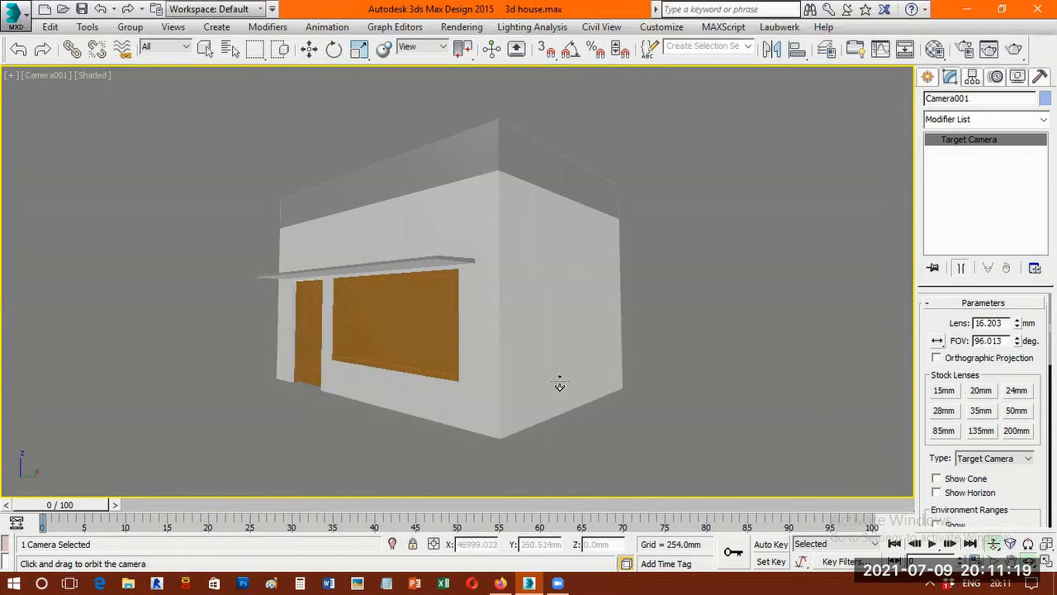
left_click_drag(554, 366, 578, 385)
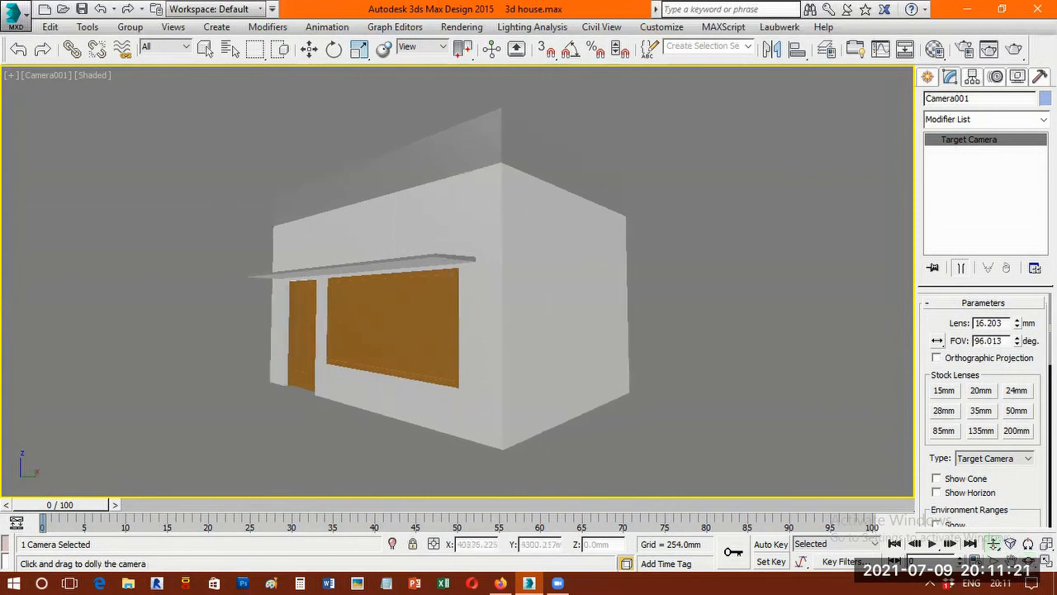
- Reframe the house's front corner by orbiting the camera to just above canopy height and dollying it, and save the scene
left_click(1028, 560)
mouse_move(529, 352)
left_mouse_down()
mouse_move(527, 376)
mouse_move(506, 377)
mouse_move(529, 373)
left_mouse_up()
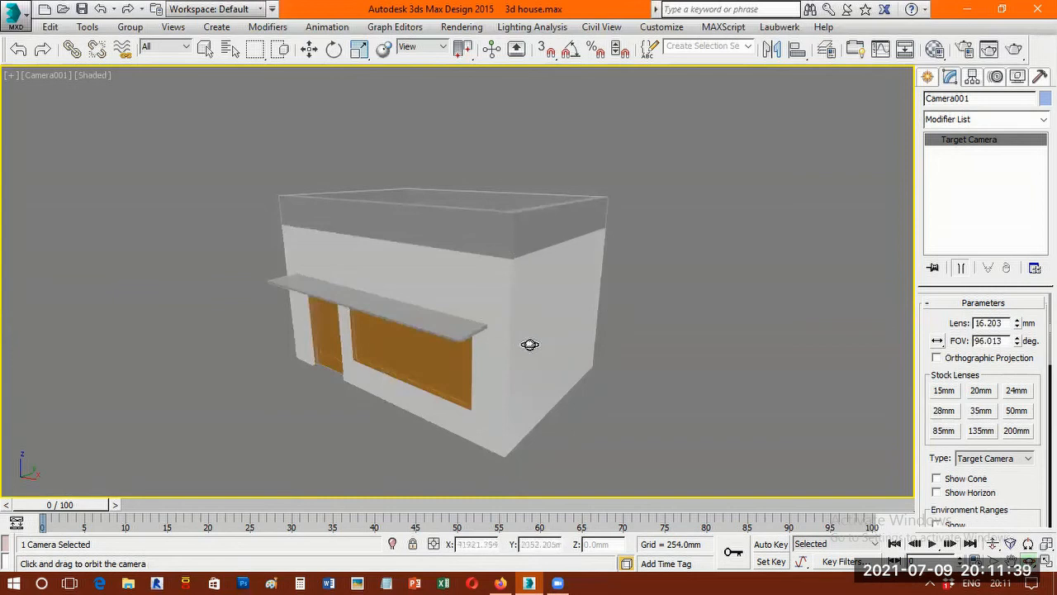
left_click_drag(536, 315, 600, 245)
left_click(994, 543)
left_click_drag(457, 360, 436, 330)
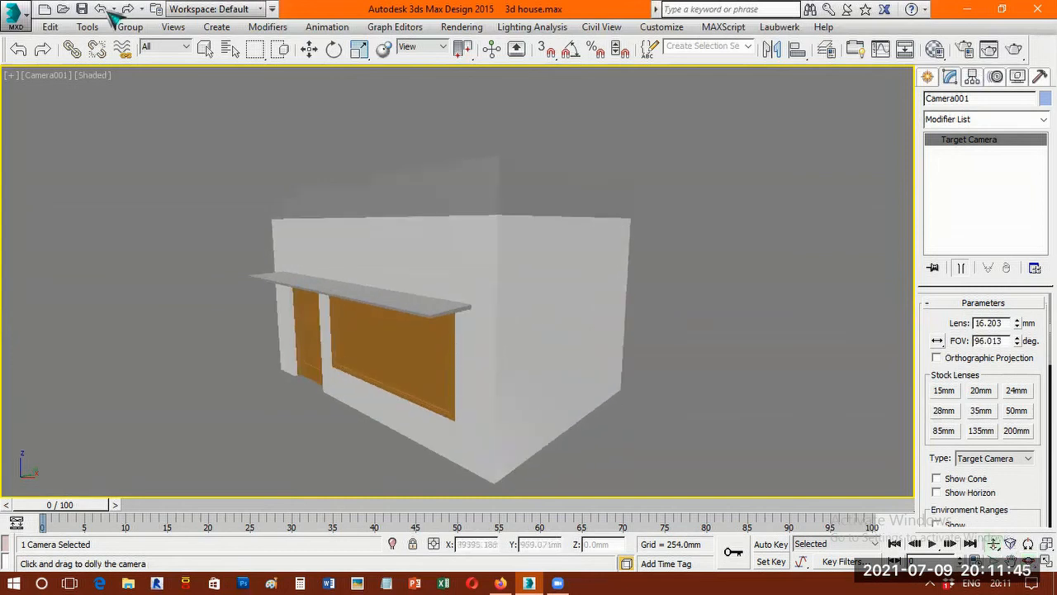
left_click(83, 10)
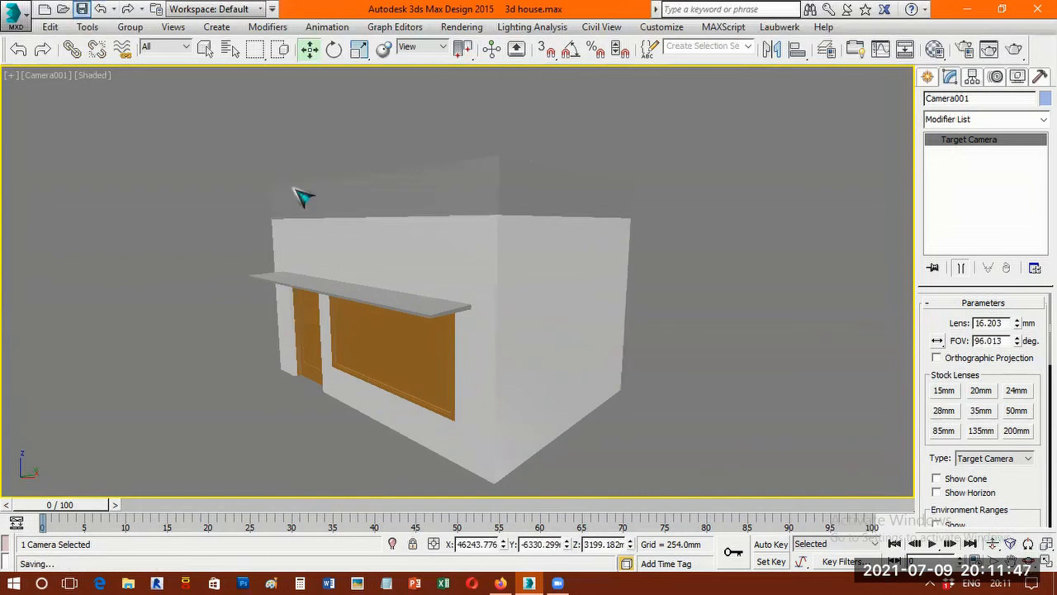